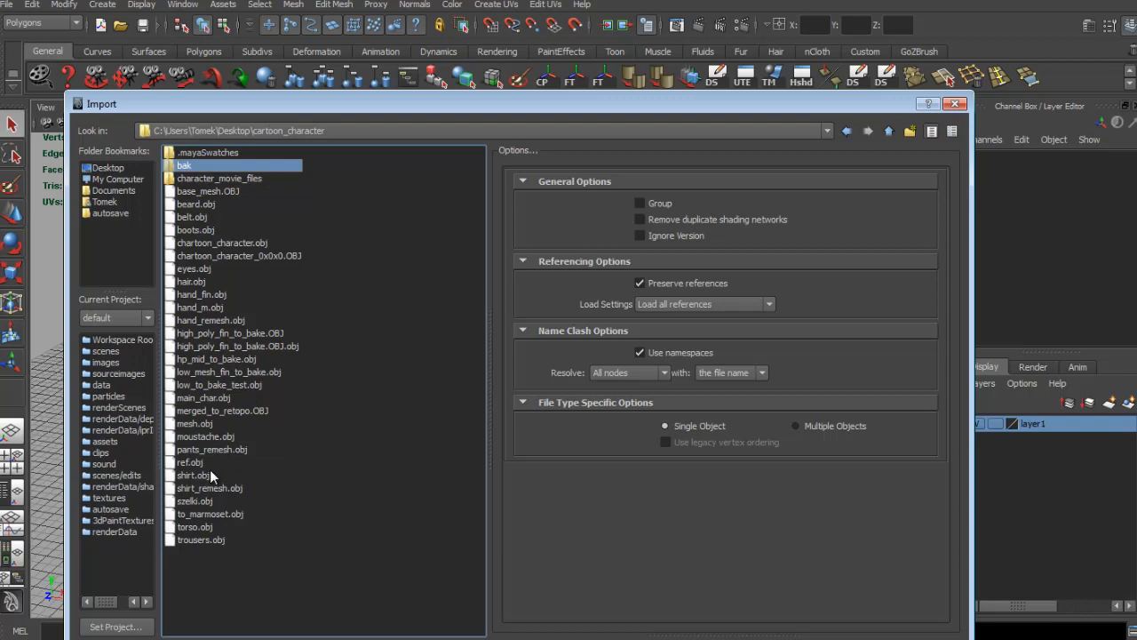
Import base_mesh.OBJ from the cartoon_character folder into the scene.
key(Down)
key(Down)
key(Return)
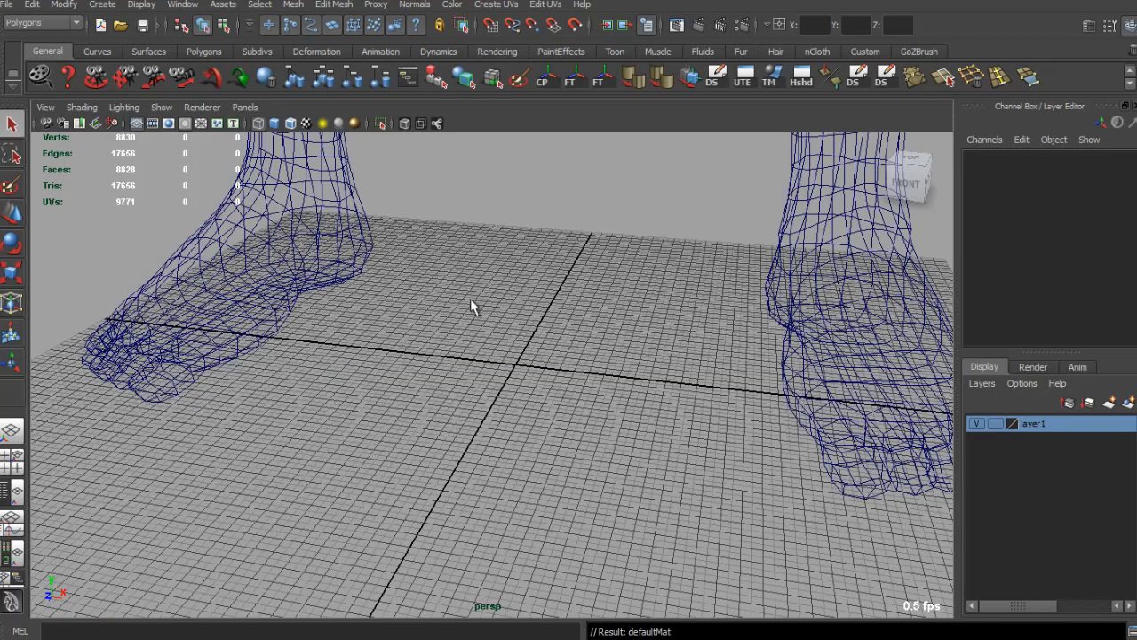
Scale the imported body mesh uniformly to 0.415 and lower it to Translate Y -53.47.
key(f)
click(500, 340)
alt+drag(499, 340, 363, 361)
key(r)
click(541, 78)
drag(479, 307, 472, 466)
key(f)
key(r)
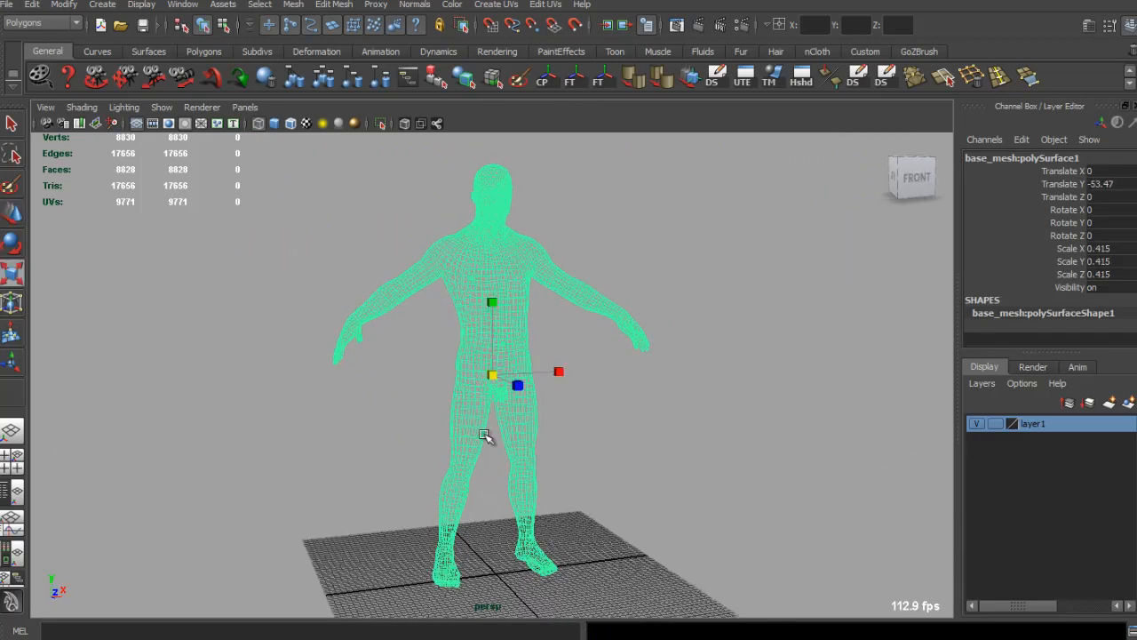
Scale the body mesh down further to a uniform 0.261 and lower it to Translate Y -68.445, toward the grid.
drag(492, 375, 421, 374)
key(w)
drag(492, 316, 495, 368)
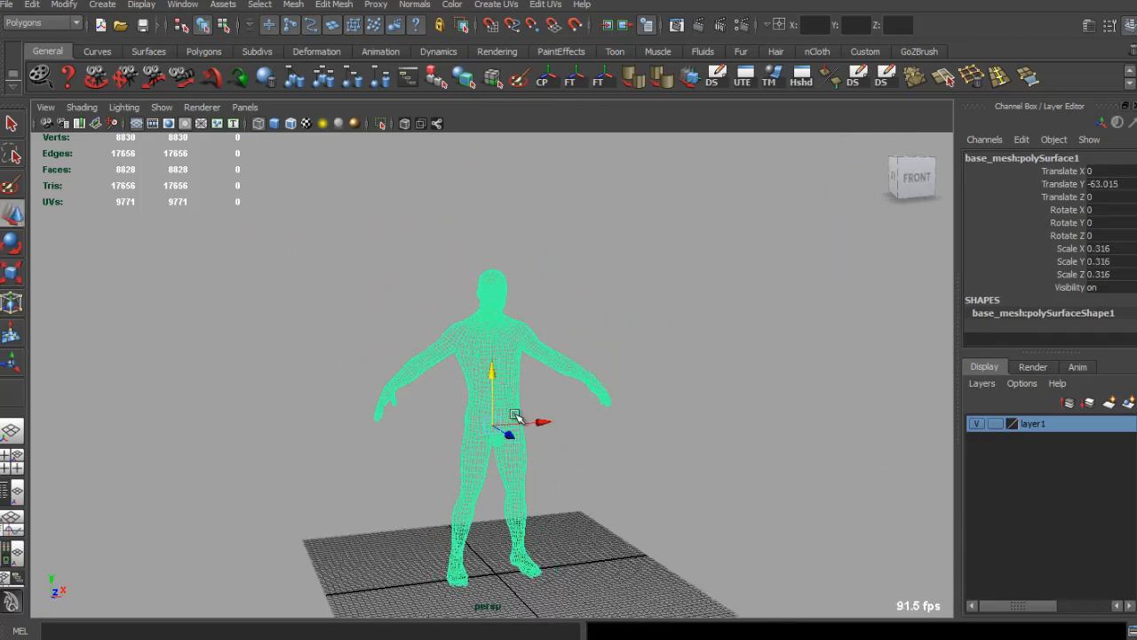
key(r)
drag(493, 426, 450, 423)
key(w)
drag(494, 365, 445, 407)
Display the body mesh in shaded mode, seen from the front in the perspective view.
alt+right_drag(445, 407, 546, 397)
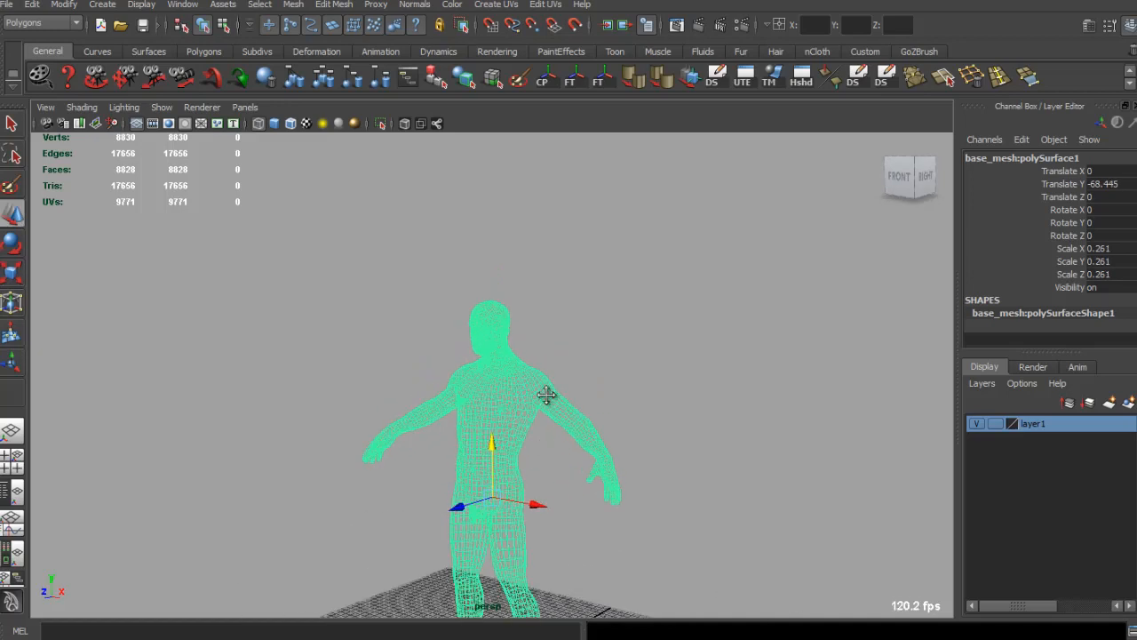
alt+middle_drag(546, 396, 549, 293)
alt+drag(550, 294, 563, 347)
key(5)
alt+drag(497, 385, 585, 388)
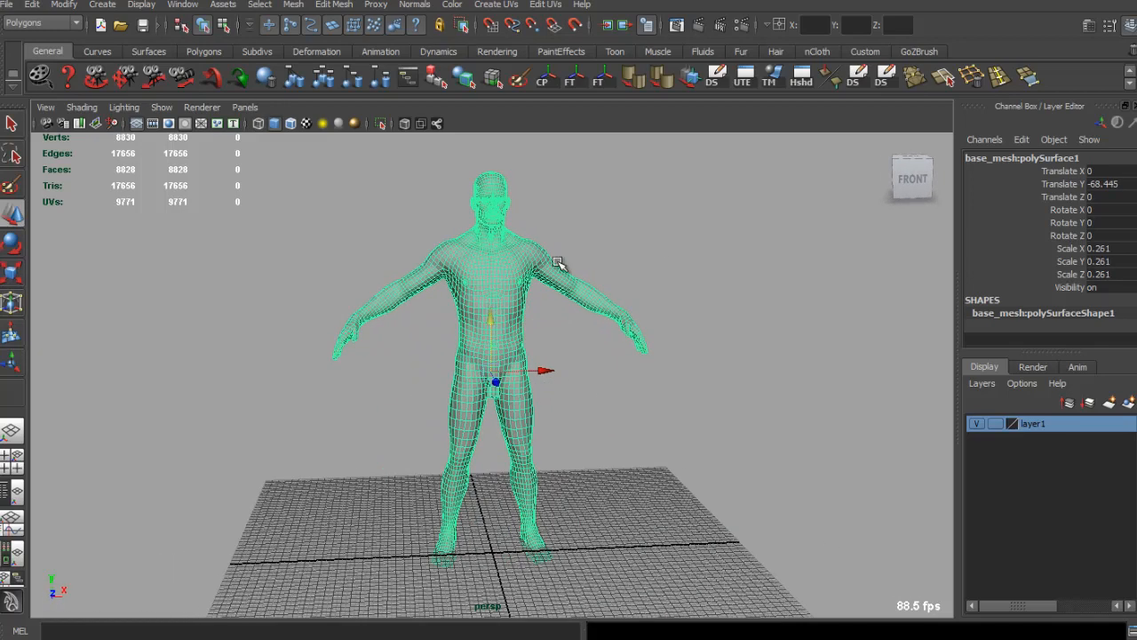
Soften the edges of the body mesh so its surface shades smoothly, and deselect it.
alt+drag(505, 284, 634, 234)
click(621, 288)
alt+drag(620, 288, 524, 276)
click(526, 273)
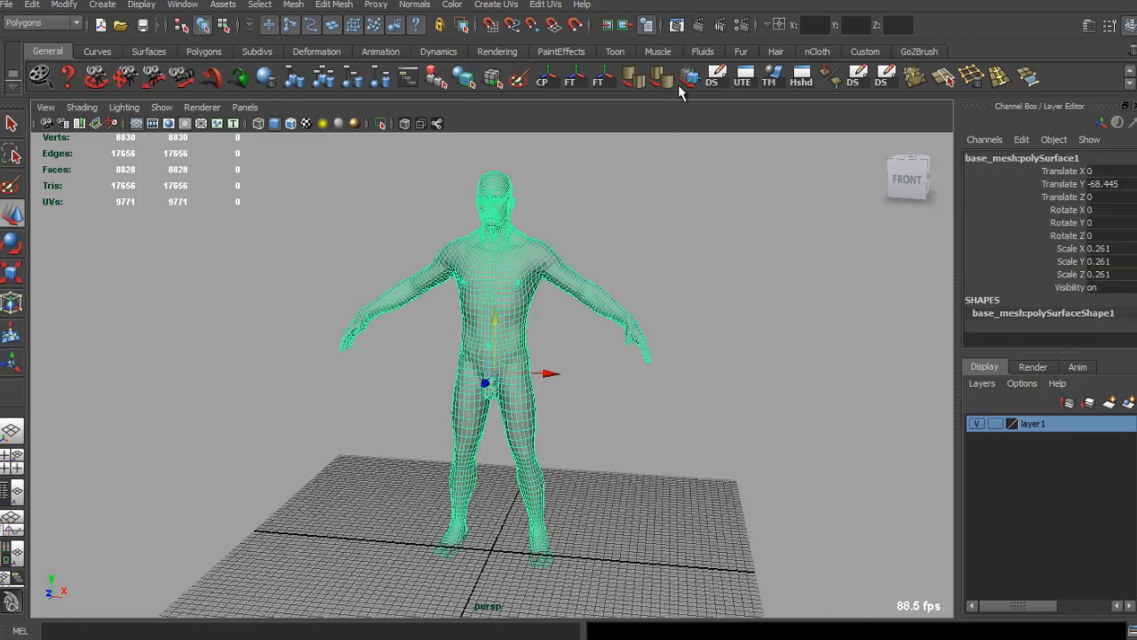
click(707, 230)
mouse_move(707, 230)
alt+mouse_down()
mouse_move(589, 284)
mouse_move(515, 279)
alt+mouse_up()
click(514, 280)
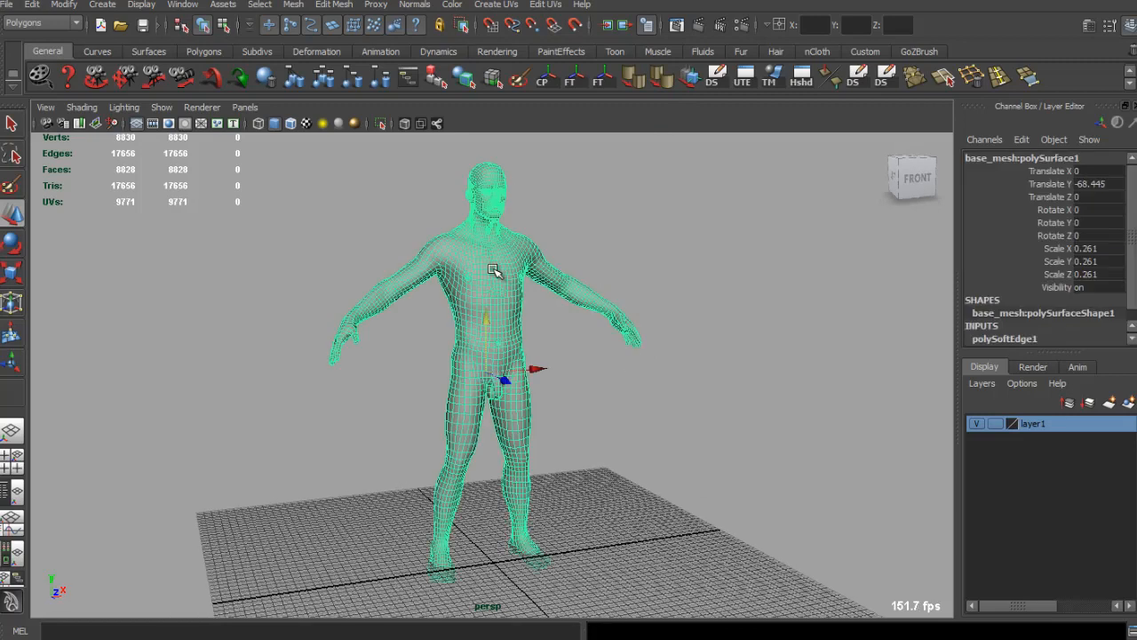
mouse_move(495, 264)
right_down()
mouse_move(508, 530)
mouse_move(596, 544)
right_up()
click(683, 428)
alt+drag(595, 391, 555, 363)
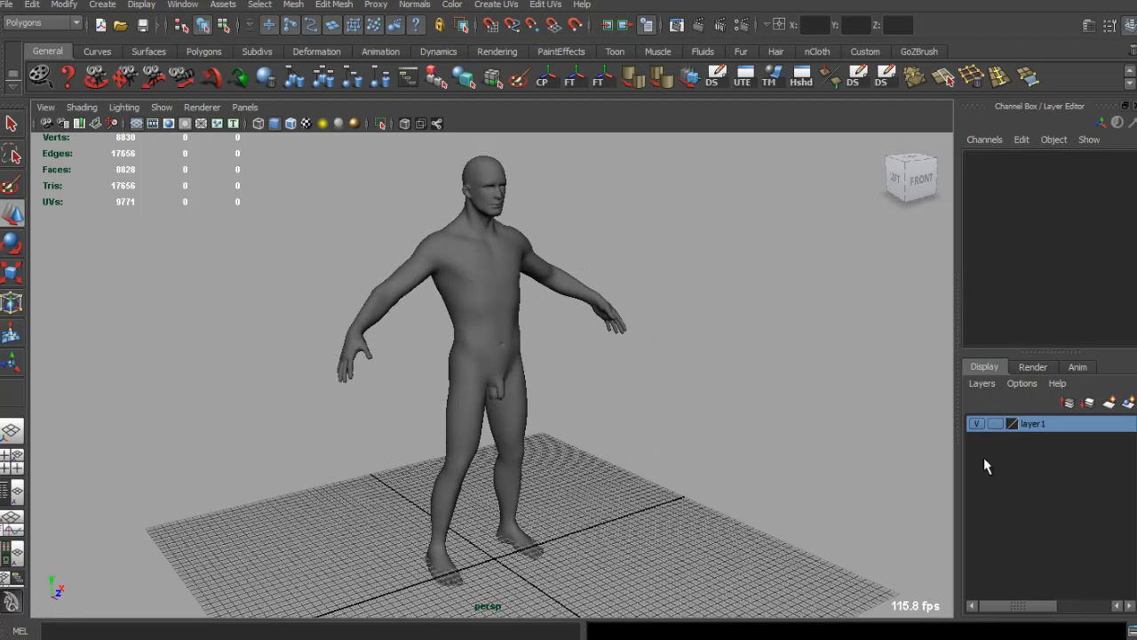
Create a new display layer containing the body mesh.
click(500, 270)
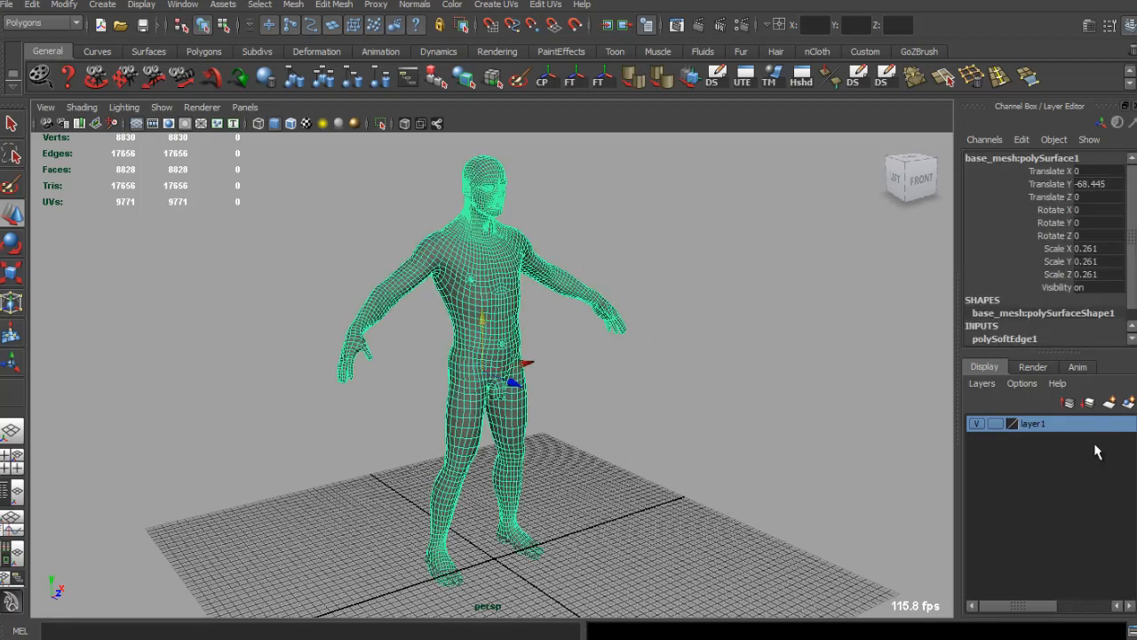
right_click(1072, 425)
click(1091, 449)
click(1127, 405)
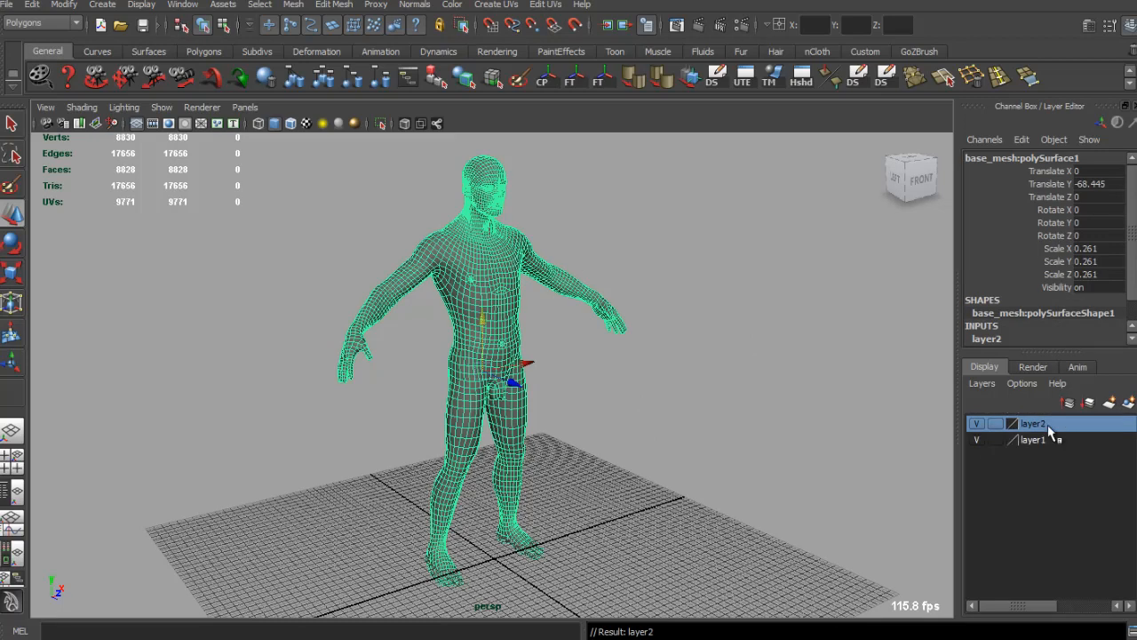
Rename the new display layer layer2 to ref and give it the olive-green colour.
double_click(1033, 423)
text(re)
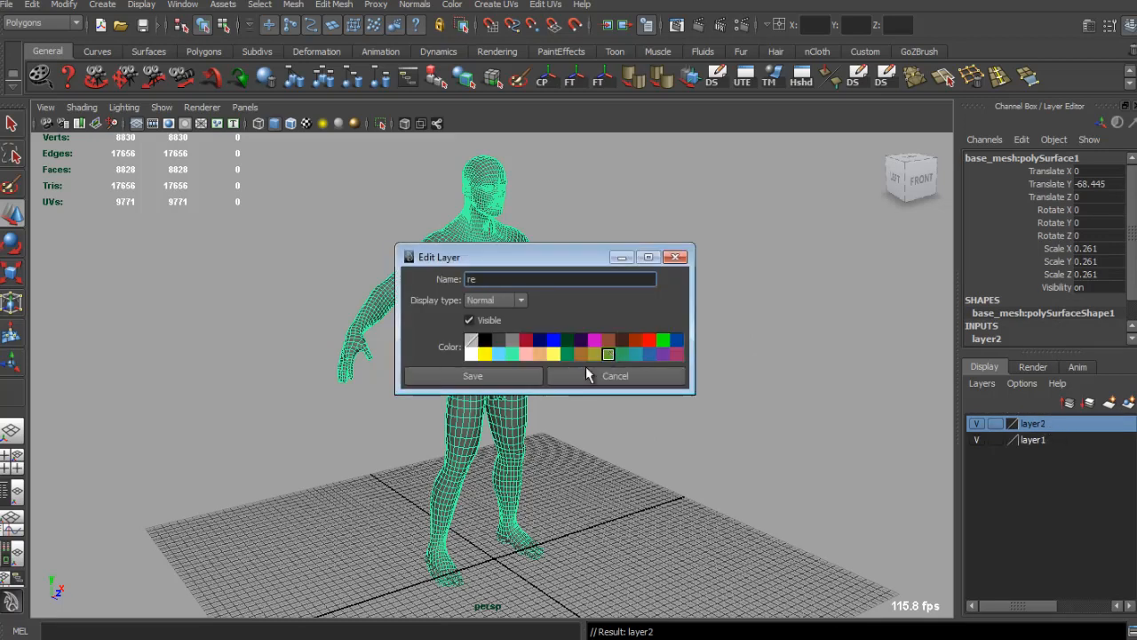
text(f)
key(Return)
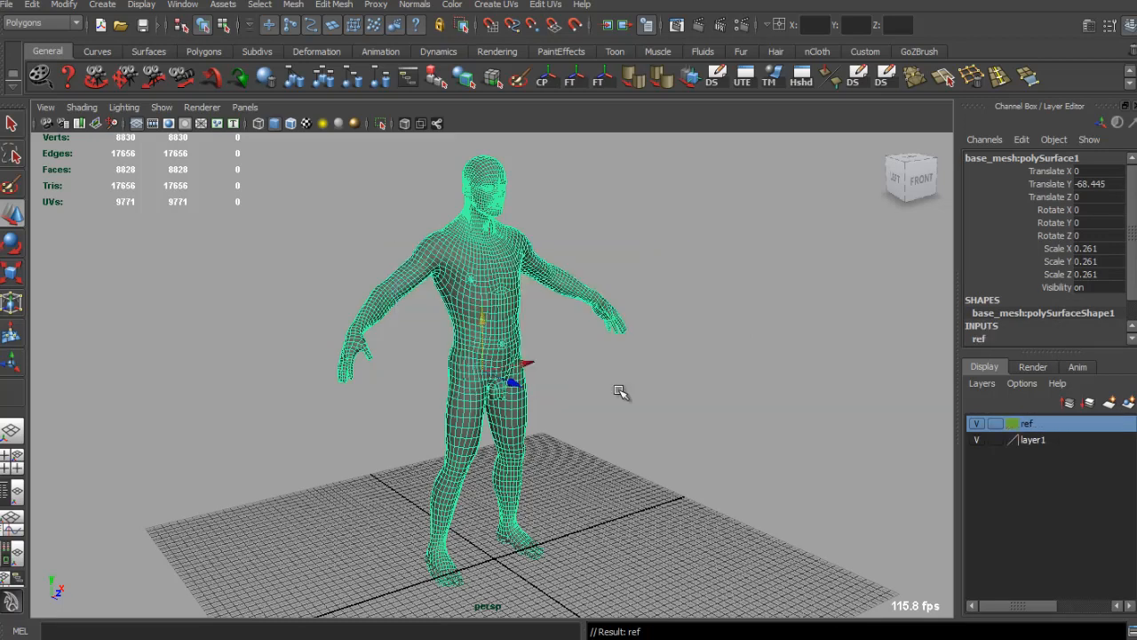
Rename the display layer layer1 to base and give it the same olive-green colour.
double_click(1034, 440)
text(ba)
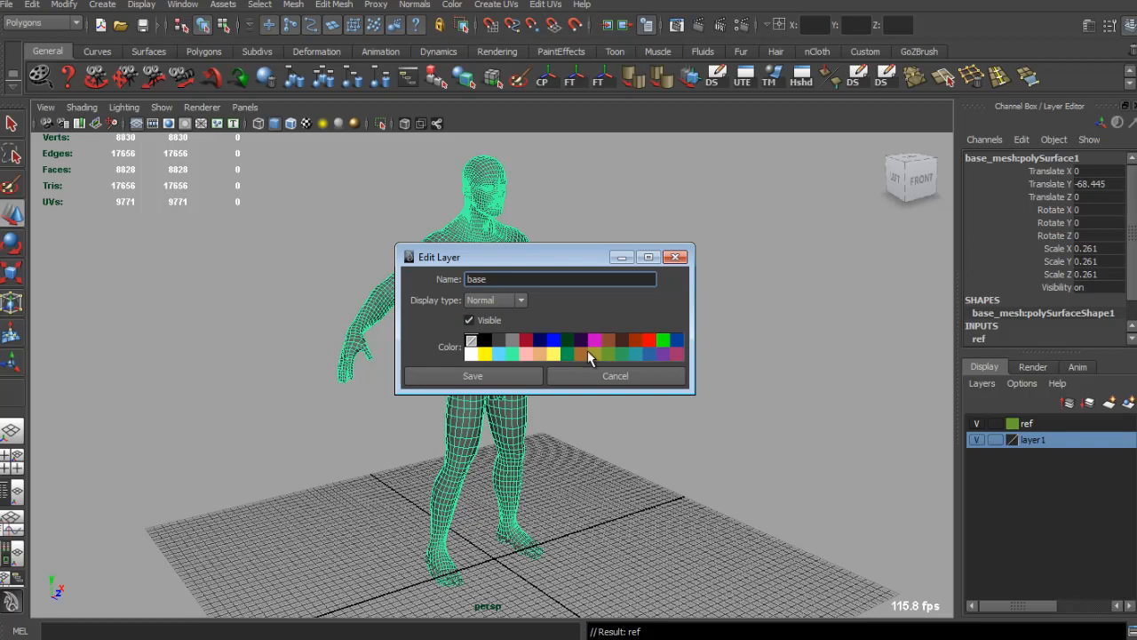
text(se)
click(611, 353)
key(Return)
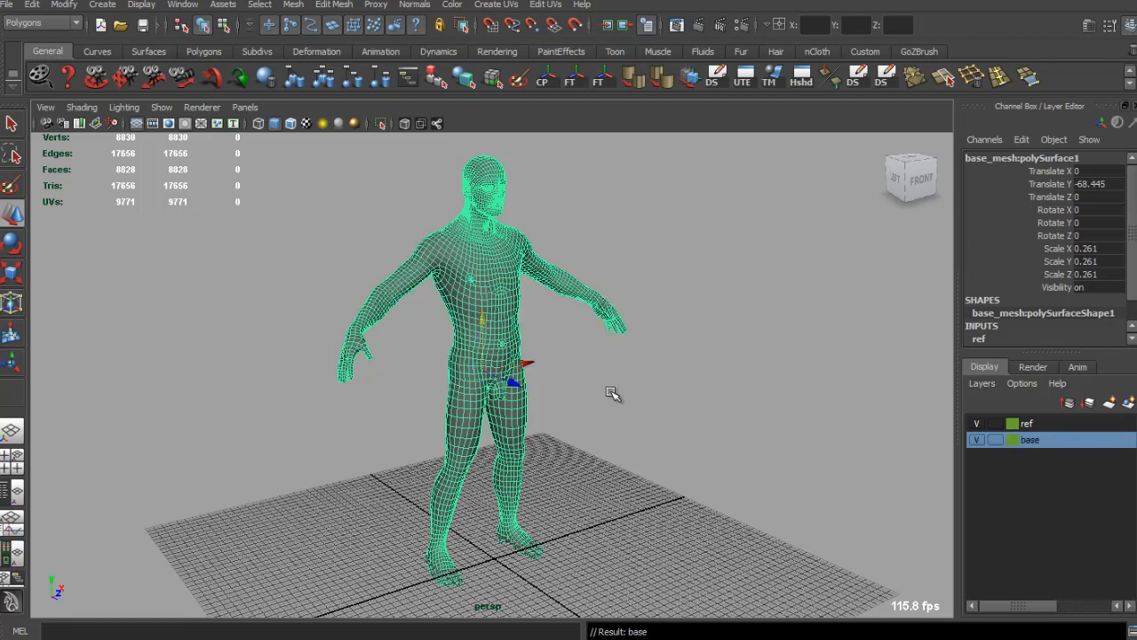
Make the ref layer active and show the four-view layout with the whole body framed.
right_drag(1045, 444, 1076, 465)
click(1035, 423)
alt+drag(683, 376, 613, 360)
click(440, 290)
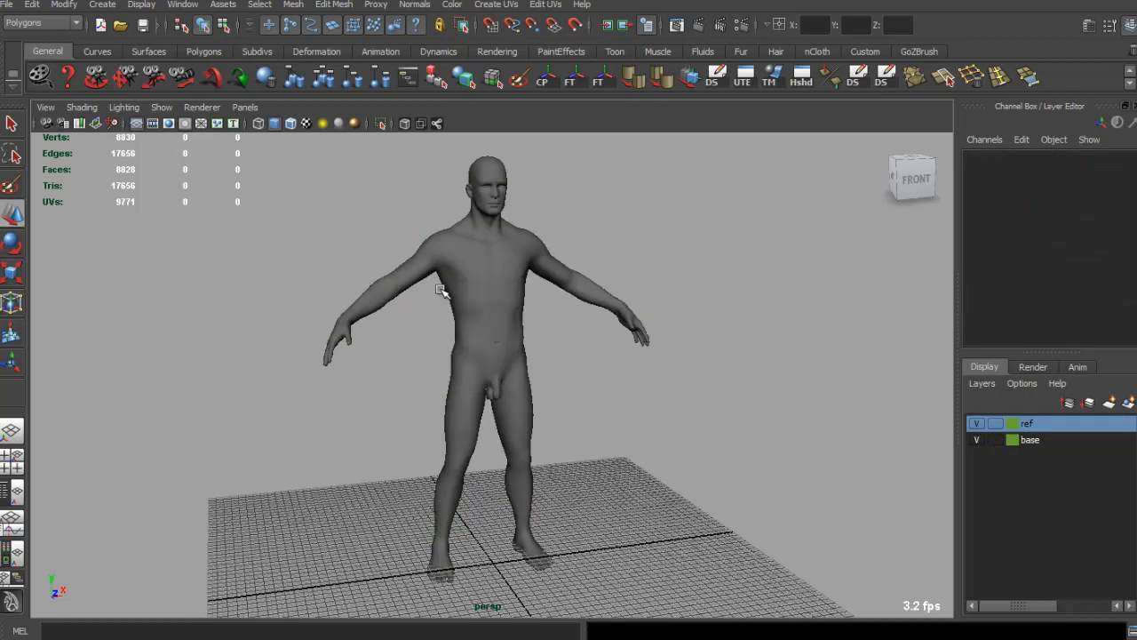
key(space)
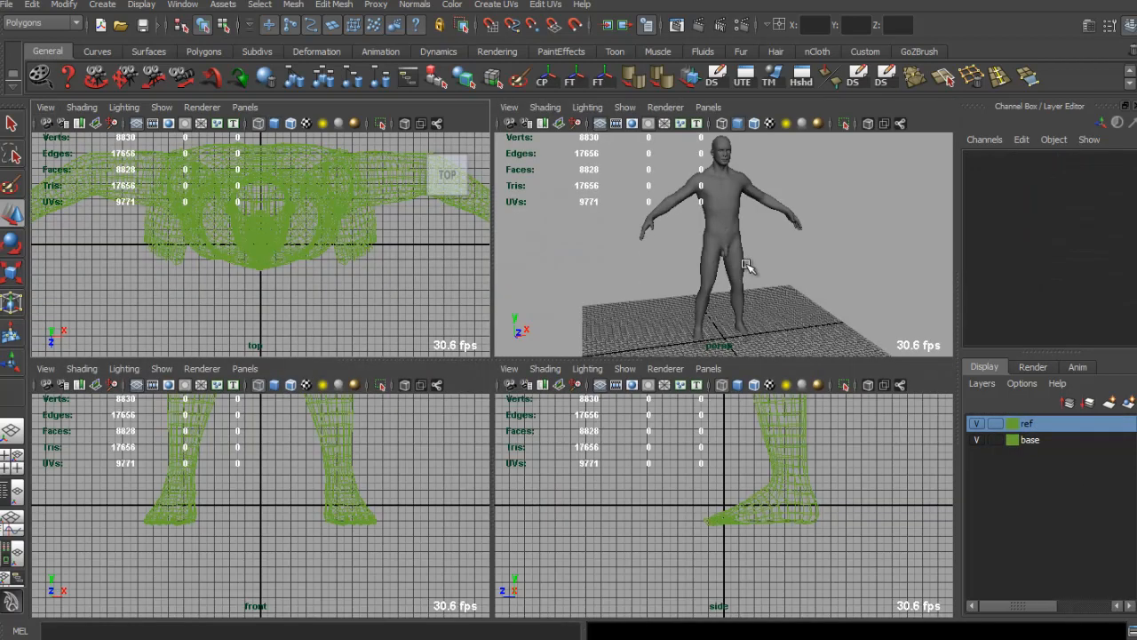
key(shift+a)
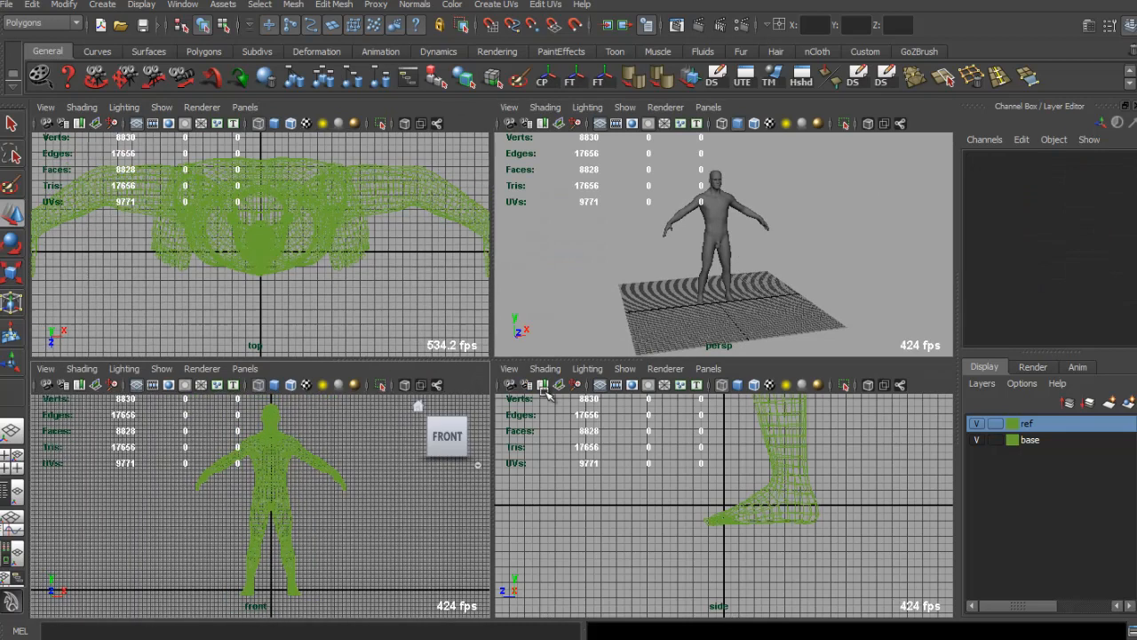
click(45, 369)
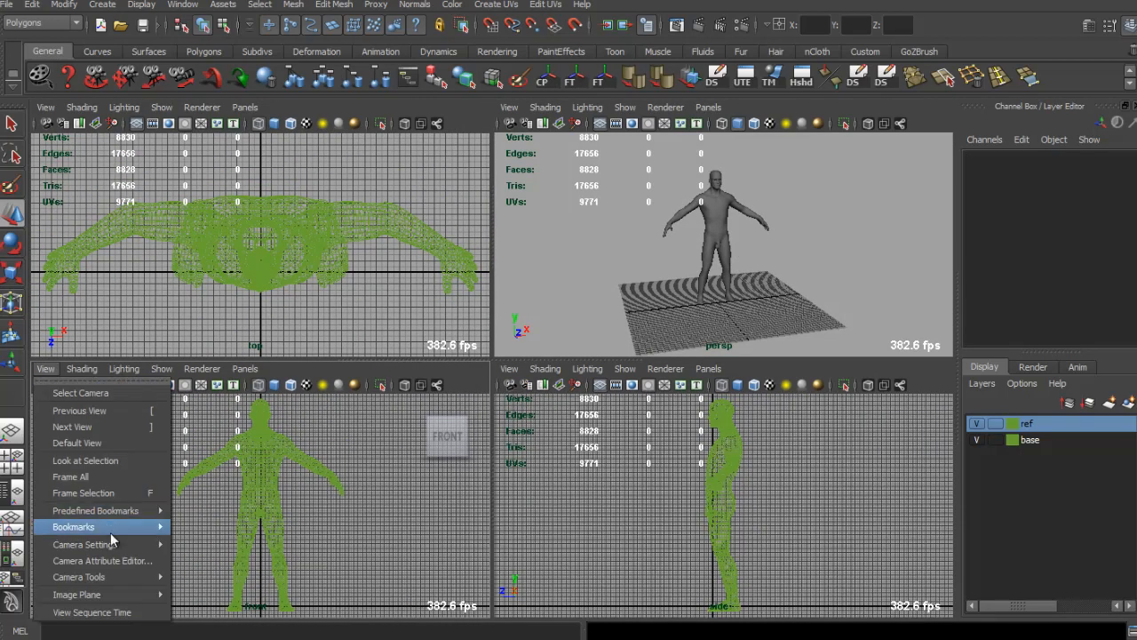
click(99, 561)
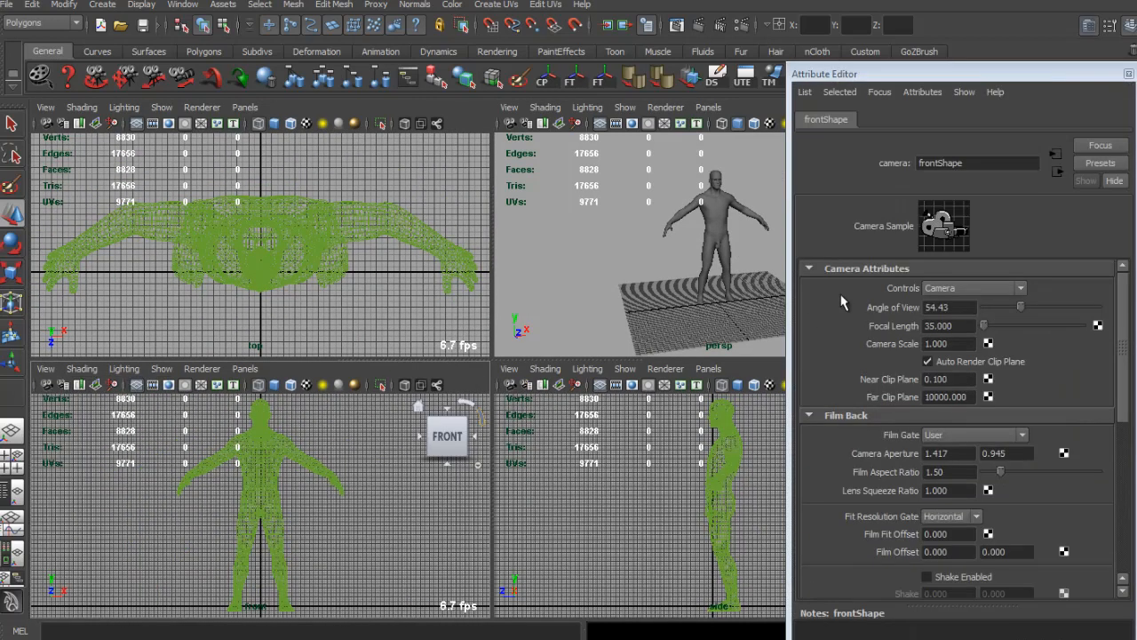
click(1129, 74)
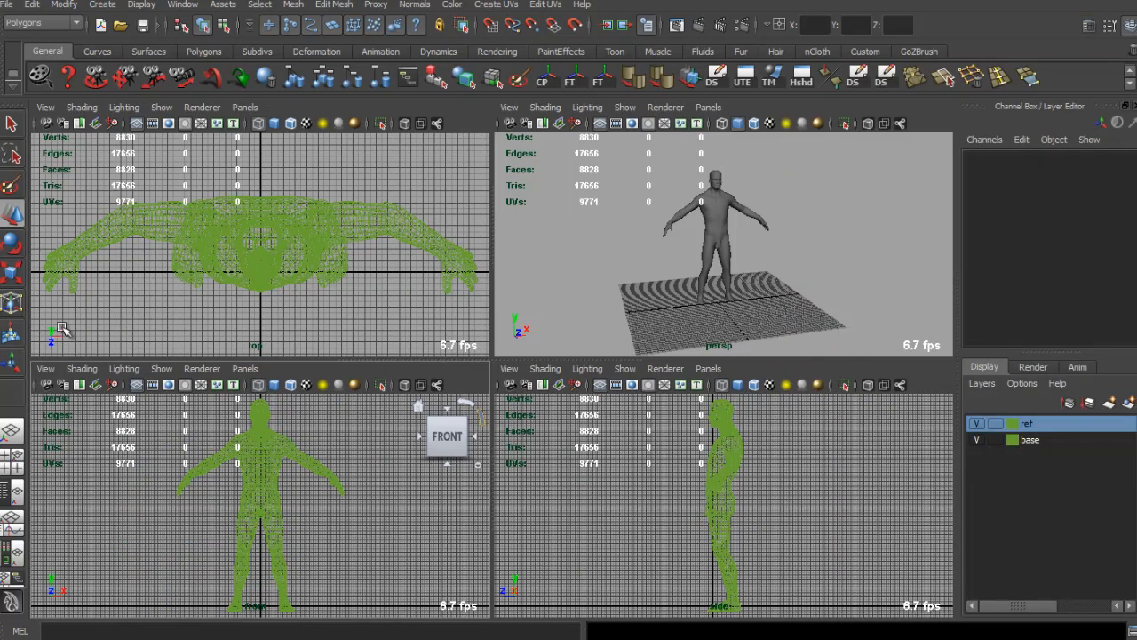
Import ref_1.jpg from the Desktop's cartoon_character folder as an image plane for the front view.
click(45, 372)
mouse_move(151, 595)
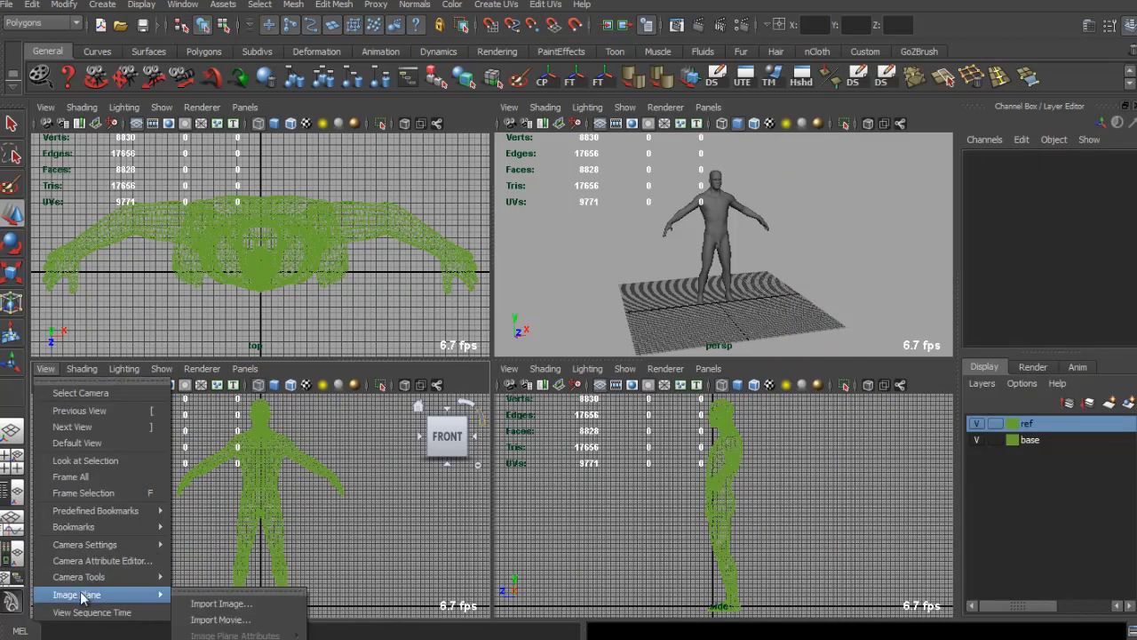
click(222, 606)
click(109, 168)
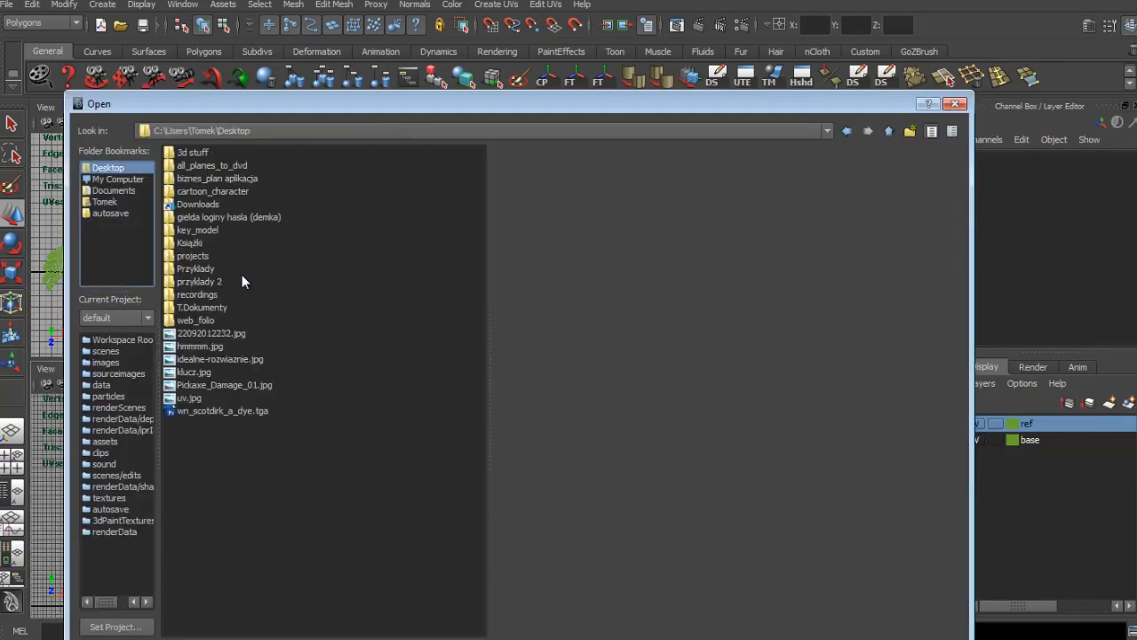
click(205, 192)
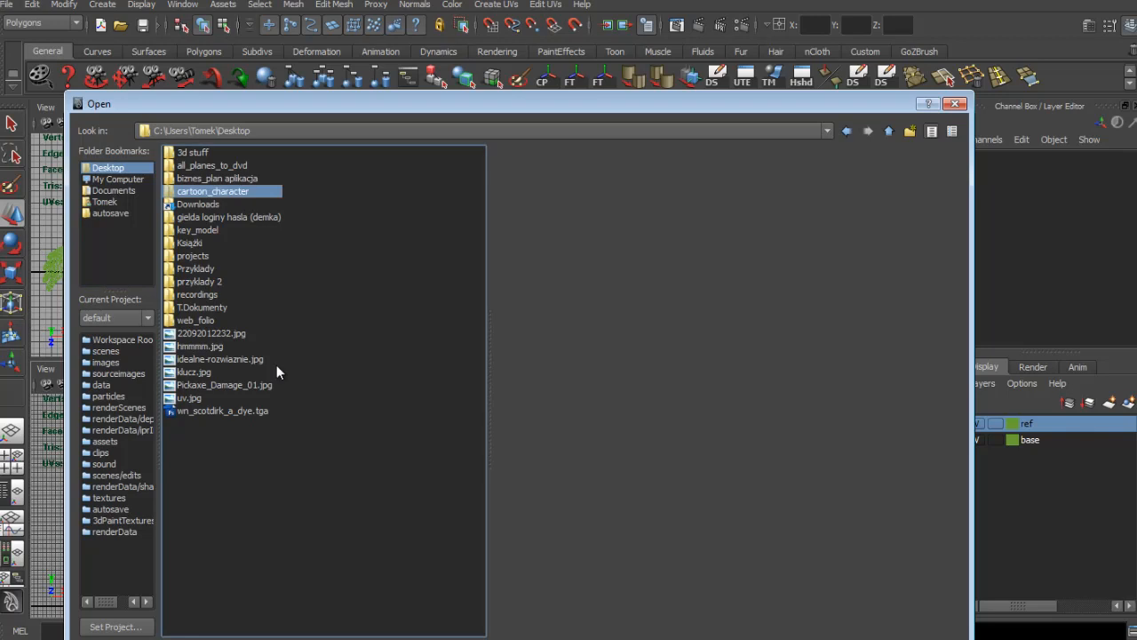
key(Return)
click(199, 295)
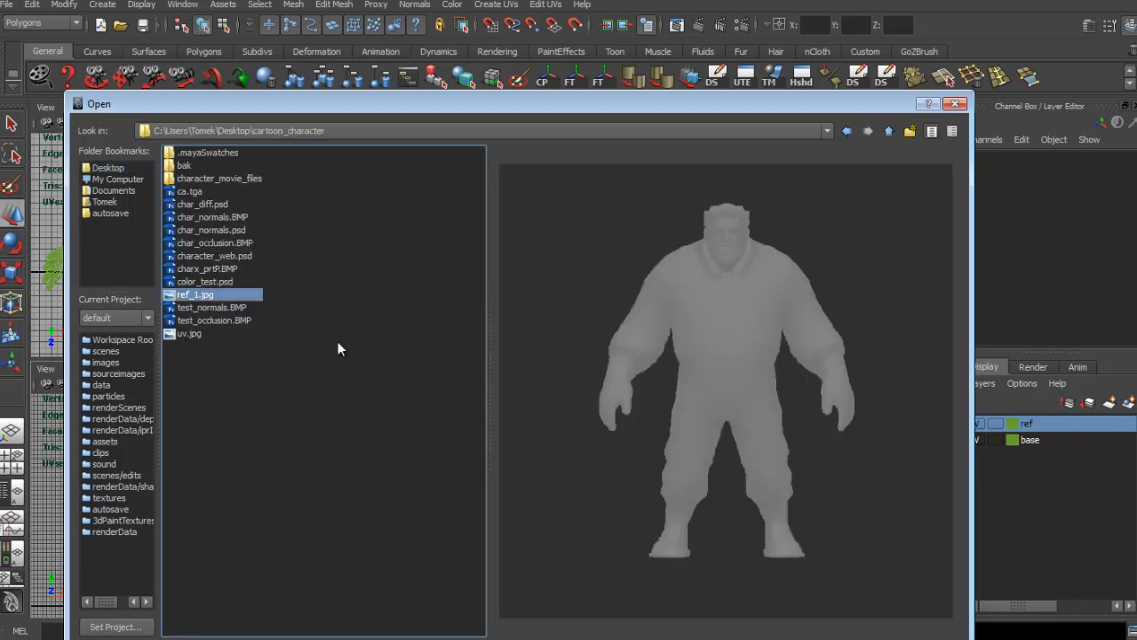
key(Return)
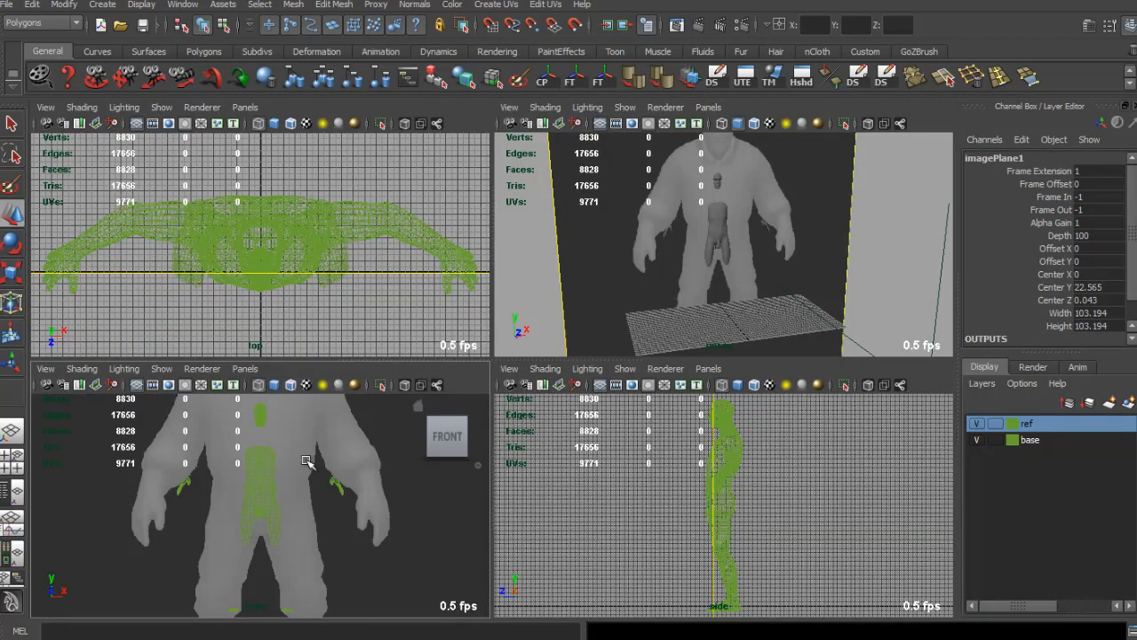
Set the front image plane's width to 102.884 and its alpha gain to 0.359.
scroll(307, 463, down, 4)
alt+middle_drag(306, 468, 299, 458)
scroll(300, 458, up, 5)
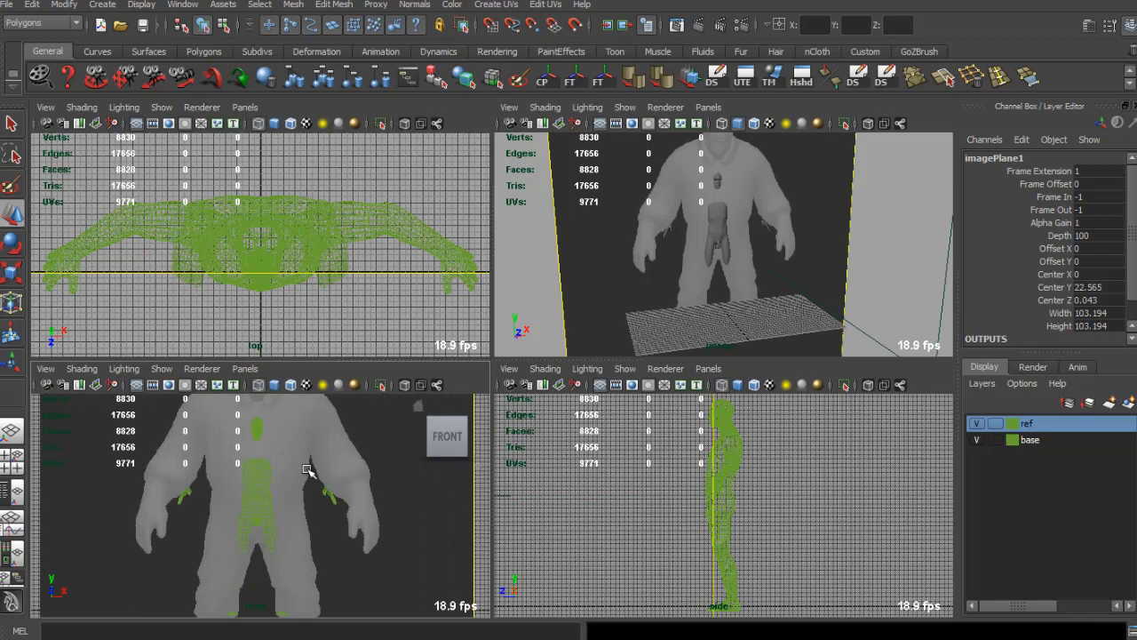
click(46, 375)
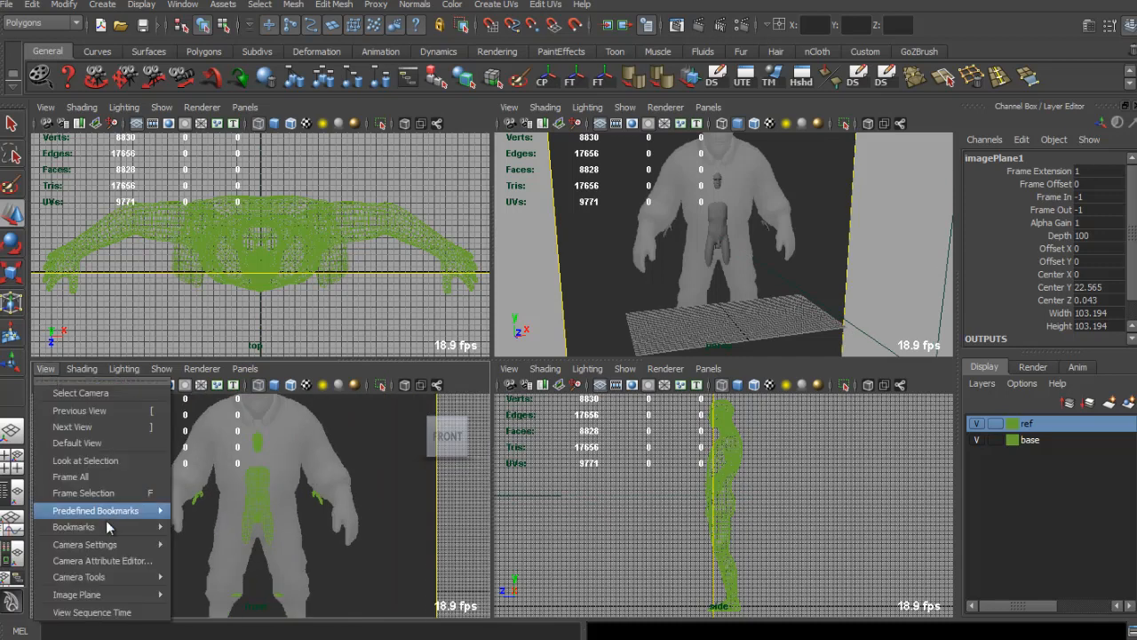
click(89, 563)
drag(998, 76, 960, 22)
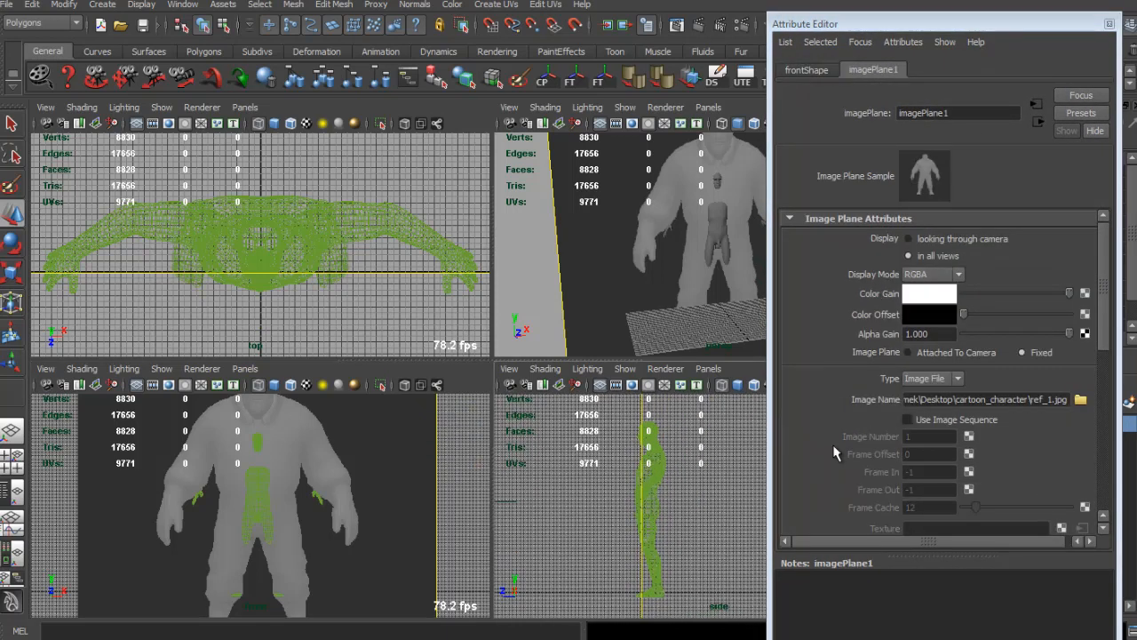
scroll(1011, 456, down, 5)
scroll(1004, 447, down, 4)
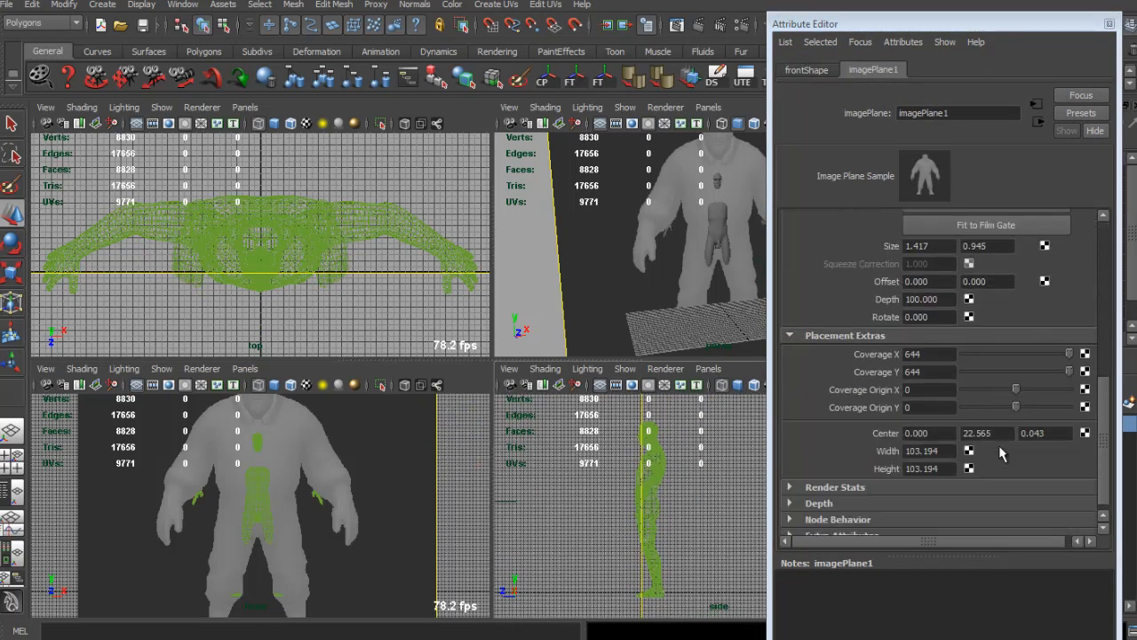
ctrl+drag(941, 450, 917, 449)
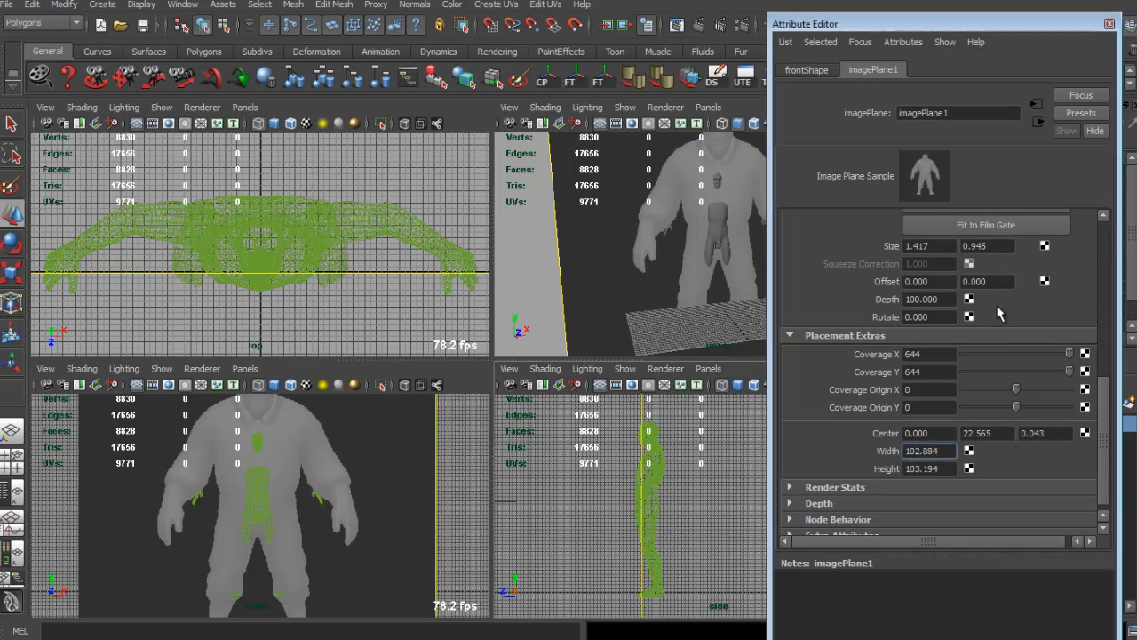
scroll(1000, 313, up, 6)
drag(1014, 336, 1037, 339)
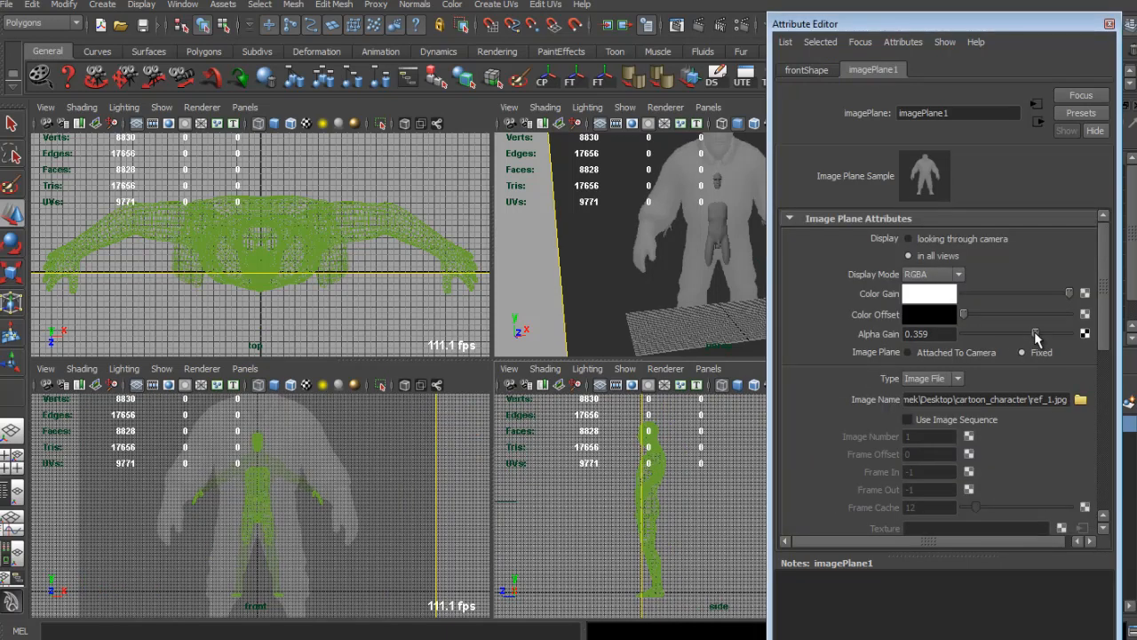
Set the image plane's center to -0.130 in X and 26.015 in Y.
scroll(984, 452, down, 5)
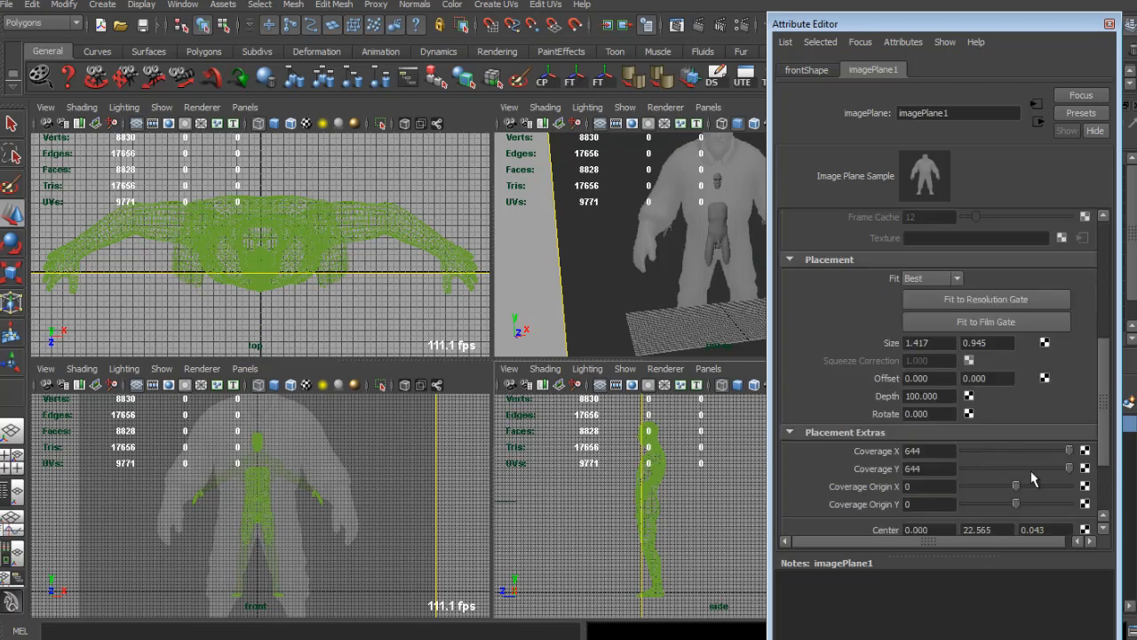
scroll(1022, 477, down, 3)
double_click(941, 424)
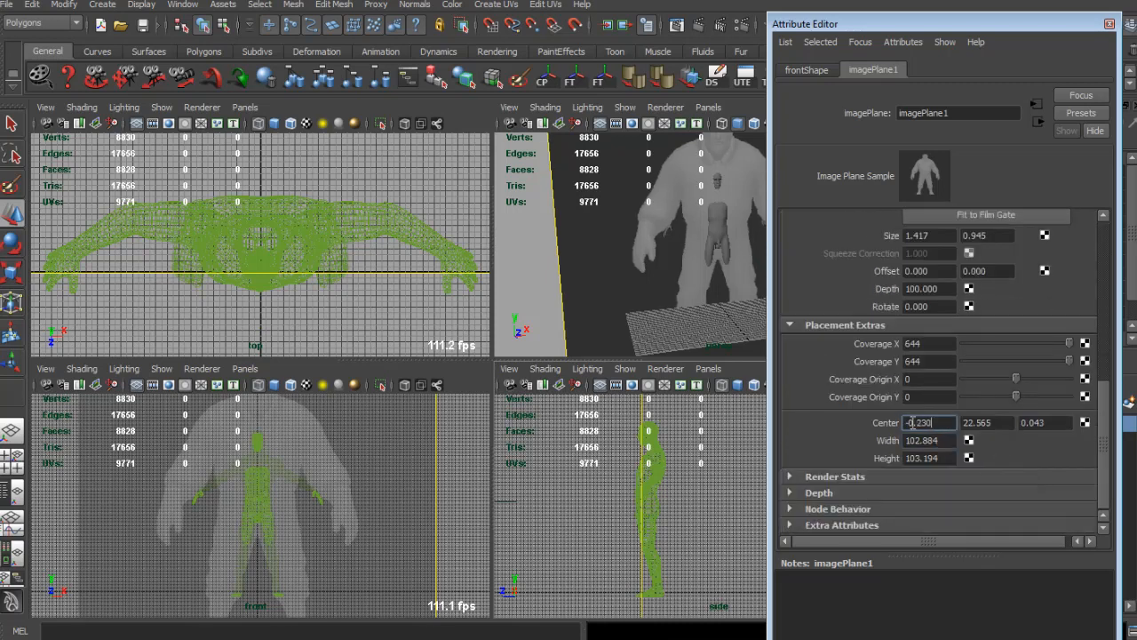
text(-0.130)
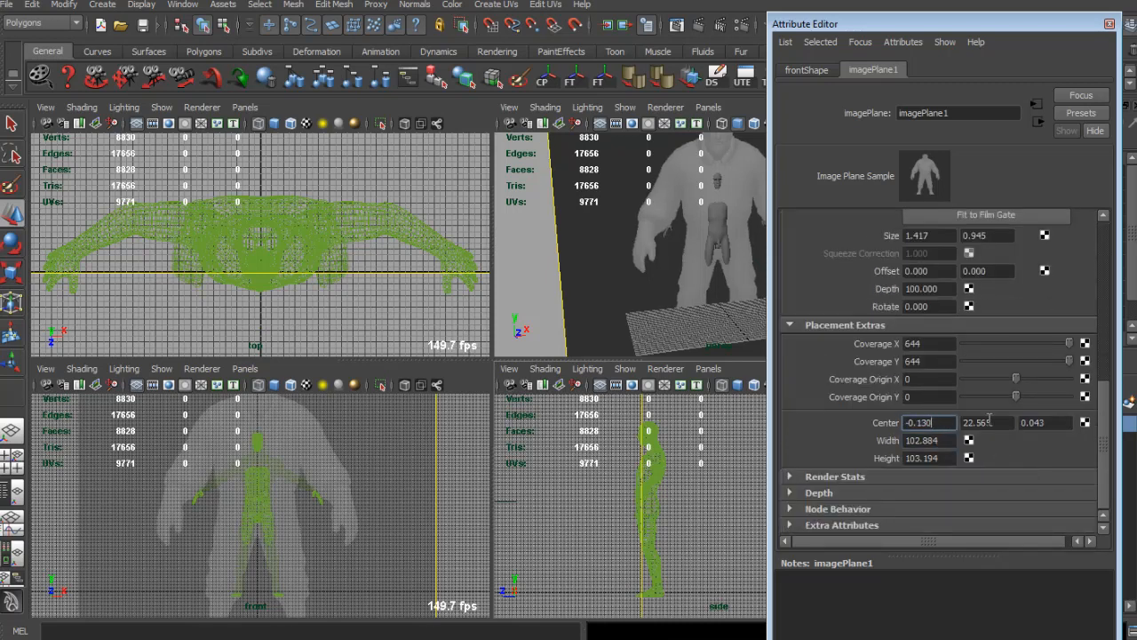
ctrl+drag(1002, 422, 880, 431)
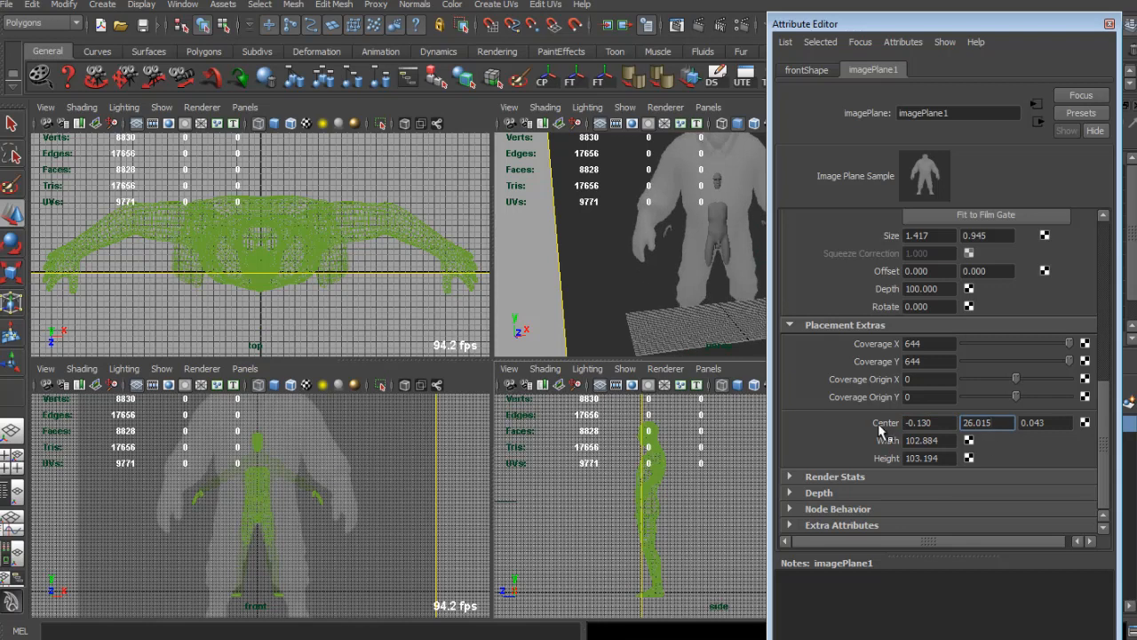
Raise the front image plane's center Y to 28.275 and shrink its width to 30.524.
ctrl+drag(1004, 426, 1035, 450)
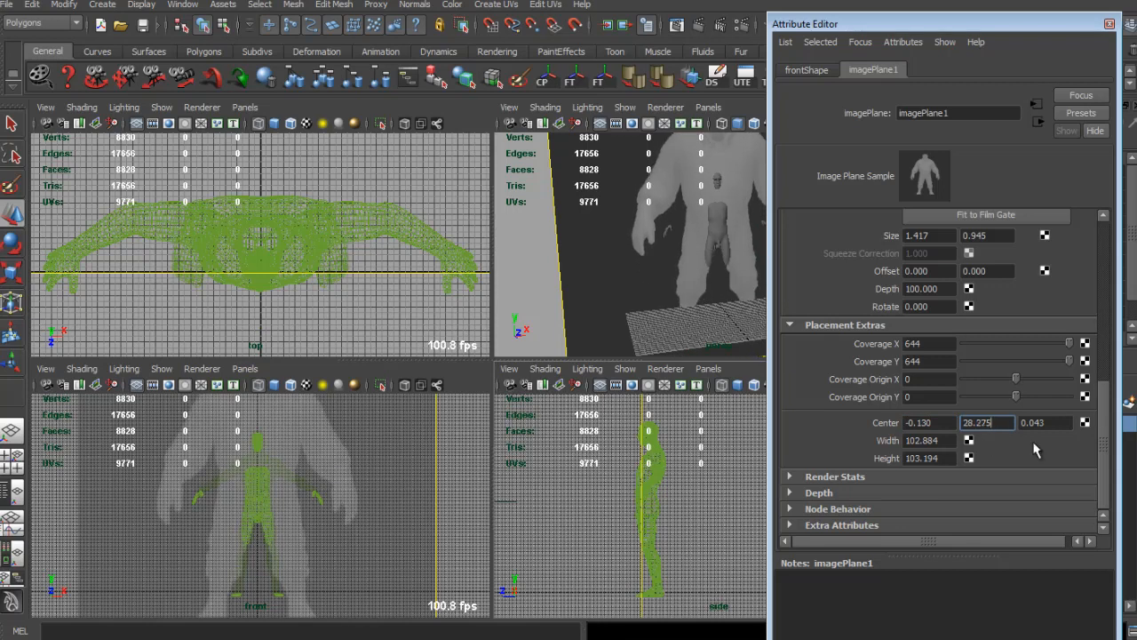
scroll(974, 347, up, 2)
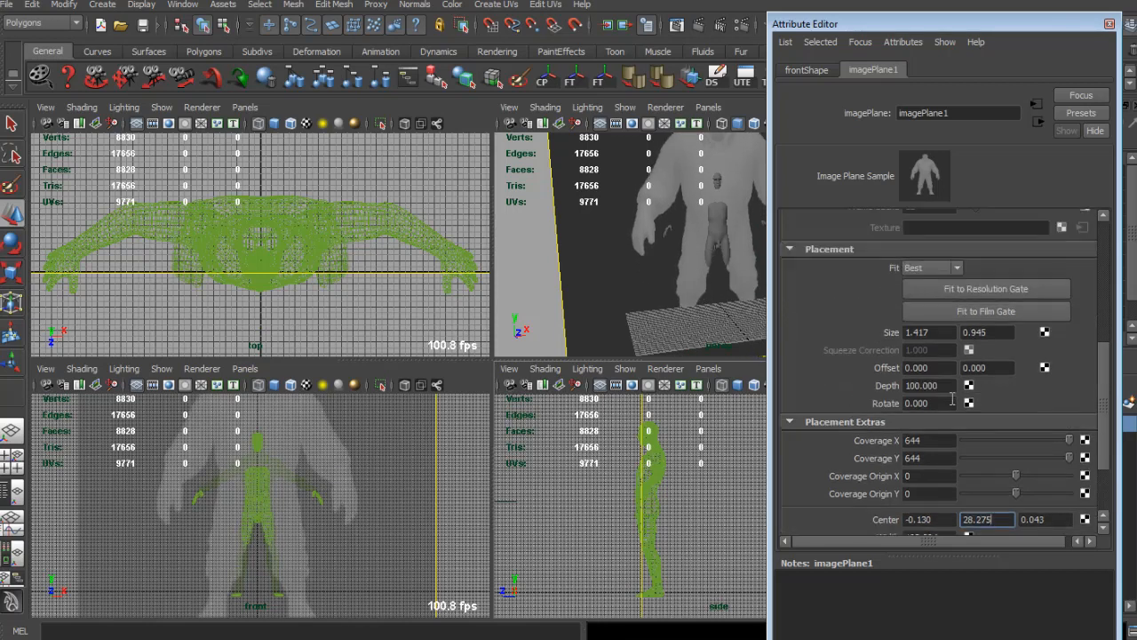
scroll(951, 400, down, 2)
ctrl+drag(942, 459, 462, 433)
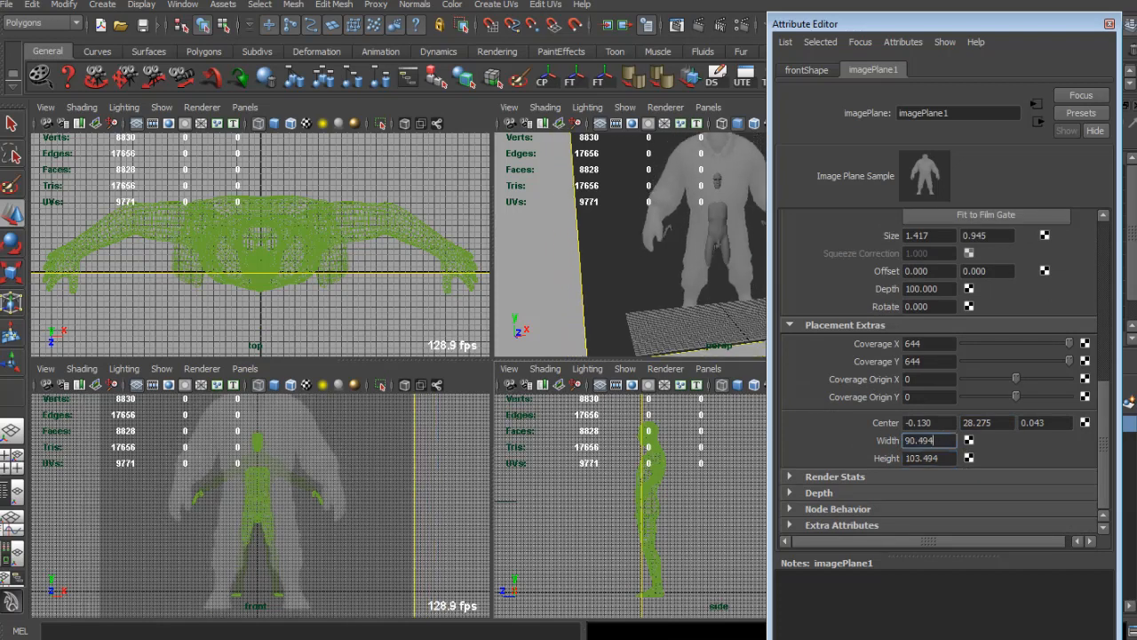
ctrl+drag(946, 444, 502, 409)
ctrl+drag(888, 433, 702, 413)
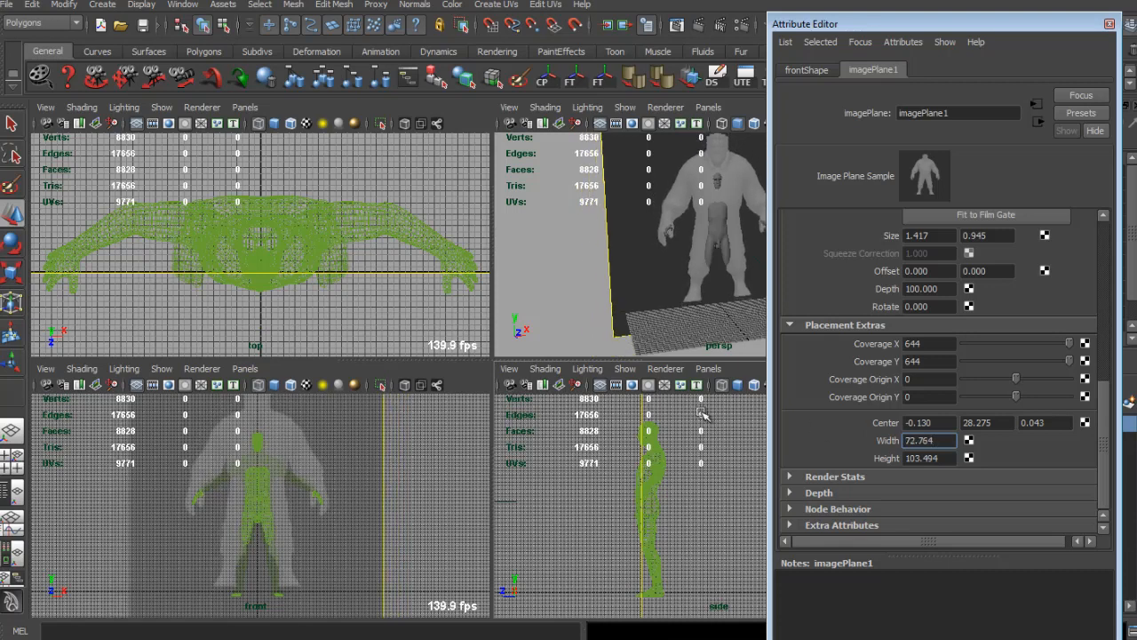
ctrl+drag(960, 441, 205, 380)
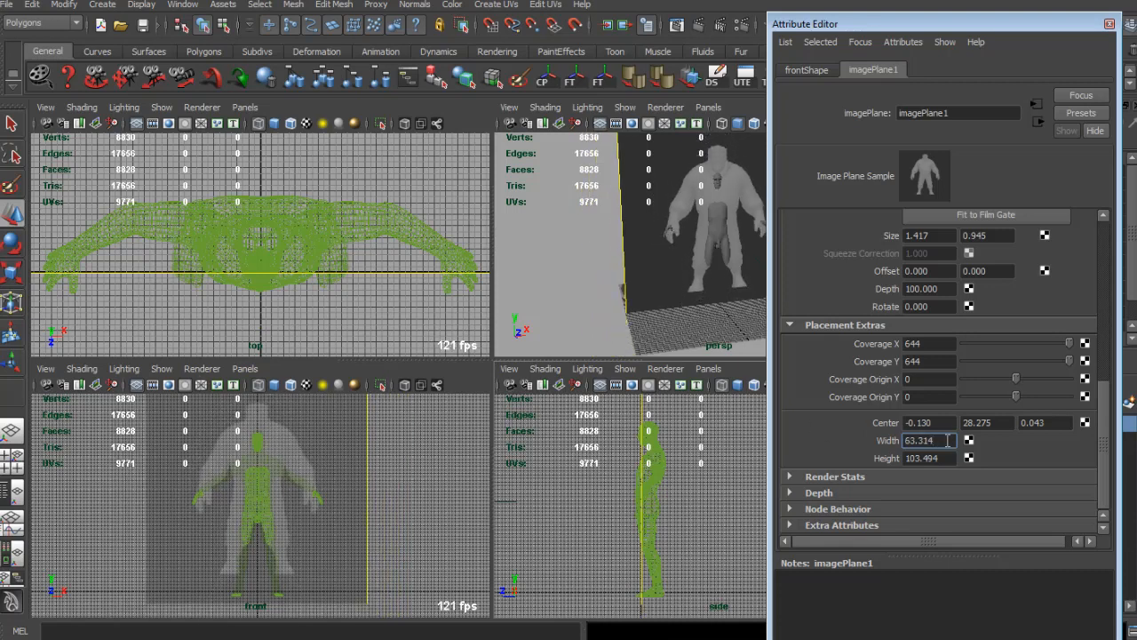
ctrl+drag(949, 440, 265, 399)
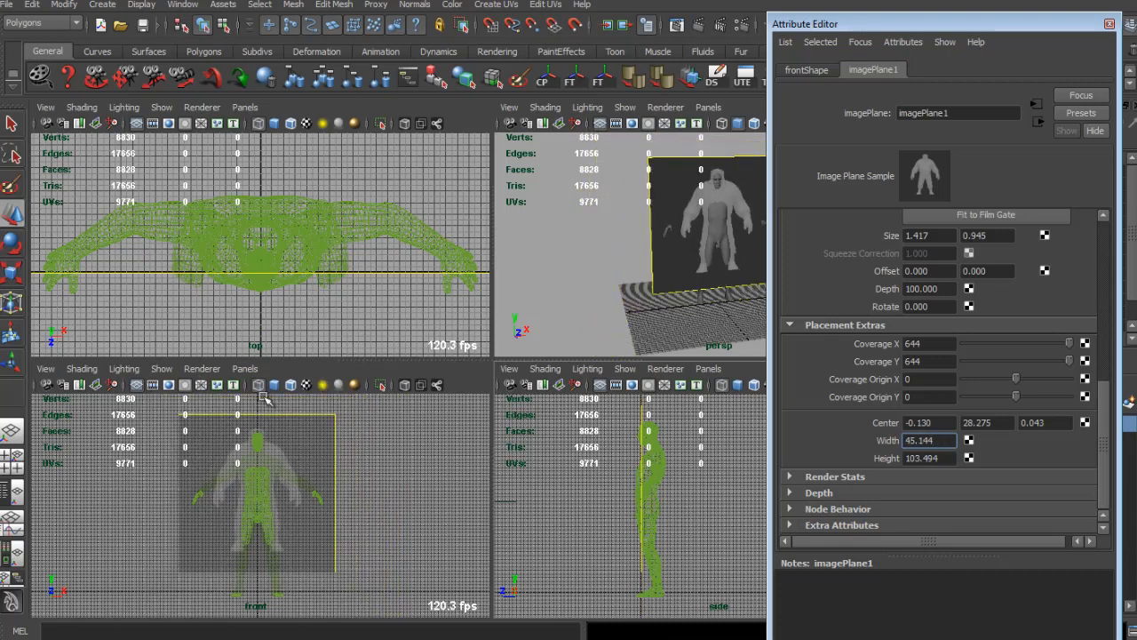
ctrl+drag(933, 440, 171, 402)
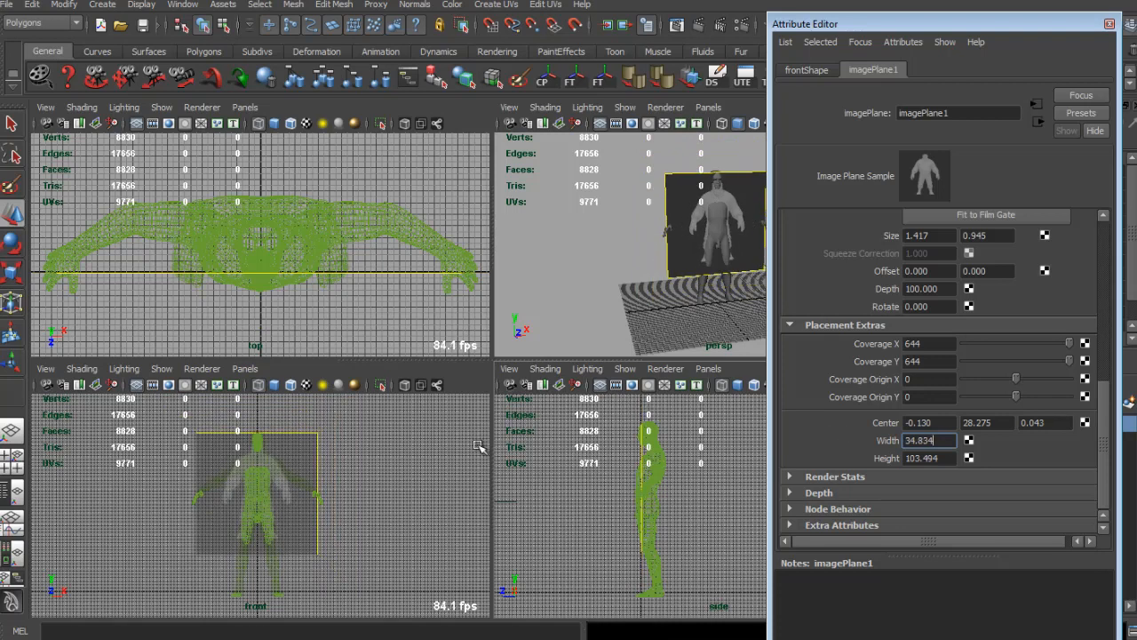
ctrl+drag(895, 445, 302, 389)
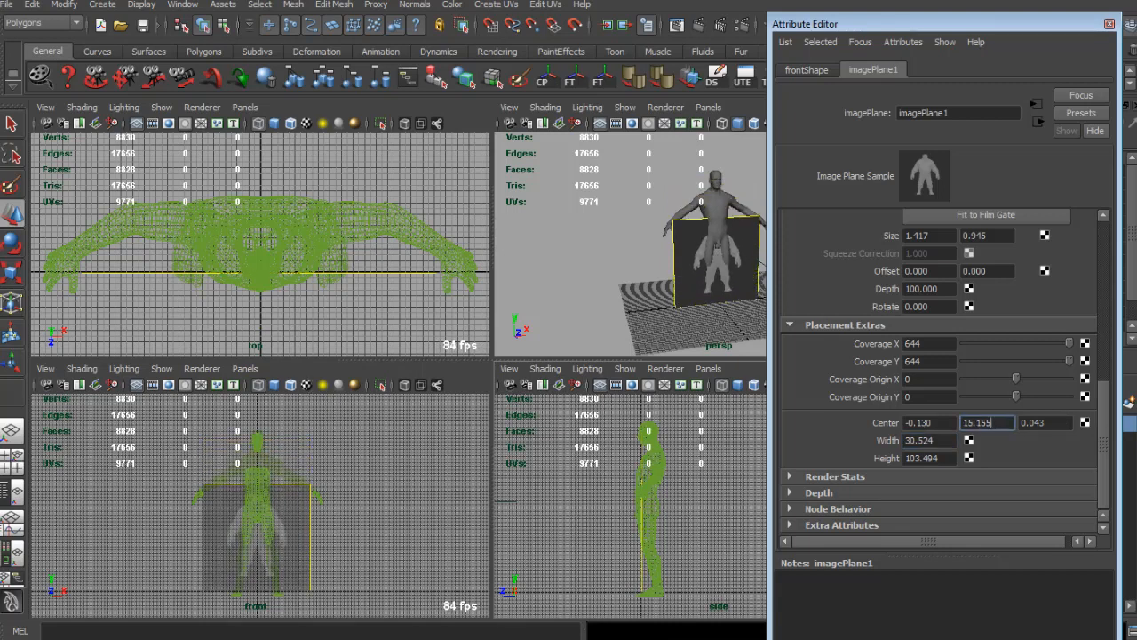
Lower the front image plane's center Y to 11.215 so the reference's feet meet the ground line.
ctrl+drag(89, 411, 168, 419)
scroll(317, 524, up, 6)
alt+middle_drag(294, 524, 330, 482)
scroll(329, 483, down, 1)
ctrl+drag(987, 423, 189, 492)
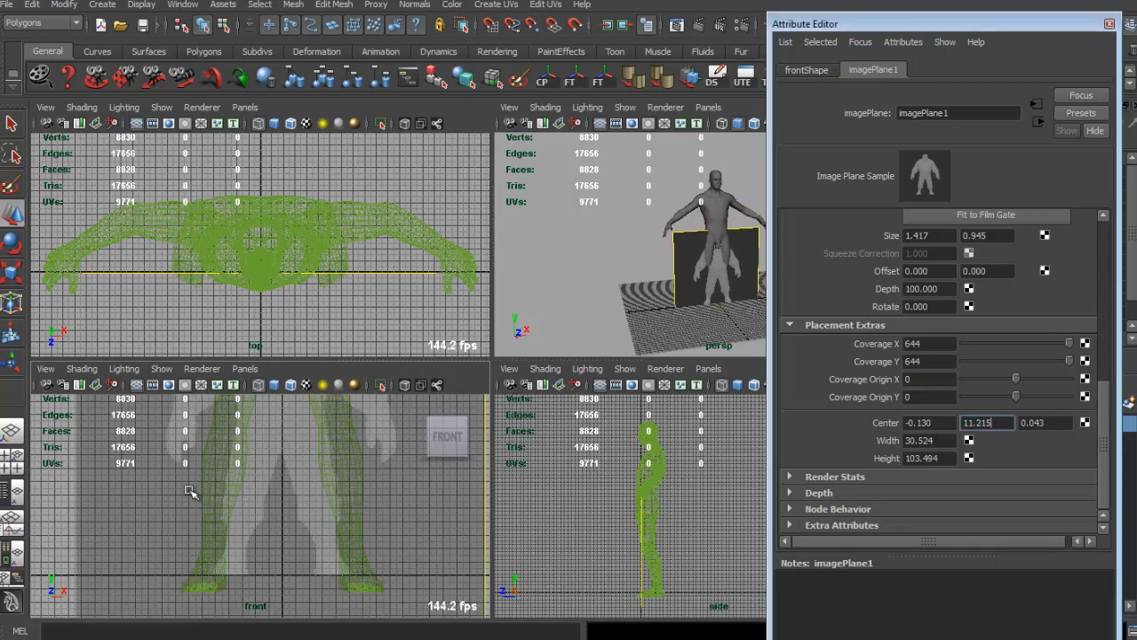
Push the front image plane back behind the body to a center Z of -33.957 and close its attributes.
scroll(189, 491, down, 6)
alt+middle_drag(258, 480, 249, 541)
alt+middle_drag(622, 534, 596, 517)
ctrl+drag(1054, 425, 83, 365)
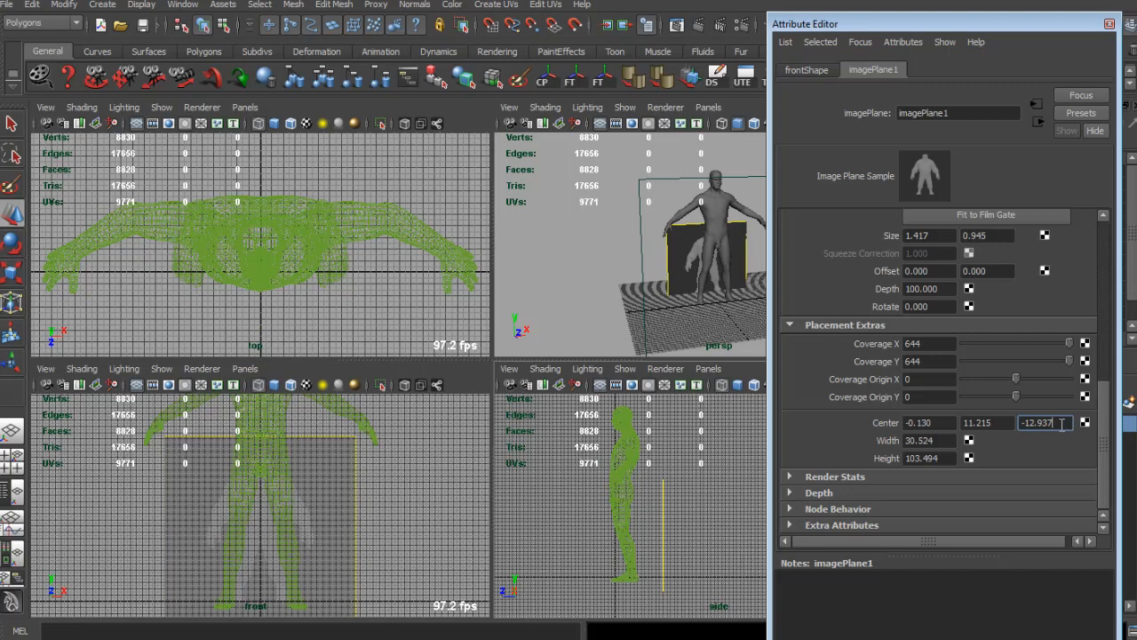
ctrl+drag(1062, 424, 266, 409)
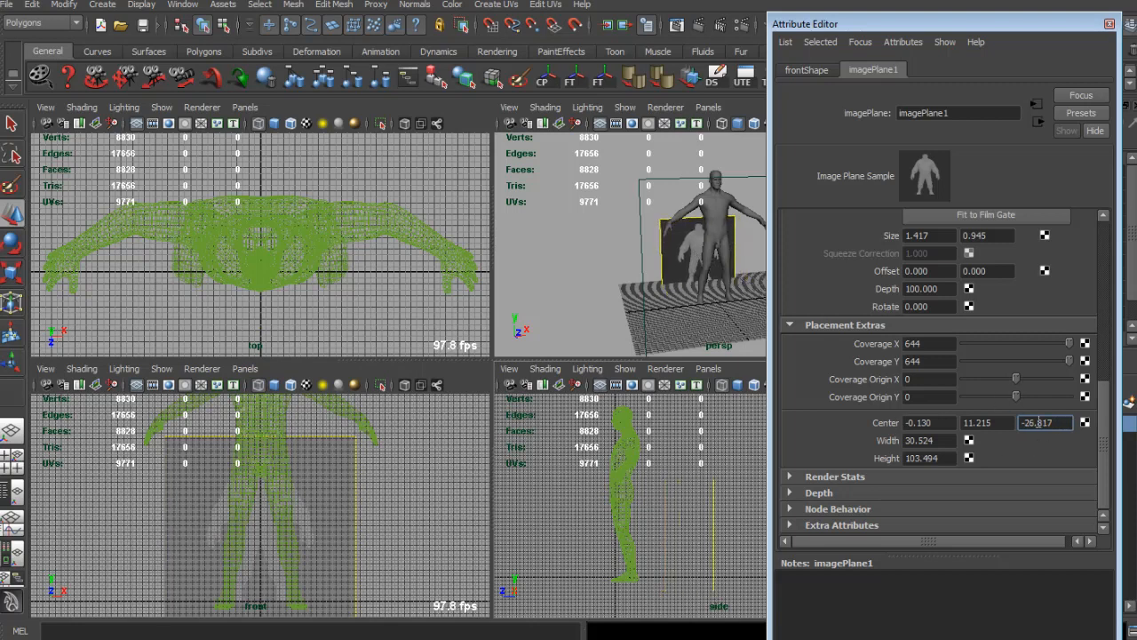
ctrl+drag(1064, 423, 520, 380)
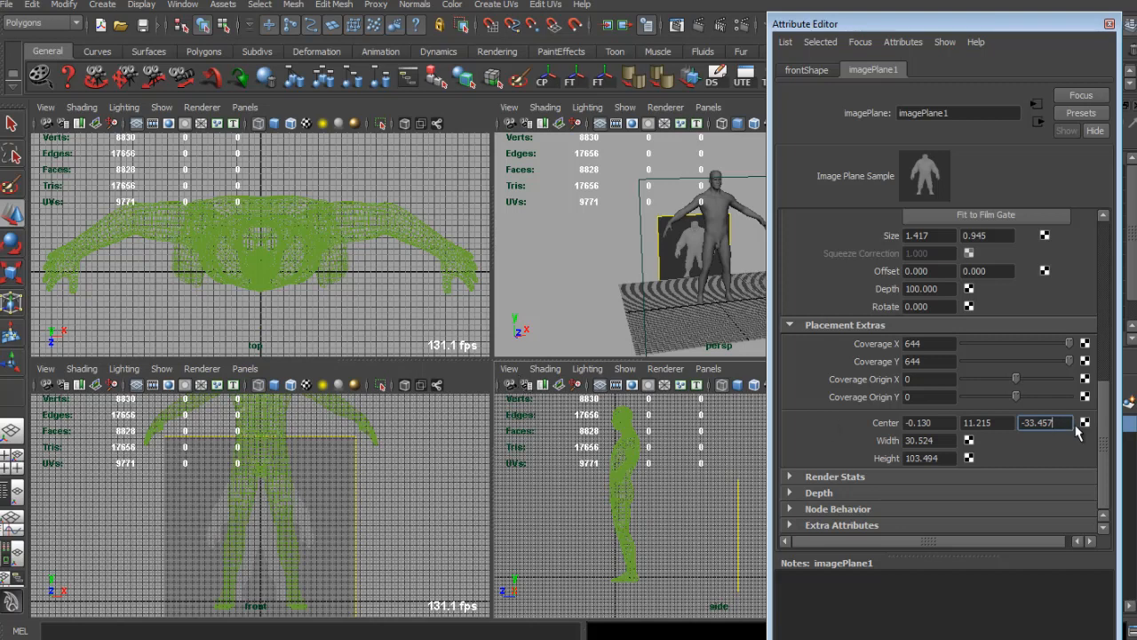
ctrl+drag(1076, 425, 782, 412)
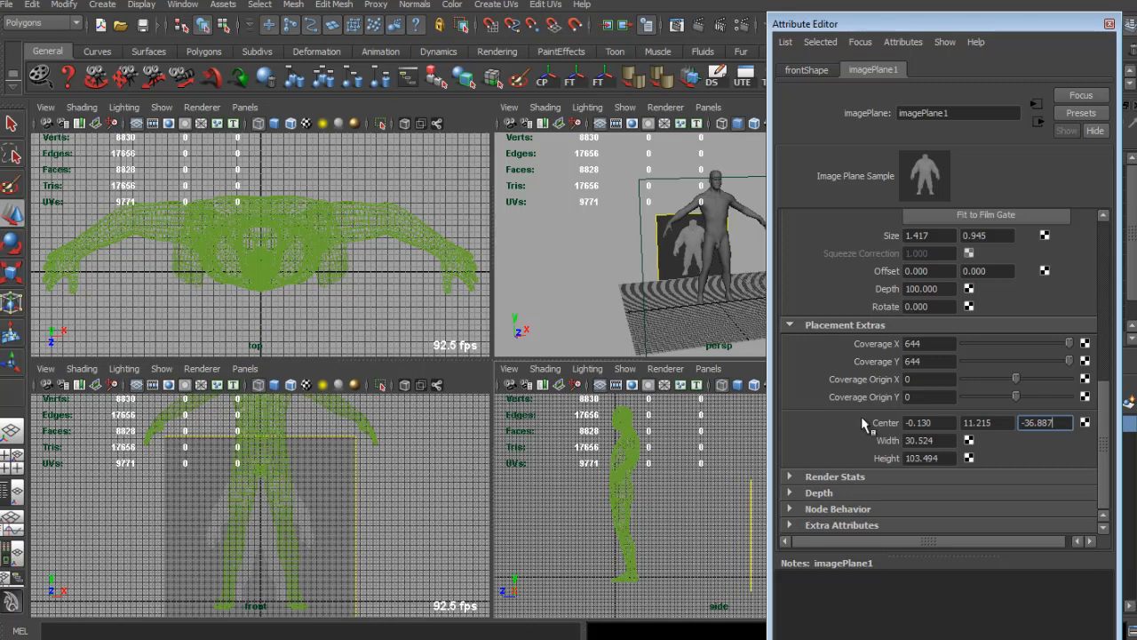
mouse_move(661, 282)
alt+mouse_down()
mouse_move(752, 269)
mouse_move(676, 273)
alt+mouse_up()
scroll(969, 324, up, 6)
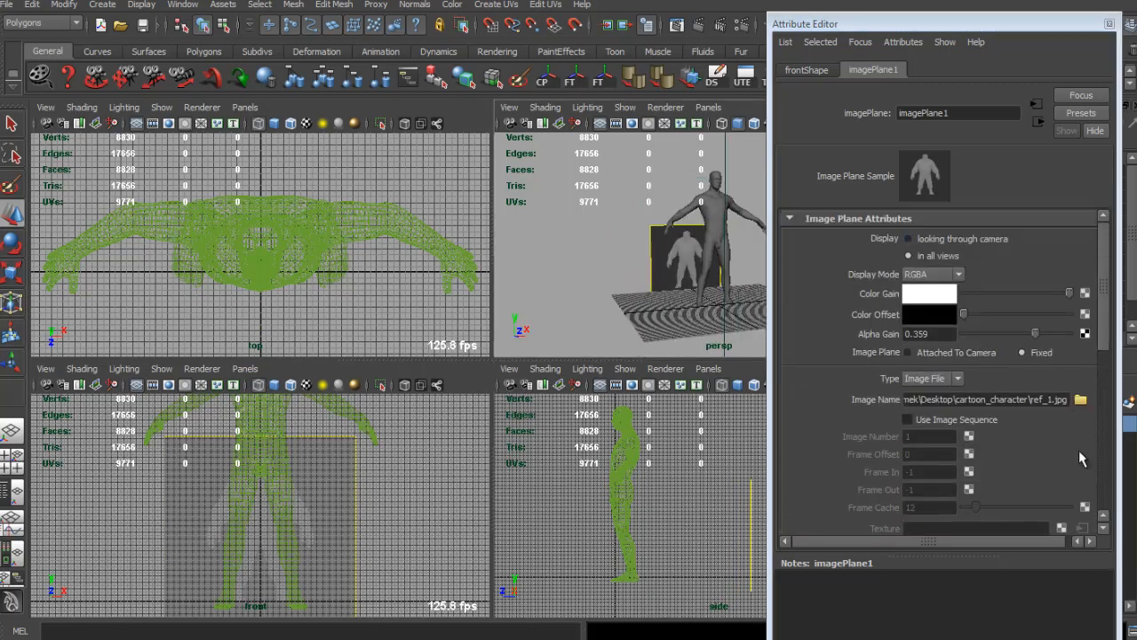
scroll(1082, 458, down, 8)
ctrl+drag(1057, 482, 1136, 457)
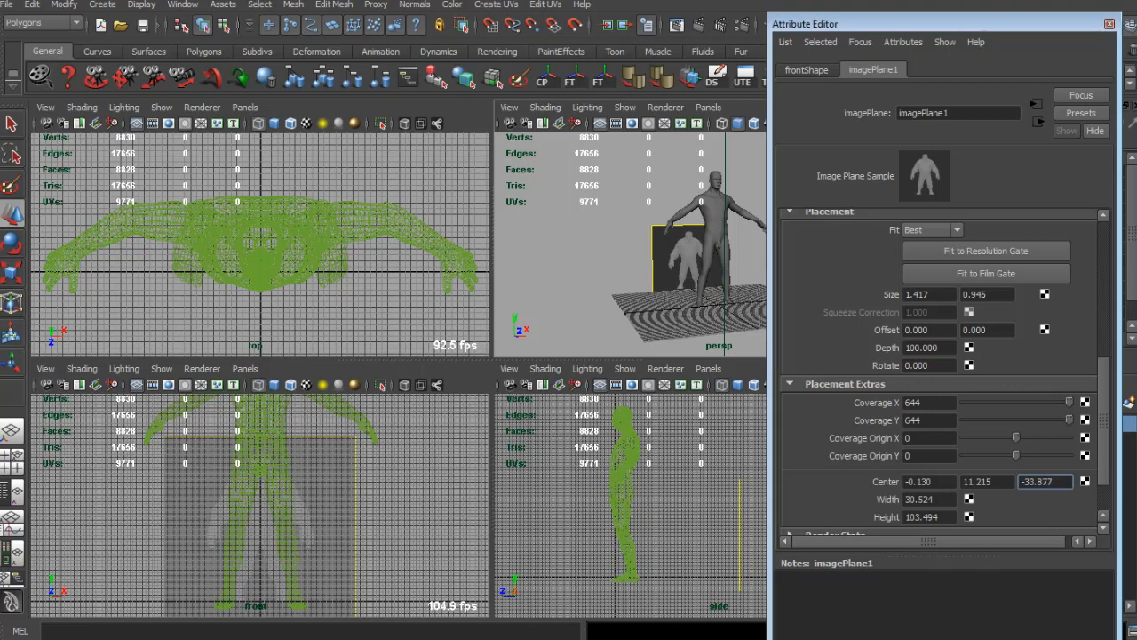
click(1111, 26)
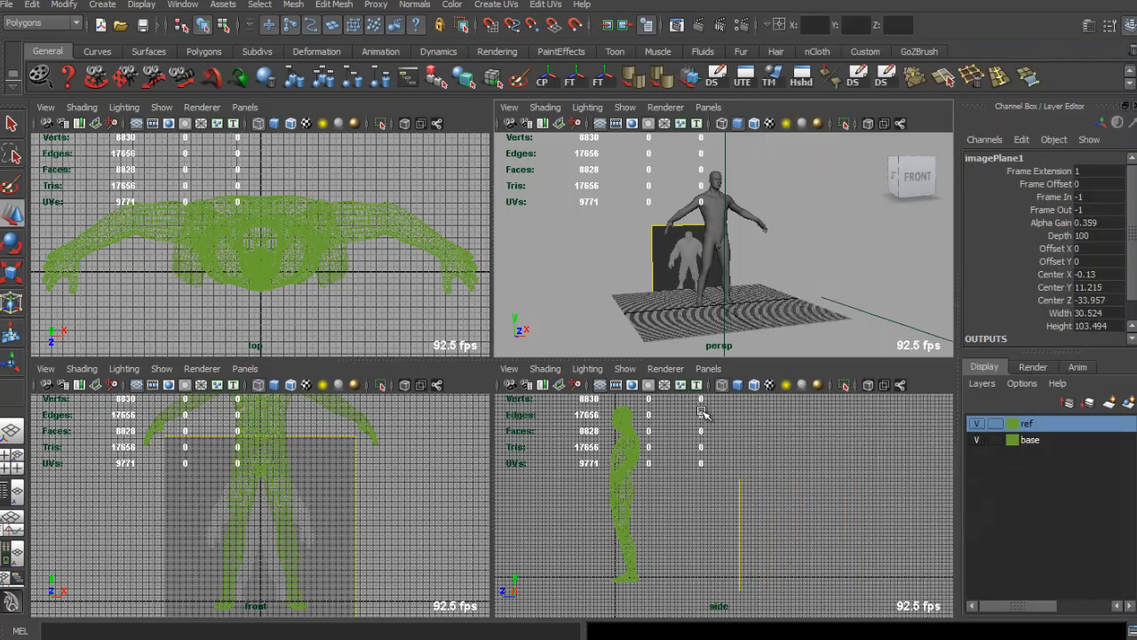
Add the front camera with its image plane to the ref layer, check the layer's visibility toggle, and clear the selection.
right_click(1071, 435)
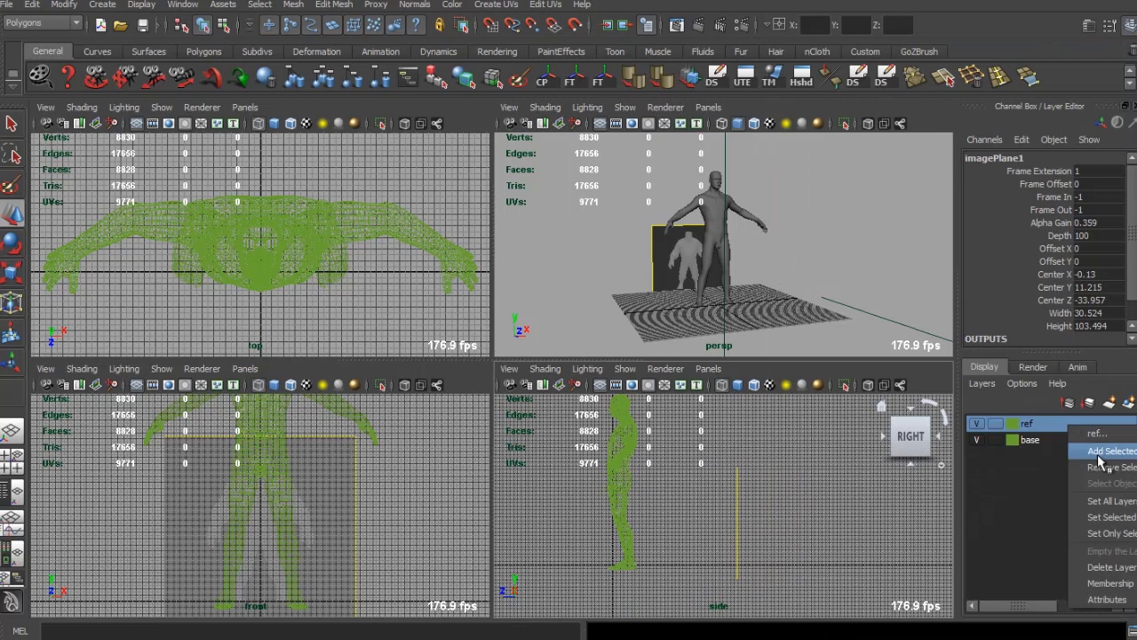
click(1106, 466)
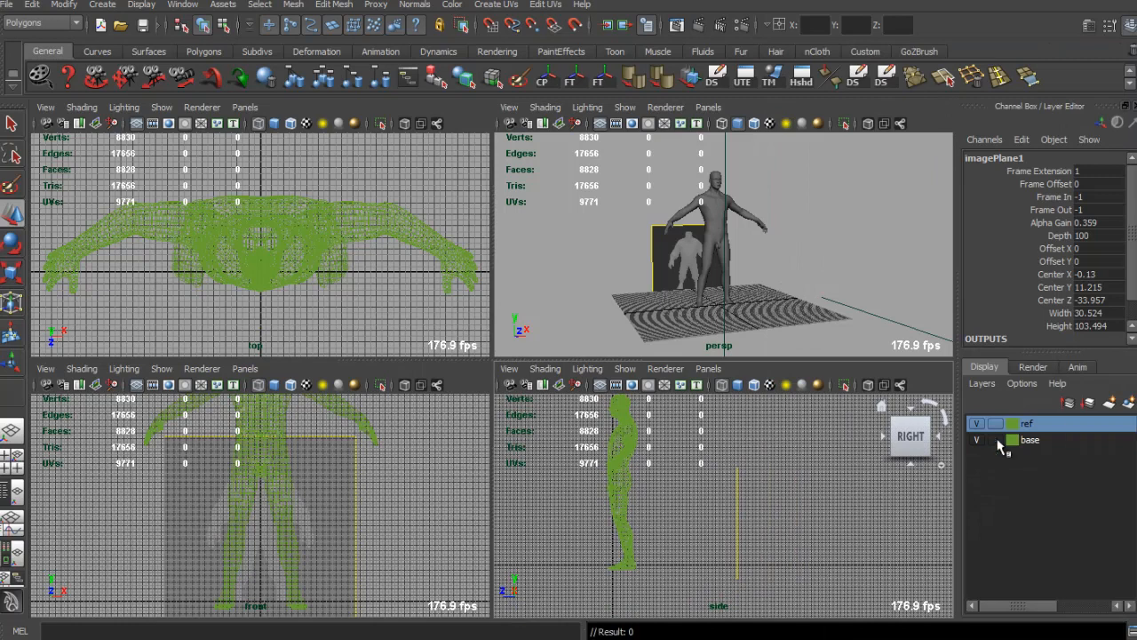
click(671, 265)
right_drag(1056, 427, 1049, 444)
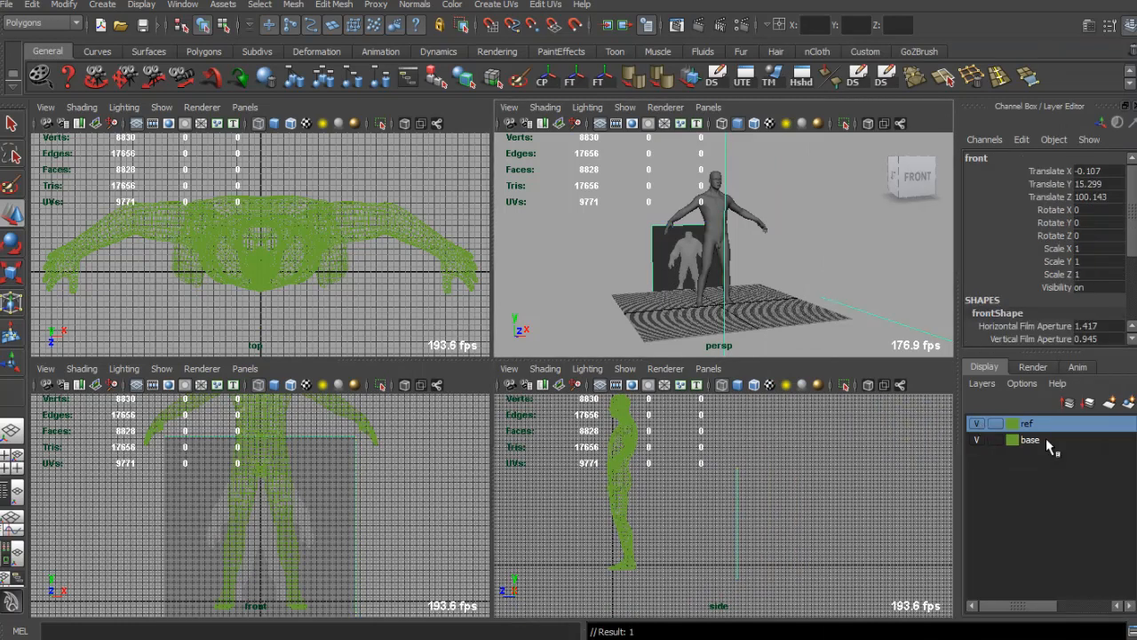
click(978, 423)
click(979, 424)
click(794, 286)
Select the body mesh and scale it down uniformly to 0.137 in the enlarged front view.
alt+drag(677, 261, 623, 258)
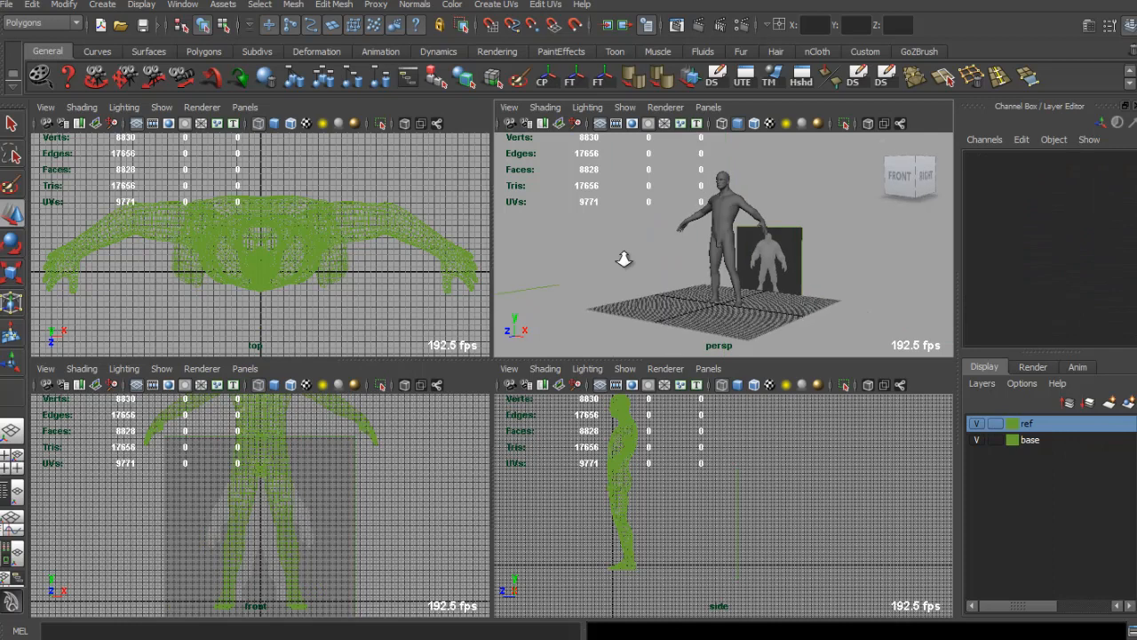
alt+right_drag(623, 258, 760, 291)
alt+drag(761, 290, 807, 290)
click(729, 210)
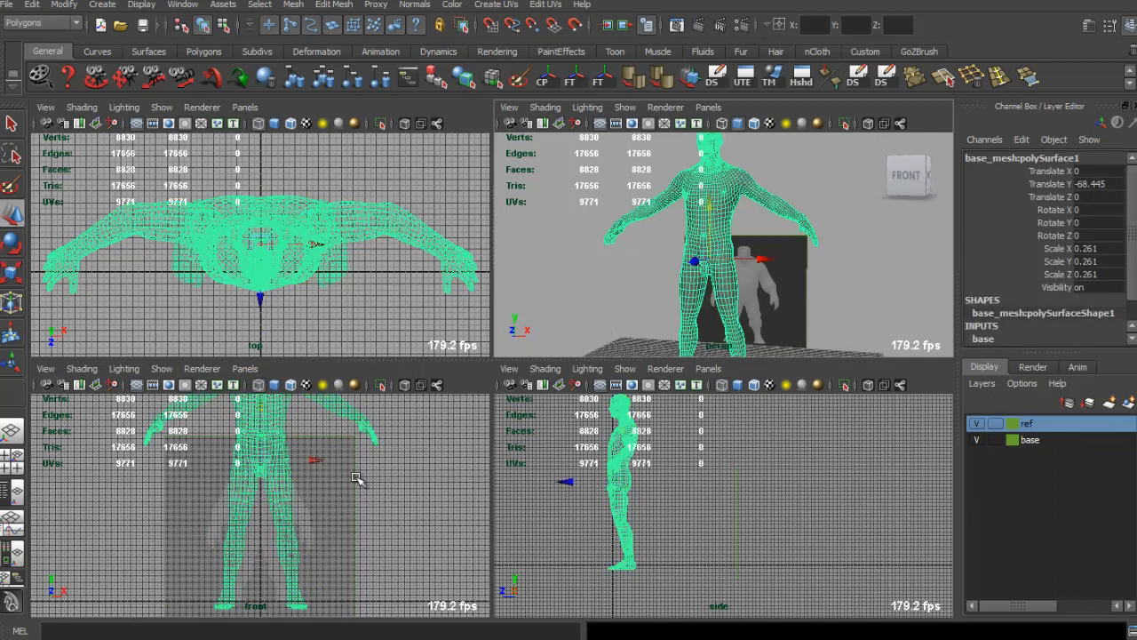
scroll(341, 495, down, 3)
key(space)
alt+middle_drag(509, 421, 521, 378)
key(r)
drag(498, 344, 373, 317)
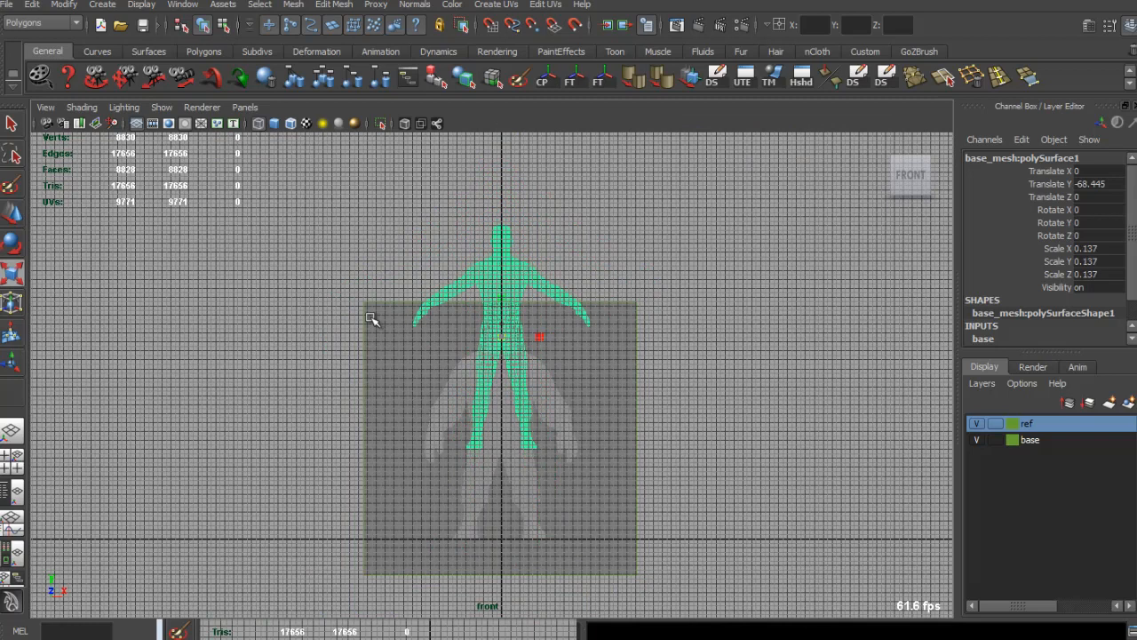
Fit the body mesh over the reference figure with a uniform scale of 0.128 and a Y translation of -79.332.
drag(502, 286, 472, 388)
scroll(535, 393, up, 5)
key(r)
alt+middle_drag(472, 389, 504, 320)
key(w)
drag(502, 308, 502, 316)
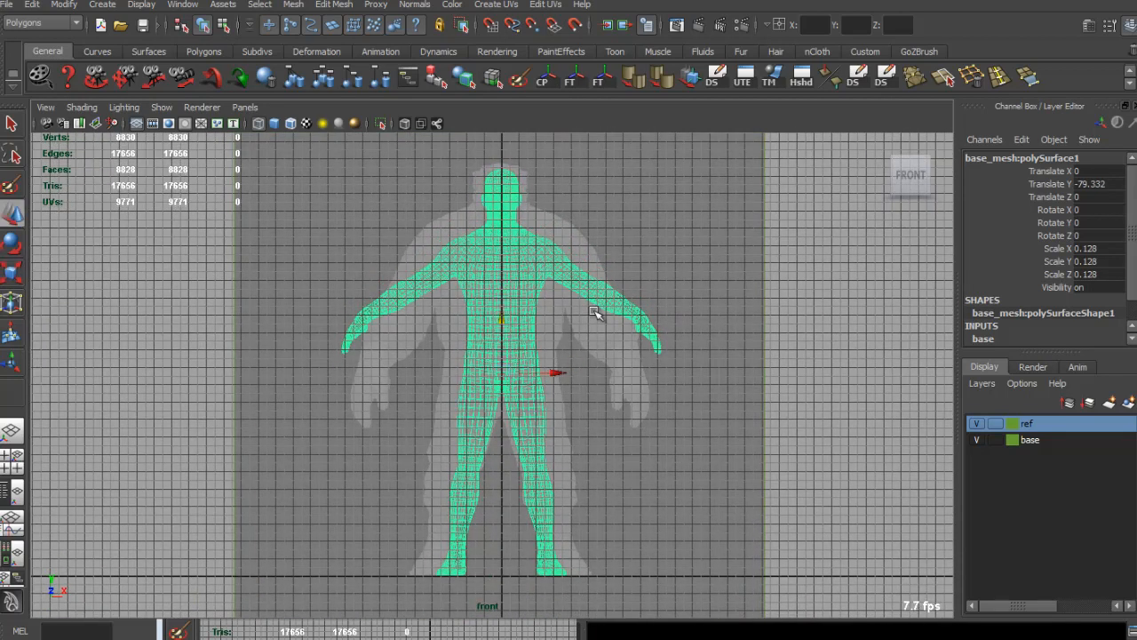
alt+middle_drag(601, 309, 558, 311)
Examine the rescaled body mesh against the reference plane in the enlarged perspective view.
key(space)
key(space)
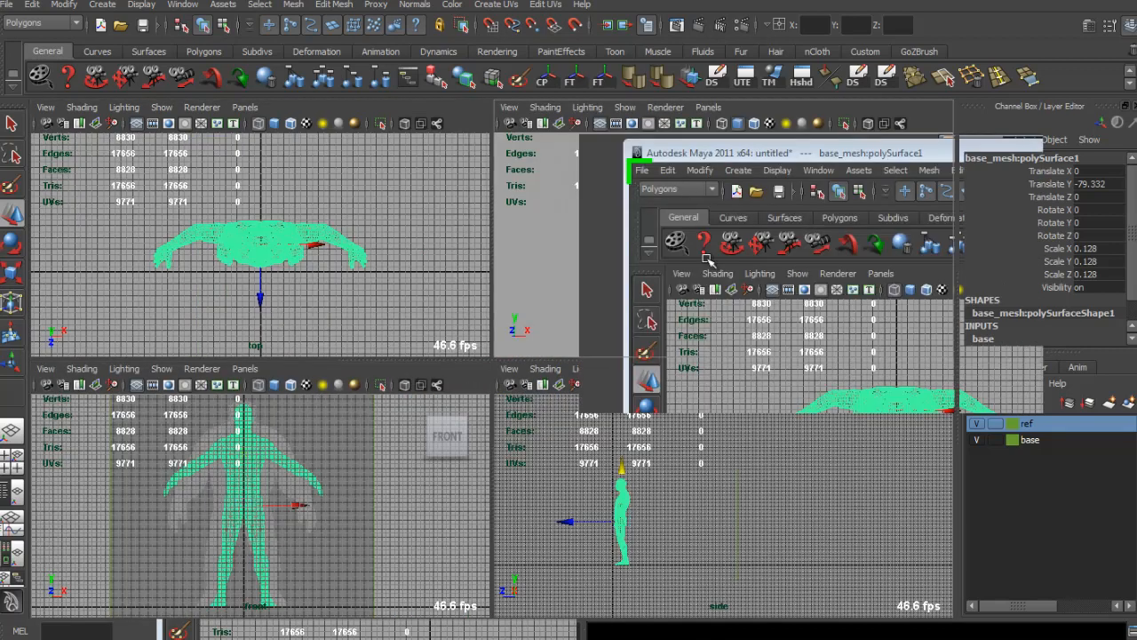
alt+drag(638, 273, 642, 299)
click(694, 249)
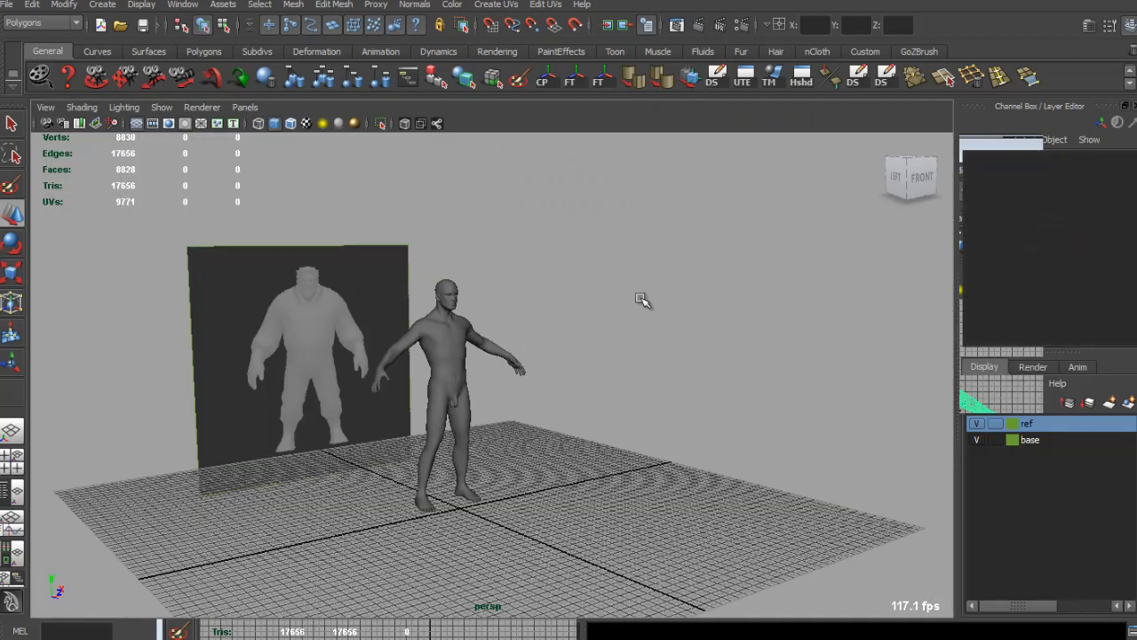
alt+right_drag(642, 299, 701, 317)
alt+drag(701, 317, 600, 303)
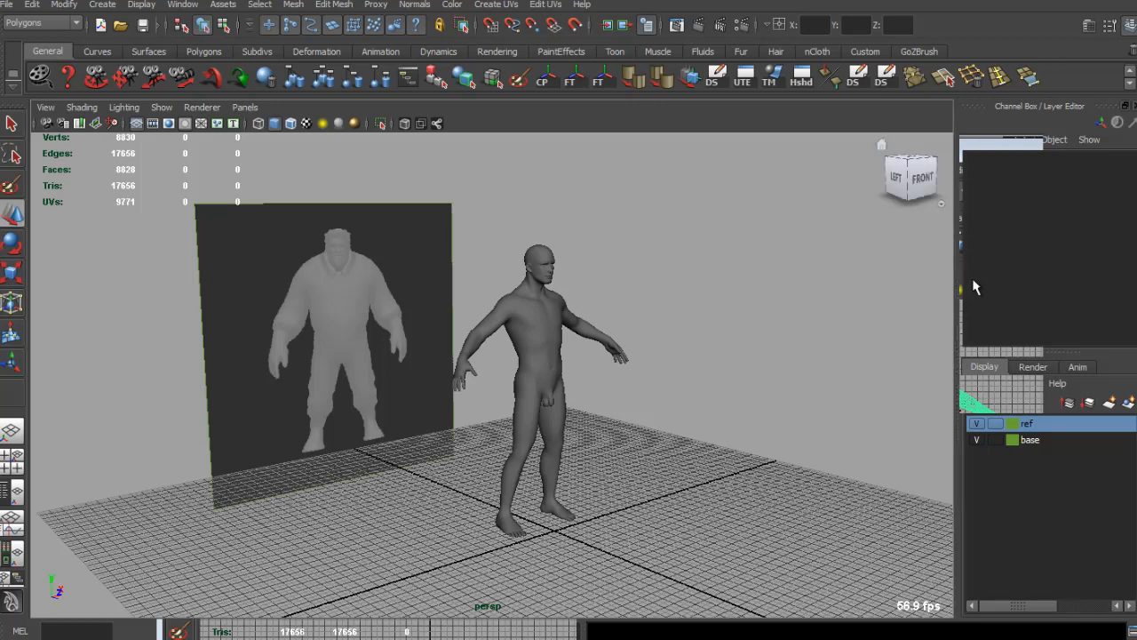
drag(956, 281, 955, 280)
alt+drag(612, 369, 648, 390)
Select the body mesh and scale it in the front view to 0.144 in X and Z and 0.128 in Y.
click(558, 320)
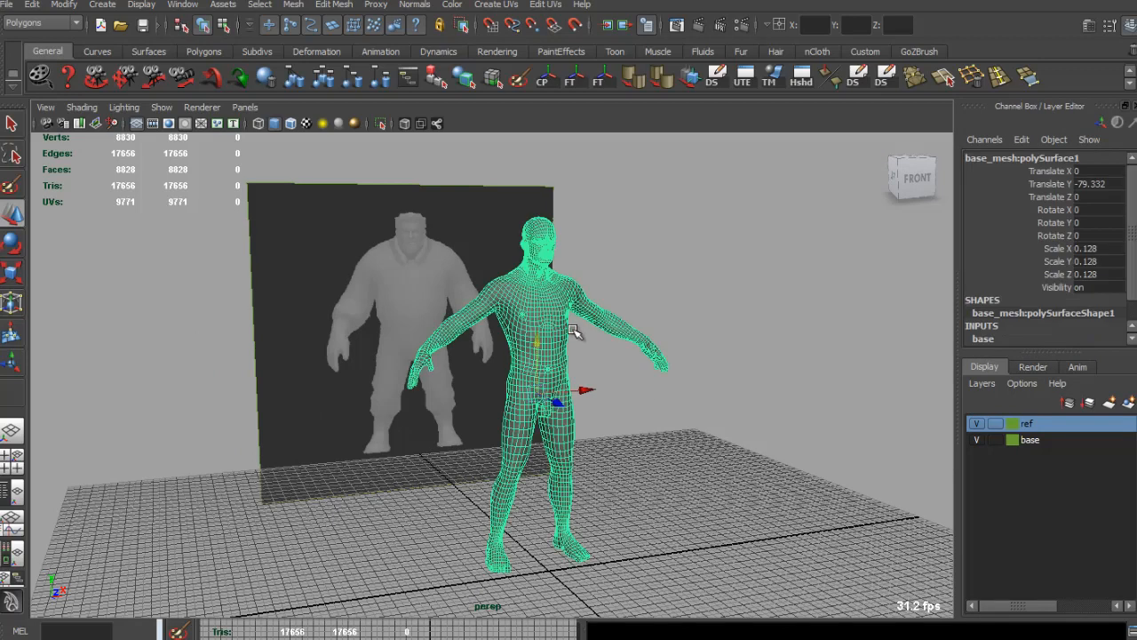
alt+drag(578, 333, 520, 335)
key(space)
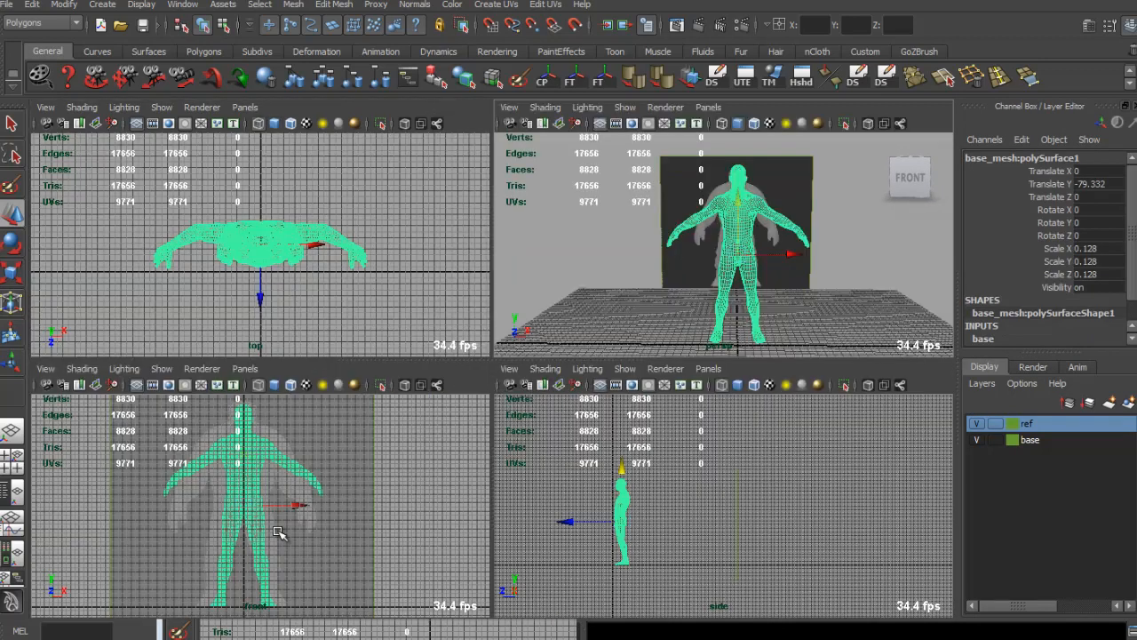
key(space)
scroll(509, 435, up, 3)
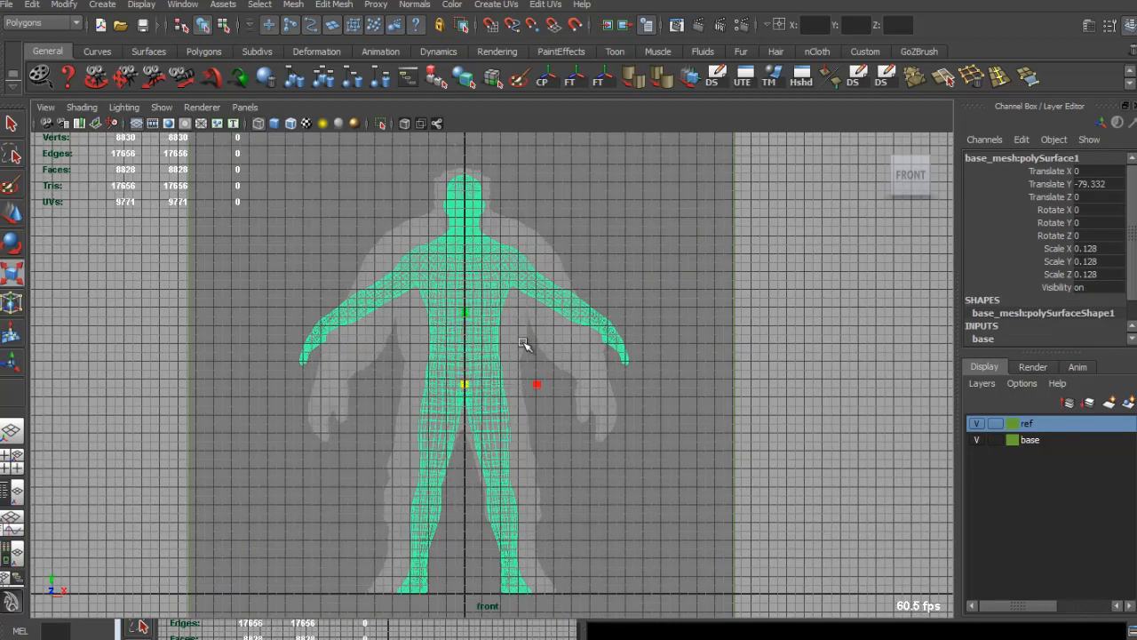
drag(464, 385, 495, 389)
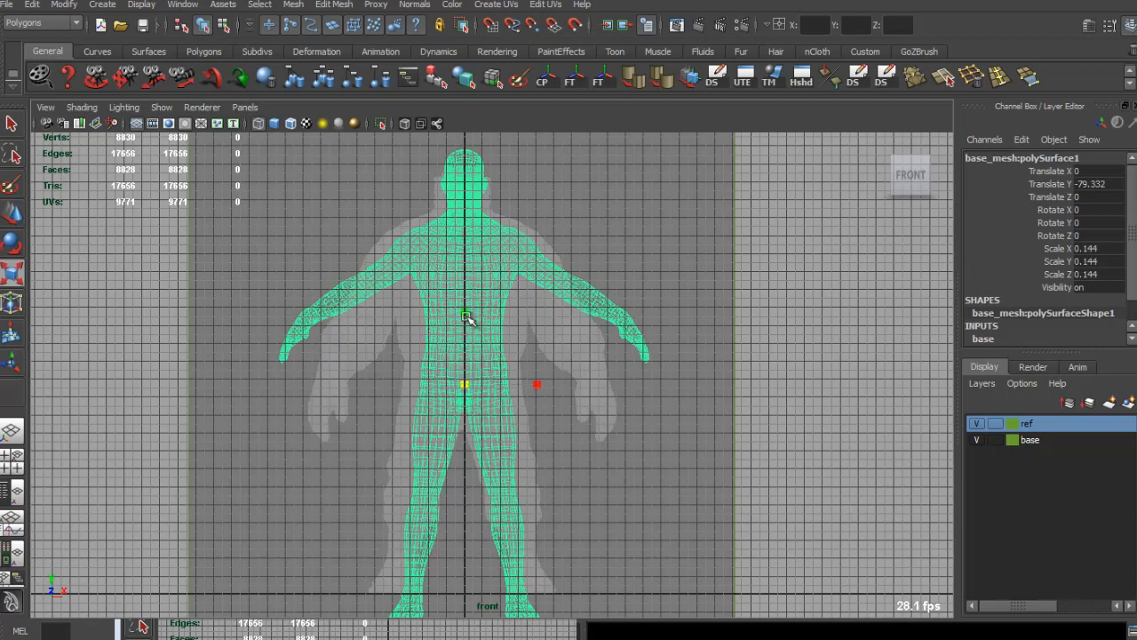
drag(467, 319, 464, 322)
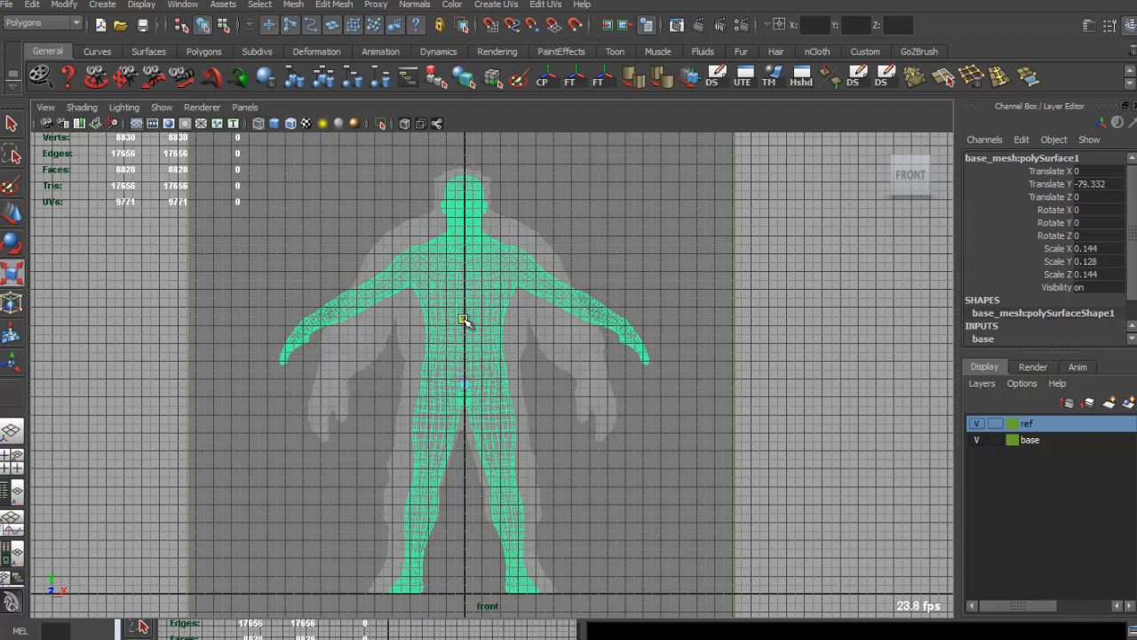
Scale the body mesh to 0.154 in X and Z and 0.132 in Y, and raise its Y translation to -78.971.
drag(465, 383, 503, 386)
key(w)
mouse_move(465, 341)
mouse_down()
mouse_move(470, 299)
mouse_move(461, 328)
mouse_up()
key(r)
key(w)
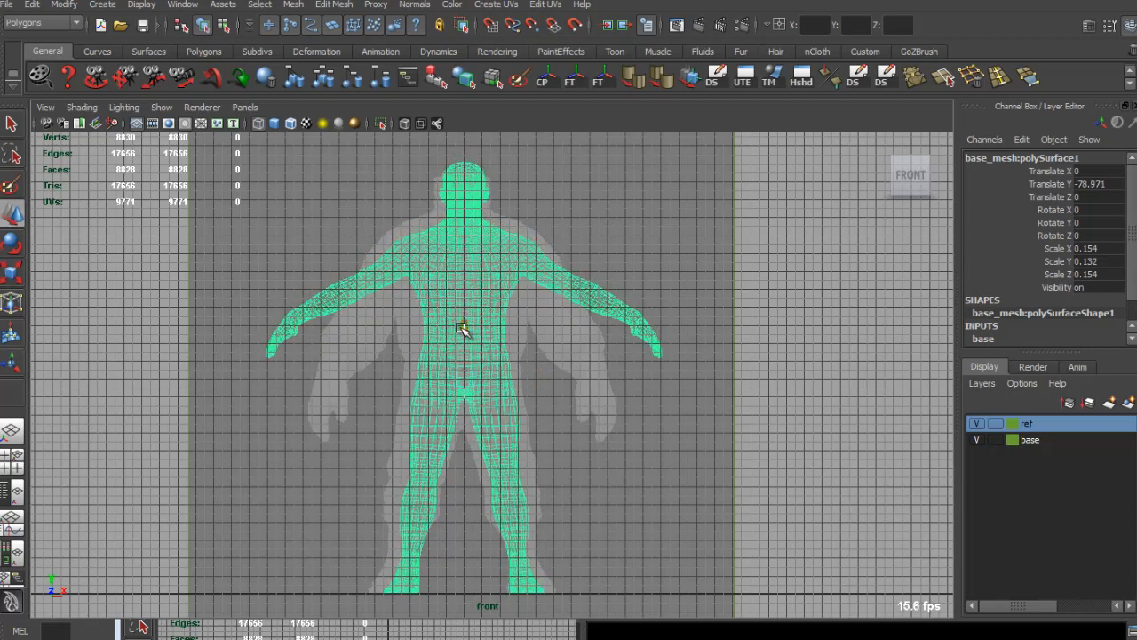
Keep the body mesh centred at X 0, widen its X scale to 0.184, and frame it in the side view.
drag(521, 377, 519, 377)
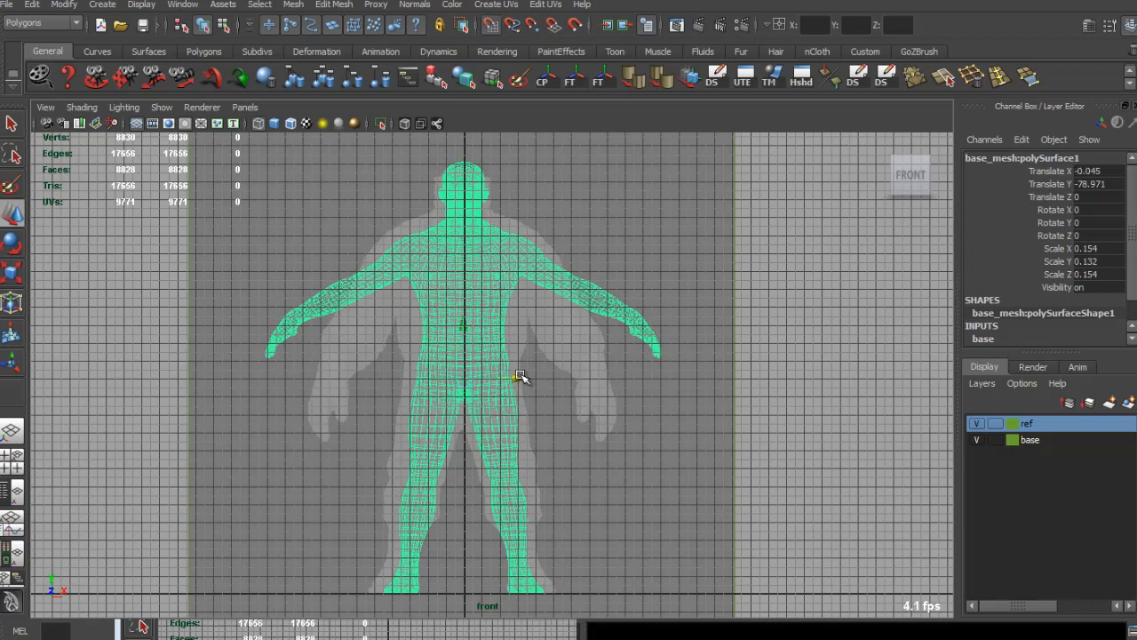
middle_drag(497, 374, 463, 369)
key(r)
drag(535, 378, 552, 378)
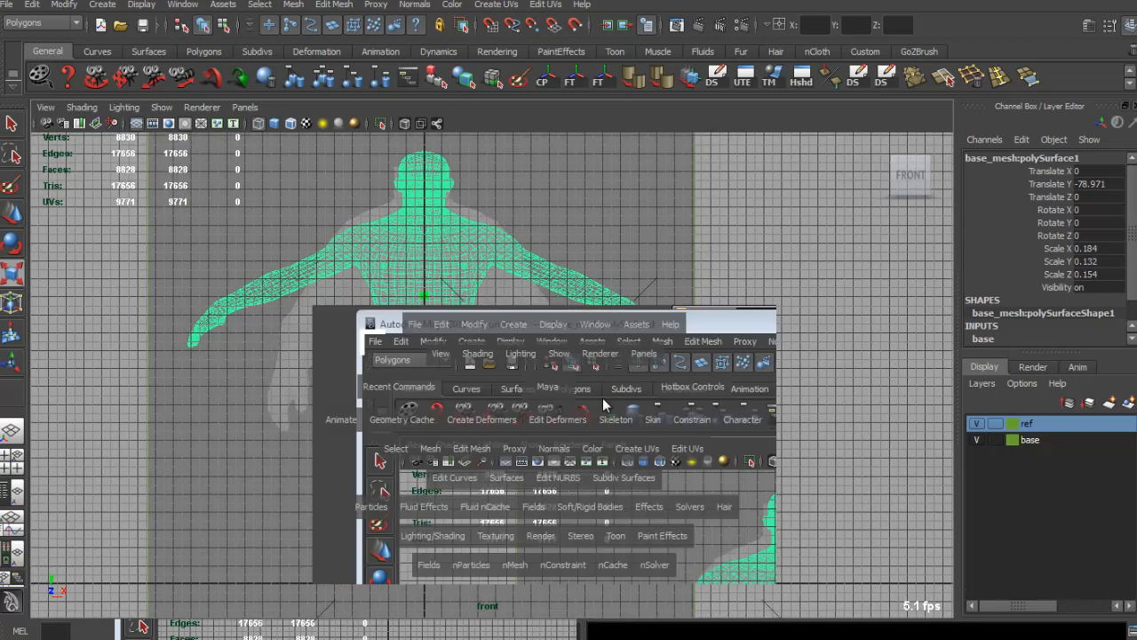
key(f)
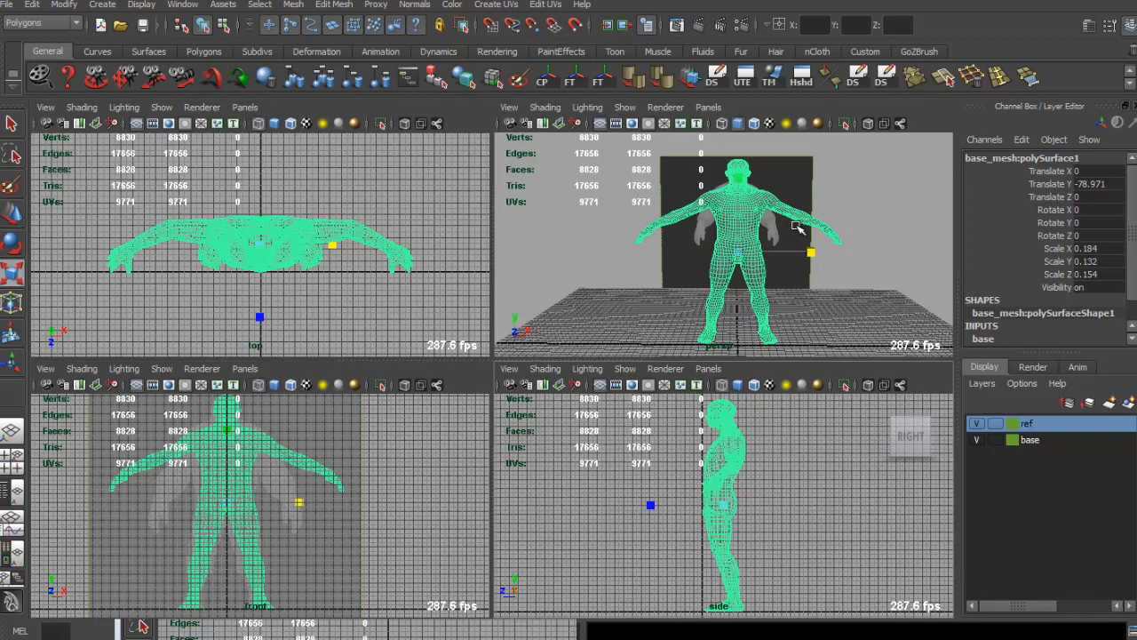
Increase the body mesh's Z scale to 0.191 and check its depth in front of the reference plane in the perspective view.
alt+drag(800, 228, 617, 381)
scroll(665, 264, up, 3)
scroll(678, 232, down, 3)
key(space)
key(ctrl+z)
click(795, 264)
alt+drag(666, 267, 622, 286)
scroll(631, 295, down, 5)
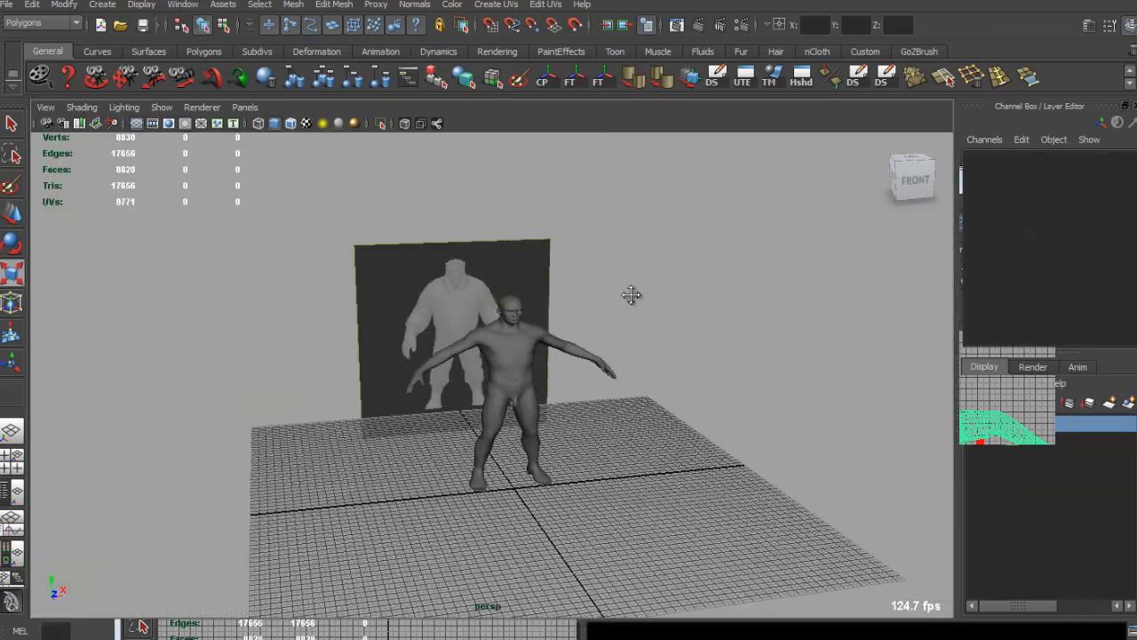
scroll(631, 295, up, 5)
click(564, 323)
mouse_move(568, 325)
alt+mouse_down()
mouse_move(678, 332)
mouse_move(371, 331)
mouse_move(569, 337)
alt+mouse_up()
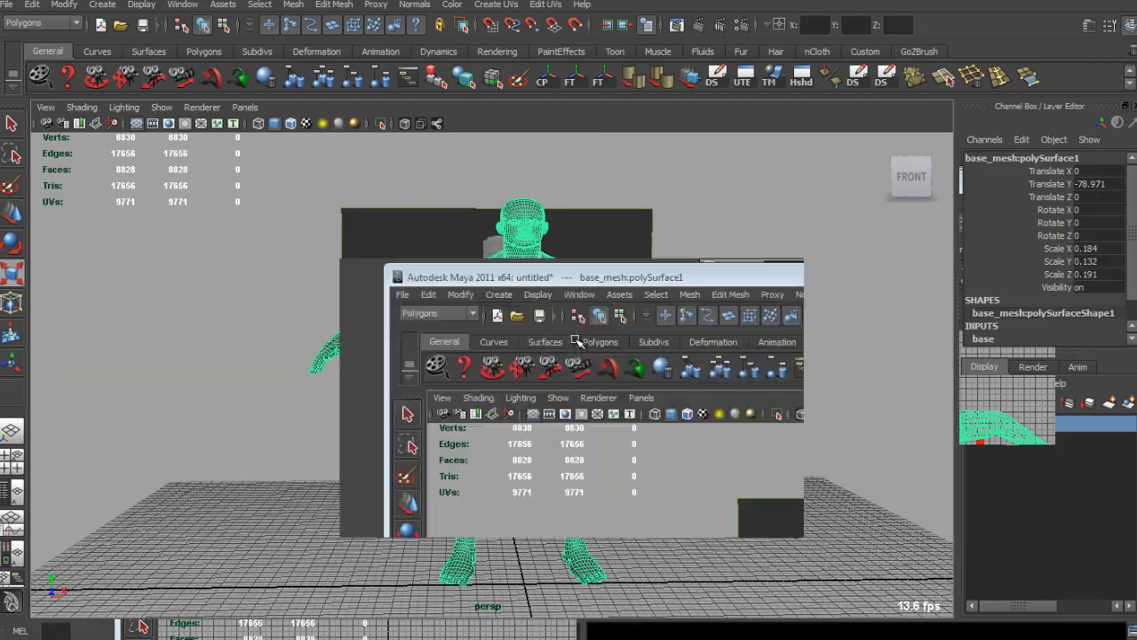
Scale the body mesh to 0.137 in Y and set its Y translation to -78.626 against the front reference.
key(space)
key(space)
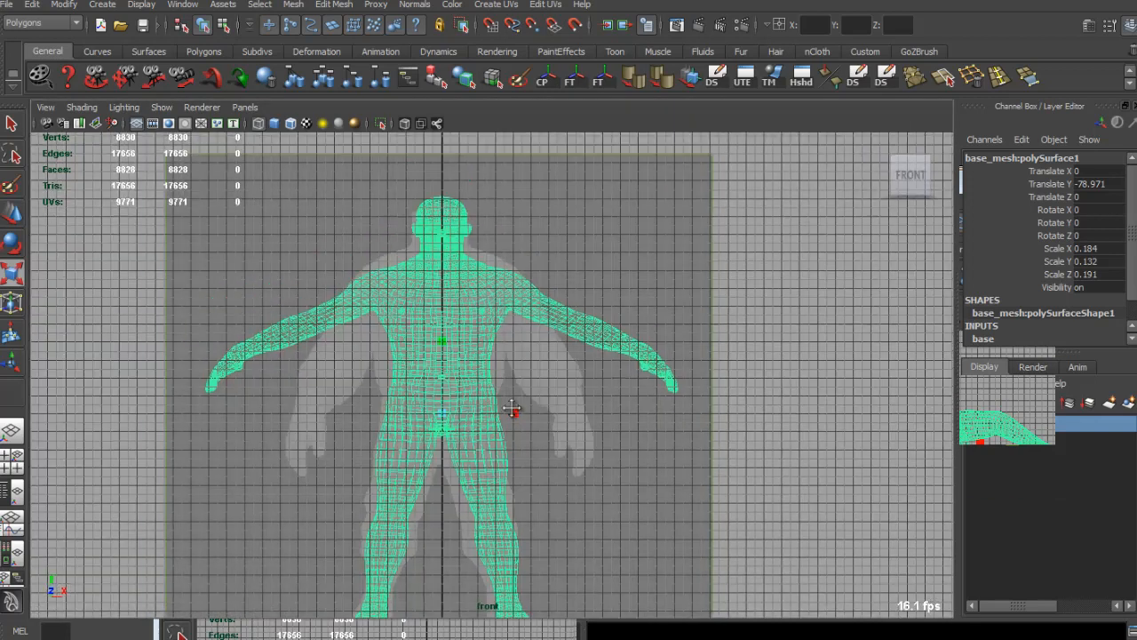
scroll(533, 402, up, 2)
right_drag(521, 297, 458, 297)
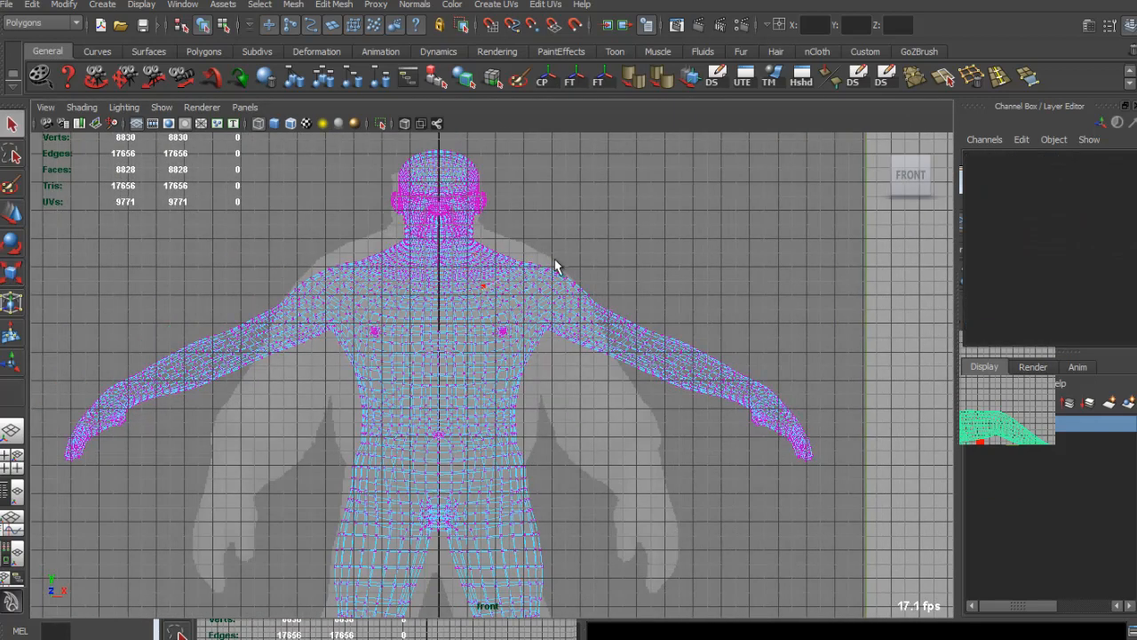
key(F8)
click(478, 362)
scroll(479, 334, down, 4)
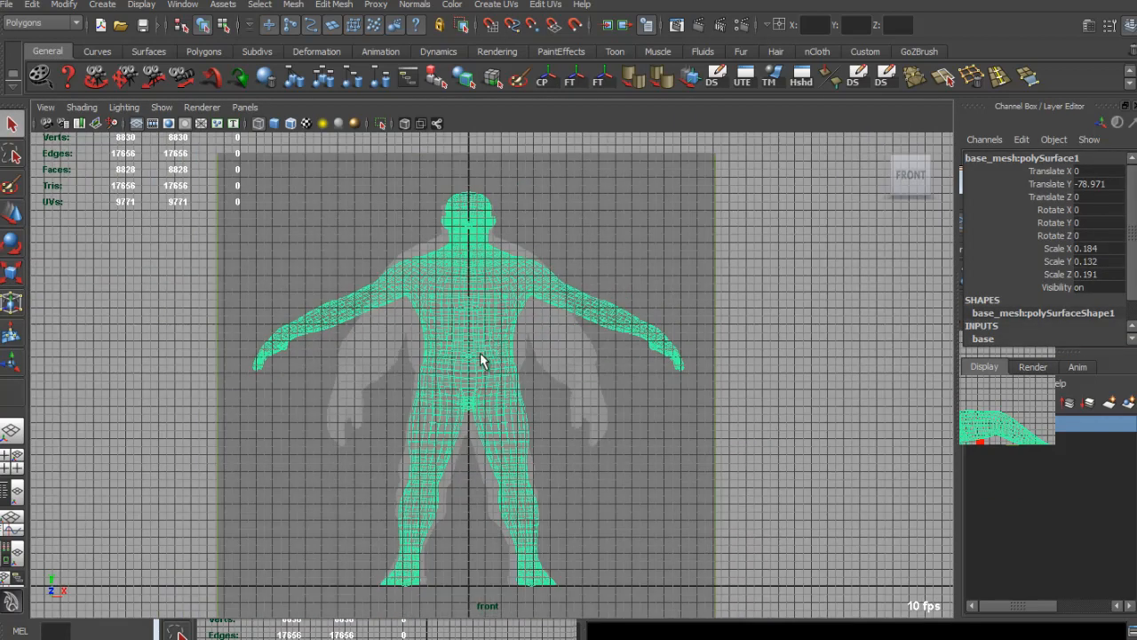
key(r)
mouse_move(469, 321)
mouse_down()
mouse_move(468, 310)
mouse_move(469, 332)
mouse_up()
alt+middle_drag(469, 339, 477, 315)
Soft-select the waist and hip vertices in the front view, reduce the falloff radius, and move them down towards the reference.
scroll(451, 337, up, 2)
right_drag(450, 337, 378, 340)
drag(561, 407, 381, 306)
key(b)
drag(471, 373, 447, 368)
key(w)
drag(473, 307, 474, 326)
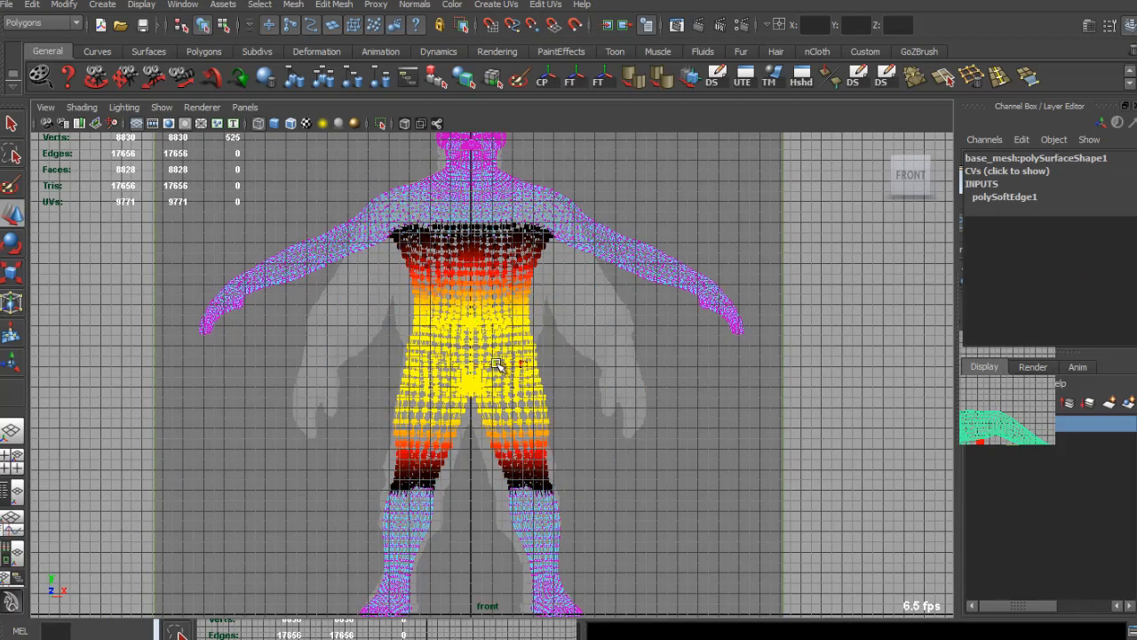
Lower the hip area a little further, and soft-select the knee-area vertices of both legs and lower them slightly.
scroll(500, 372, down, 1)
alt+middle_drag(500, 375, 521, 257)
drag(485, 275, 485, 287)
drag(374, 398, 603, 453)
drag(475, 380, 475, 382)
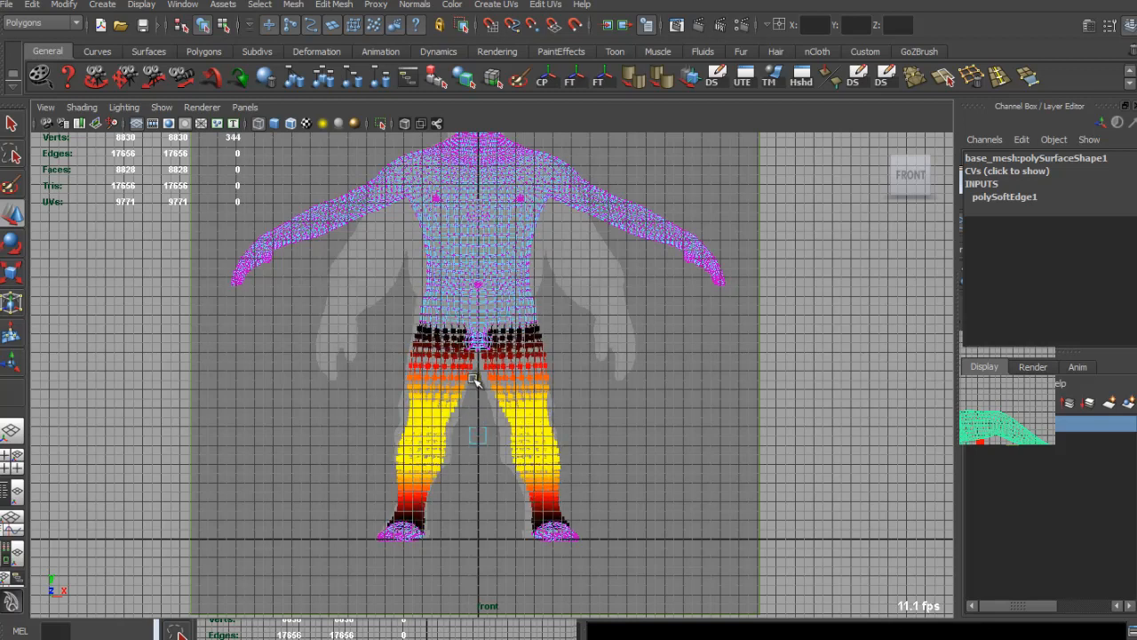
alt+middle_drag(507, 353, 478, 359)
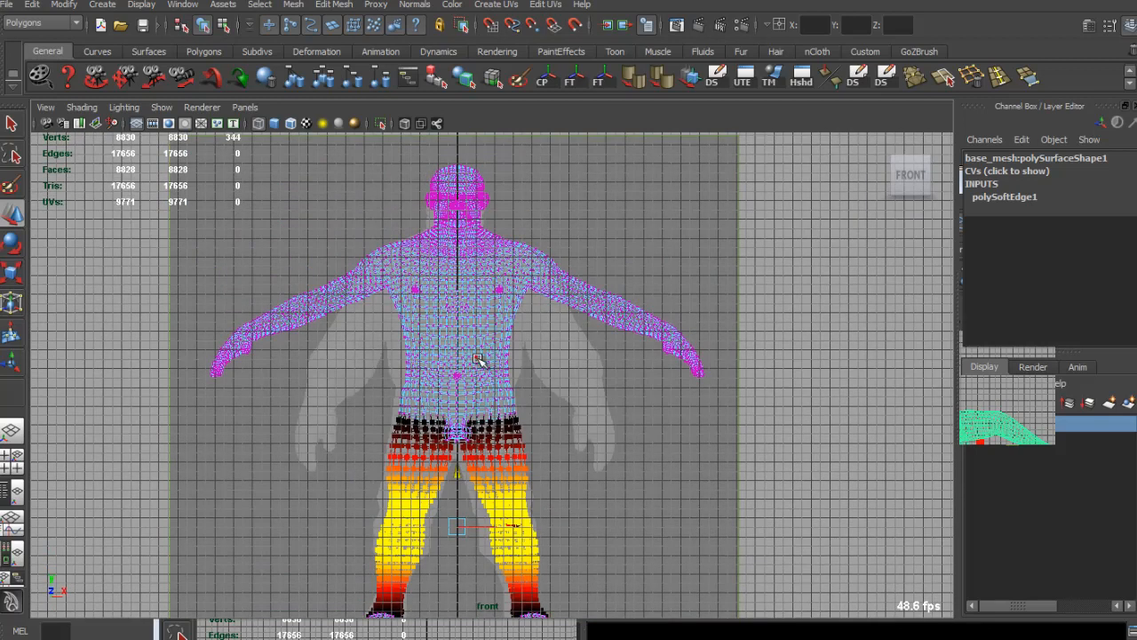
scroll(511, 313, up, 3)
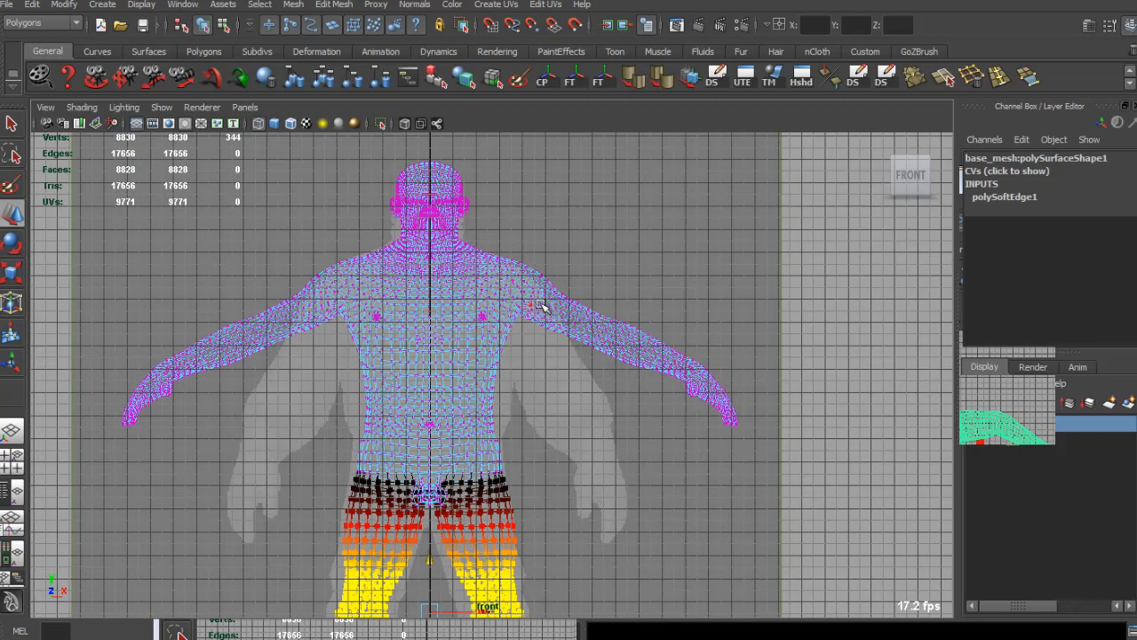
scroll(495, 304, up, 3)
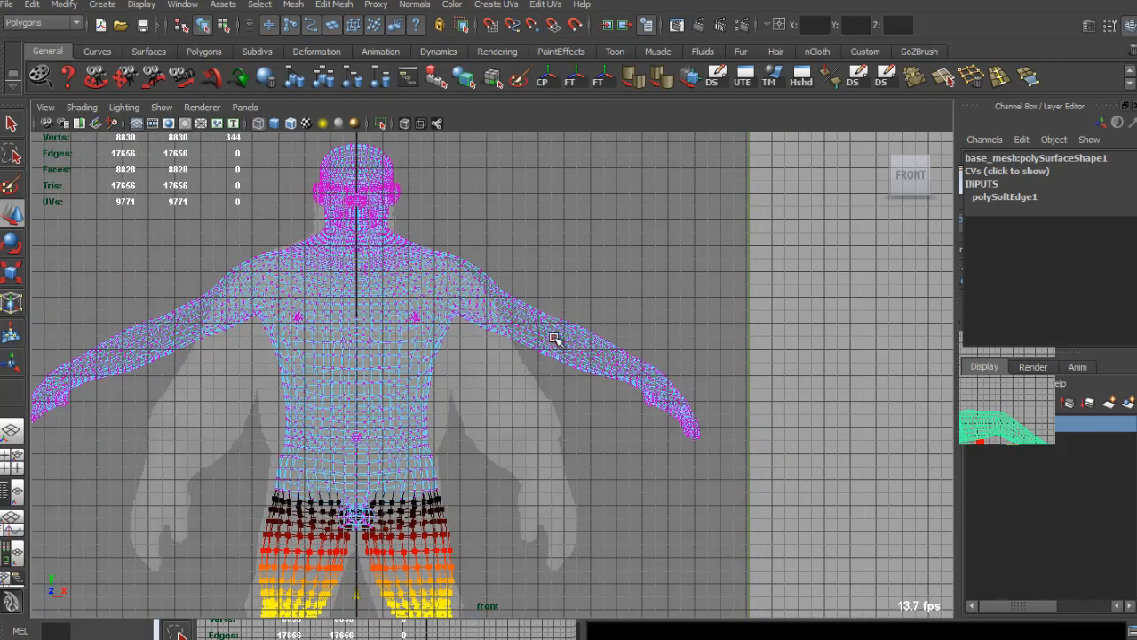
scroll(555, 338, up, 2)
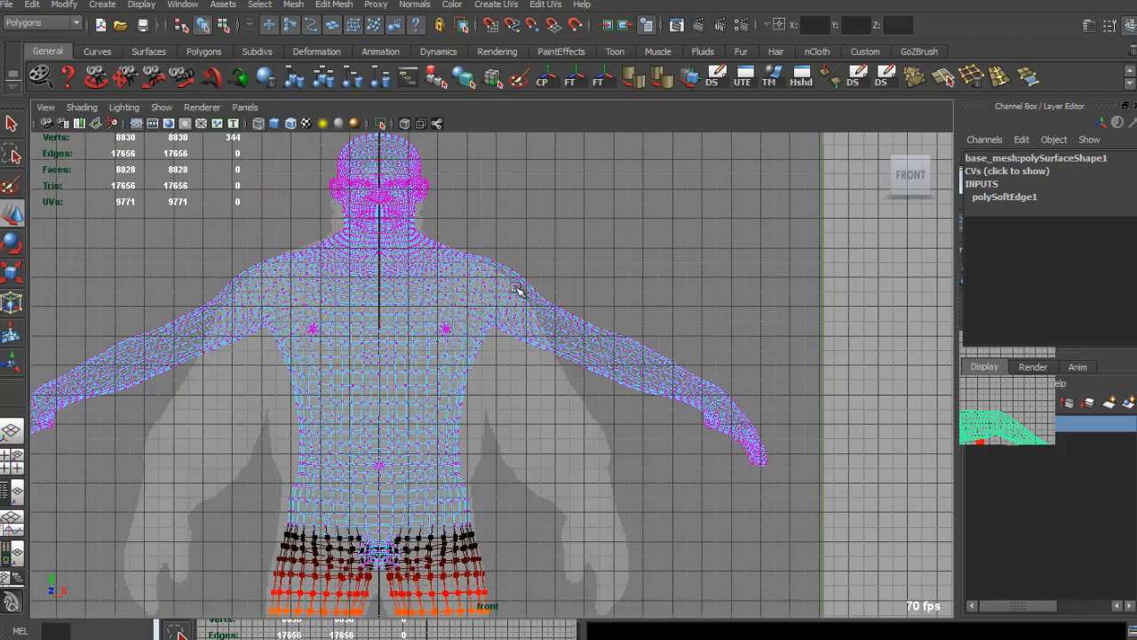
drag(843, 491, 865, 519)
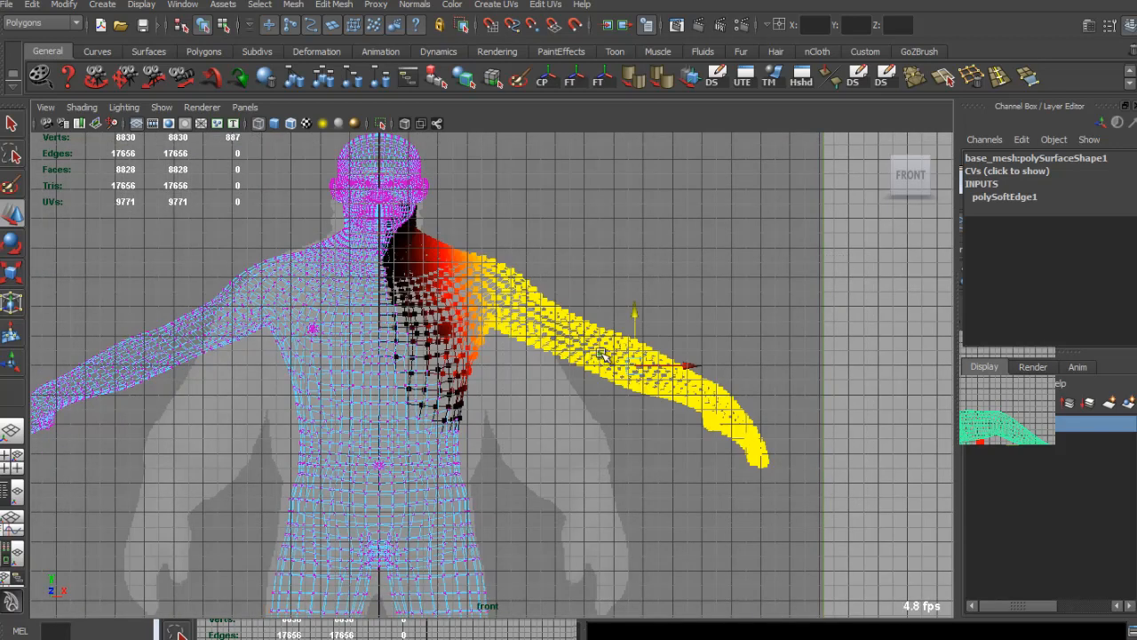
key(space)
key(space)
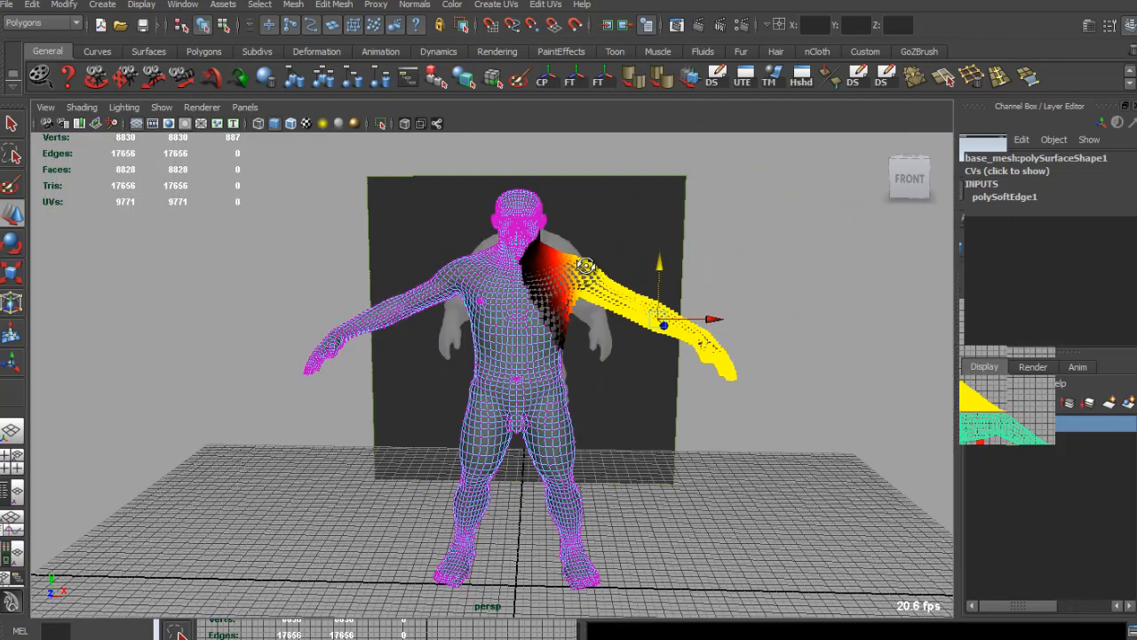
alt+drag(586, 265, 522, 281)
key(q)
click(538, 277)
click(539, 285)
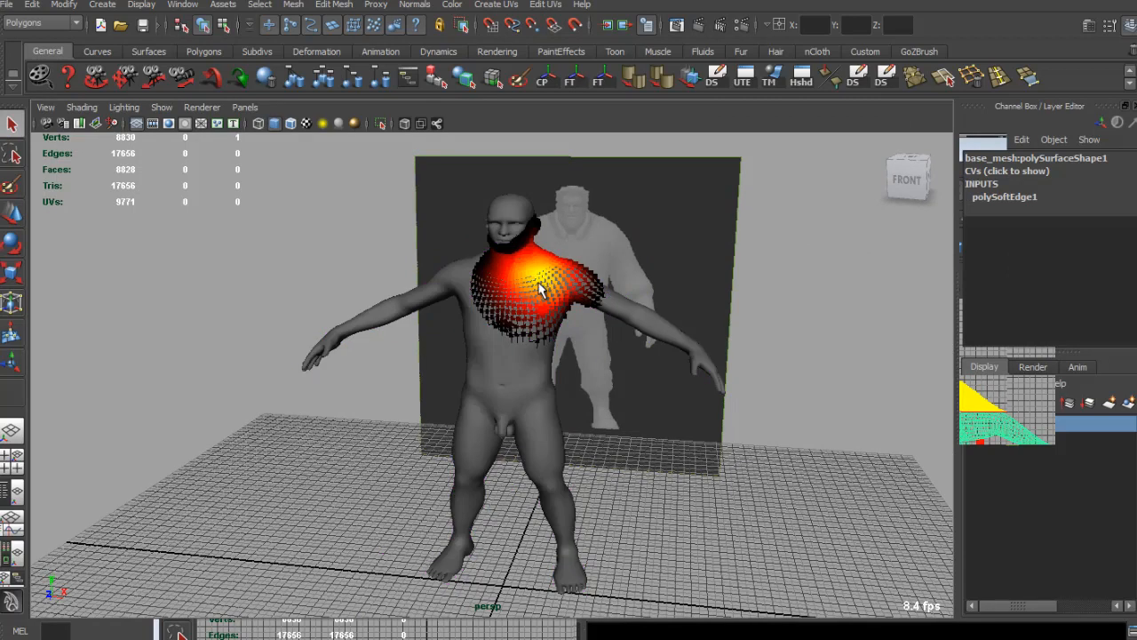
alt+drag(594, 285, 621, 305)
click(547, 295)
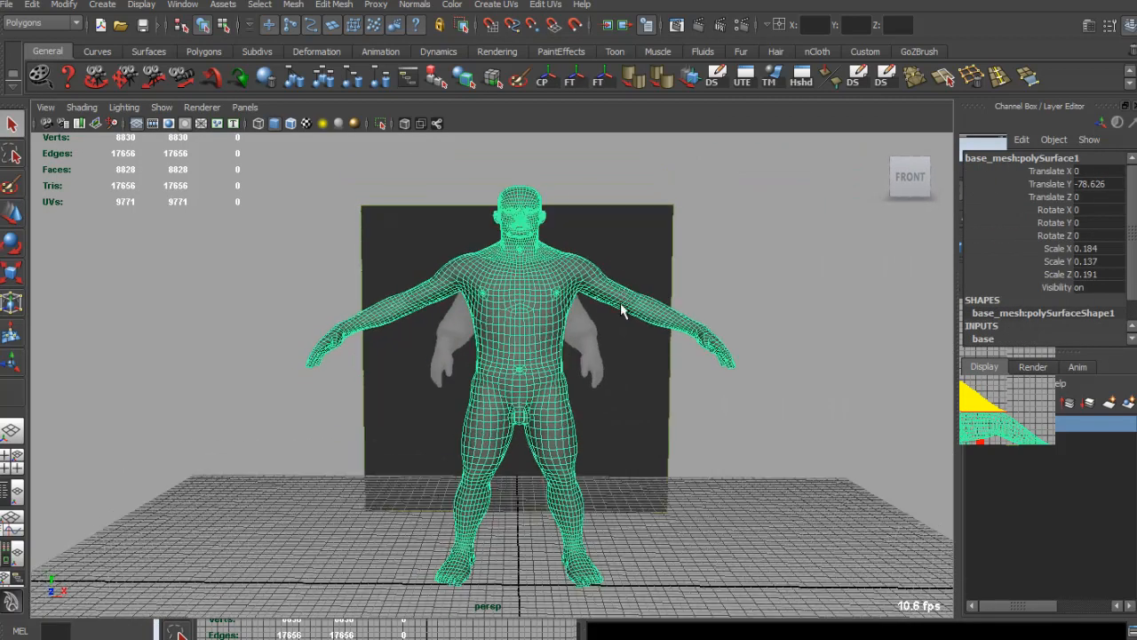
Select all faces on the negative X half of the body in the front view, with soft selection off, and delete them.
key(space)
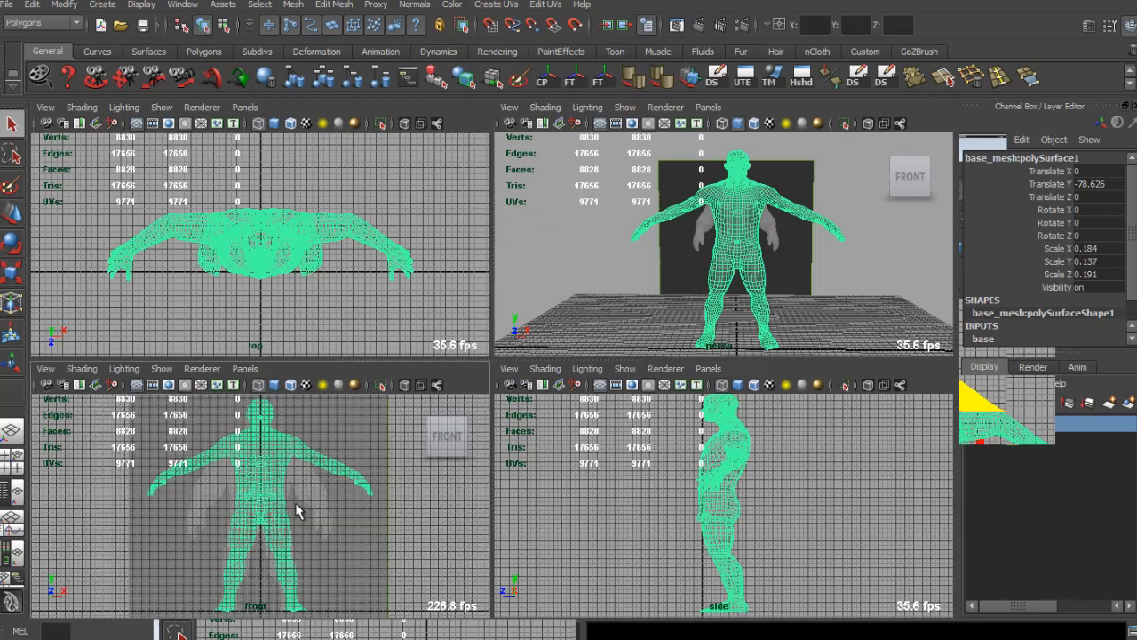
key(space)
scroll(483, 374, down, 1)
alt+middle_drag(471, 369, 451, 353)
right_drag(454, 326, 449, 354)
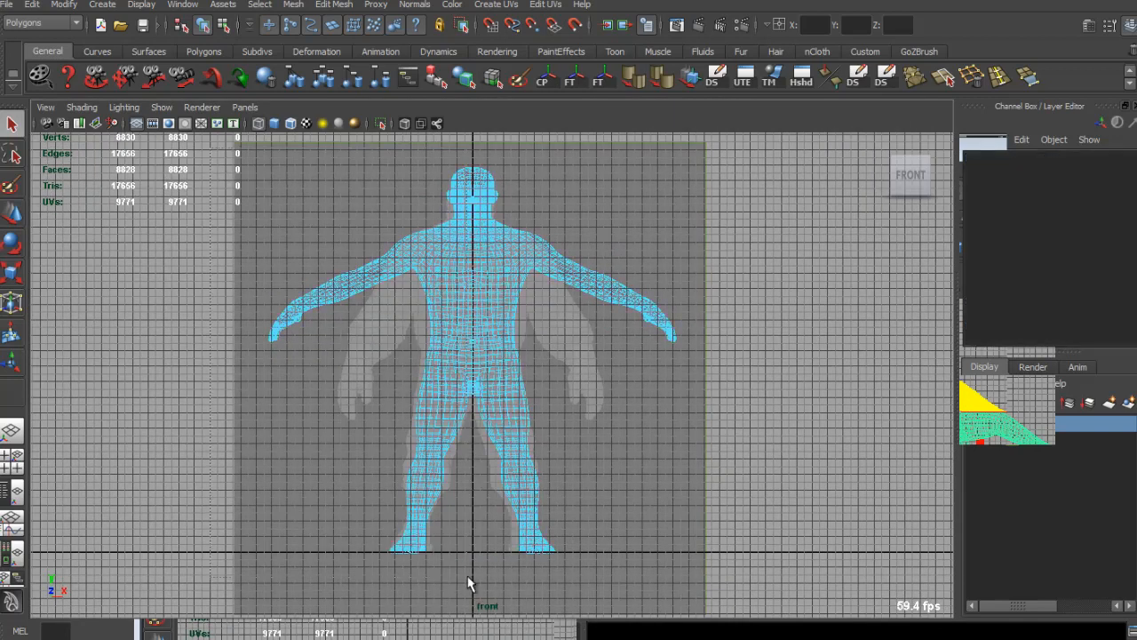
drag(471, 583, 471, 583)
key(b)
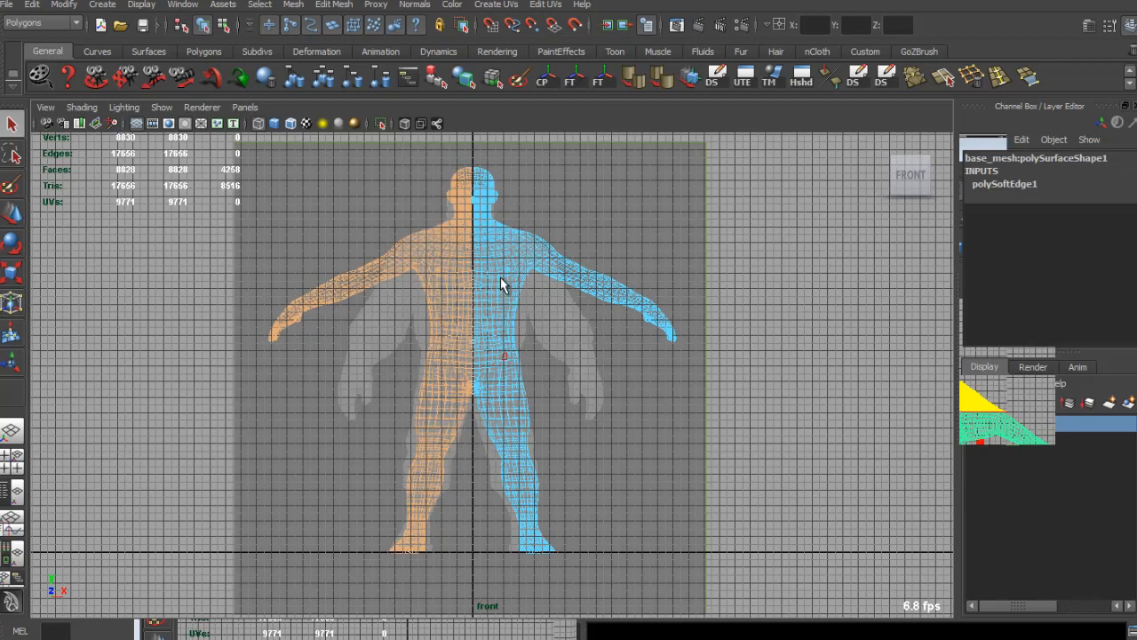
scroll(473, 417, up, 6)
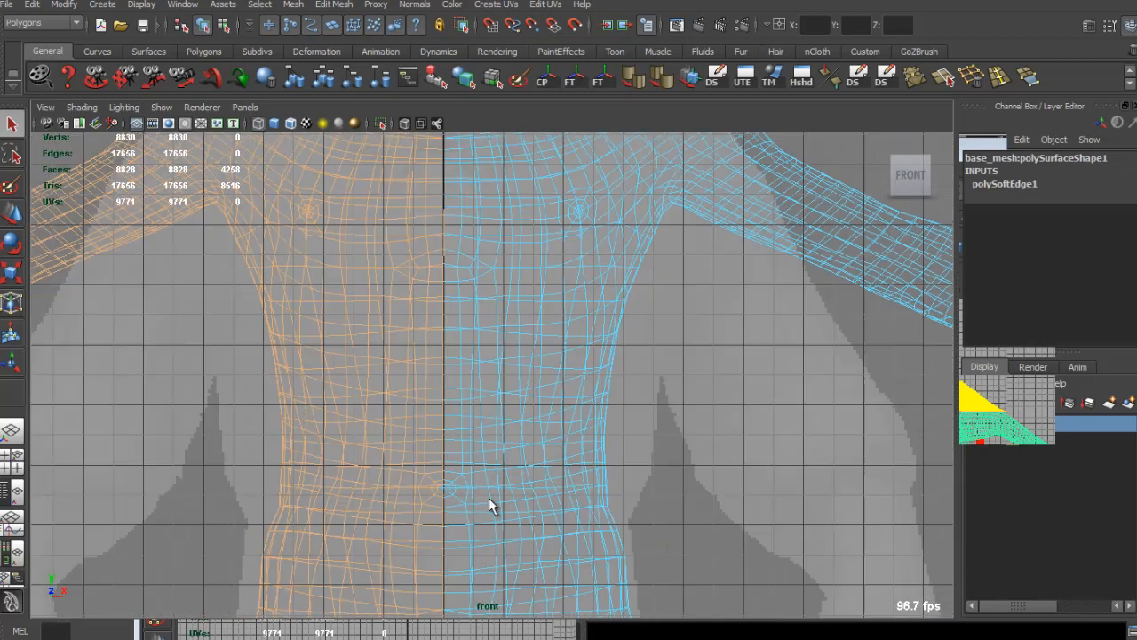
alt+middle_drag(484, 154, 493, 582)
scroll(475, 421, up, 8)
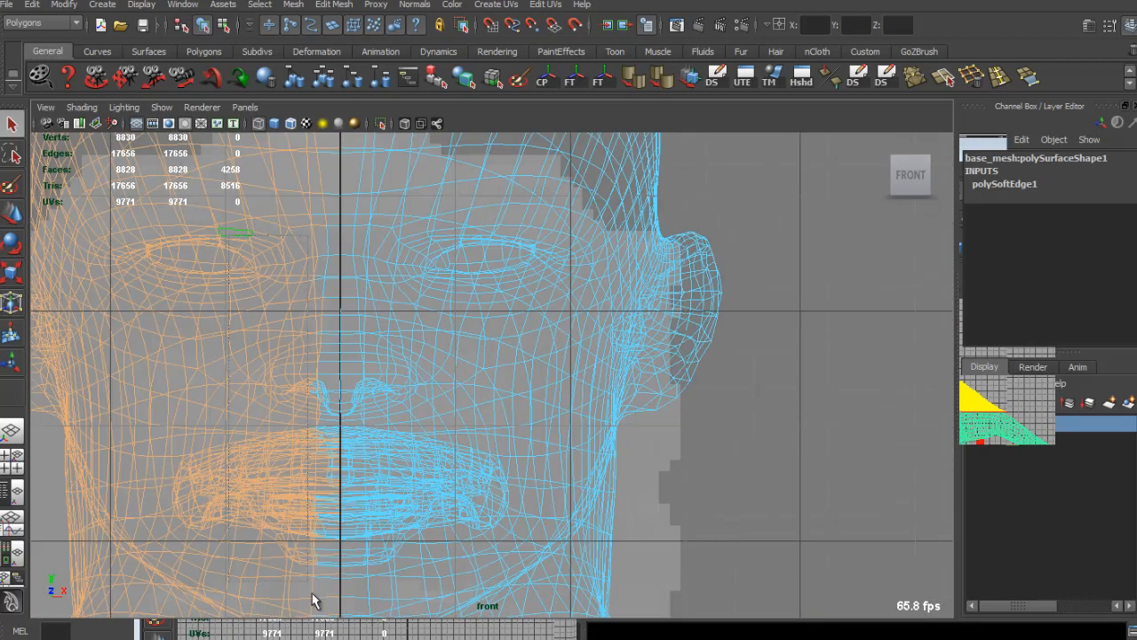
scroll(422, 450, down, 8)
alt+middle_drag(421, 450, 422, 409)
scroll(422, 409, up, 3)
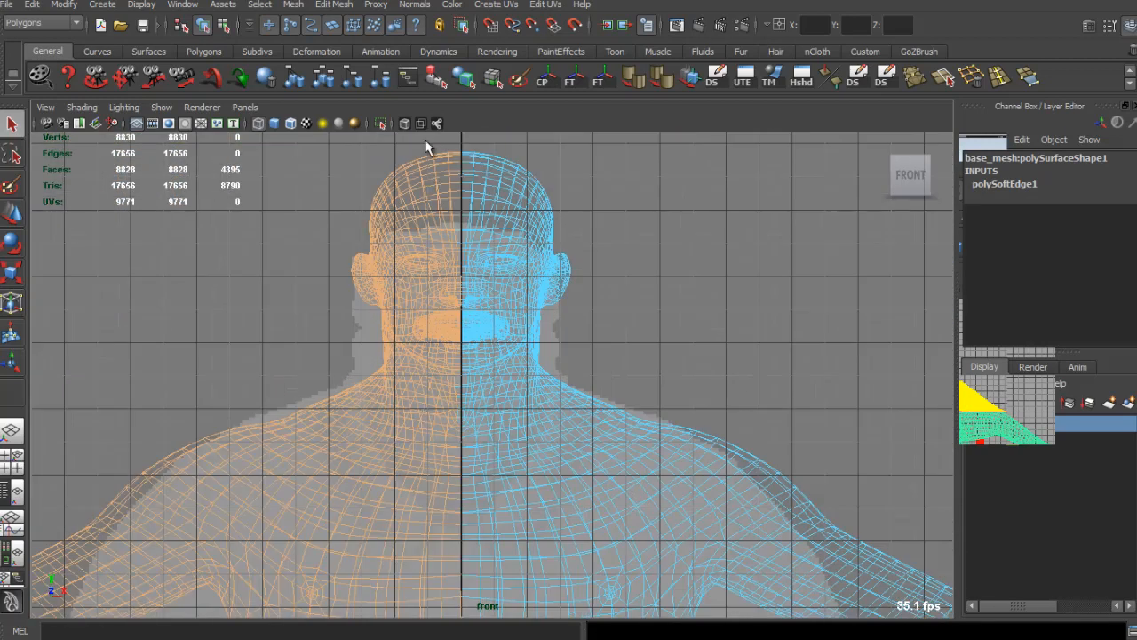
shift+click(453, 299)
alt+middle_drag(493, 521, 481, 154)
alt+middle_drag(476, 542, 493, 287)
key(Delete)
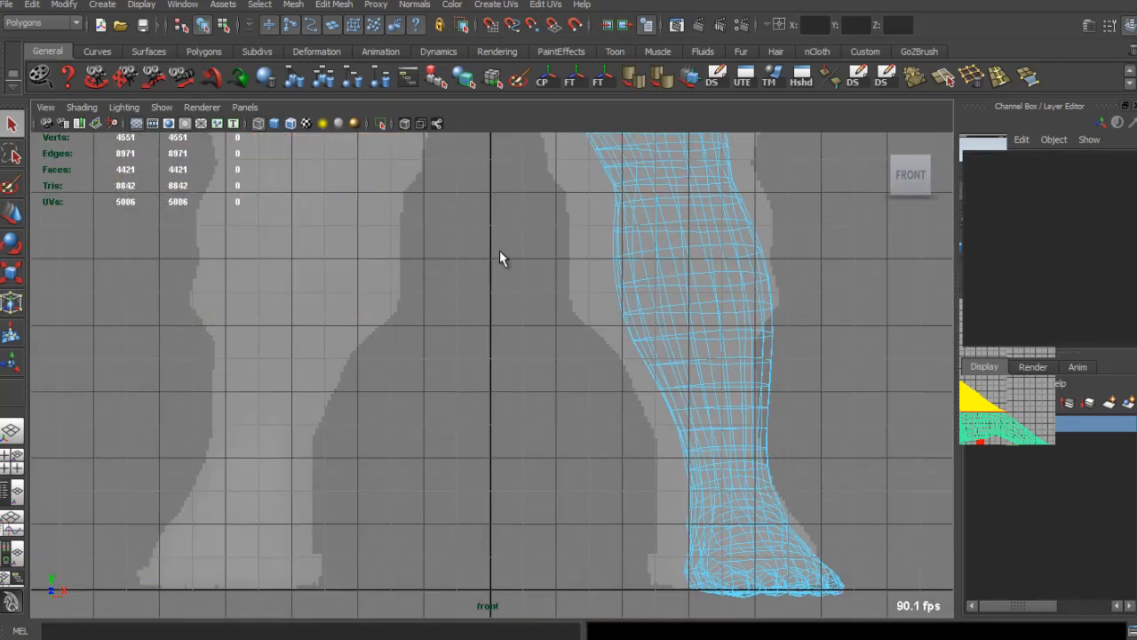
Delete the leftover navel faces that cross the centre line and reselect the half body as an object.
scroll(507, 302, down, 4)
alt+middle_drag(523, 348, 514, 595)
alt+middle_drag(503, 178, 501, 386)
scroll(498, 378, up, 2)
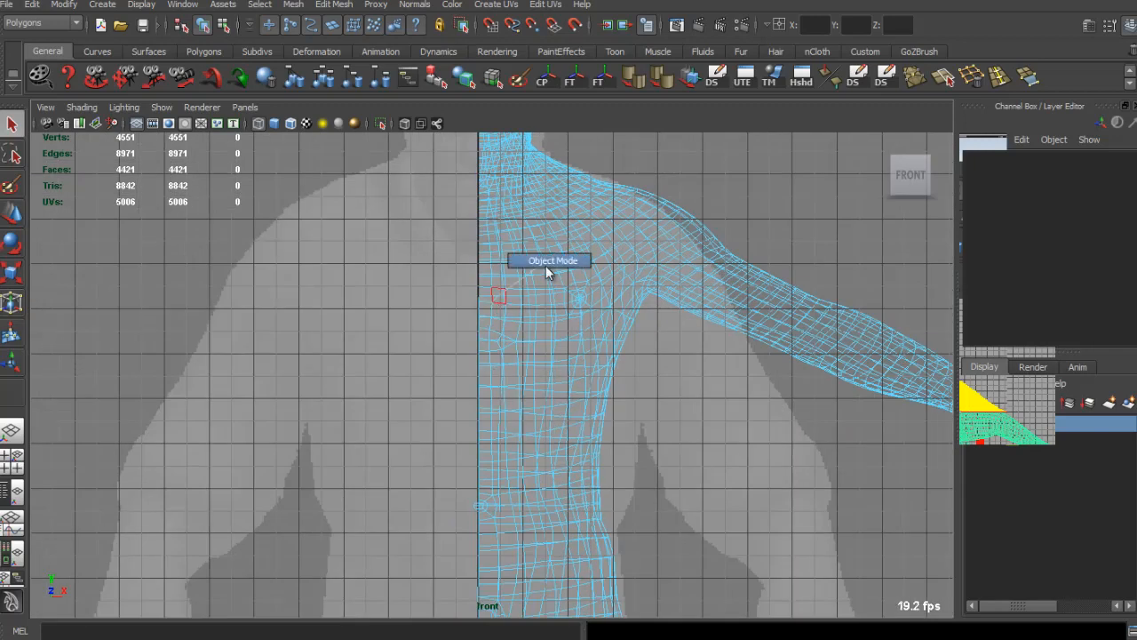
right_drag(546, 266, 545, 266)
scroll(497, 391, up, 4)
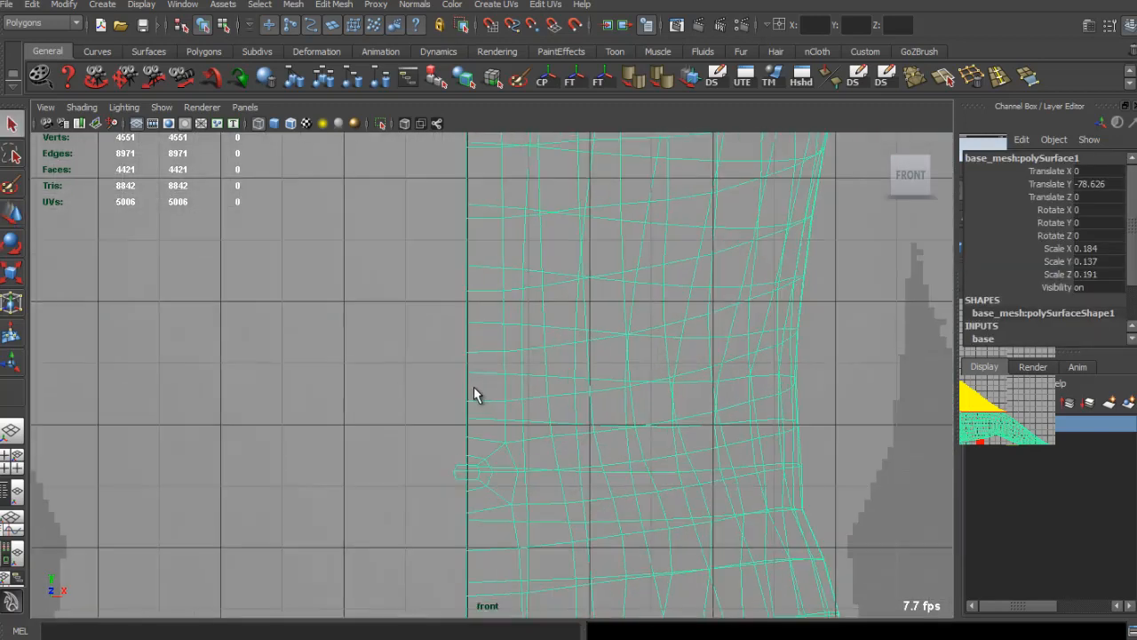
right_drag(475, 385, 480, 423)
drag(441, 449, 460, 496)
key(Delete)
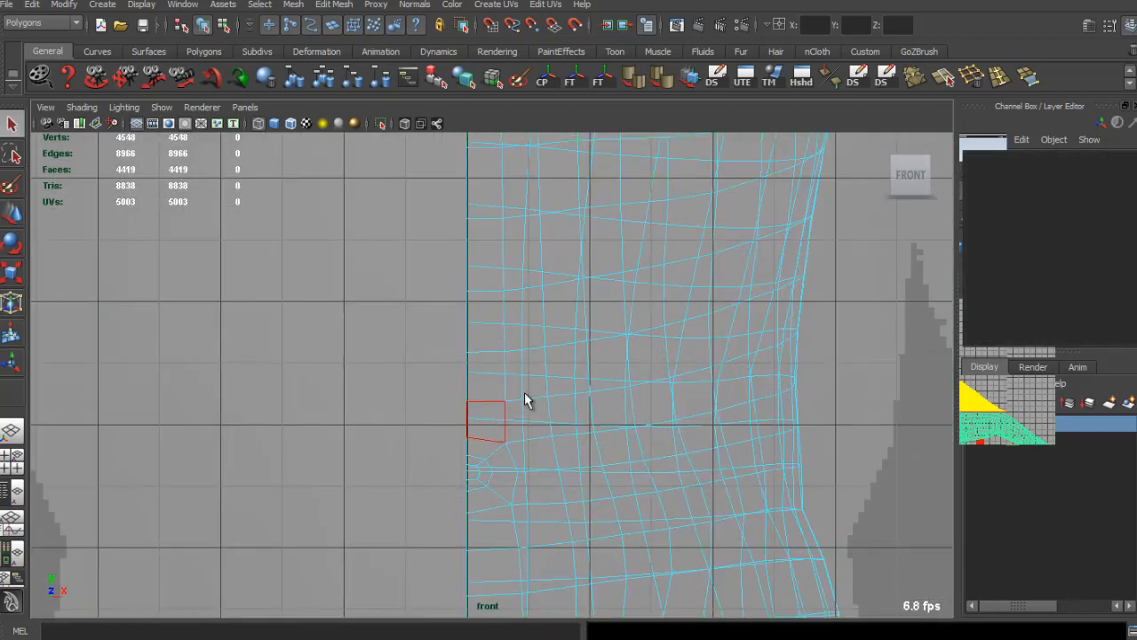
key(F8)
key(w)
click(492, 405)
Try to duplicate the half body mirrored in X after snapping its pivot to the centre line, and undo the duplicate.
scroll(492, 406, down, 5)
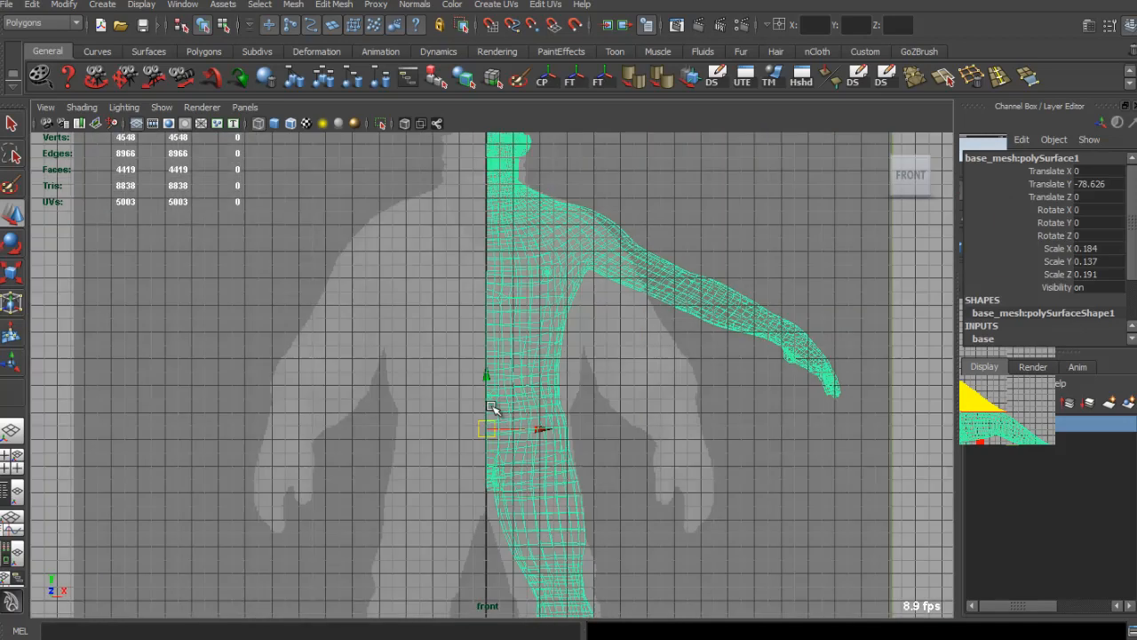
scroll(492, 408, up, 4)
key(x)
drag(477, 544, 471, 533)
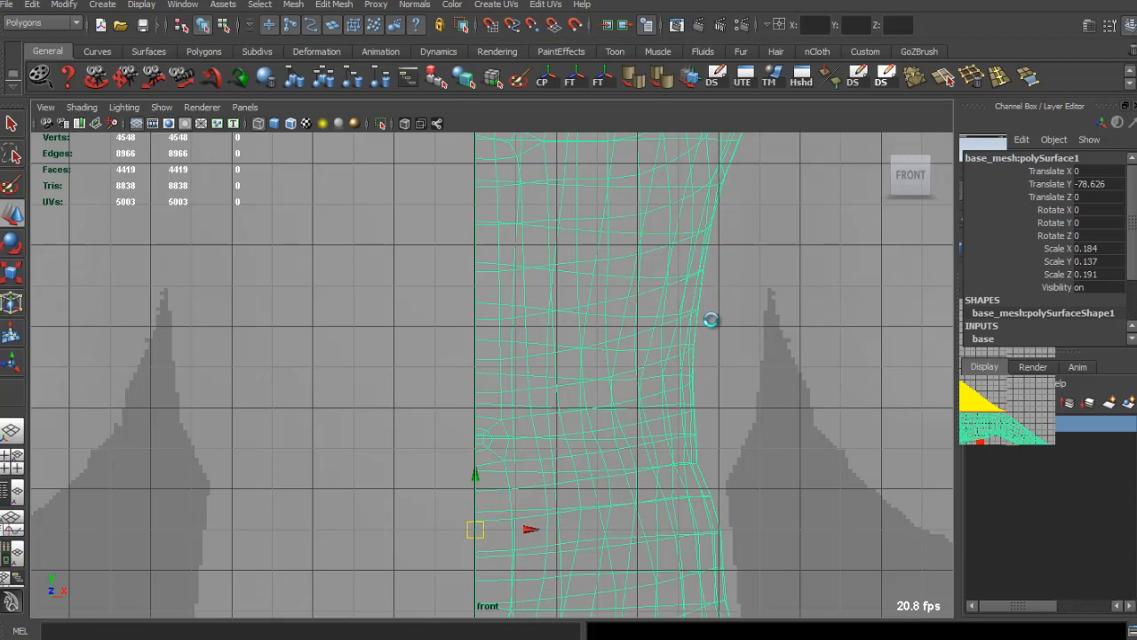
scroll(716, 322, down, 3)
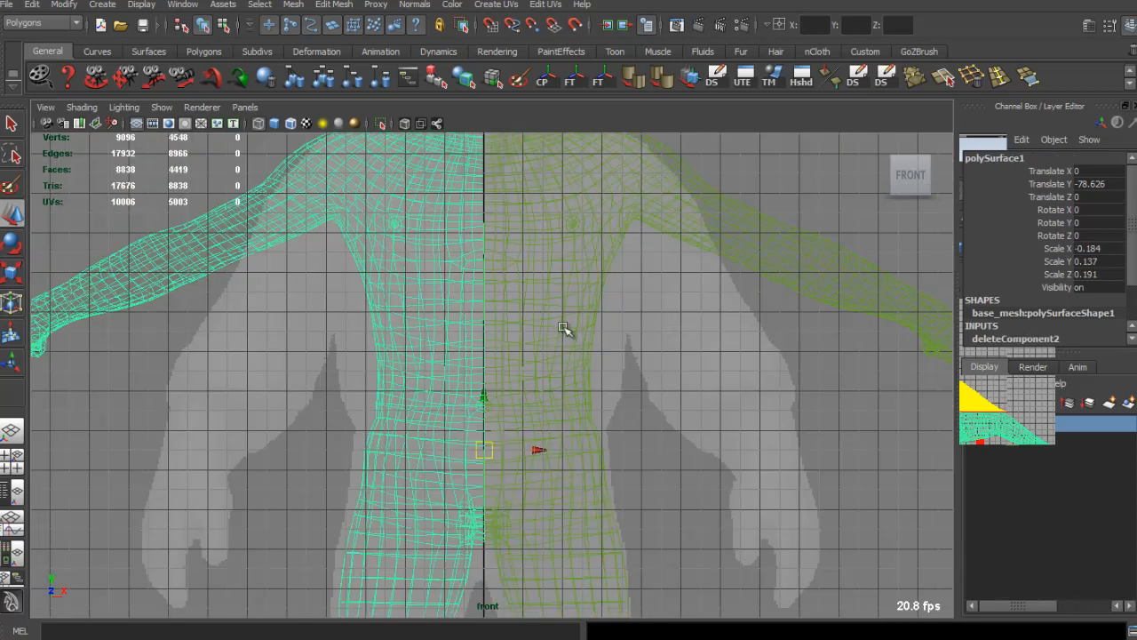
key(ctrl+z)
Freeze the half body's transformations and snap its pivot to the centre line of the grid.
click(564, 77)
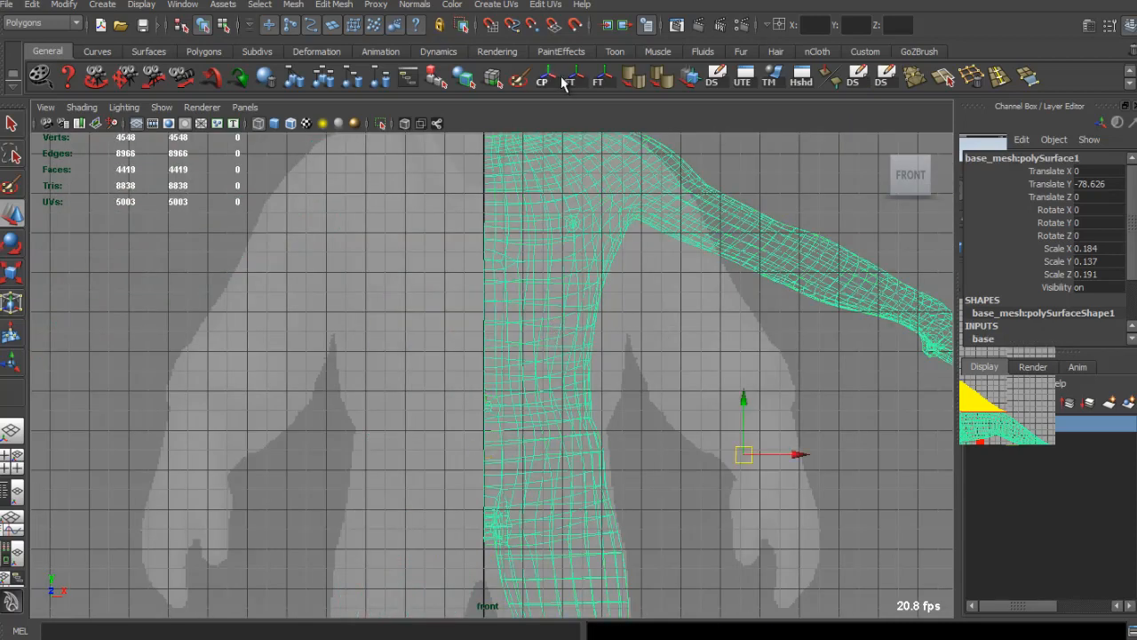
key(x)
drag(749, 464, 649, 431)
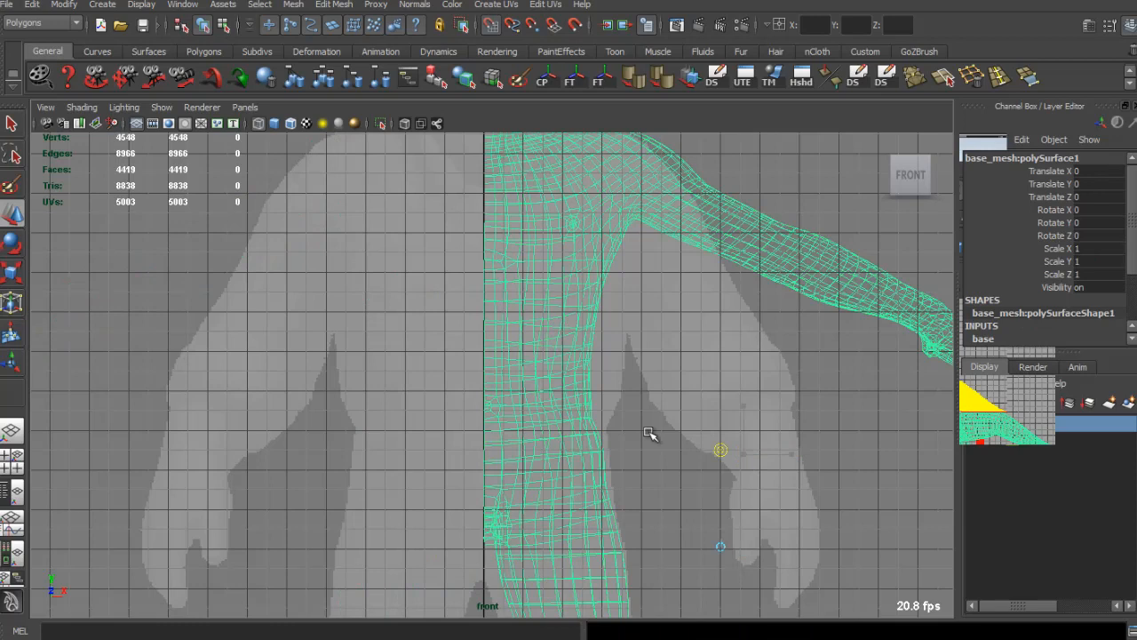
key(Insert)
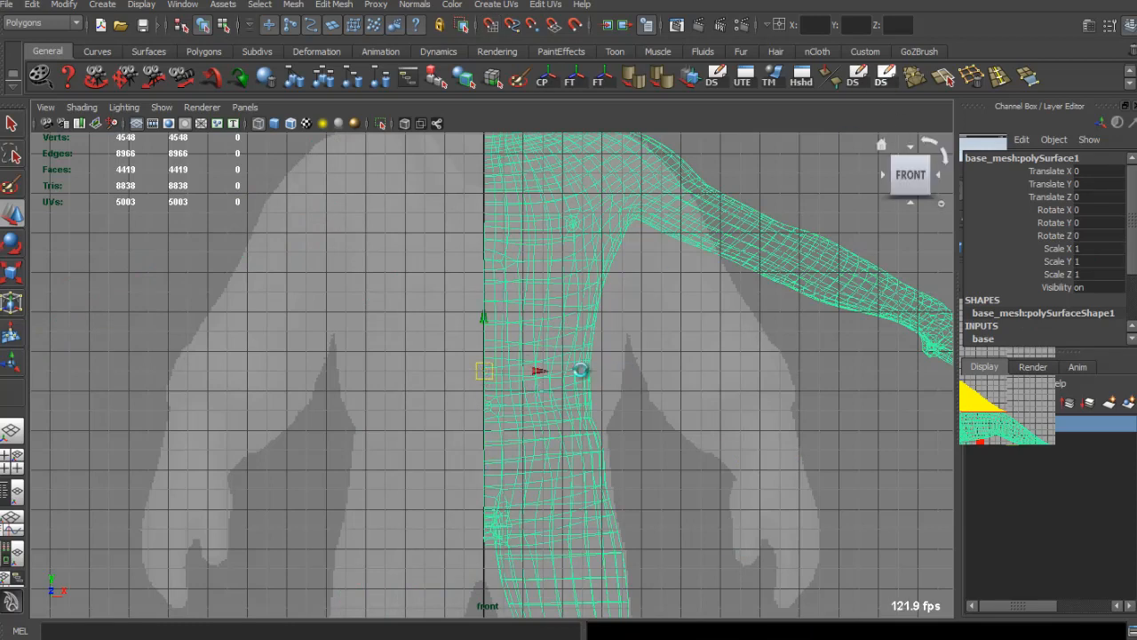
Duplicate the half body mirrored across X to complete the figure, and inspect both halves in the perspective view.
key(ctrl+shift+d)
scroll(574, 371, down, 2)
alt+middle_drag(563, 264, 577, 369)
click(554, 294)
key(space)
key(space)
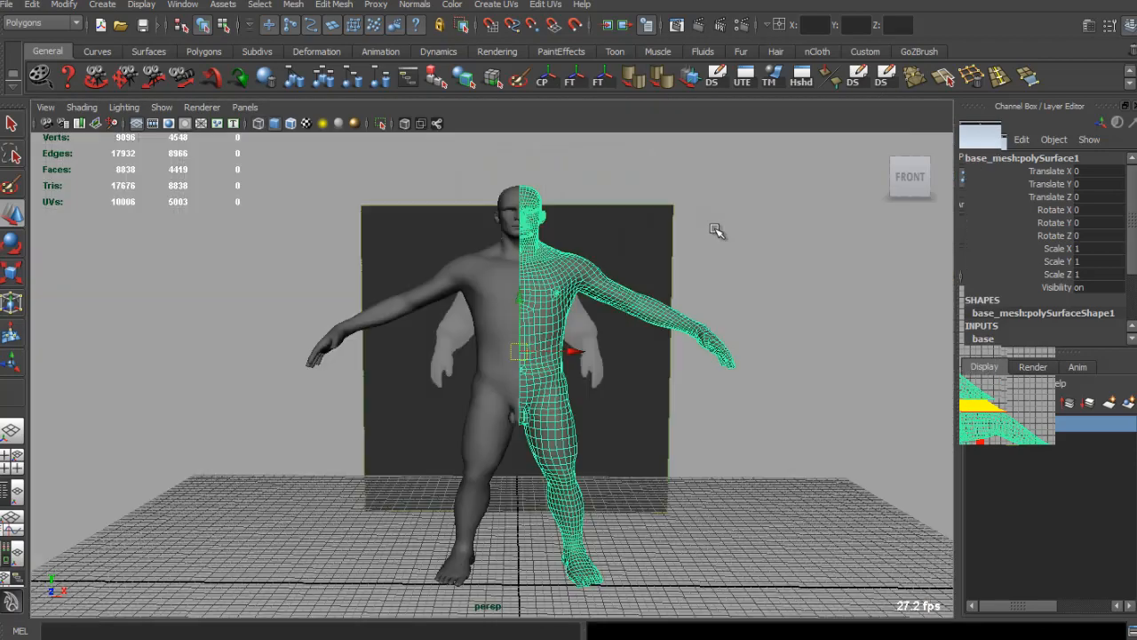
alt+drag(718, 228, 630, 246)
right_drag(500, 233, 391, 237)
alt+drag(391, 236, 460, 261)
key(q)
click(452, 249)
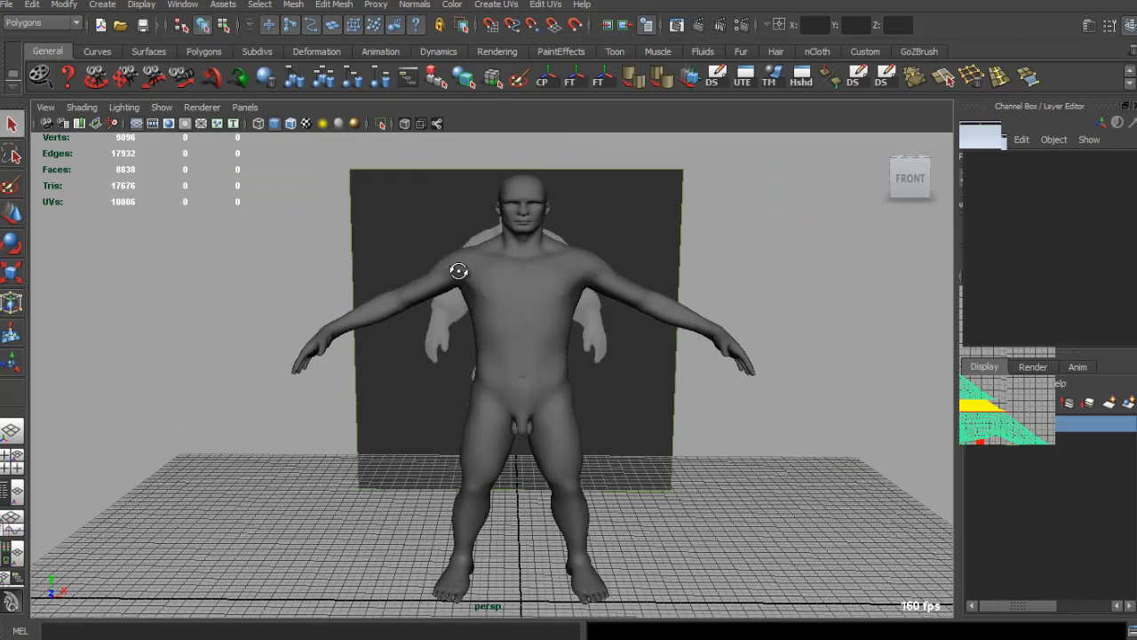
Soft-select the half body's shoulder and upper-chest vertices with a falloff radius of 3.83 and raise the shoulder.
alt+drag(586, 309, 542, 277)
click(565, 271)
alt+right_drag(542, 277, 622, 200)
alt+middle_drag(622, 200, 518, 346)
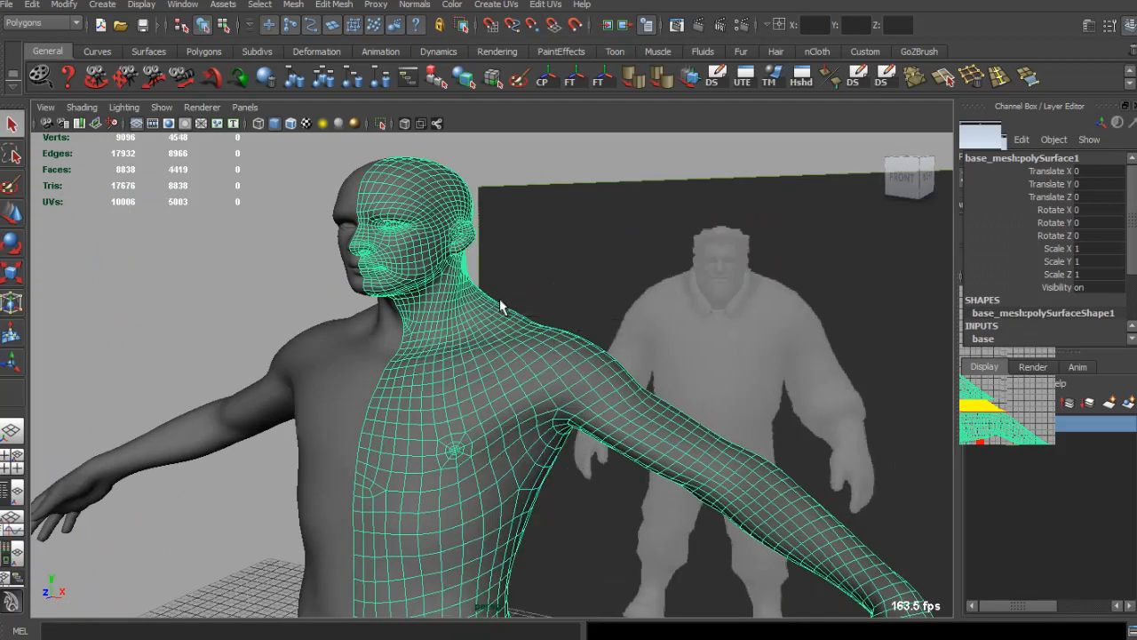
key(F9)
drag(493, 297, 610, 391)
key(b)
drag(554, 354, 524, 352)
alt+drag(524, 352, 559, 347)
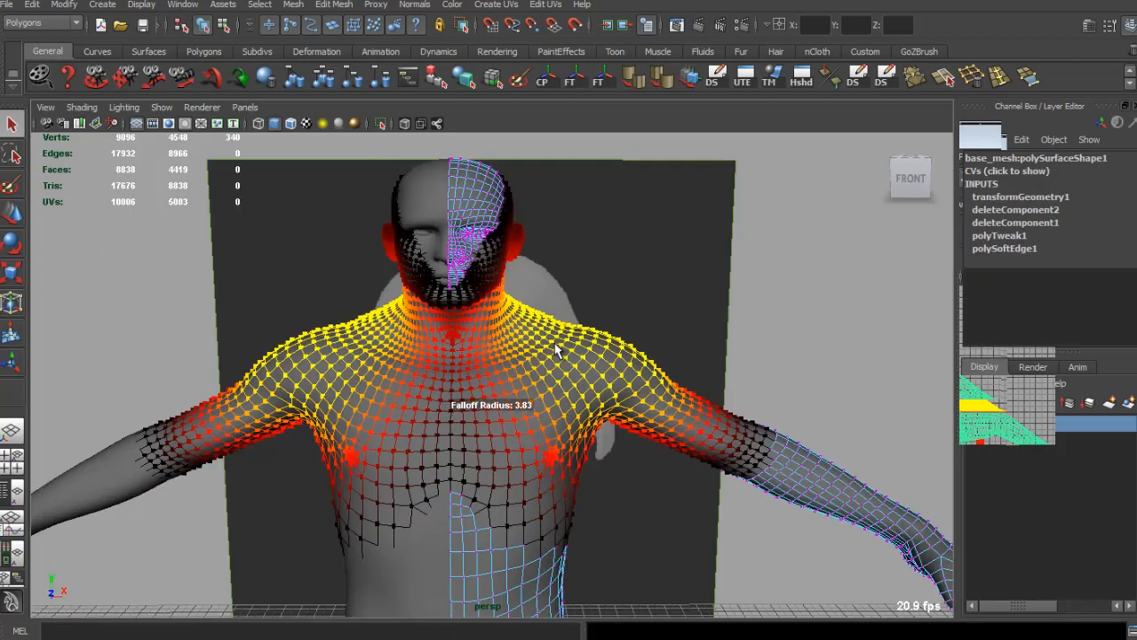
key(w)
drag(569, 289, 573, 280)
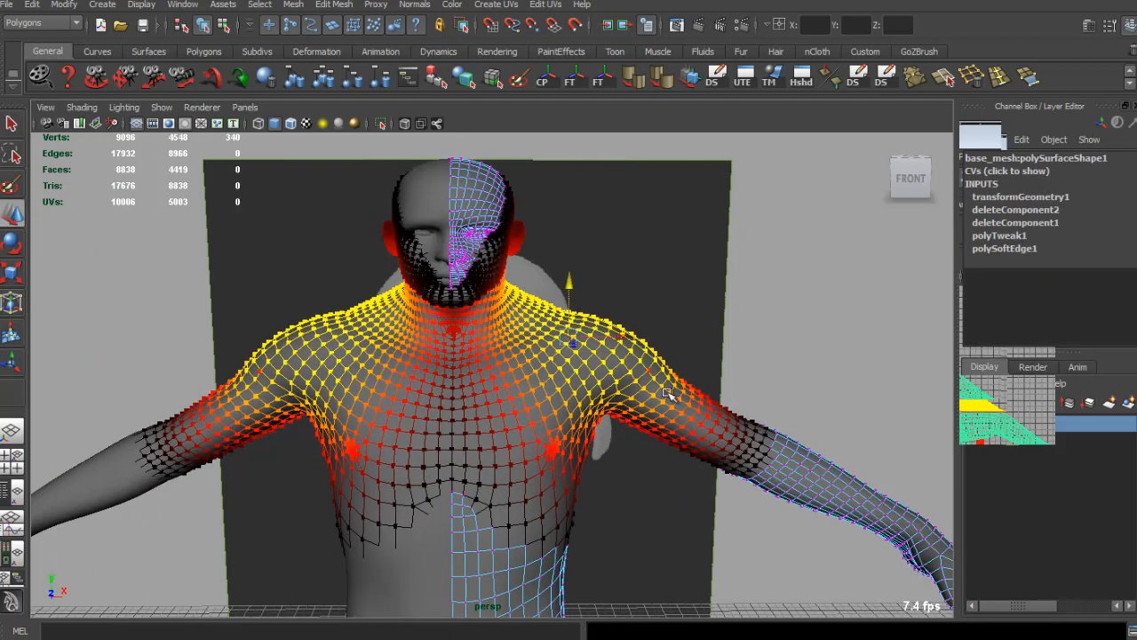
Soft-select the whole arm from shoulder to fingertips with a falloff radius of 3.2.
alt+right_drag(667, 394, 589, 321)
alt+right_drag(711, 409, 624, 365)
alt+middle_drag(784, 279, 768, 257)
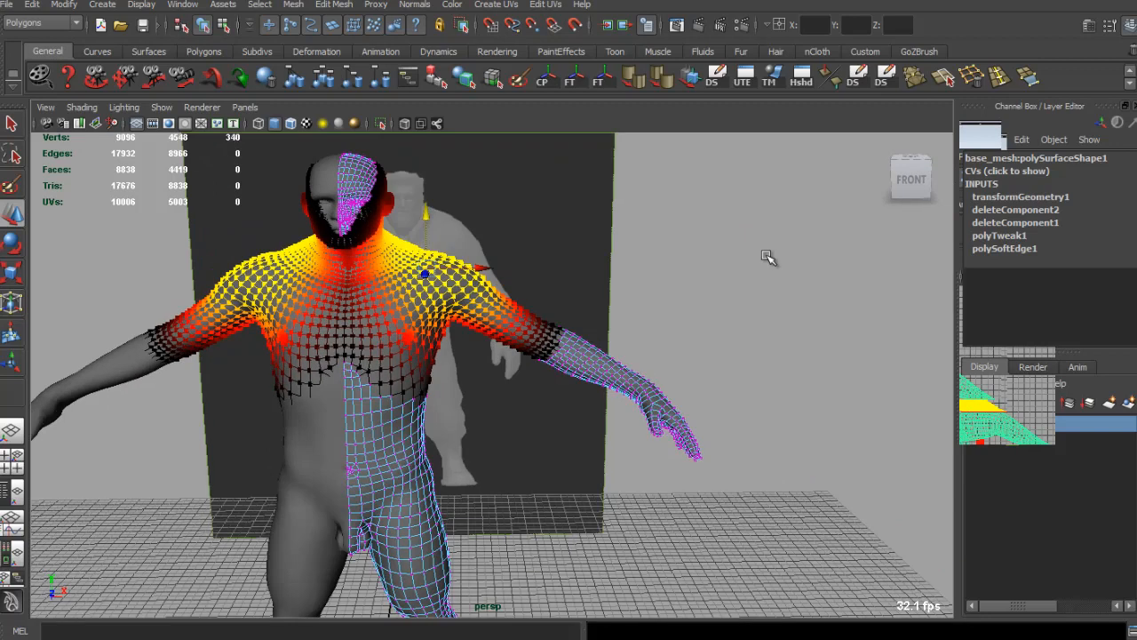
drag(455, 491, 455, 491)
right_drag(524, 336, 484, 335)
key(b)
alt+drag(485, 335, 496, 305)
drag(565, 489, 460, 479)
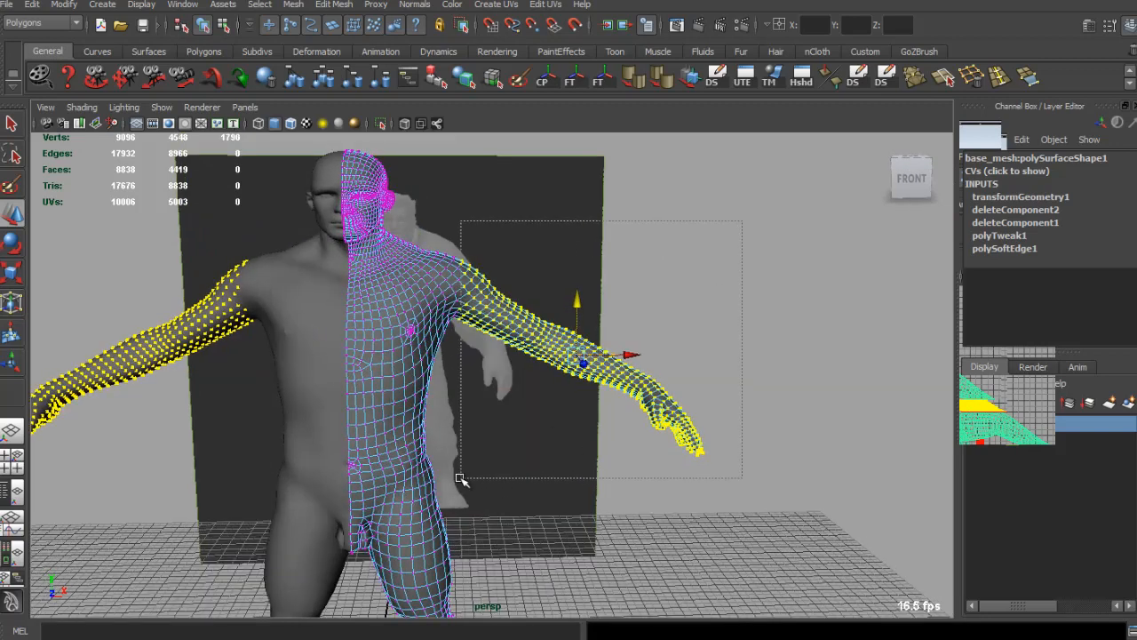
key(b)
drag(511, 371, 663, 108)
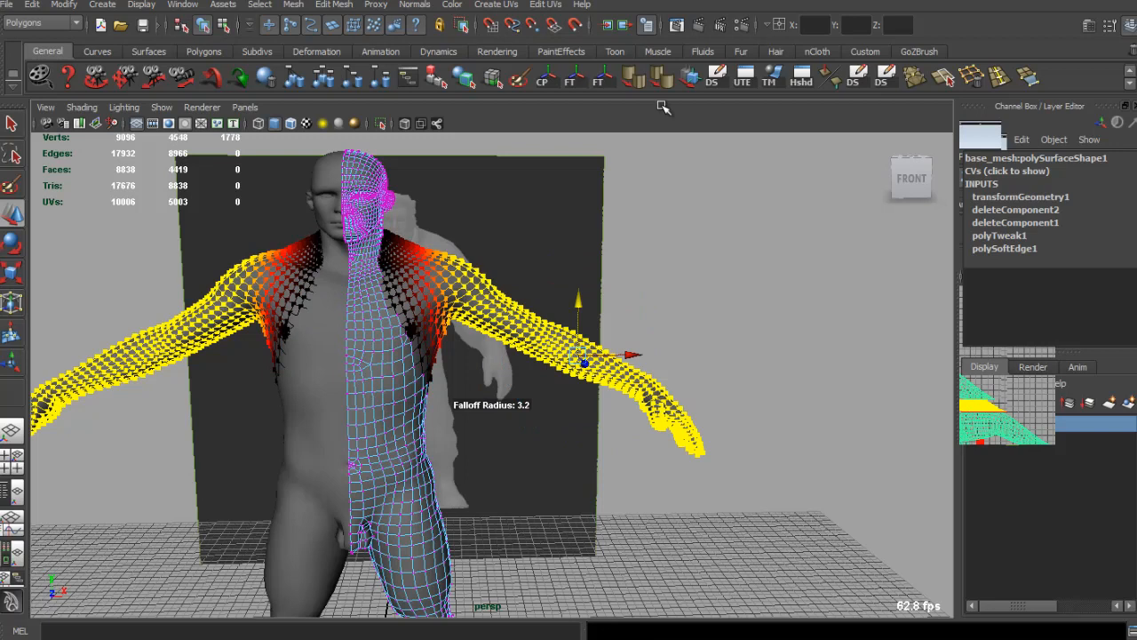
Try to inflate the whole arm, hand included, along its vertex normals and inspect the thicker shape.
click(691, 82)
alt+drag(584, 335, 437, 330)
alt+right_drag(437, 330, 578, 364)
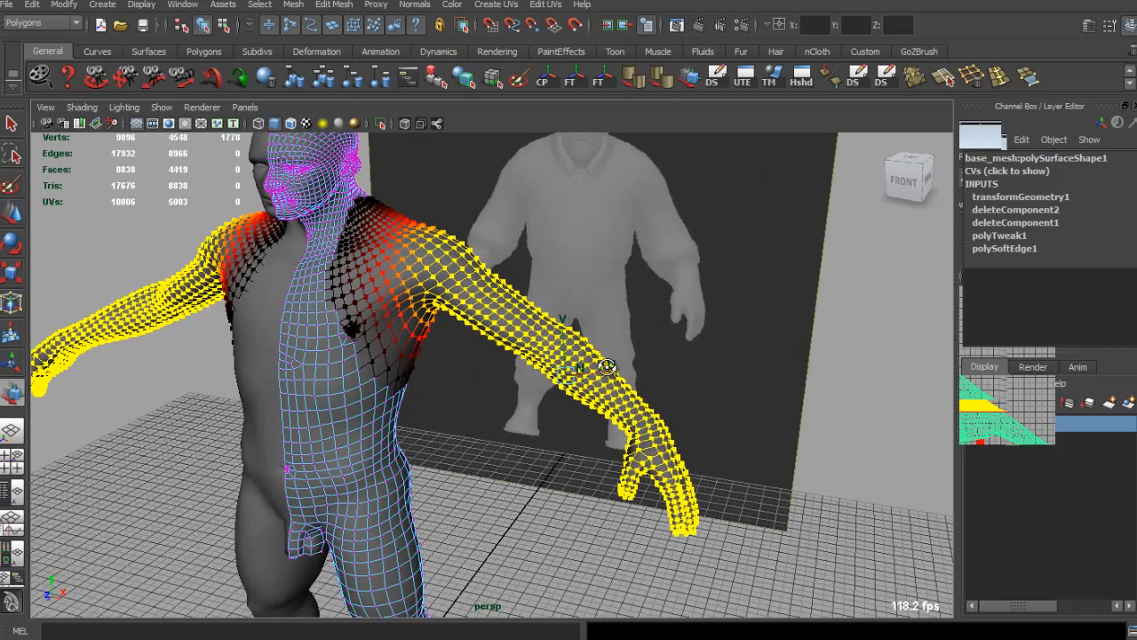
alt+drag(579, 363, 687, 344)
alt+right_drag(677, 351, 591, 343)
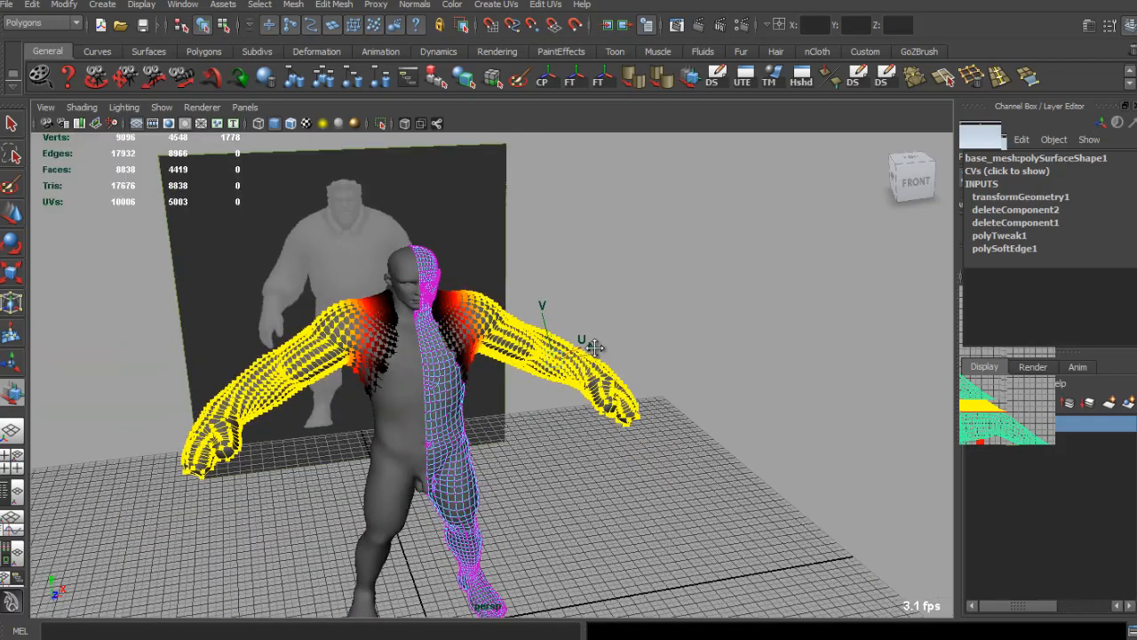
alt+drag(592, 343, 559, 302)
alt+right_drag(559, 302, 650, 324)
alt+middle_drag(649, 324, 627, 342)
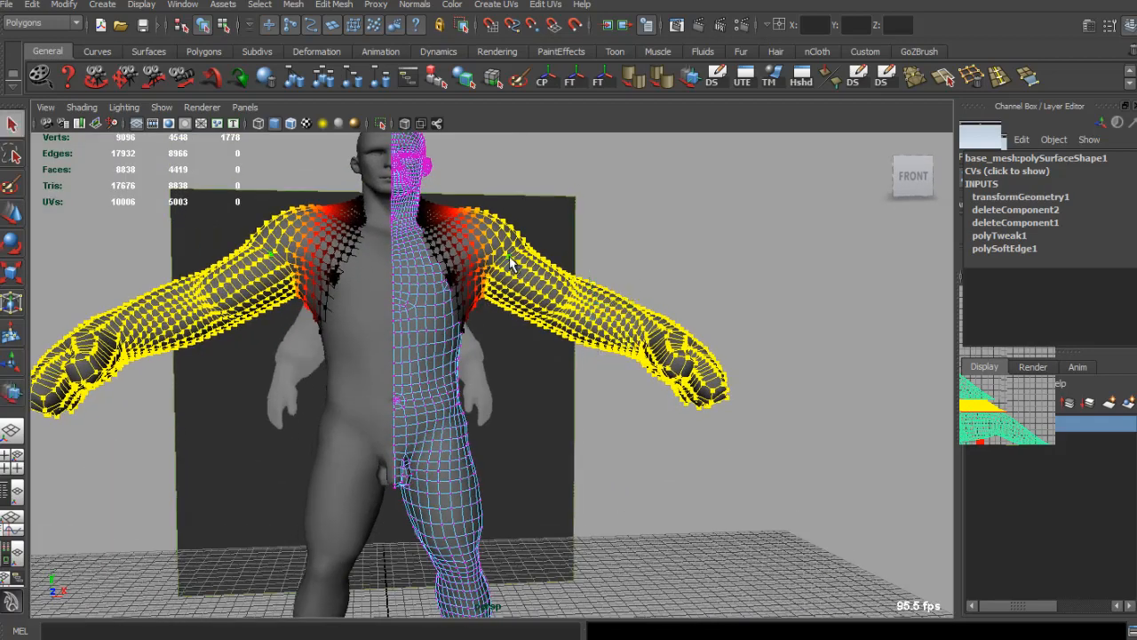
click(668, 257)
alt+drag(668, 256, 516, 260)
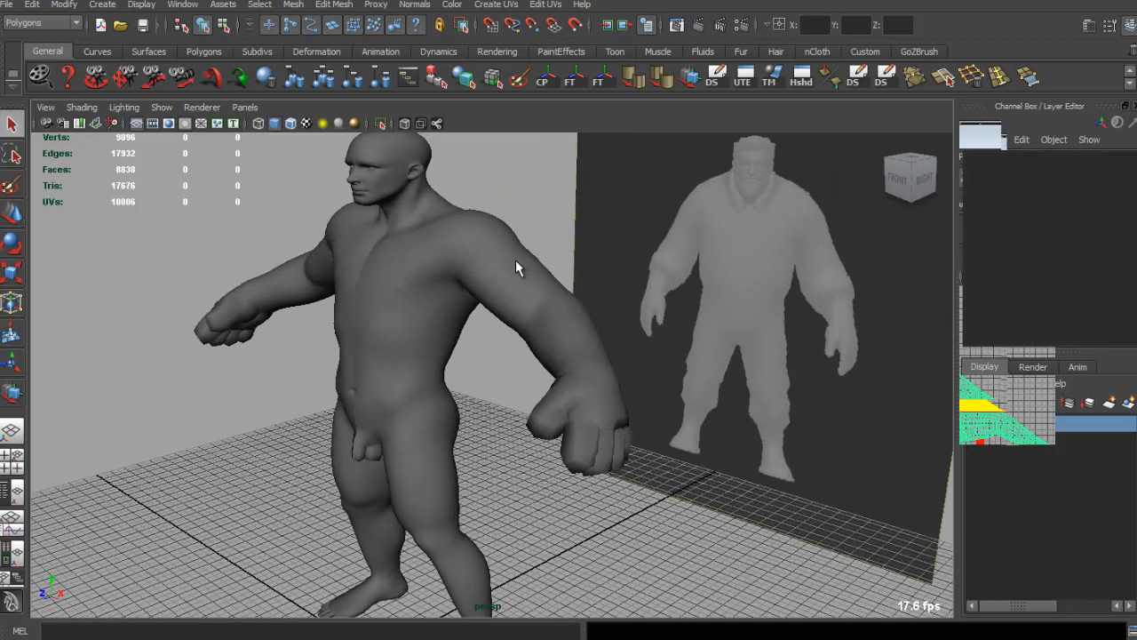
Undo the arm inflation and restore the soft-selected arm vertices.
key(ctrl+z)
key(ctrl+z)
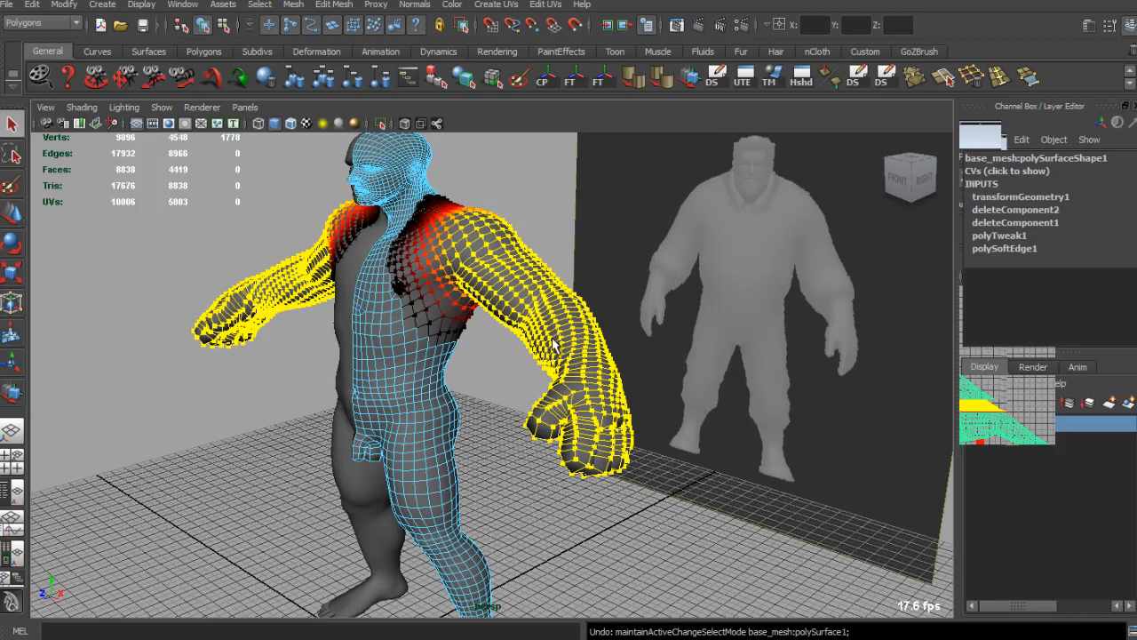
key(ctrl+z)
Reactivate the move-along-normals tool and remove the hand vertices from the soft arm selection.
alt+drag(544, 345, 648, 371)
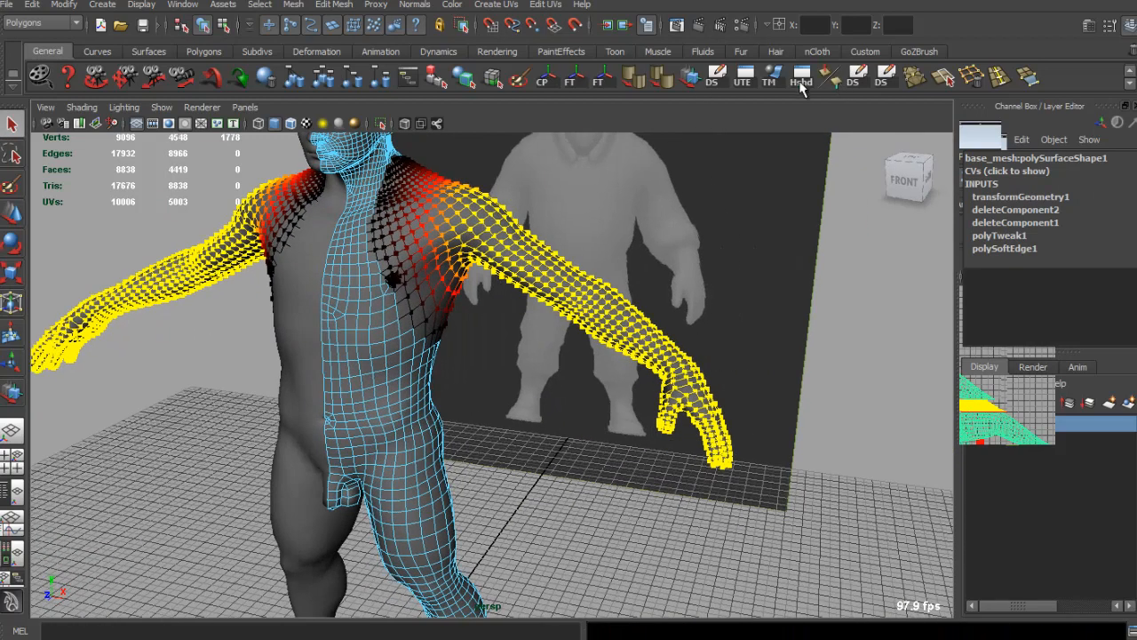
click(689, 78)
alt+drag(656, 311, 501, 312)
scroll(507, 327, up, 3)
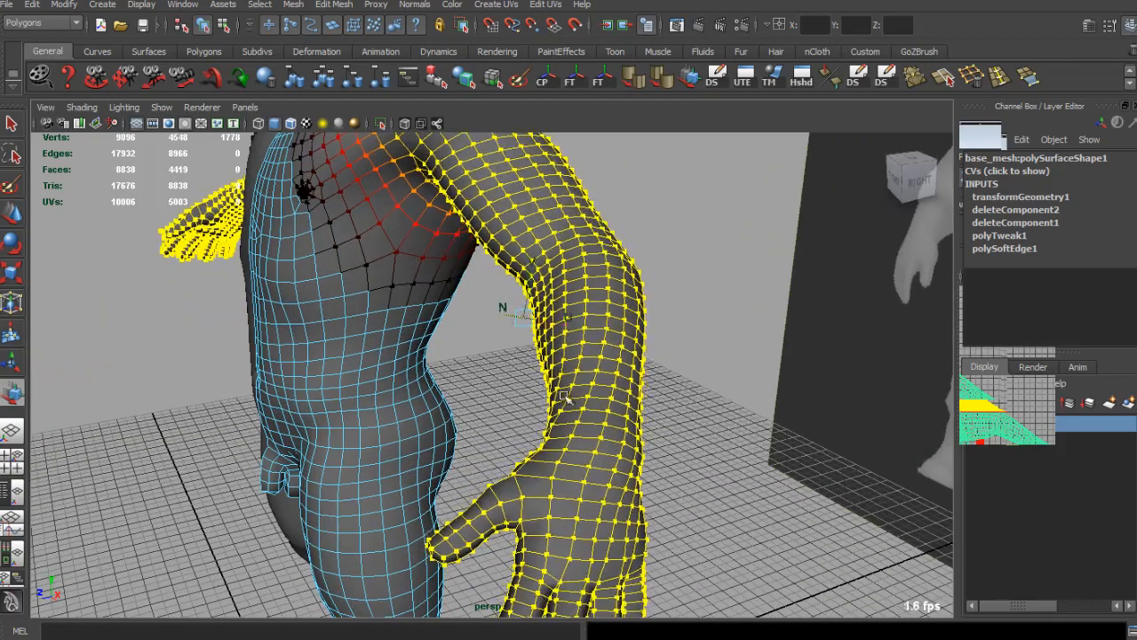
alt+drag(566, 398, 522, 289)
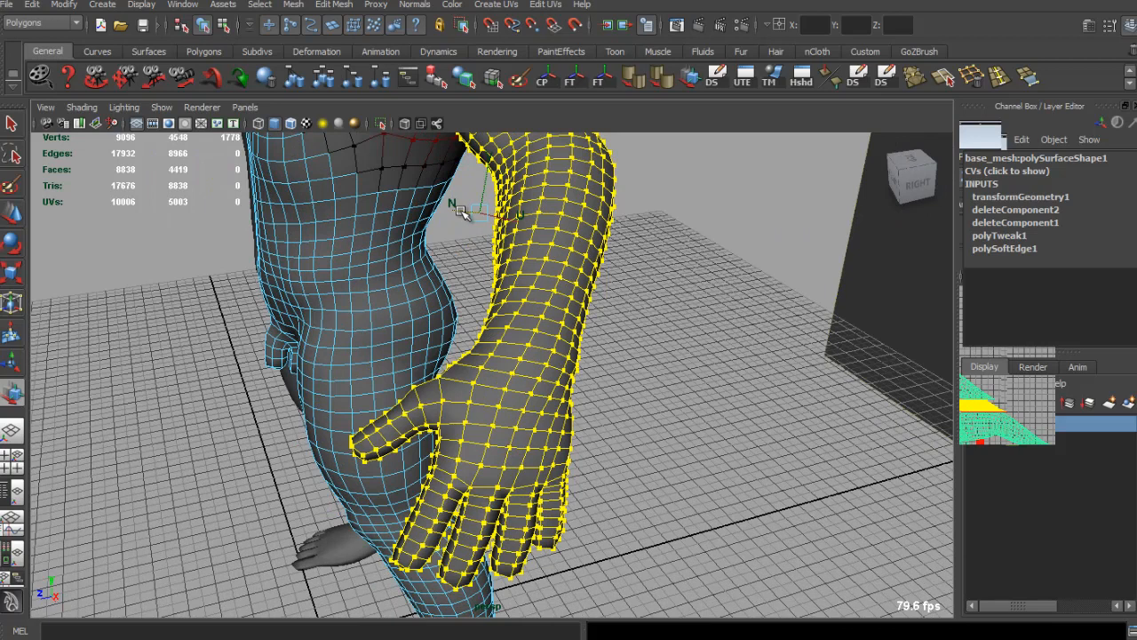
alt+right_drag(581, 324, 486, 257)
alt+drag(487, 257, 591, 240)
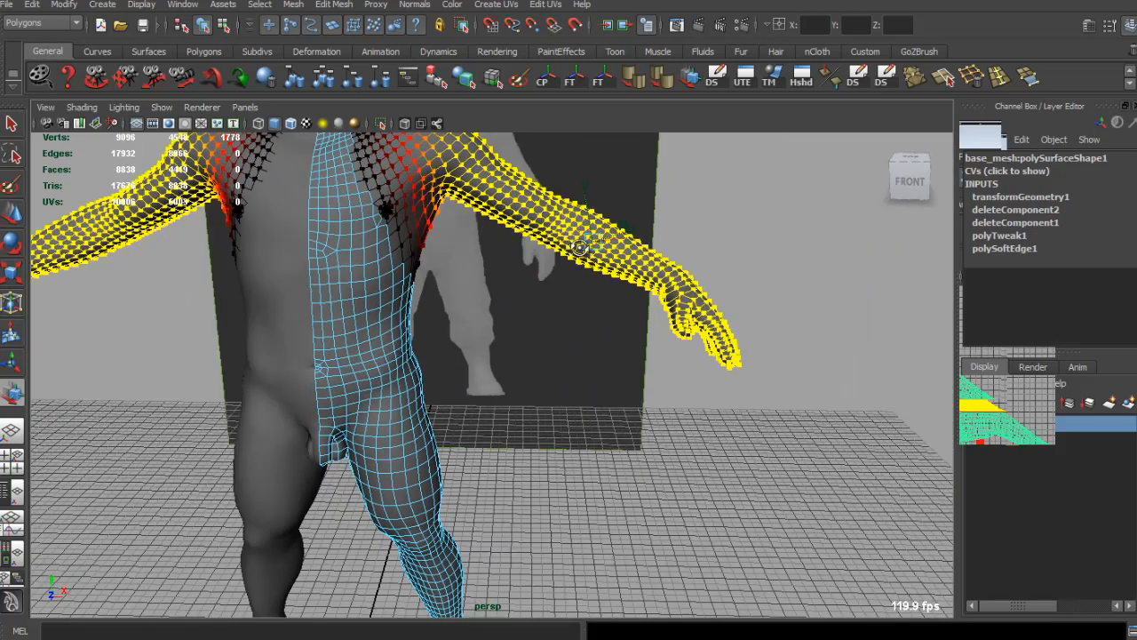
alt+middle_drag(591, 240, 581, 366)
alt+drag(581, 365, 587, 357)
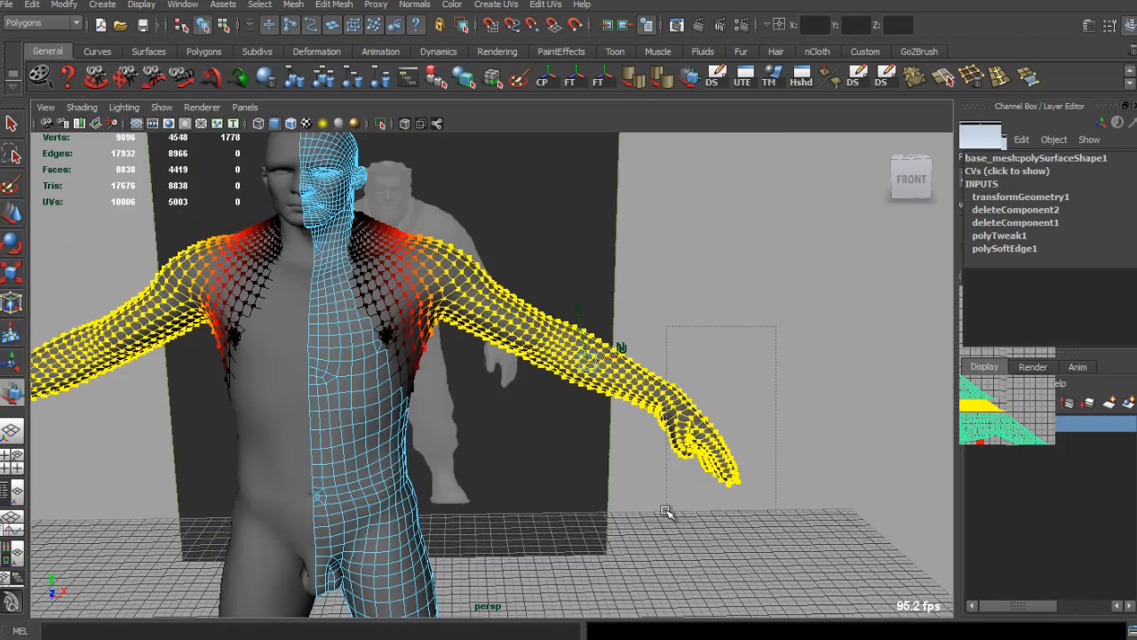
drag(666, 511, 667, 511)
alt+drag(673, 402, 663, 365)
right_drag(663, 365, 647, 387)
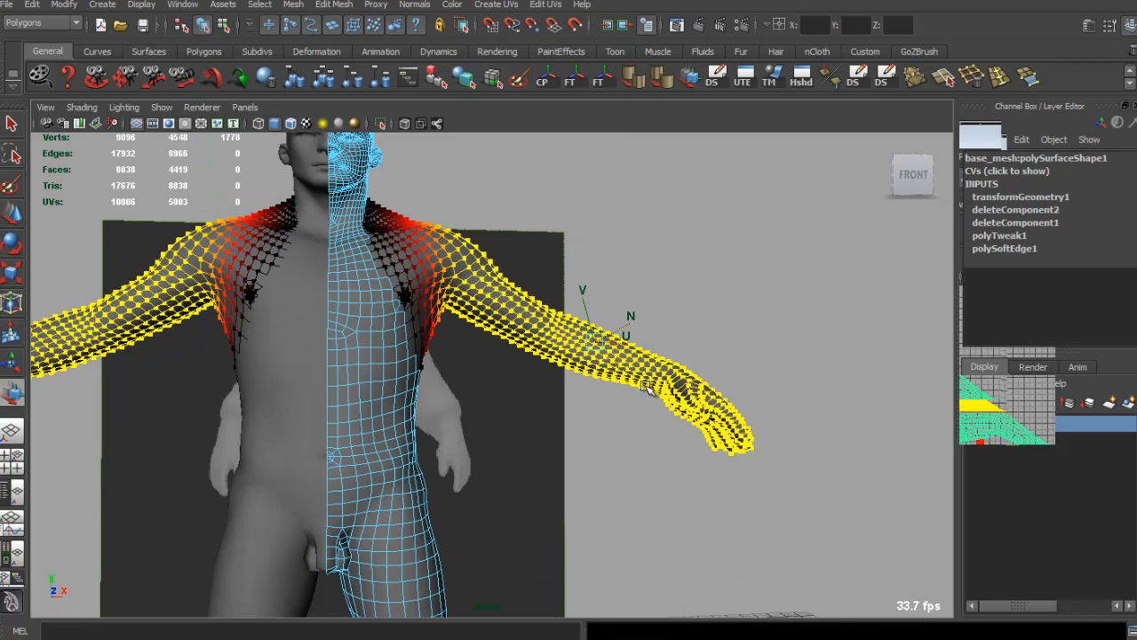
alt+drag(648, 388, 663, 387)
right_drag(663, 387, 603, 387)
ctrl+drag(779, 351, 621, 499)
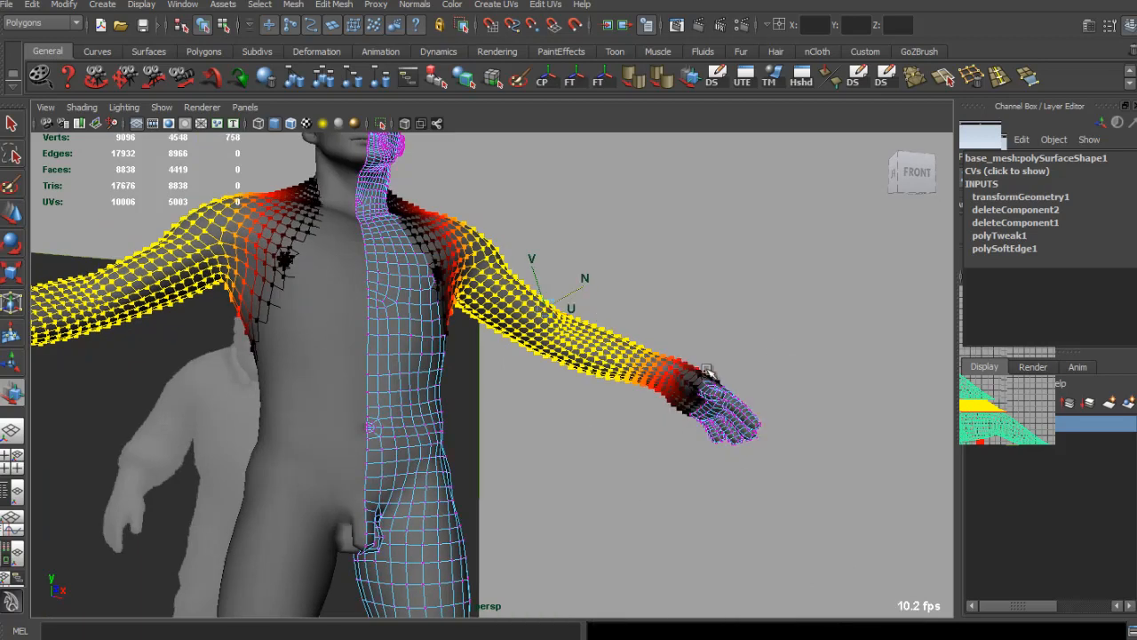
Thicken the upper arm and forearm along their normals, clear the selection, and inspect the arm from the side.
alt+drag(659, 453, 526, 397)
alt+drag(538, 306, 579, 287)
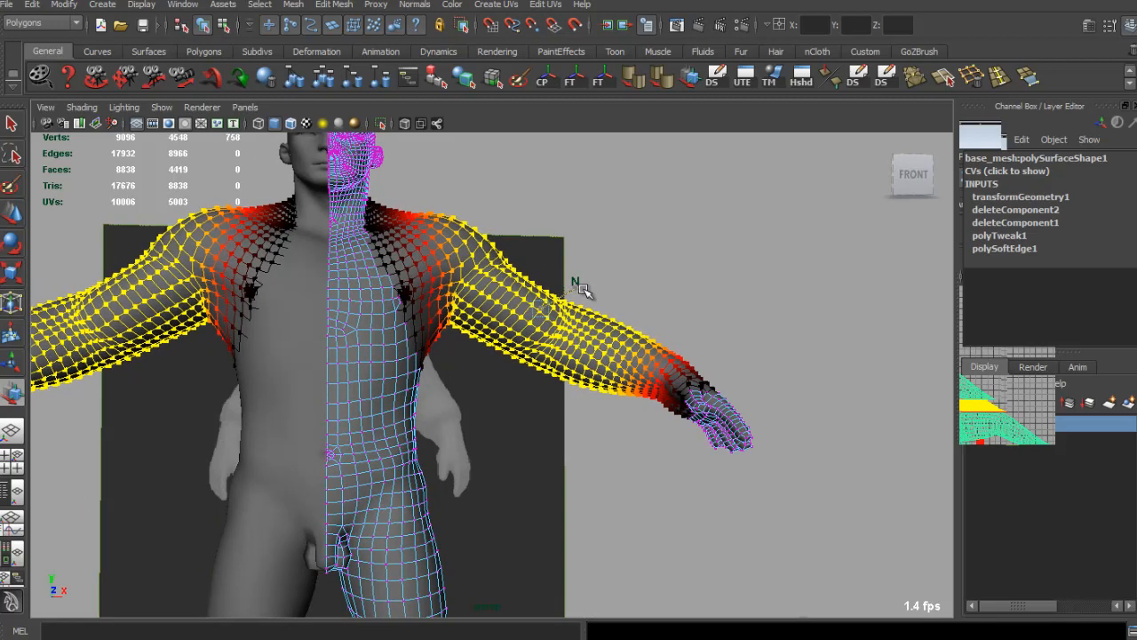
alt+drag(580, 287, 540, 254)
click(580, 263)
click(757, 231)
click(725, 211)
alt+drag(725, 211, 397, 250)
alt+right_drag(398, 249, 450, 332)
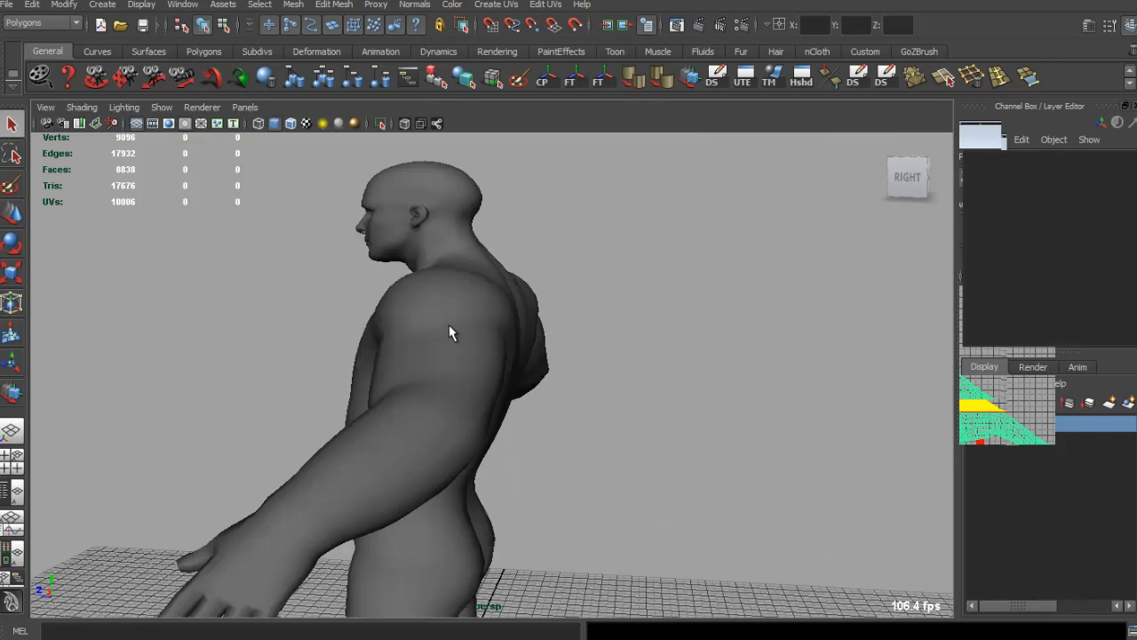
Reshape the back of the half body's neck by moving its vertices with soft selection in a side view.
click(490, 306)
alt+drag(450, 332, 500, 312)
right_drag(500, 312, 427, 311)
alt+drag(496, 281, 549, 345)
click(521, 355)
drag(471, 325, 550, 342)
drag(465, 255, 500, 267)
drag(484, 212, 489, 199)
alt+right_drag(525, 233, 471, 240)
alt+drag(471, 240, 497, 253)
drag(555, 258, 525, 287)
drag(538, 276, 453, 265)
drag(510, 222, 489, 243)
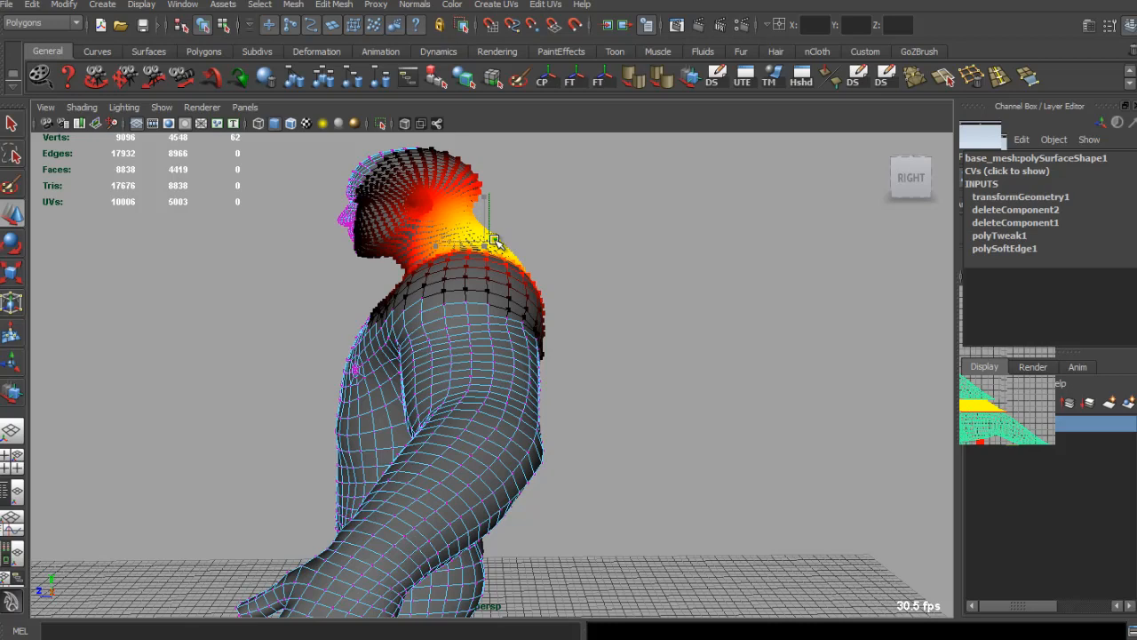
Adjust the back of the head with soft selection, undo the last change, and clear the selection.
drag(512, 140, 462, 198)
alt+middle_drag(462, 198, 488, 327)
alt+right_drag(426, 311, 495, 315)
alt+drag(495, 314, 505, 281)
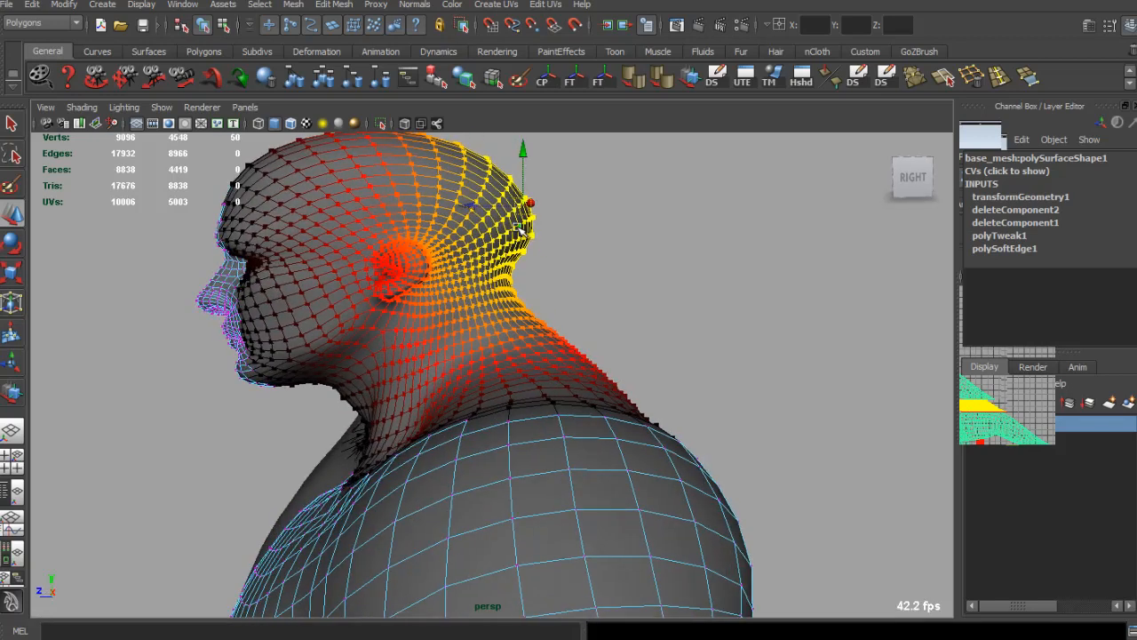
alt+right_drag(517, 228, 453, 249)
mouse_move(453, 249)
mouse_down()
mouse_move(431, 255)
mouse_move(454, 261)
mouse_up()
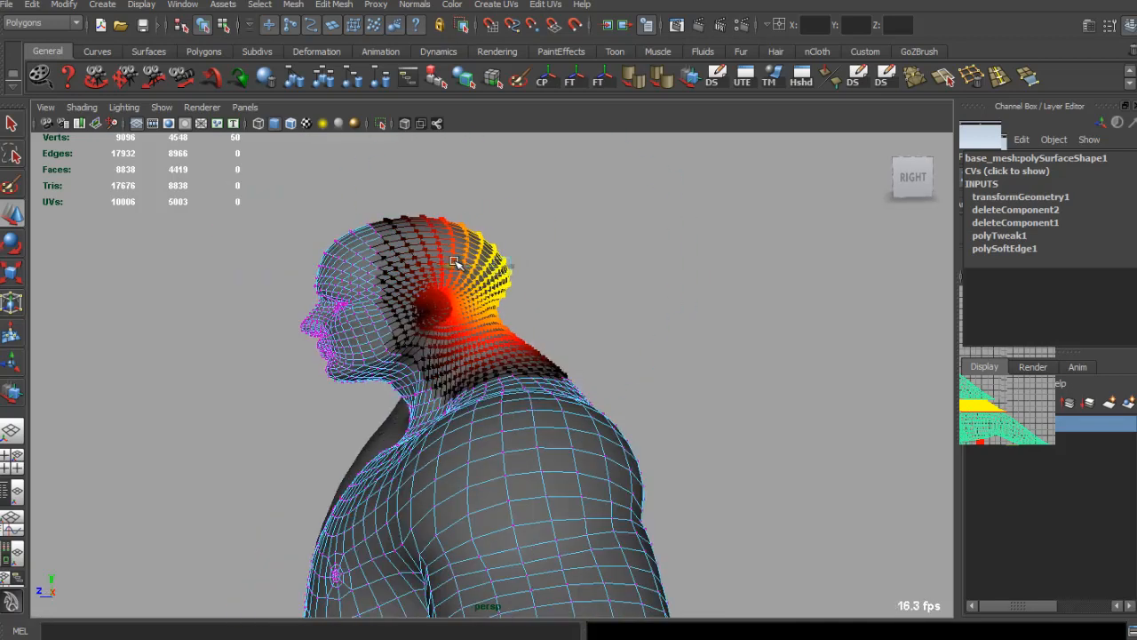
key(z)
drag(555, 230, 711, 283)
click(618, 210)
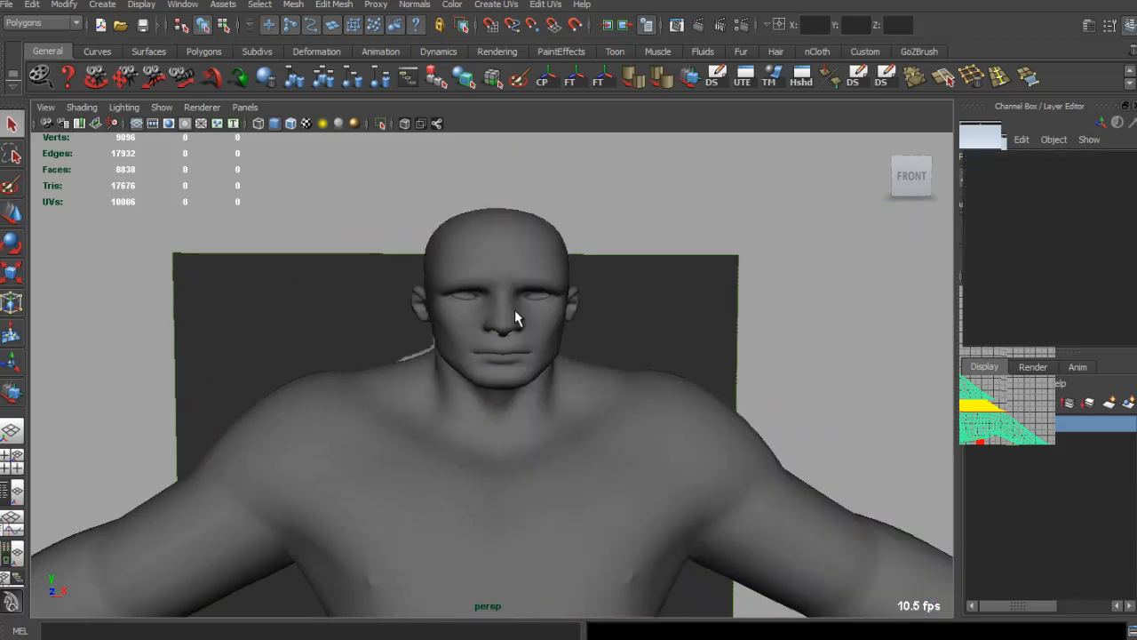
alt+drag(515, 309, 447, 364)
click(492, 280)
right_drag(492, 280, 492, 274)
click(539, 293)
alt+drag(533, 293, 434, 292)
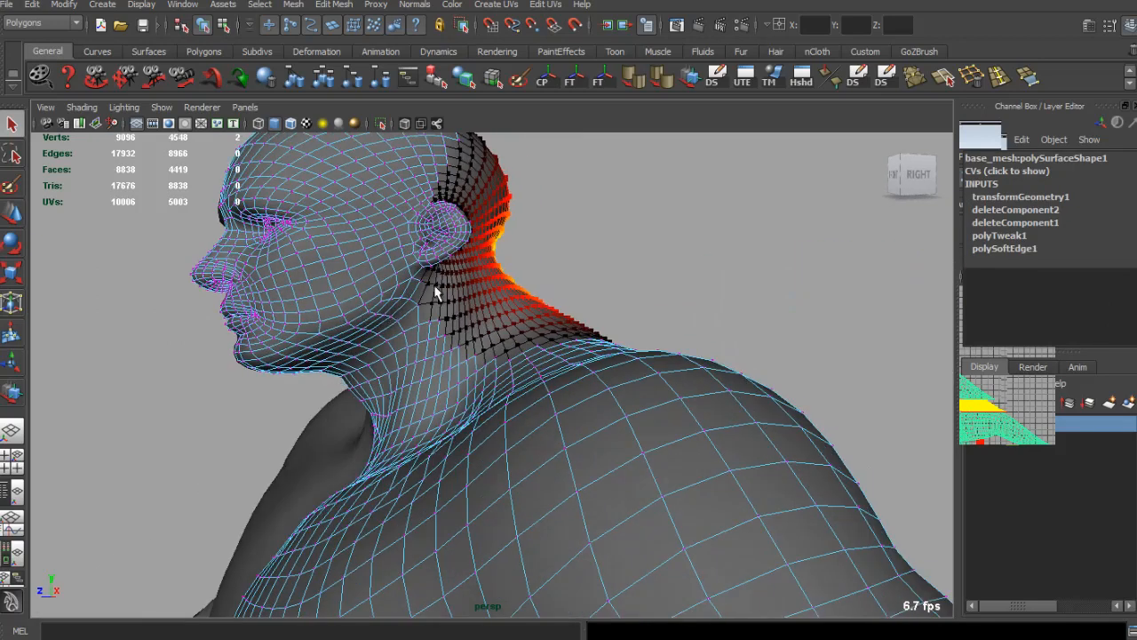
right_drag(388, 310, 355, 311)
click(605, 240)
Soft-select the vertices on the side of the waist and widen the waist.
alt+right_drag(605, 241, 530, 414)
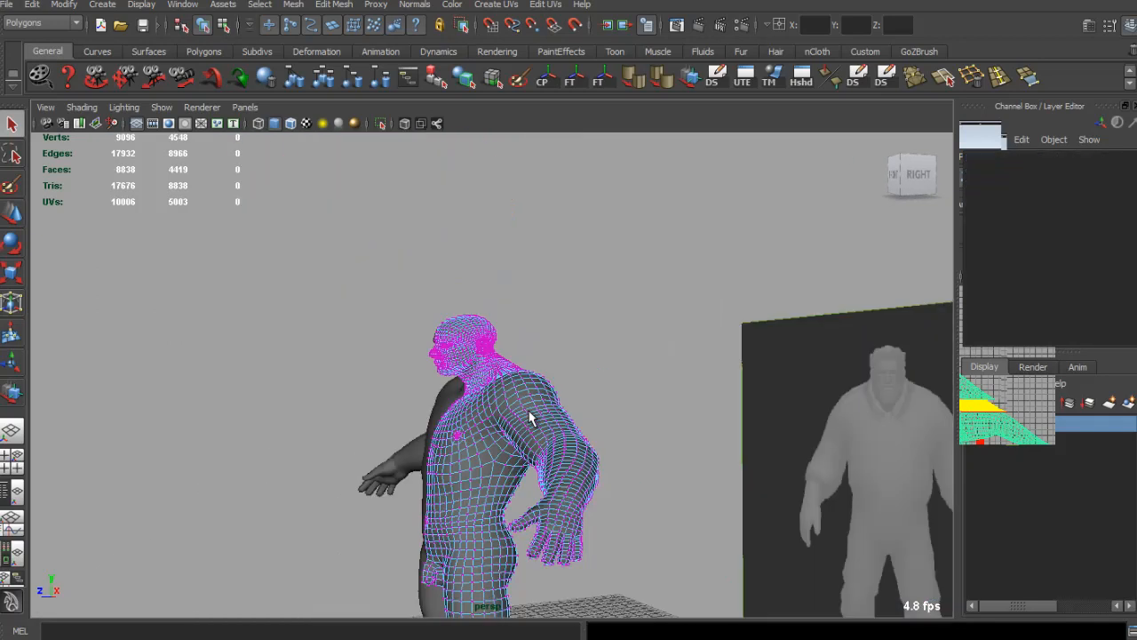
alt+middle_drag(531, 414, 551, 258)
alt+drag(551, 257, 702, 254)
alt+middle_drag(578, 182, 533, 307)
scroll(539, 322, down, 5)
scroll(533, 308, up, 5)
alt+drag(523, 315, 516, 361)
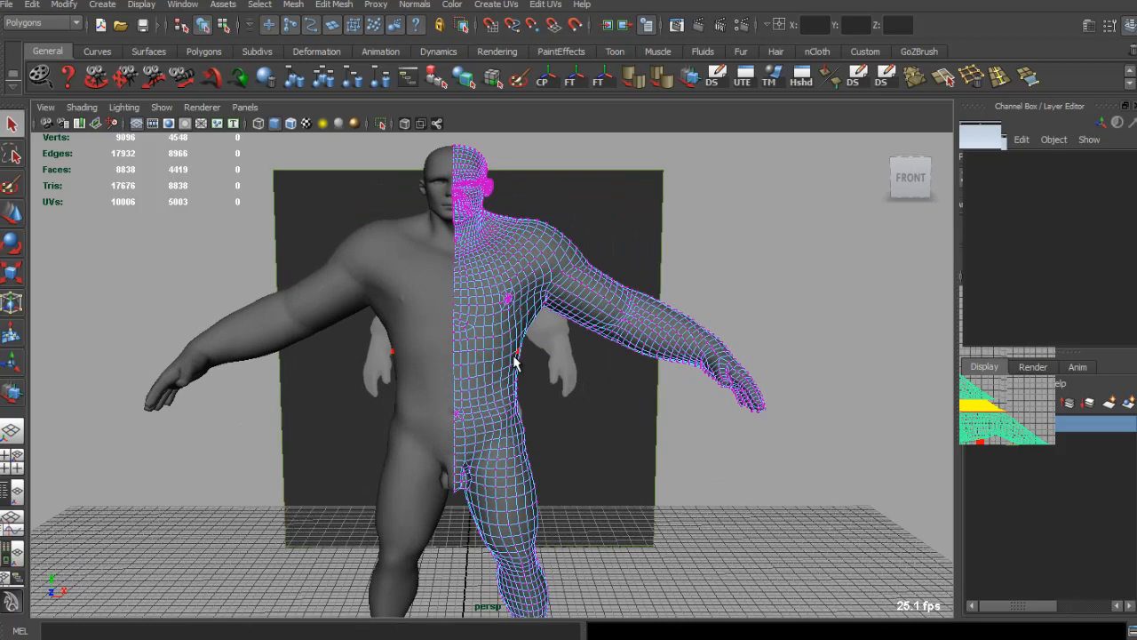
right_drag(515, 357, 460, 350)
drag(460, 343, 548, 378)
key(b)
drag(516, 358, 575, 425)
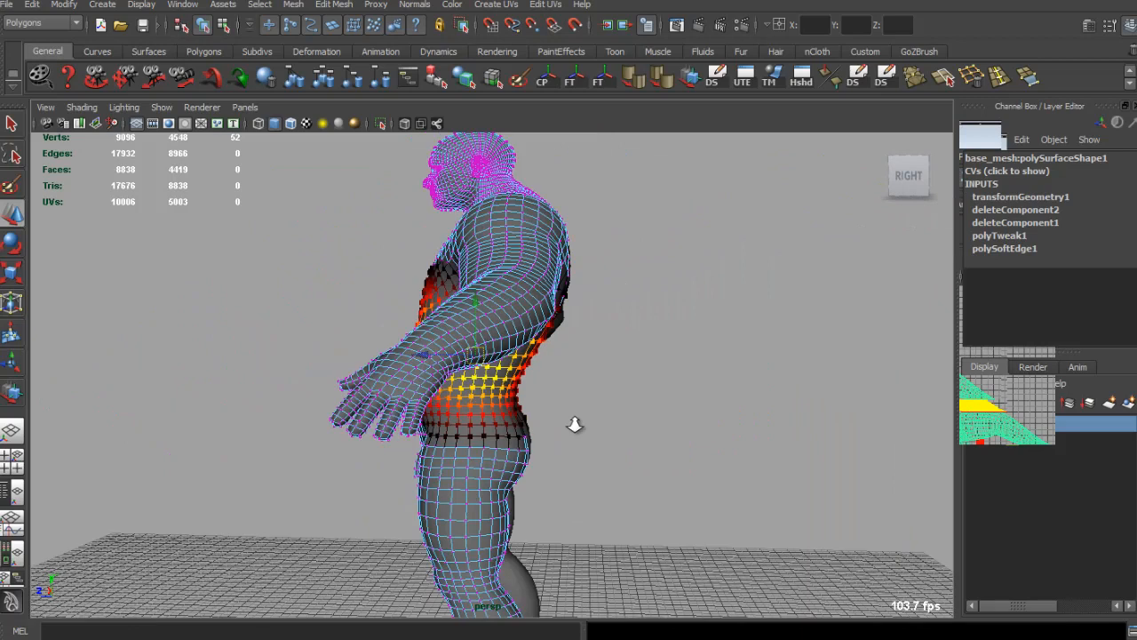
Soft-select the buttock vertices in the side view and pull them backward.
alt+middle_drag(574, 425, 539, 332)
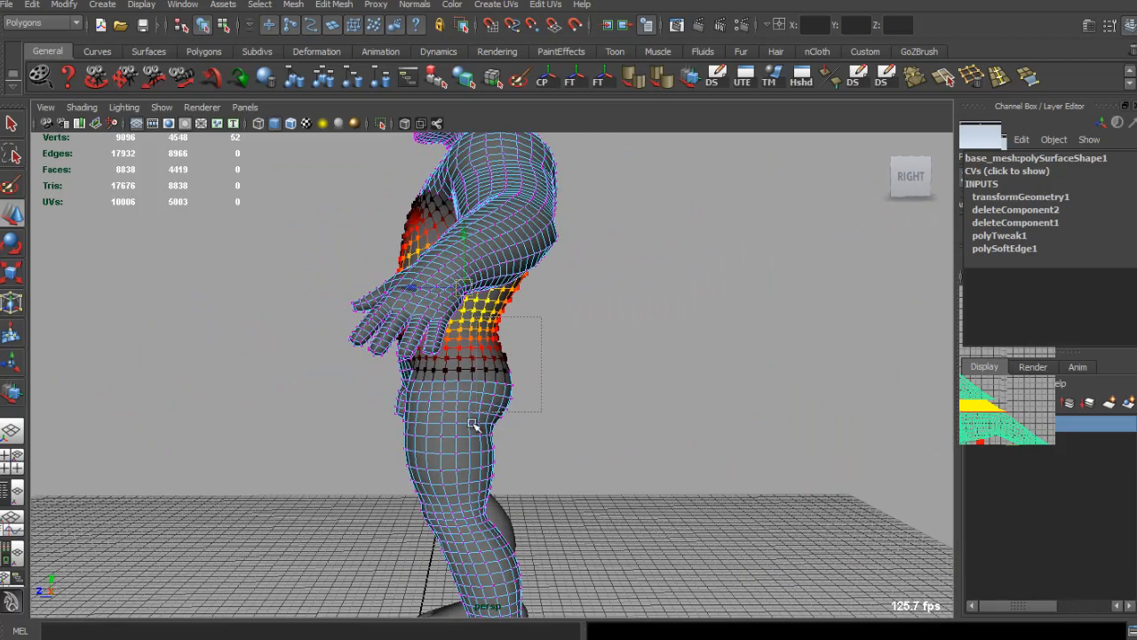
drag(462, 380, 458, 371)
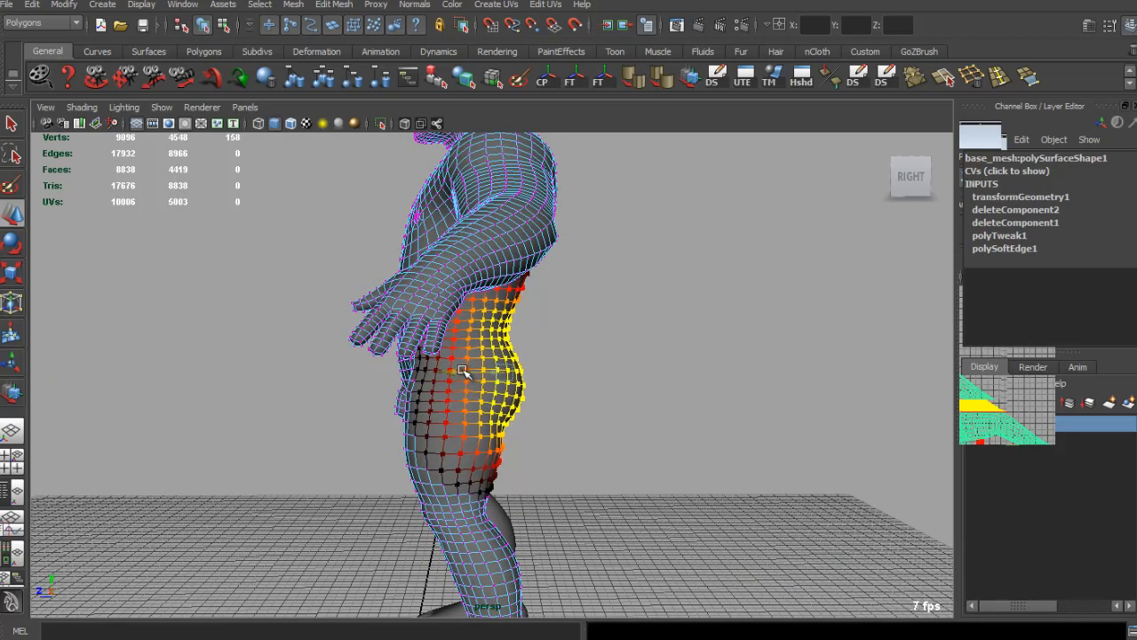
Shape the lower back with a soft-selection falloff radius of 2.2 and the belly with a radius of 3.62.
alt+drag(534, 336, 535, 409)
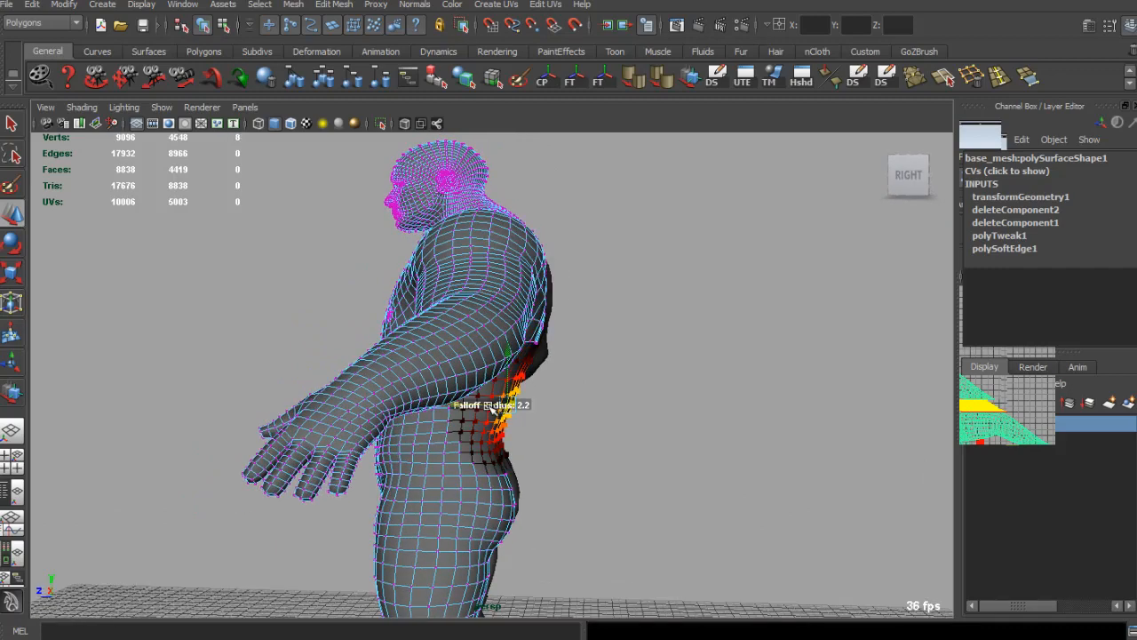
alt+drag(461, 404, 371, 281)
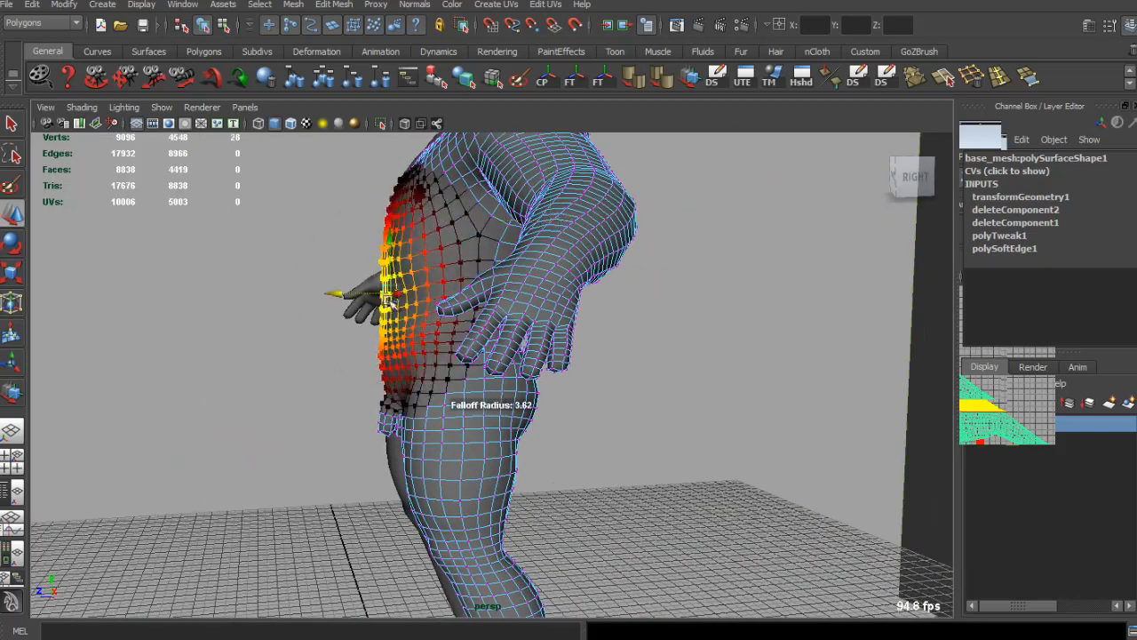
Soft-select the head vertices with the falloff narrowed to the neck and collar area, and show them in the front view.
alt+drag(426, 327, 480, 229)
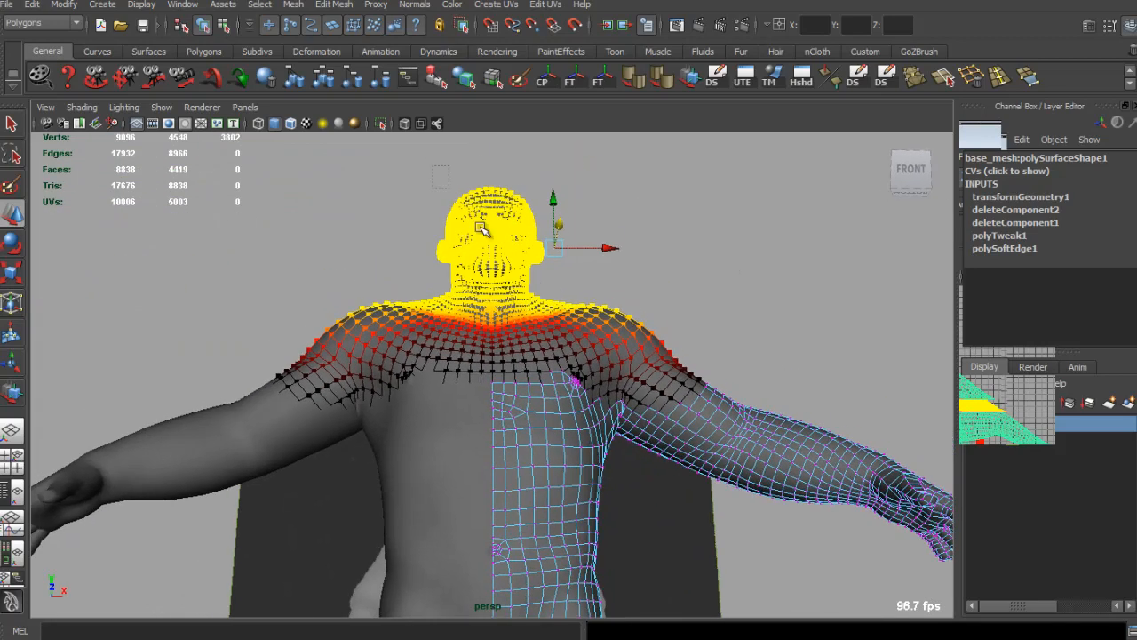
alt+drag(537, 302, 449, 323)
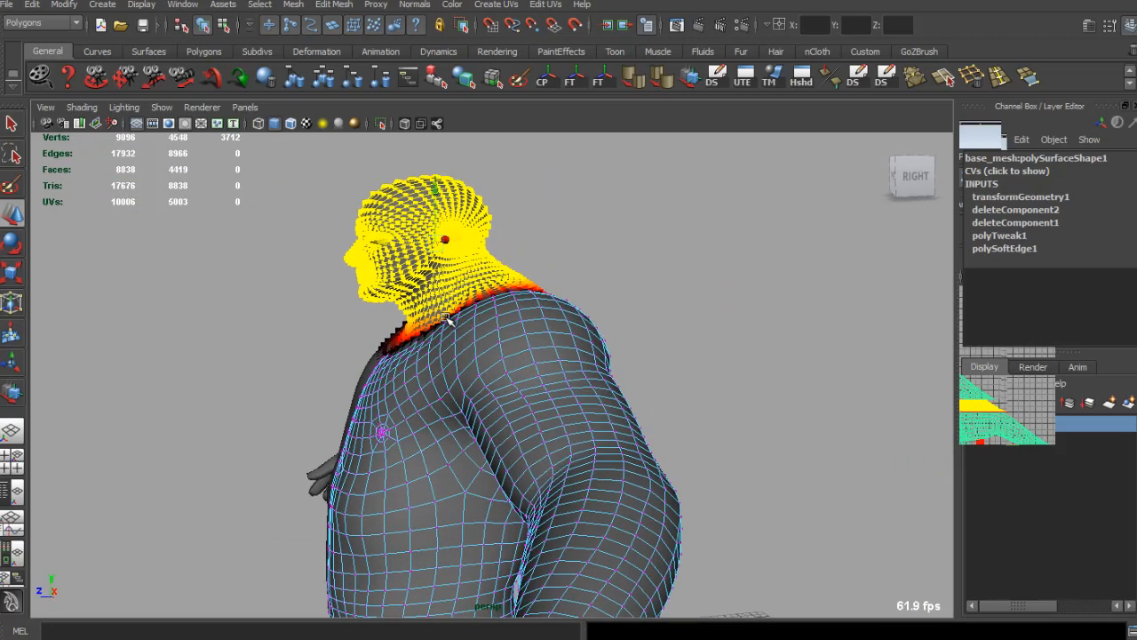
key(space)
key(space)
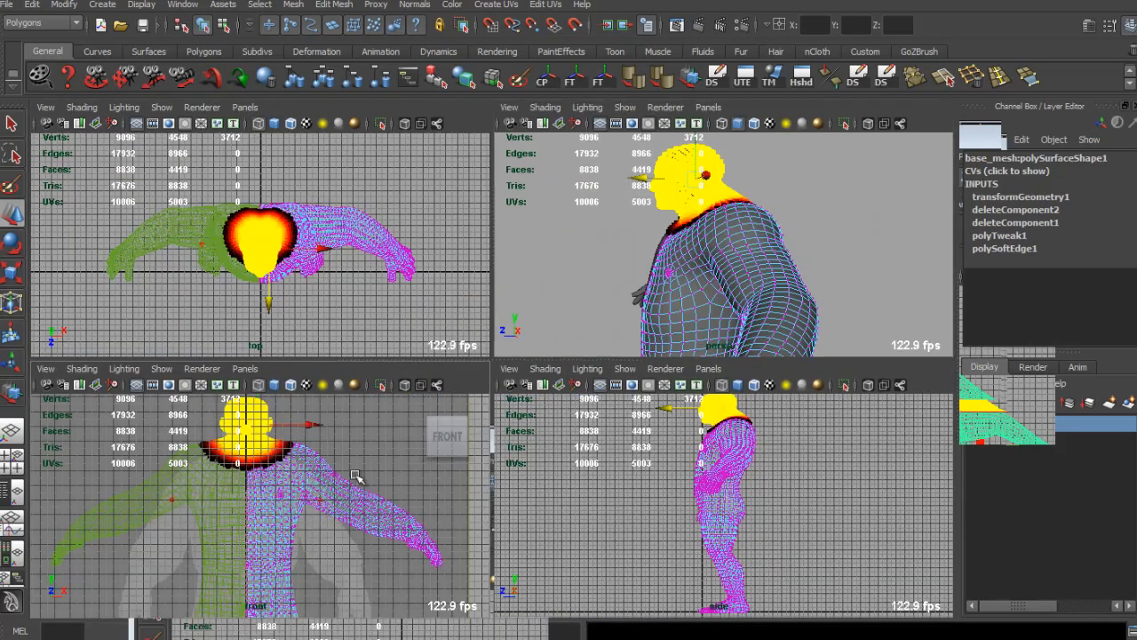
key(space)
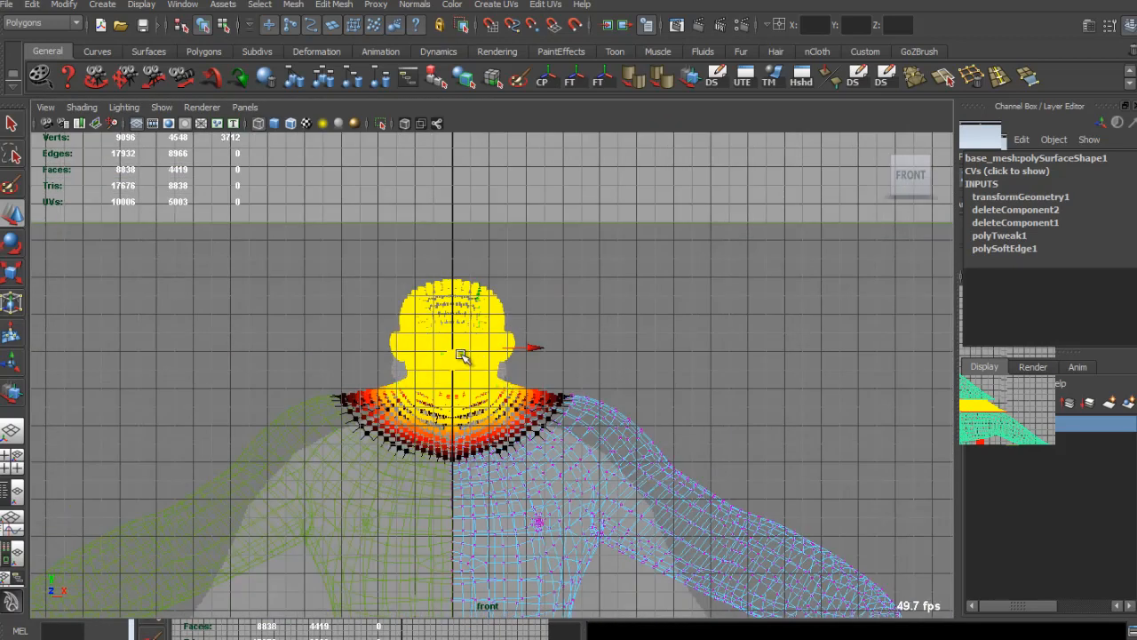
Try to move the soft-selected head down in the front view and undo the change.
key(ctrl+z)
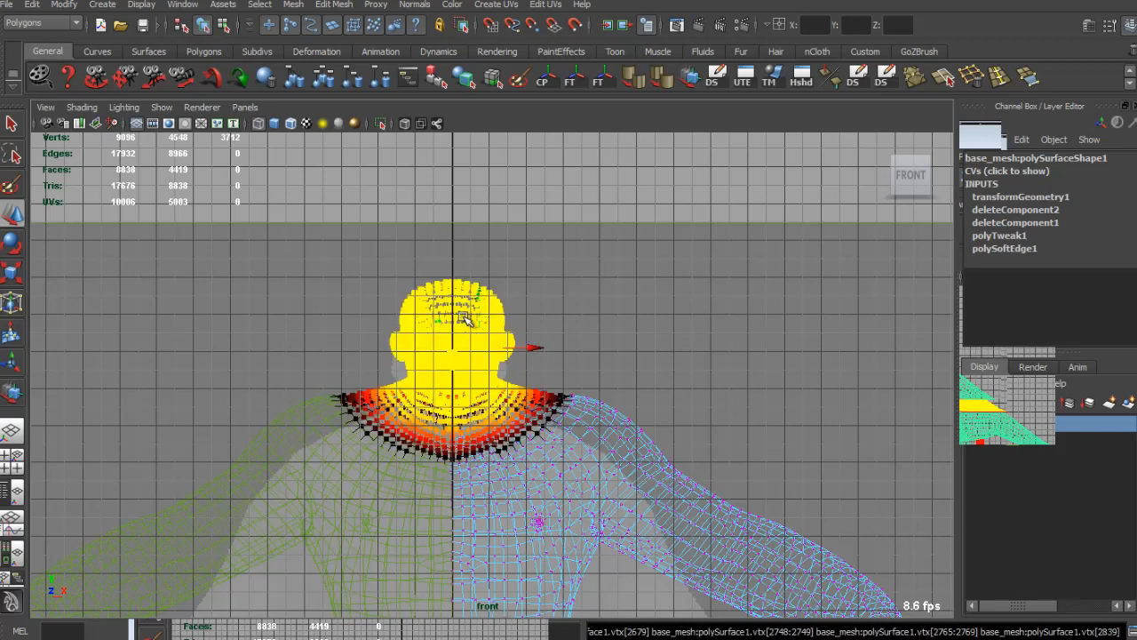
click(462, 319)
key(ctrl+z)
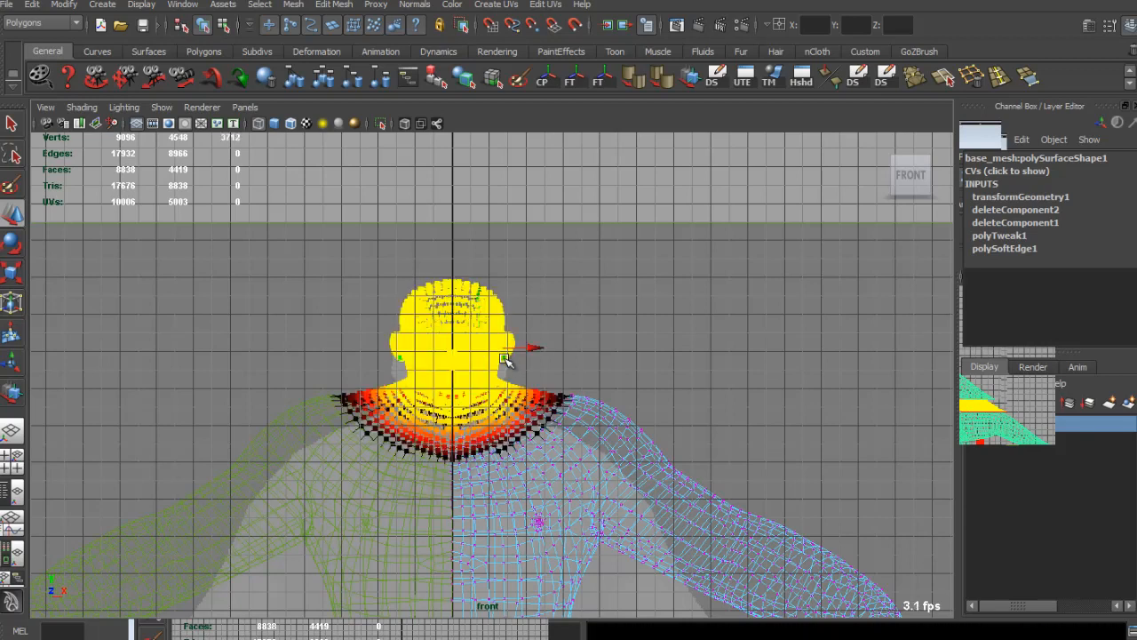
middle_drag(484, 304, 480, 340)
key(ctrl+z)
Soft-select the whole upper body above the waist and lower it to match the front reference.
scroll(539, 420, down, 2)
alt+middle_drag(539, 420, 534, 349)
scroll(543, 247, down, 1)
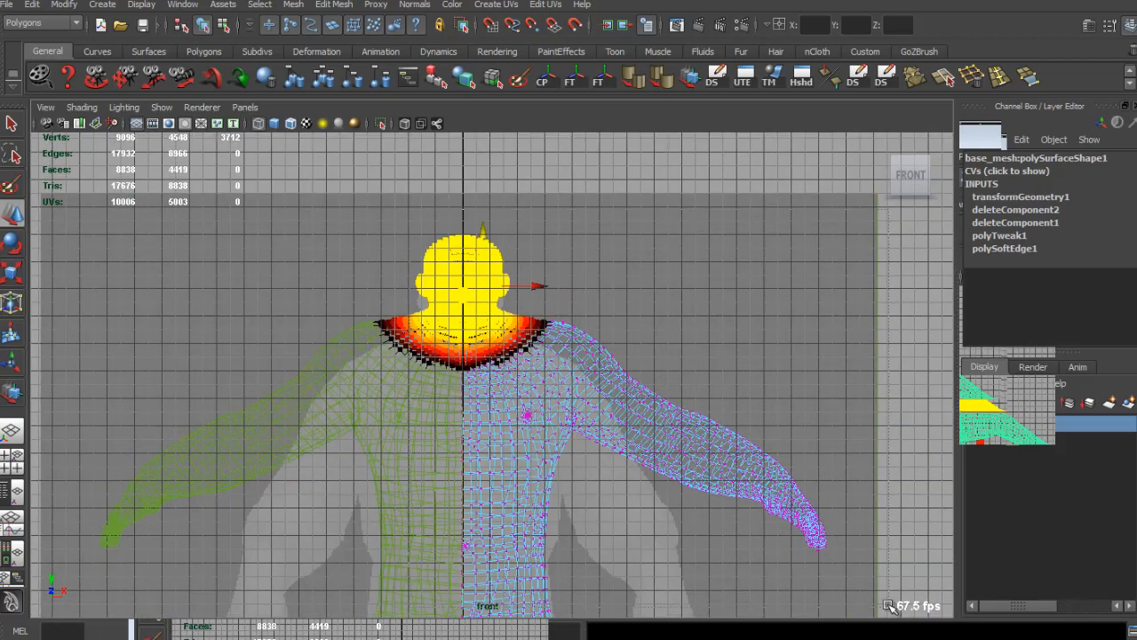
drag(836, 550, 845, 570)
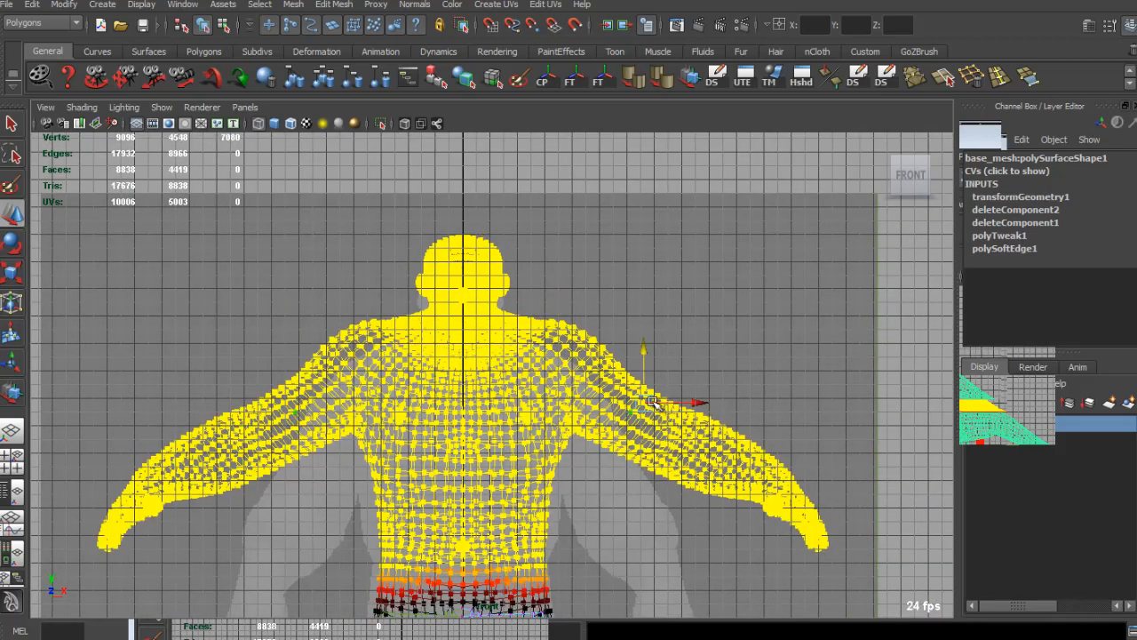
drag(651, 406, 651, 436)
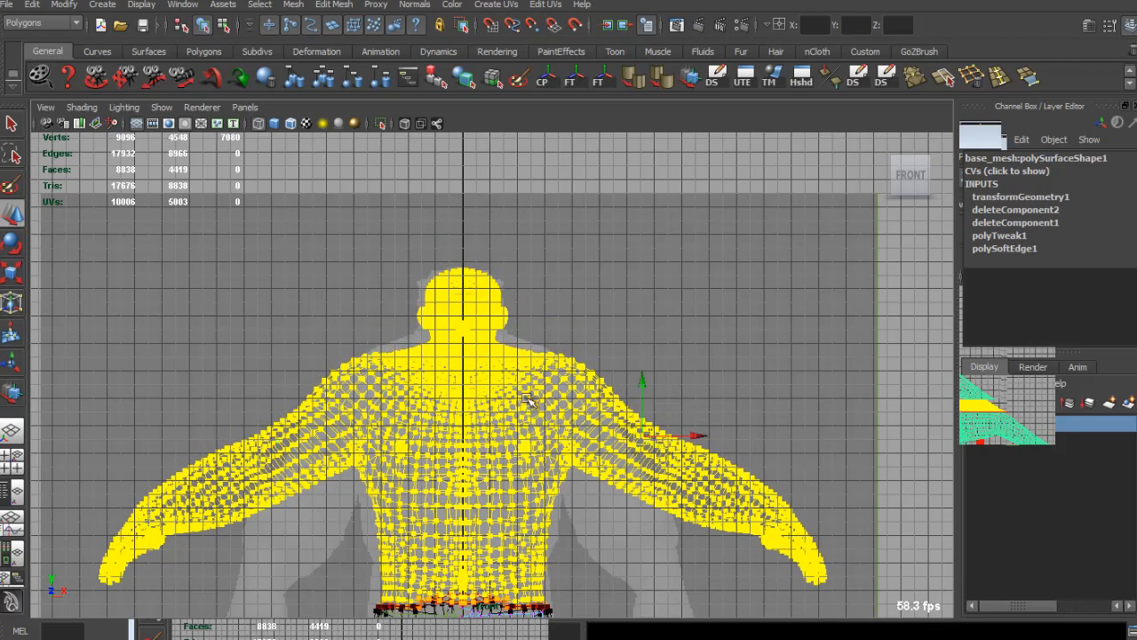
Check the upper body against the reference in shaded display, and return the selected body half to wireframe.
alt+middle_drag(529, 400, 516, 410)
scroll(516, 410, up, 2)
key(5)
click(541, 297)
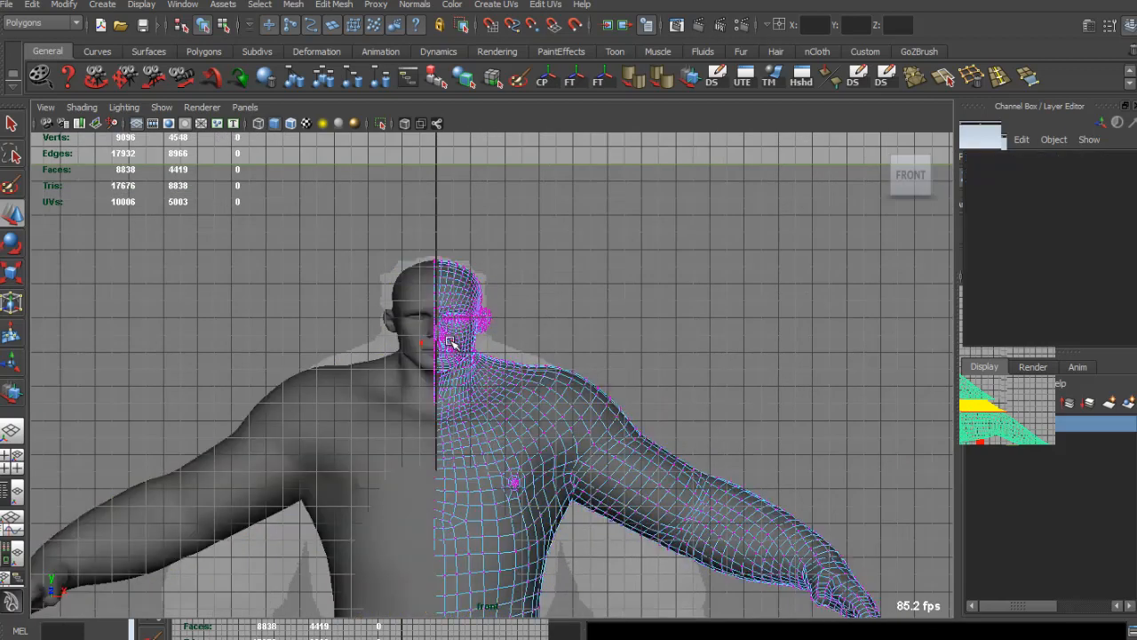
click(443, 285)
key(4)
alt+middle_drag(490, 383, 501, 363)
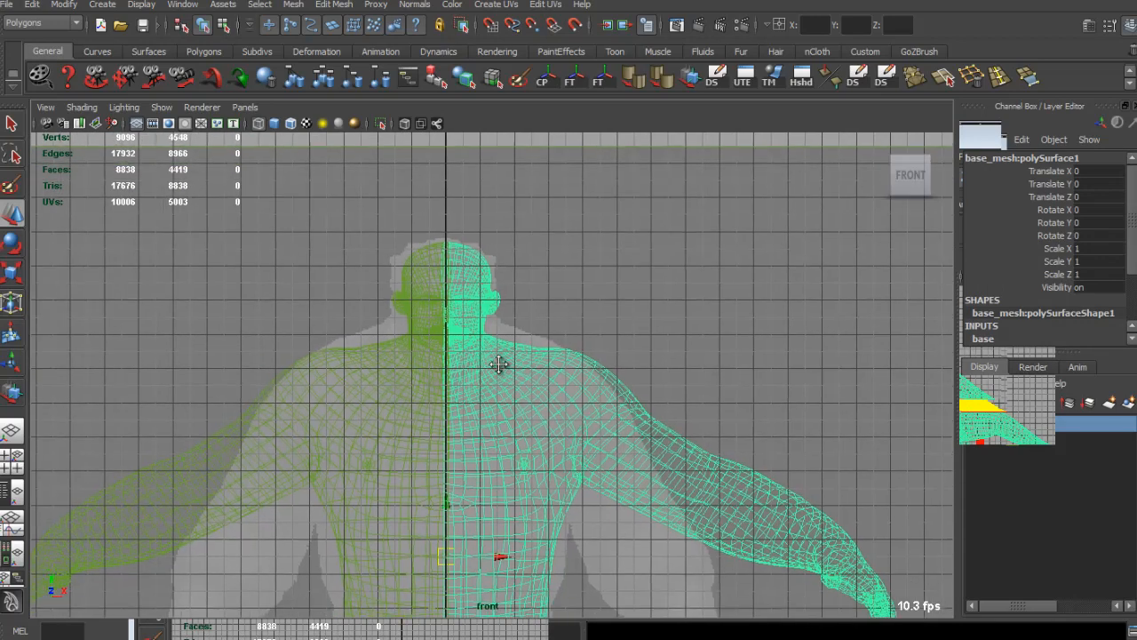
Soft-select the vertices between neck and shoulder and raise them to follow the reference's sloping shoulder line.
scroll(552, 413, down, 3)
alt+middle_drag(552, 413, 518, 411)
scroll(538, 332, up, 5)
key(q)
right_drag(503, 372, 453, 370)
drag(526, 367, 487, 343)
key(b)
mouse_move(507, 357)
mouse_down()
mouse_move(510, 368)
mouse_move(502, 336)
mouse_up()
key(w)
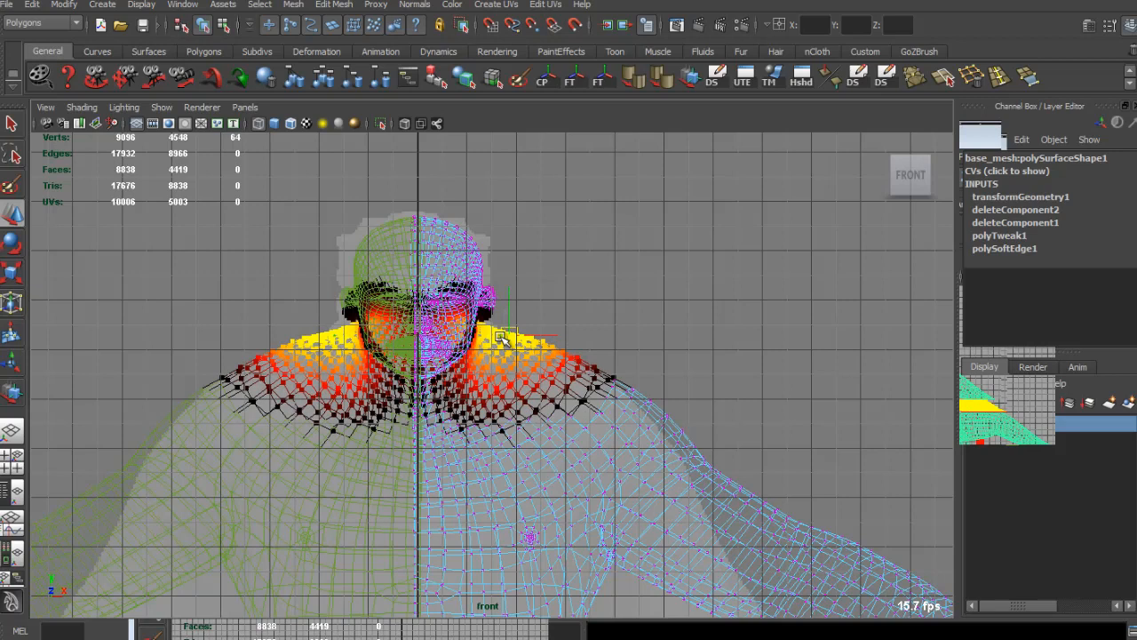
scroll(533, 369, down, 3)
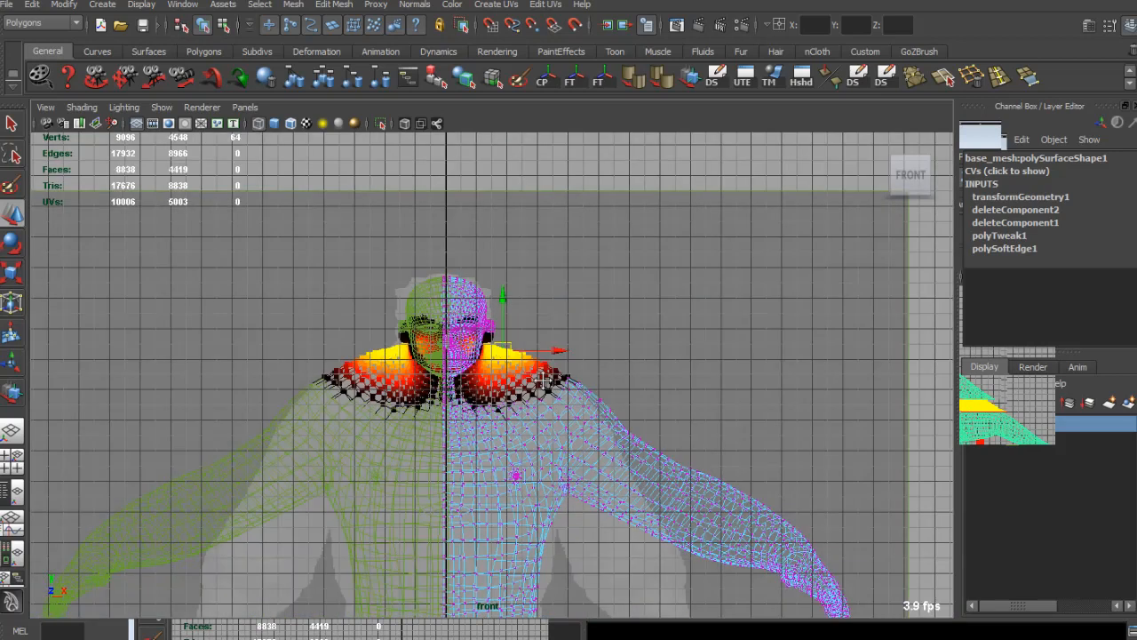
Soft-select the vertices on the side of the waist, adjust them sideways to the reference outline, and clear the selection.
alt+middle_drag(607, 496, 556, 426)
drag(543, 473, 609, 520)
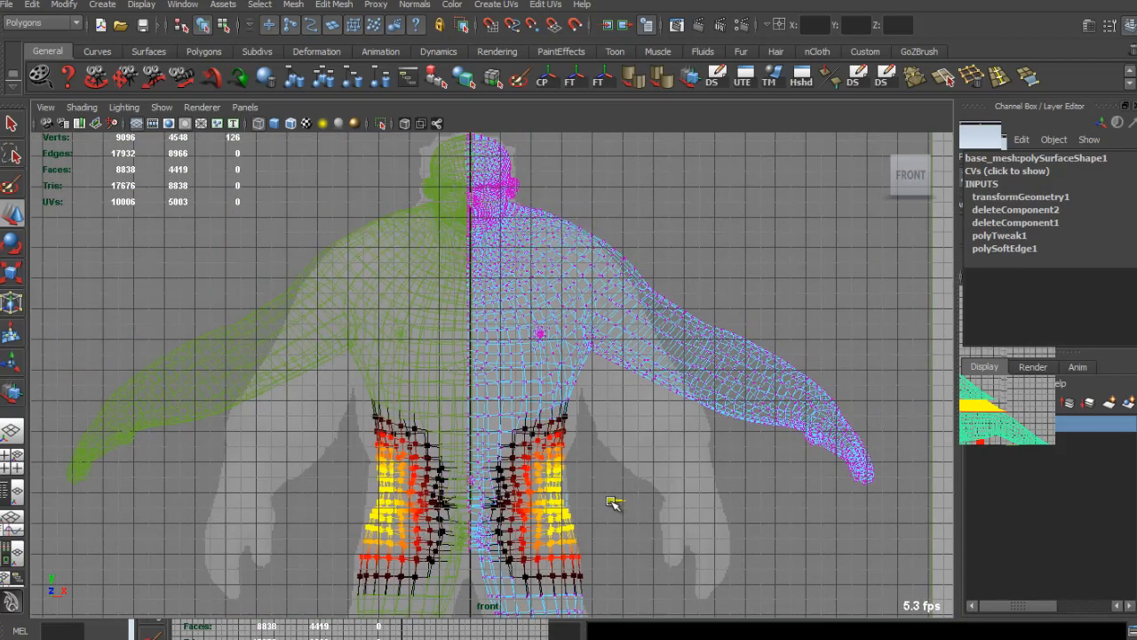
click(600, 426)
Soft-select the foot and ankle vertices in the front view.
scroll(594, 409, down, 5)
alt+middle_drag(594, 409, 574, 261)
scroll(573, 299, up, 3)
scroll(565, 377, up, 2)
alt+middle_drag(572, 388, 564, 296)
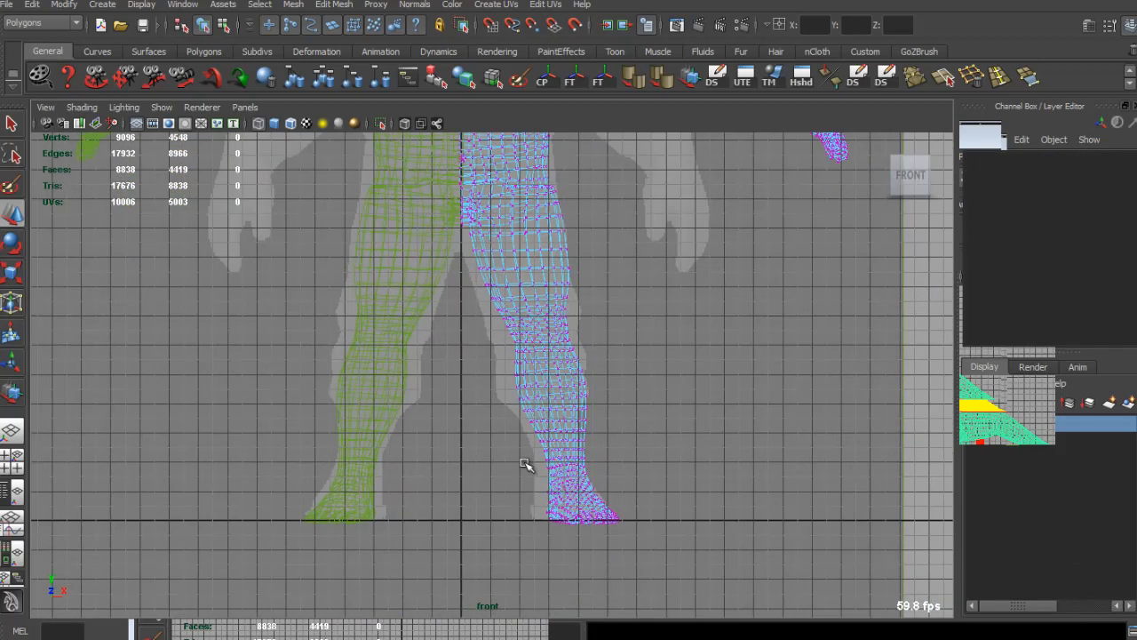
drag(528, 465, 629, 528)
scroll(605, 356, down, 1)
alt+middle_drag(551, 412, 533, 488)
scroll(525, 280, down, 1)
alt+middle_drag(524, 281, 512, 398)
Soft-select the front part of the foot in the perspective view and pull the toes back to shorten the foot.
key(space)
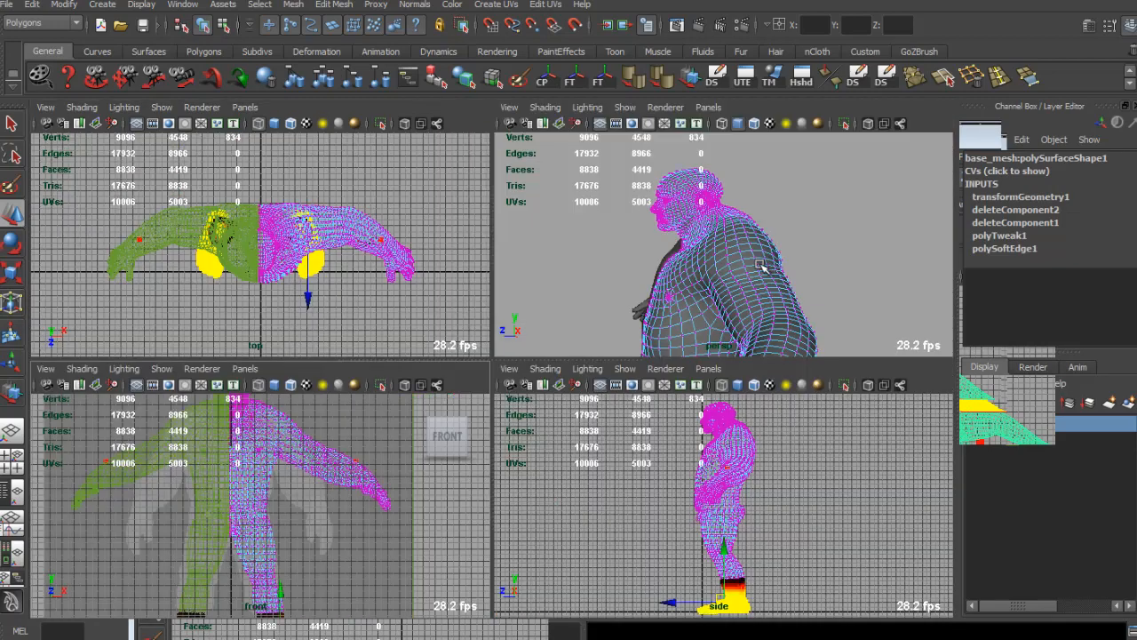
key(space)
scroll(569, 315, down, 4)
alt+drag(514, 345, 504, 347)
key(f)
alt+drag(486, 411, 488, 384)
drag(333, 419, 434, 473)
alt+drag(435, 472, 528, 480)
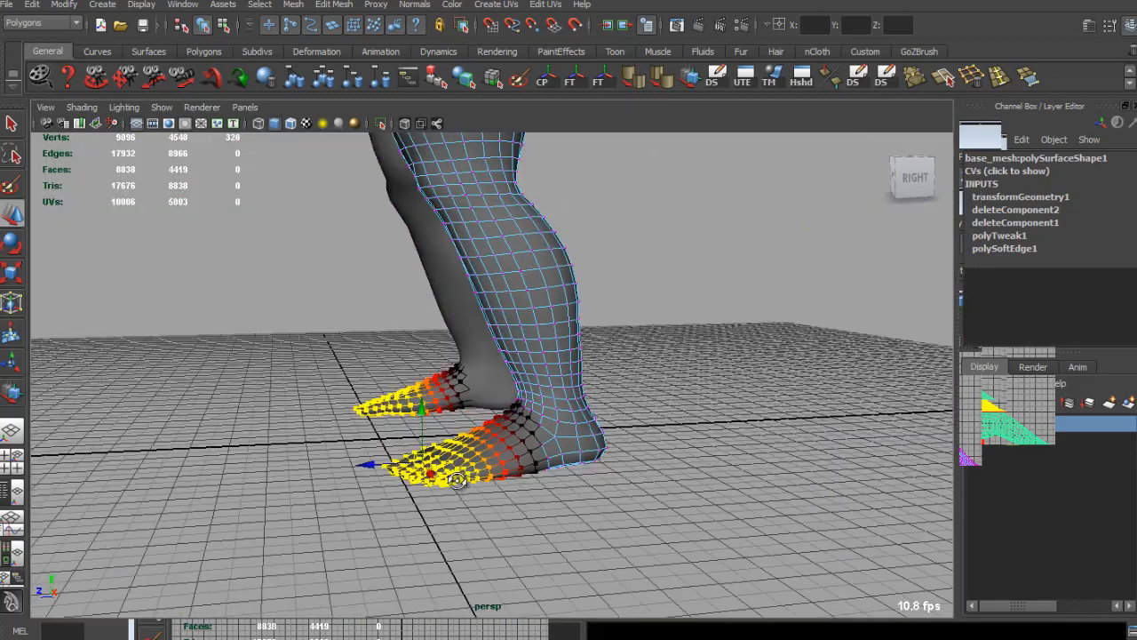
alt+right_drag(528, 480, 635, 488)
alt+drag(635, 488, 542, 444)
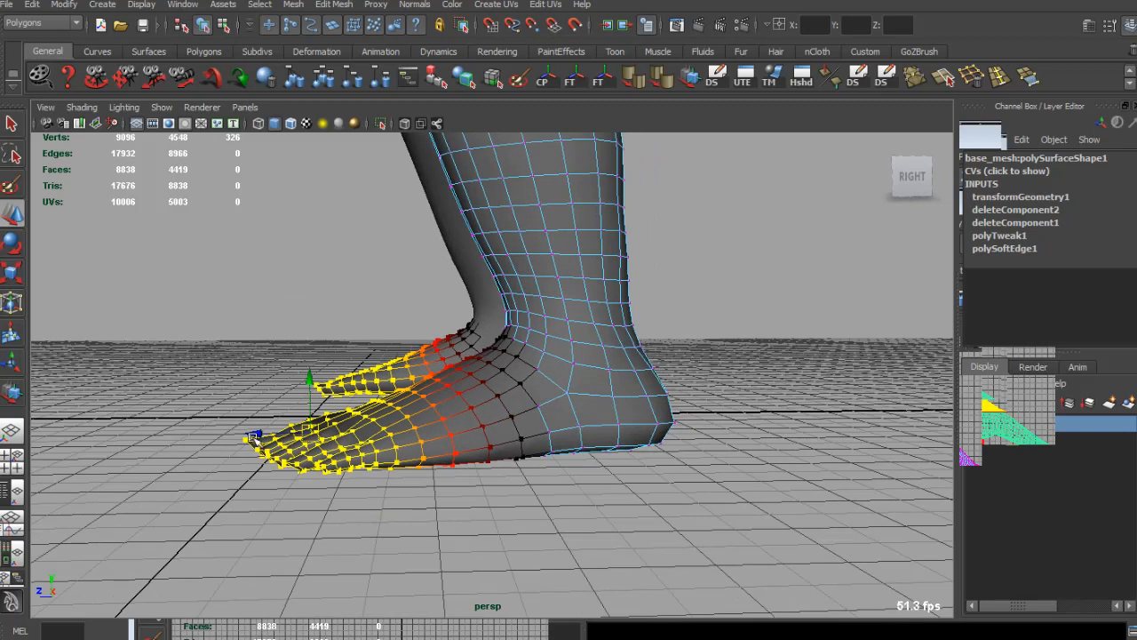
drag(252, 436, 273, 432)
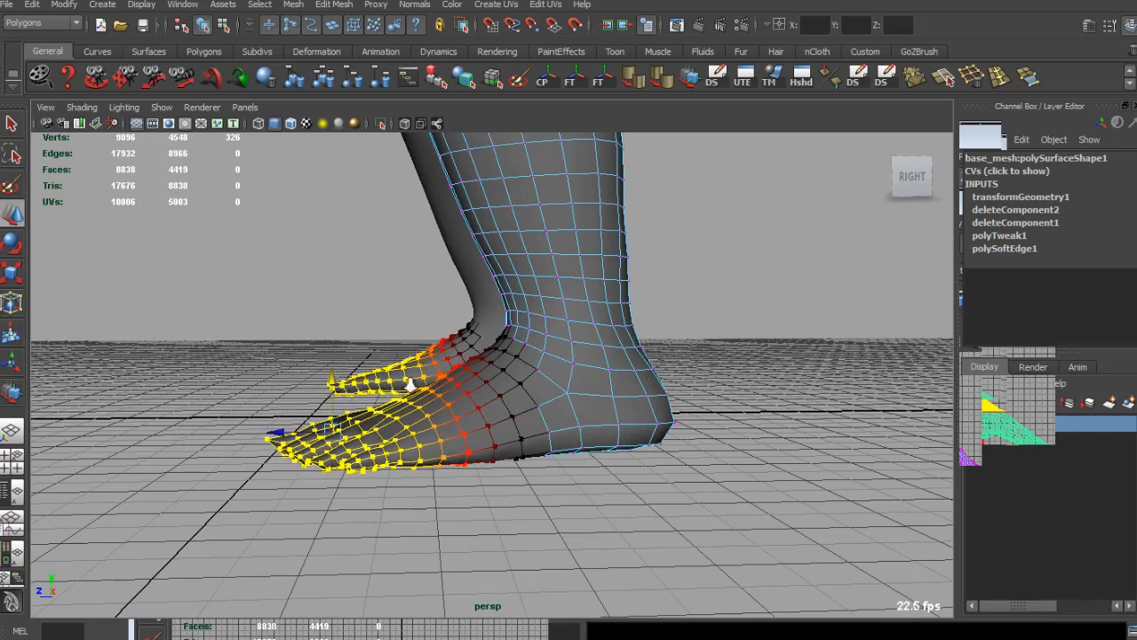
alt+drag(410, 385, 518, 330)
alt+right_drag(518, 329, 346, 297)
alt+middle_drag(346, 296, 337, 437)
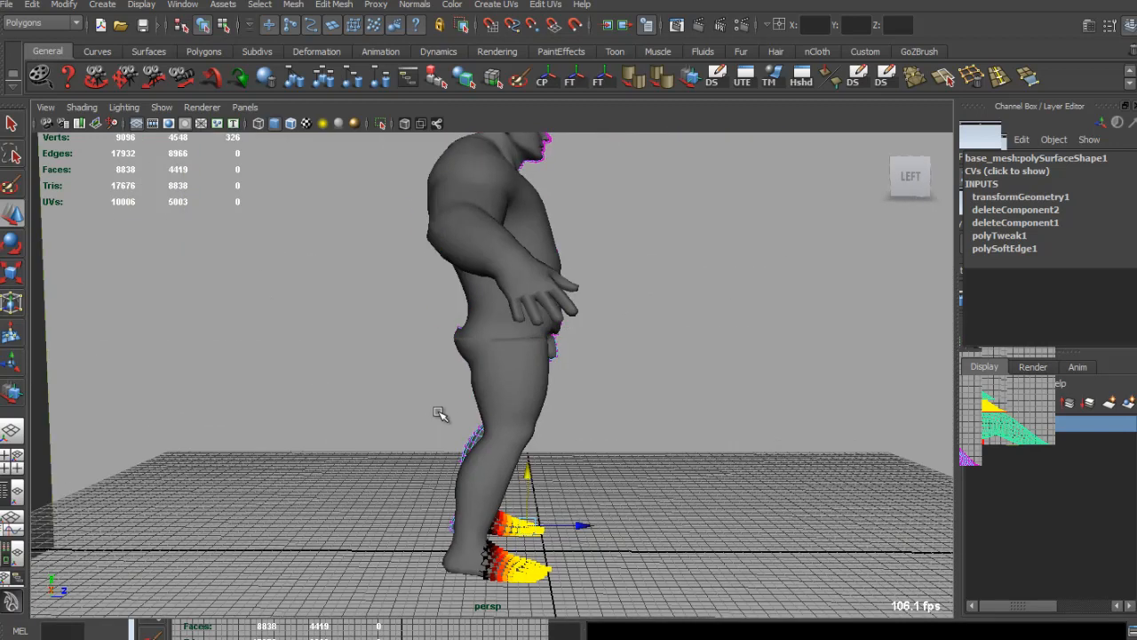
Smooth the hard crease between the belly, hip and thigh of the body half with the Sculpt Geometry tool.
alt+drag(526, 355, 453, 311)
key(q)
click(664, 357)
alt+drag(577, 356, 431, 352)
alt+right_drag(431, 352, 507, 330)
alt+middle_drag(458, 293, 452, 404)
click(448, 383)
right_click(447, 383)
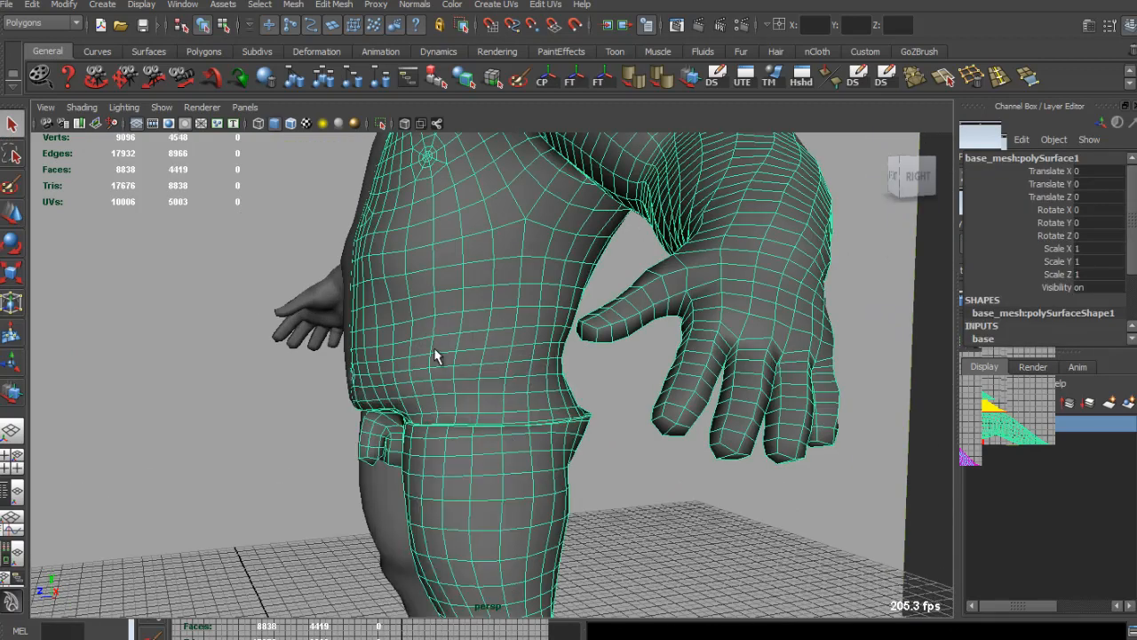
shift+right_drag(434, 353, 355, 328)
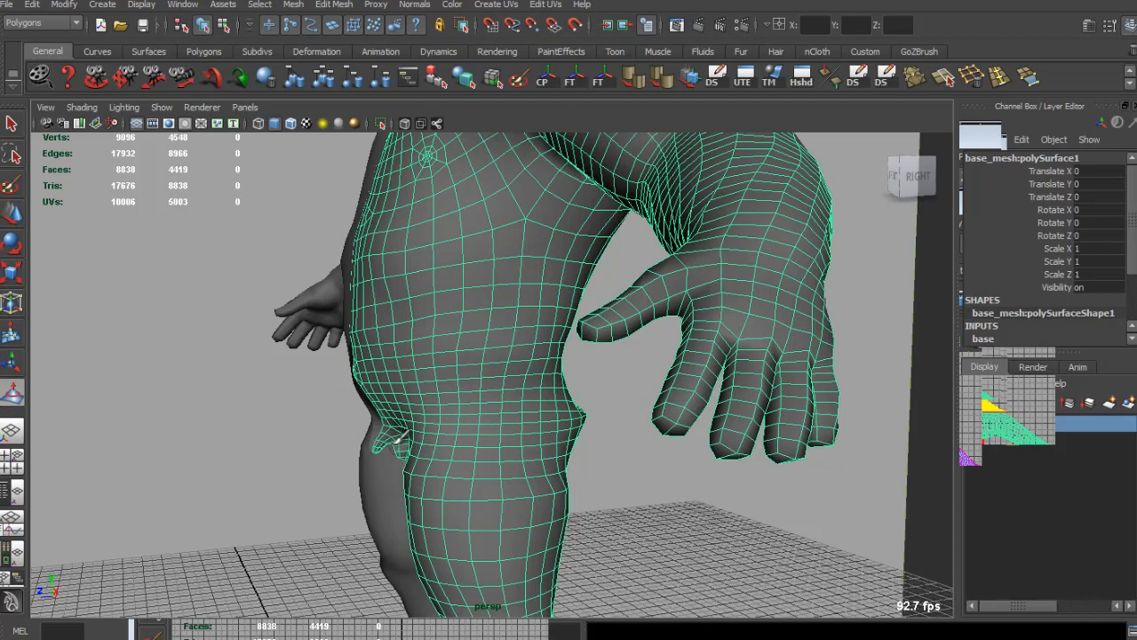
alt+drag(376, 436, 481, 381)
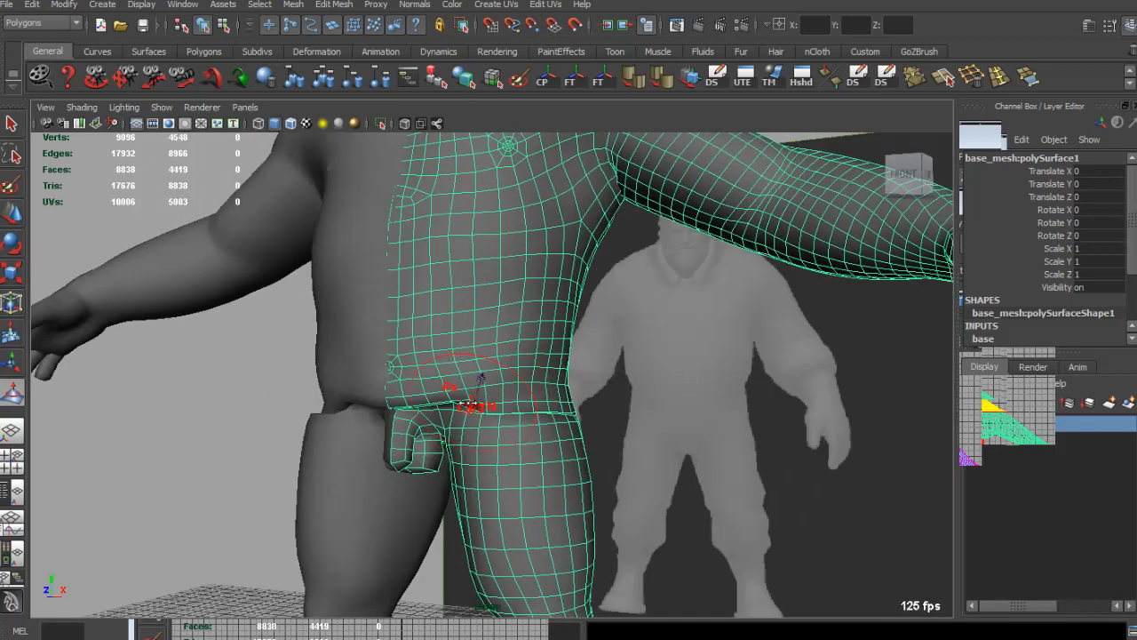
mouse_move(549, 408)
alt+mouse_down()
mouse_move(521, 394)
mouse_move(487, 414)
mouse_move(478, 399)
mouse_move(563, 402)
mouse_move(516, 427)
mouse_move(541, 399)
mouse_move(630, 432)
mouse_move(546, 422)
alt+mouse_up()
key(q)
click(698, 437)
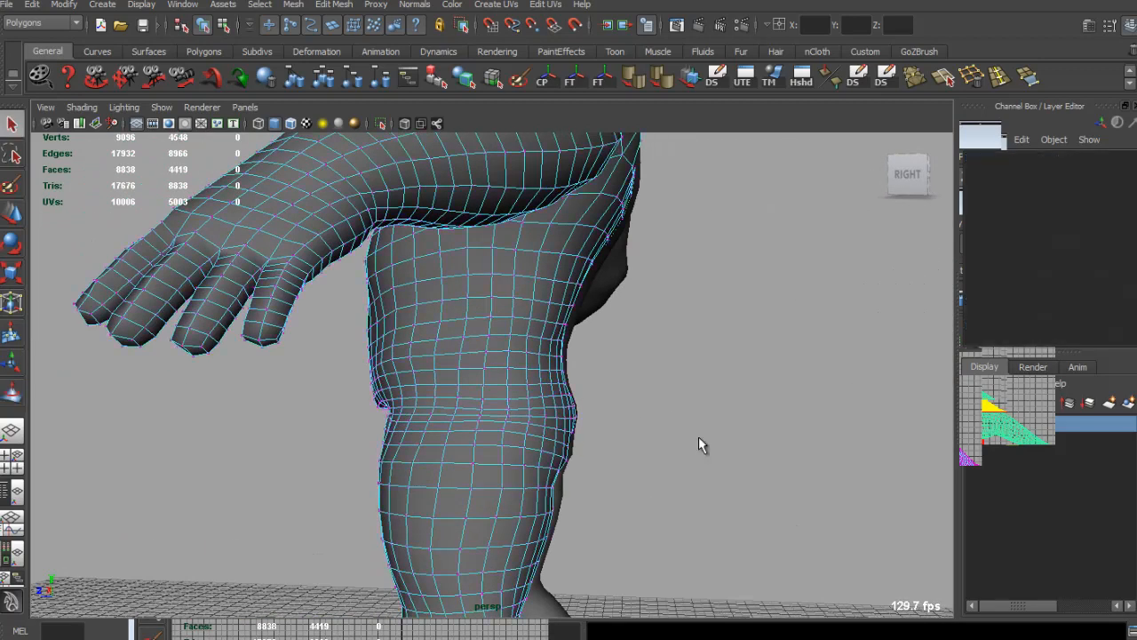
Soft-select the centre-line vertices on the back of the pelvis, reshape the area between the buttocks, and clear the selection.
alt+drag(698, 437, 526, 392)
drag(556, 328, 571, 352)
alt+drag(570, 352, 556, 391)
drag(515, 384, 583, 397)
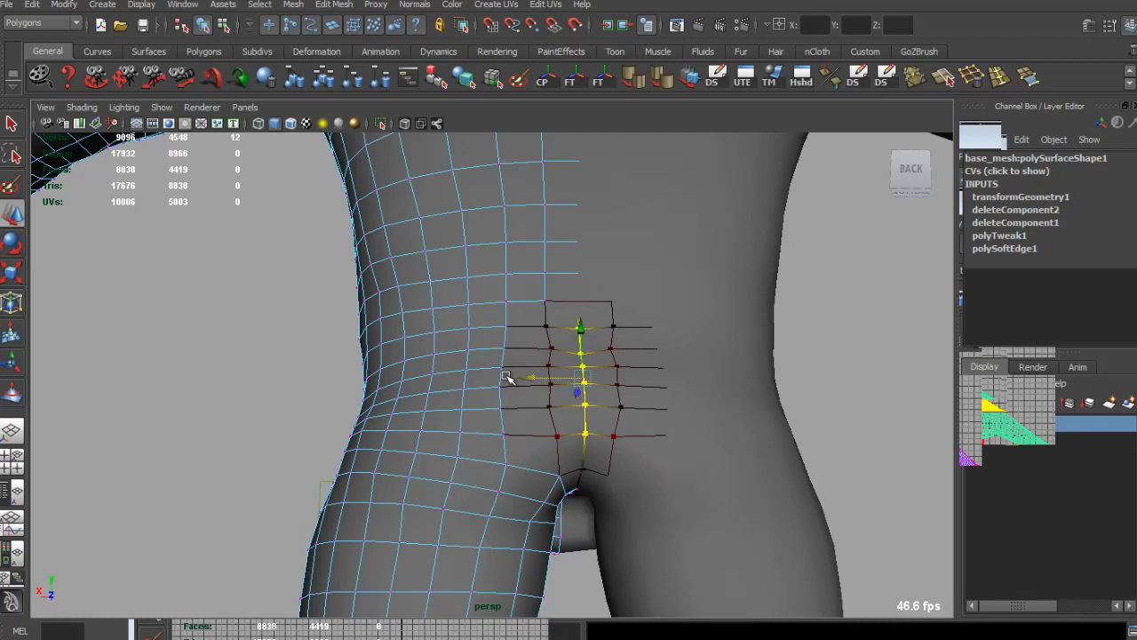
alt+drag(507, 377, 540, 424)
click(677, 423)
alt+right_drag(677, 423, 465, 421)
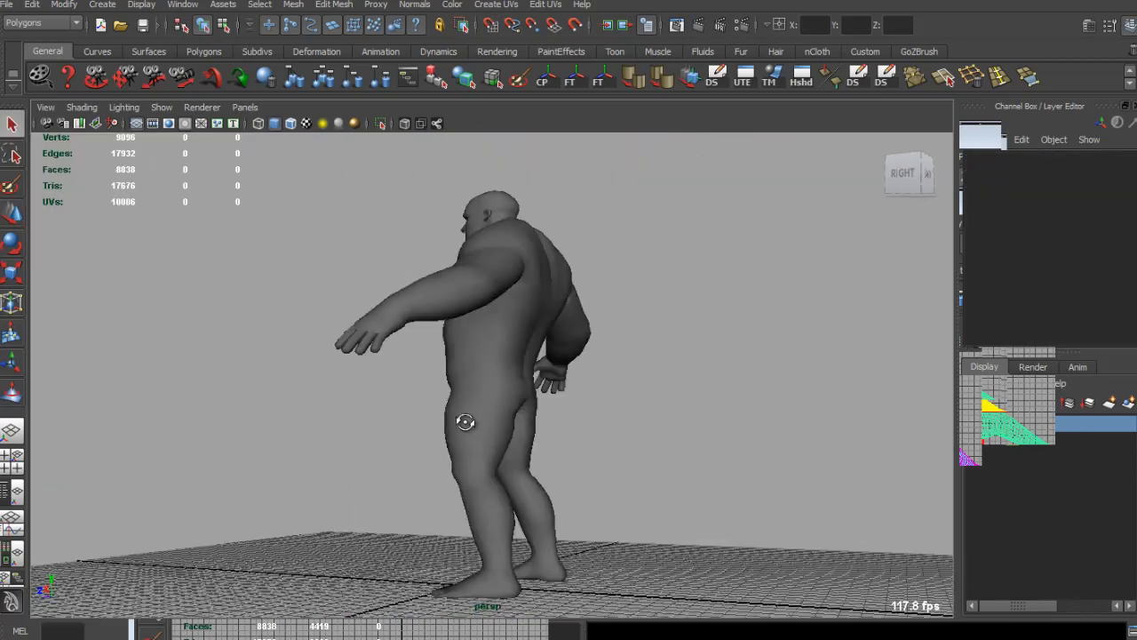
Switch the body half to face selection and soft-select a row of faces across the buttock.
alt+drag(465, 421, 406, 417)
alt+right_drag(406, 417, 630, 480)
alt+drag(630, 480, 618, 444)
click(465, 414)
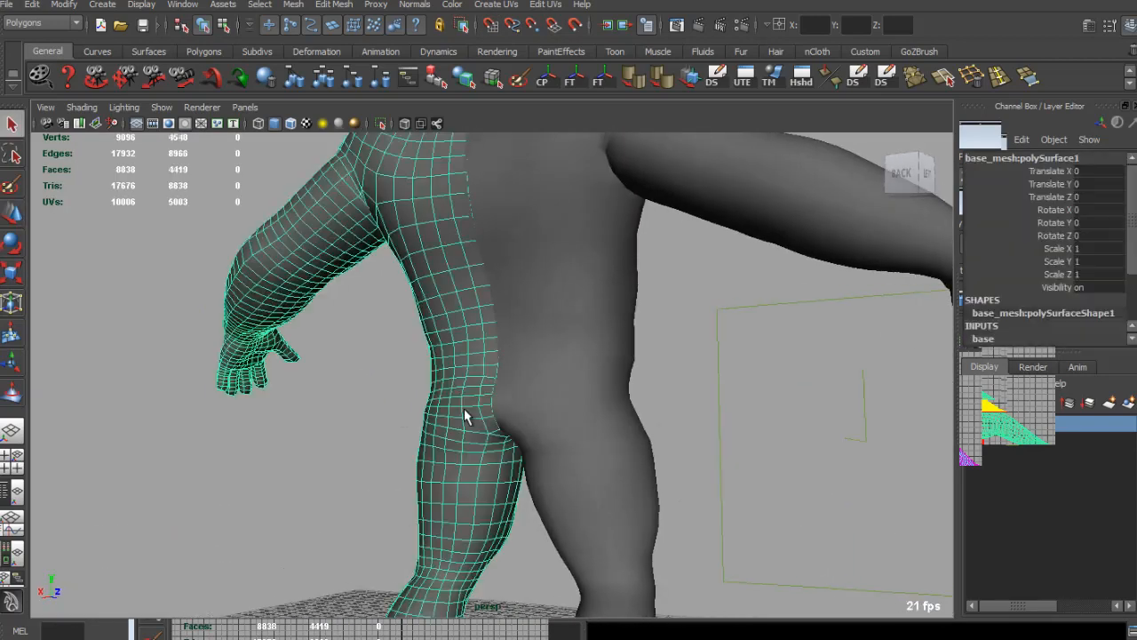
alt+drag(487, 398, 462, 417)
right_drag(462, 418, 462, 454)
click(463, 425)
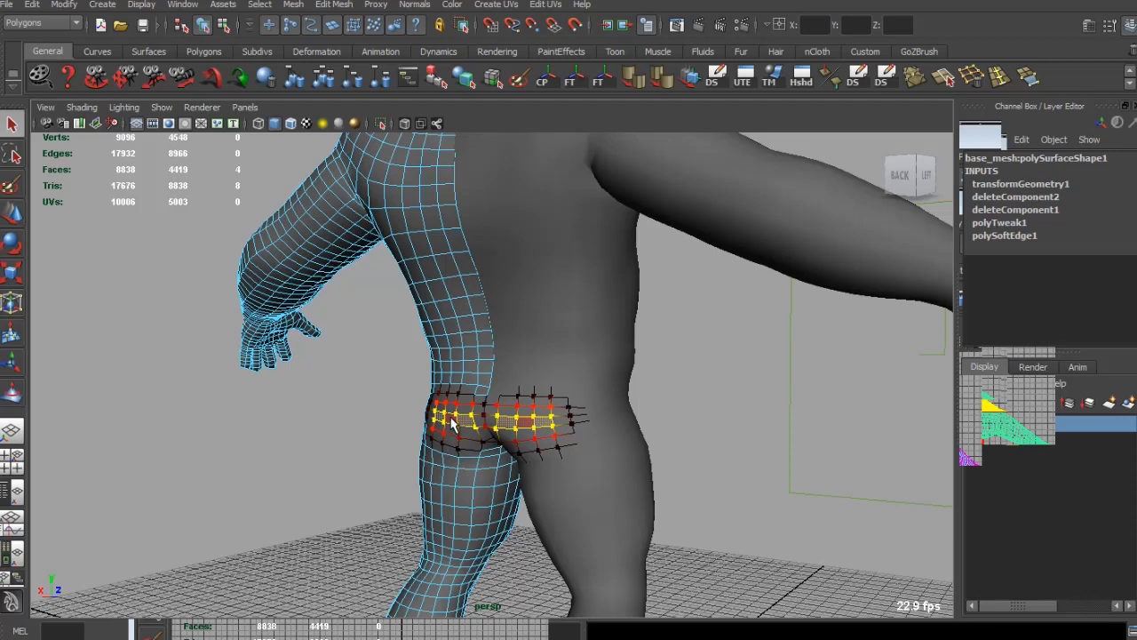
alt+drag(493, 436, 436, 414)
alt+right_drag(436, 414, 605, 459)
Soft-select two faces at the centre of the buttocks, change the falloff radius, and undo the last change.
click(540, 489)
alt+drag(540, 489, 590, 470)
key(b)
mouse_move(590, 470)
mouse_down()
mouse_move(480, 457)
mouse_move(590, 460)
mouse_up()
key(ctrl+z)
alt+right_drag(596, 447, 568, 450)
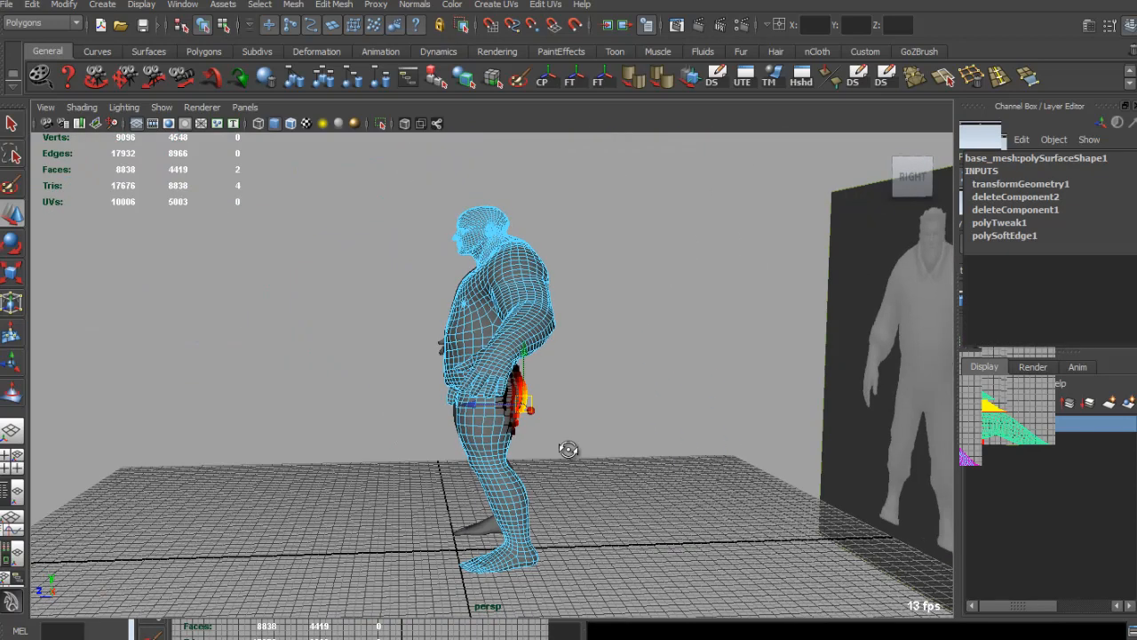
Shape the lower centre of the buttocks with the soft-selected faces and return to object selection with nothing selected.
alt+drag(569, 449, 498, 458)
alt+right_drag(497, 458, 617, 477)
alt+drag(616, 477, 439, 465)
alt+right_drag(439, 465, 560, 471)
alt+drag(560, 471, 565, 425)
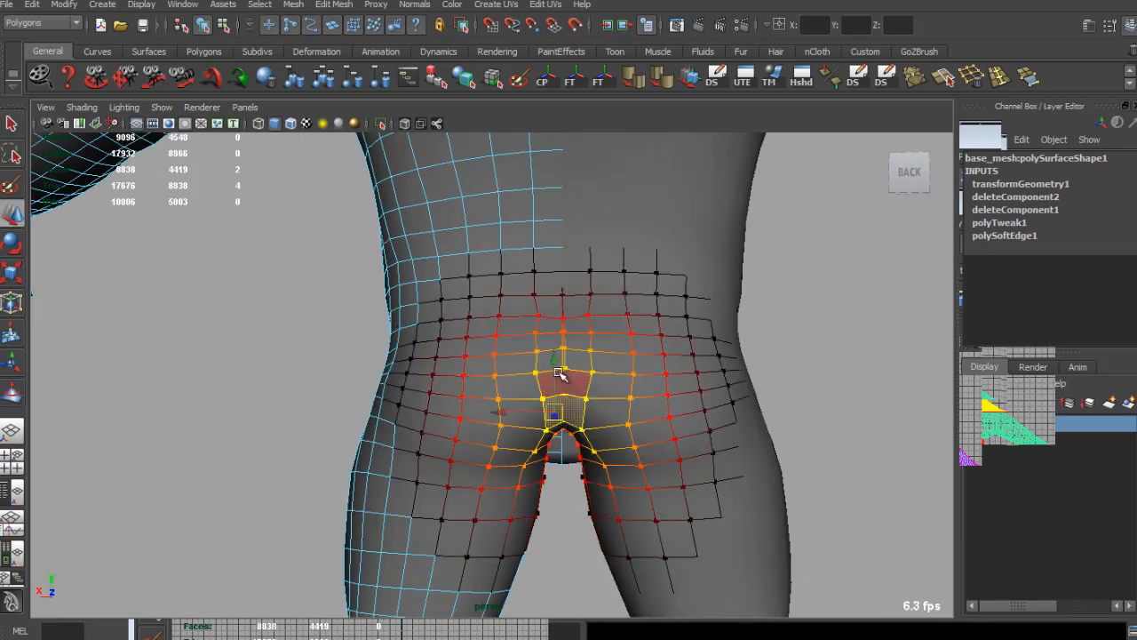
alt+drag(555, 381, 642, 413)
key(q)
click(721, 426)
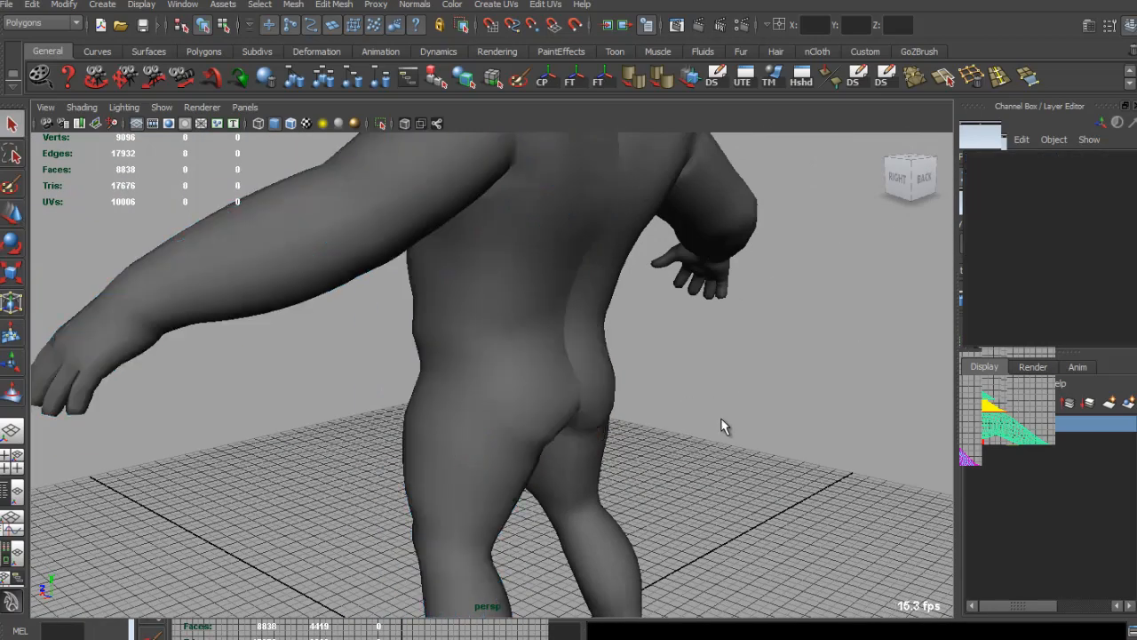
Soft-select two faces on the upper buttock, move them slightly upward, and clear the selection.
alt+drag(721, 426, 615, 396)
scroll(507, 406, down, 5)
scroll(533, 394, up, 5)
click(549, 391)
scroll(549, 397, up, 5)
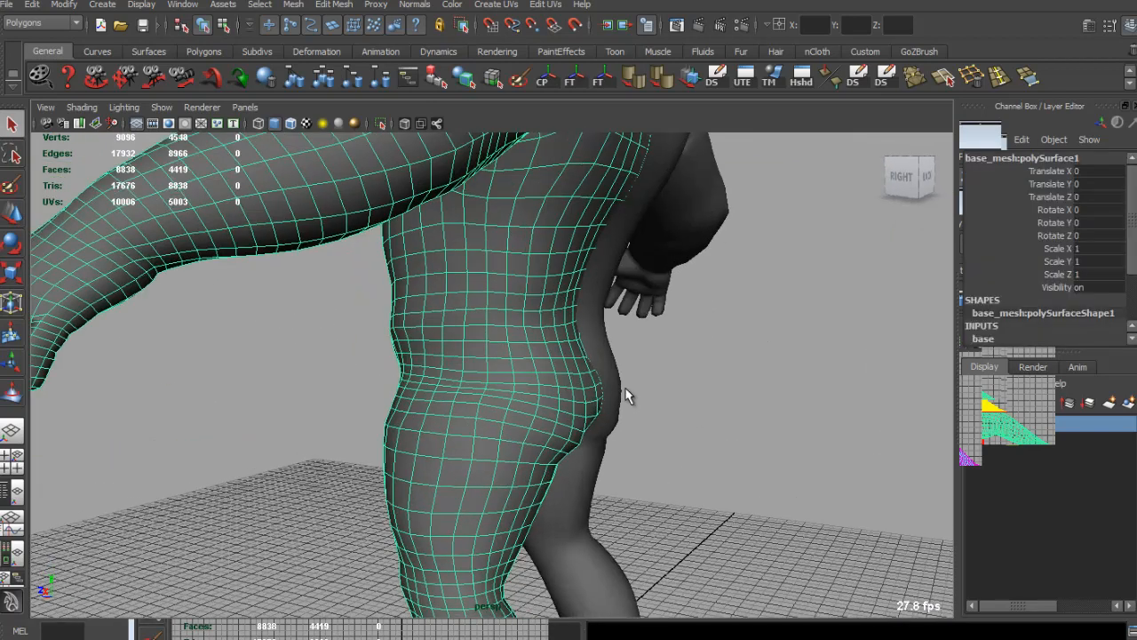
key(F8)
click(562, 376)
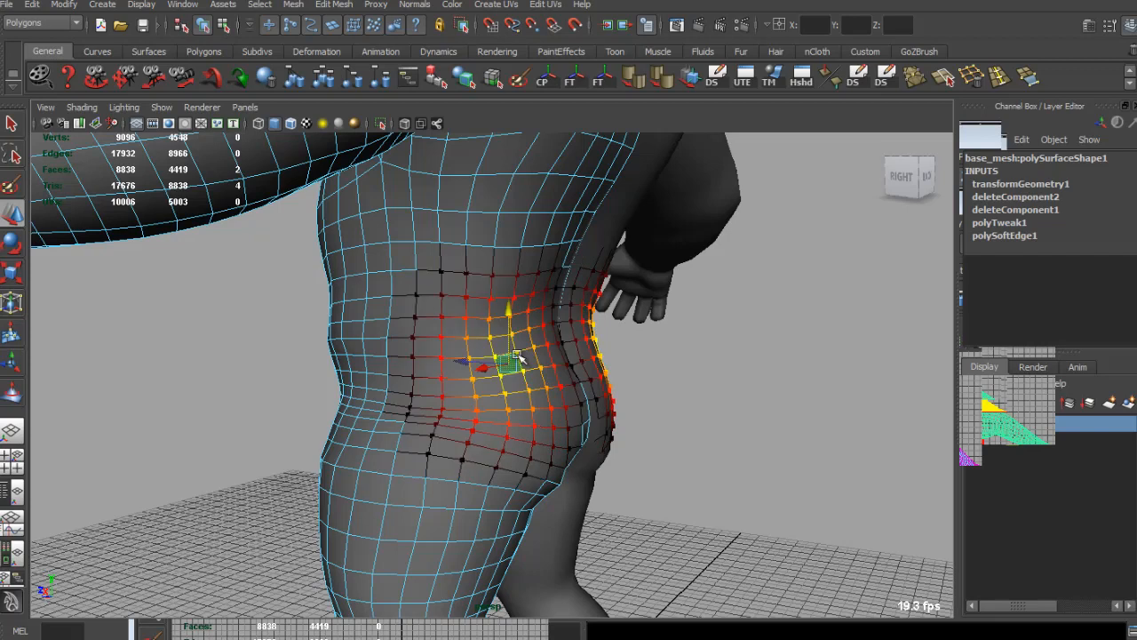
drag(509, 317, 509, 310)
alt+drag(603, 356, 465, 355)
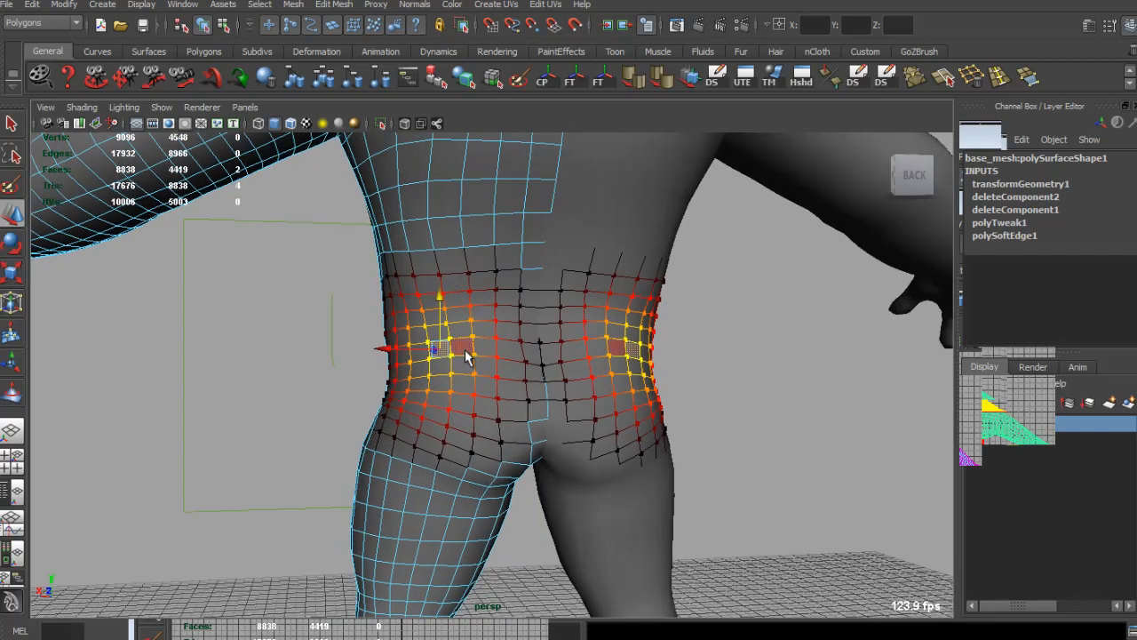
click(303, 342)
scroll(356, 351, down, 8)
alt+drag(368, 356, 584, 371)
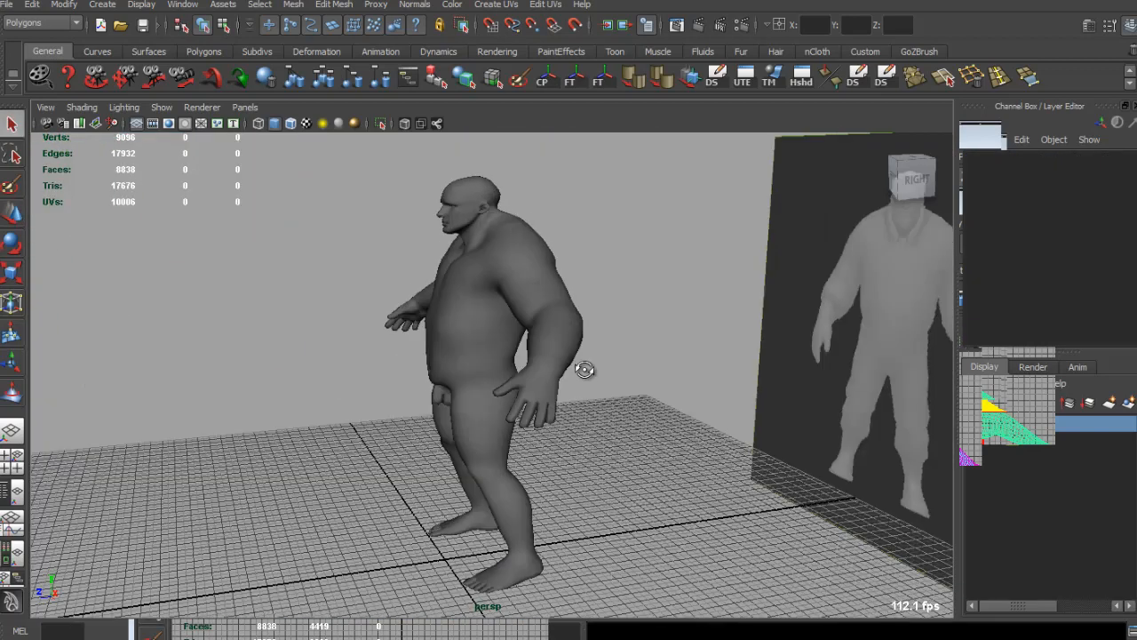
Switch the body half to vertex selection and reshape the front base of the neck with two soft-selected vertices.
alt+drag(449, 267, 599, 305)
scroll(596, 391, up, 6)
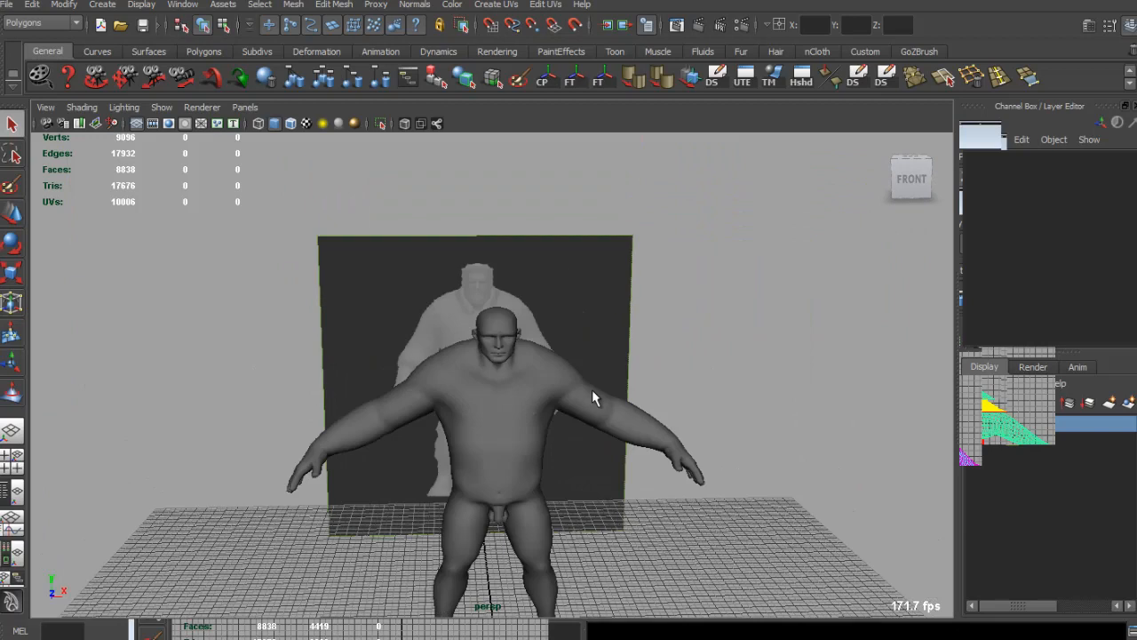
alt+drag(535, 349, 528, 345)
click(563, 338)
right_drag(563, 338, 536, 347)
click(538, 344)
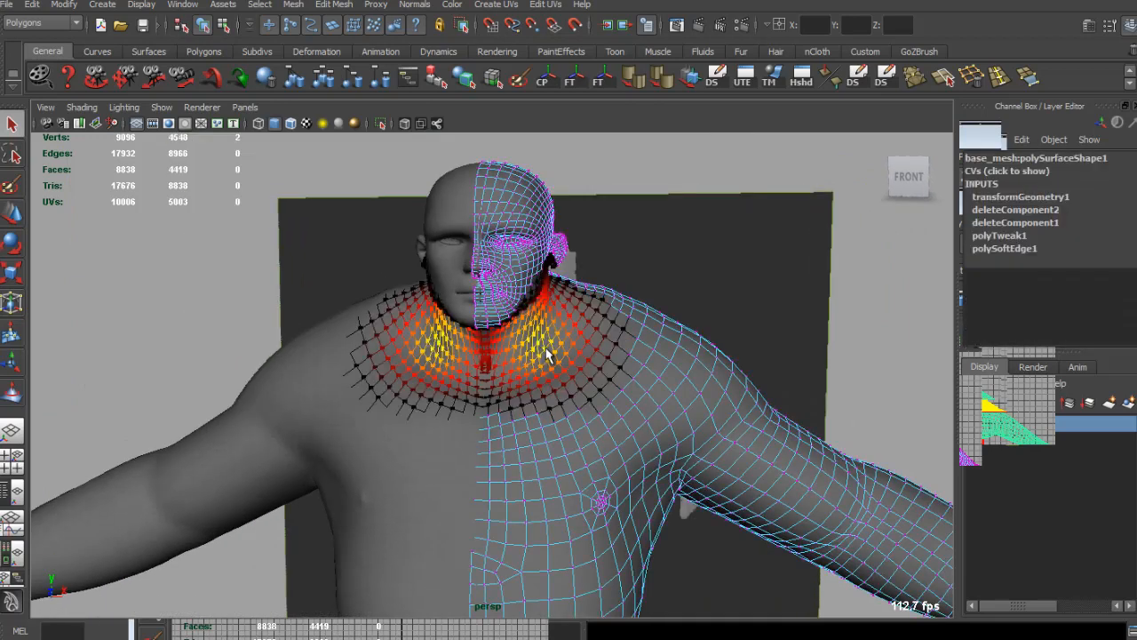
drag(548, 353, 492, 340)
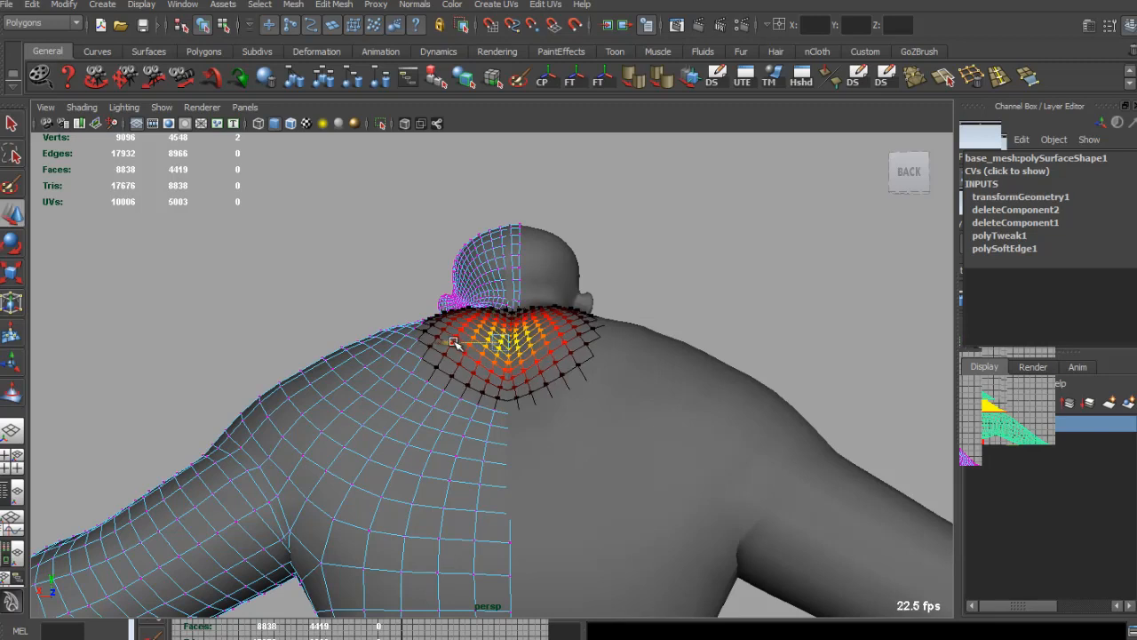
Adjust the nape and the top of the shoulders with soft-selected vertices, and return to object selection with nothing selected.
alt+drag(454, 341, 488, 303)
key(z)
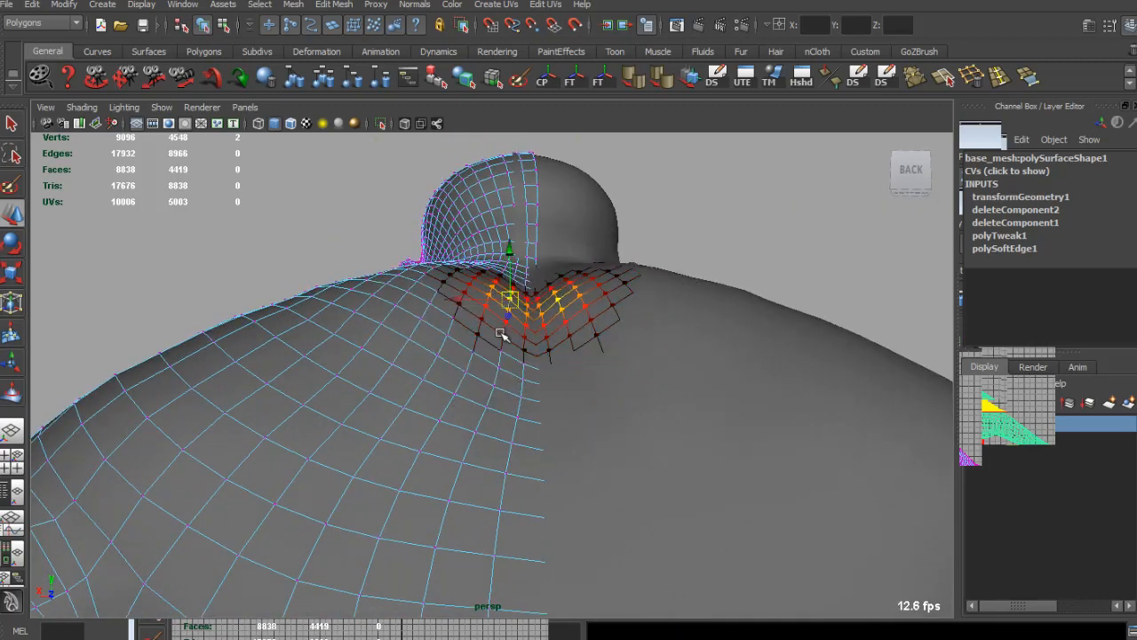
alt+drag(509, 329, 368, 322)
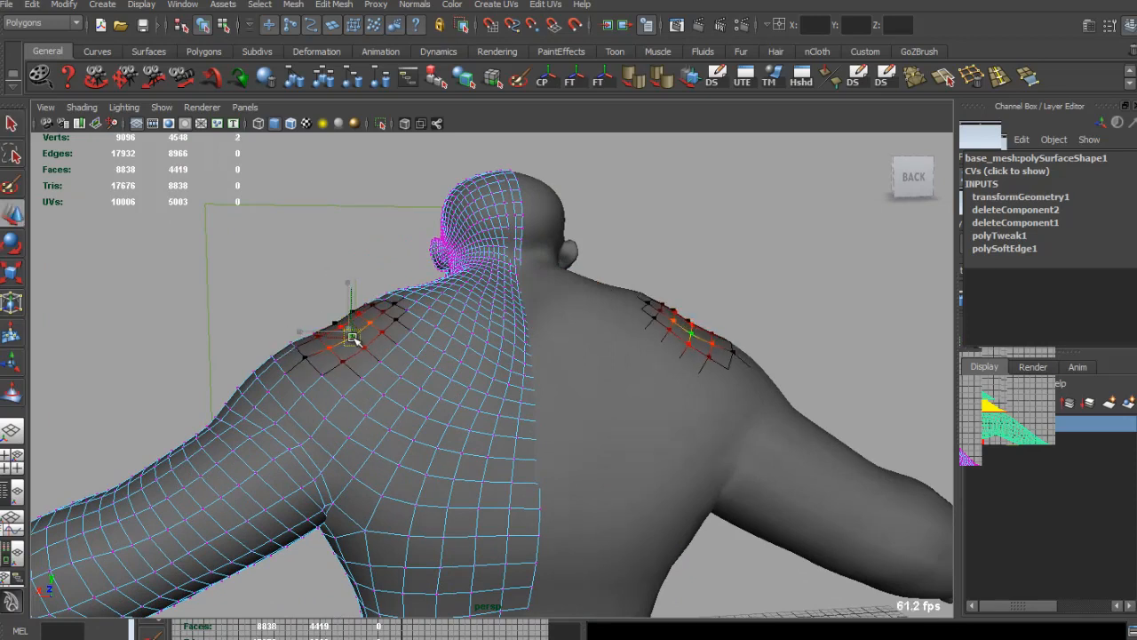
alt+drag(353, 338, 676, 340)
alt+drag(604, 295, 657, 293)
key(q)
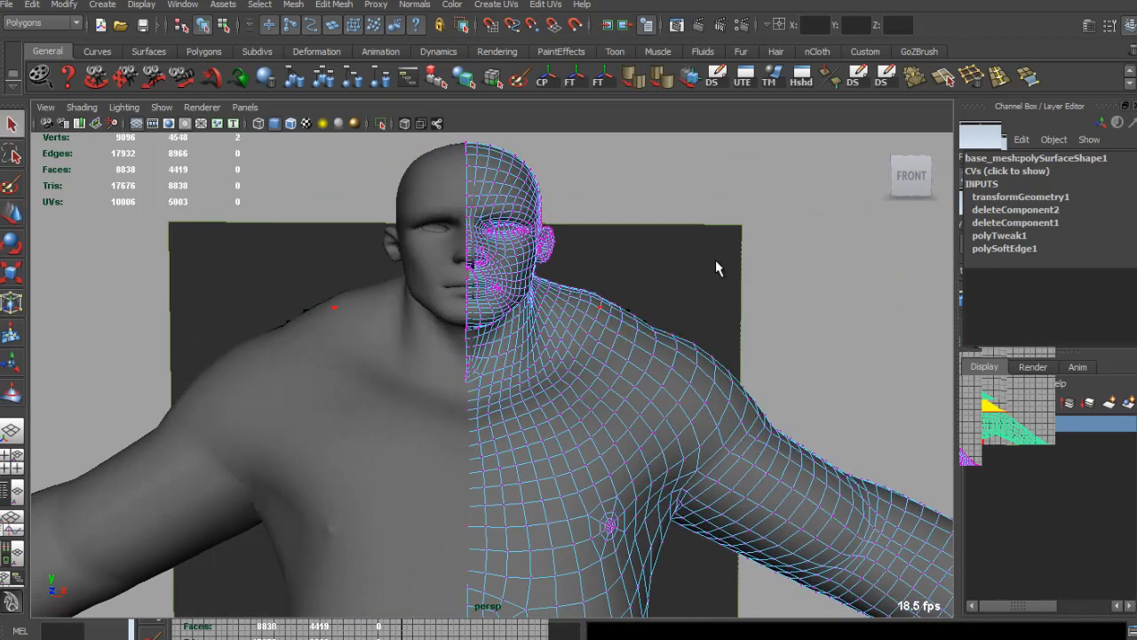
click(716, 261)
Soft-select the vertices of the whole head, scale the head narrower from front to back, and clear the selection.
alt+right_drag(716, 293, 642, 331)
alt+drag(642, 315, 475, 329)
alt+right_drag(475, 329, 484, 281)
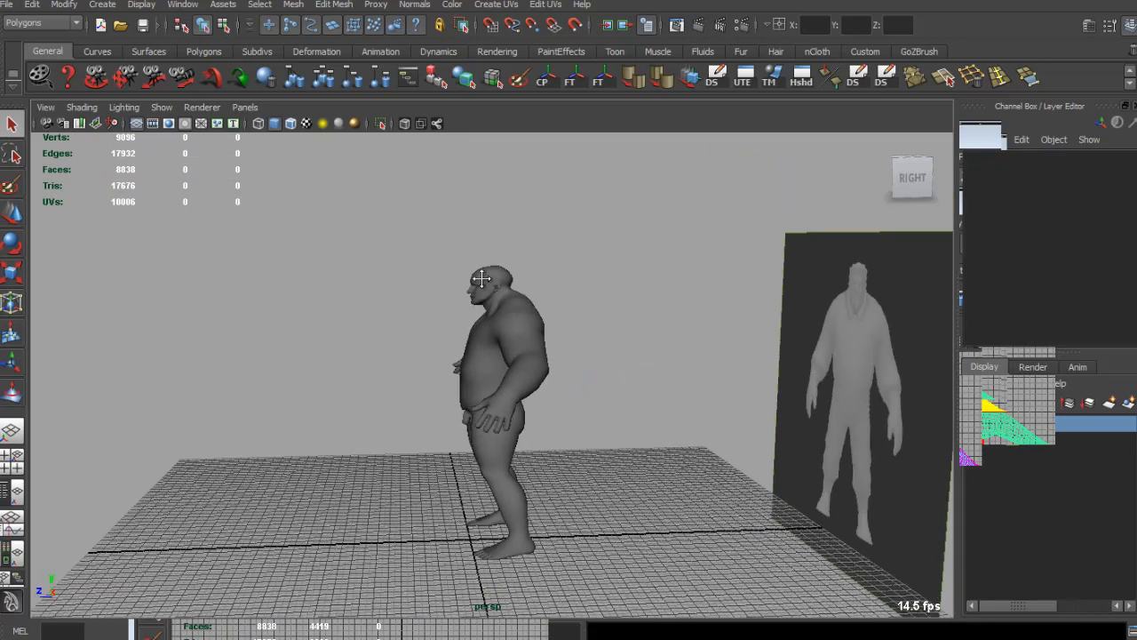
alt+drag(484, 281, 557, 293)
alt+middle_drag(545, 296, 579, 287)
alt+drag(578, 287, 498, 327)
alt+middle_drag(497, 327, 533, 462)
alt+right_drag(444, 341, 516, 340)
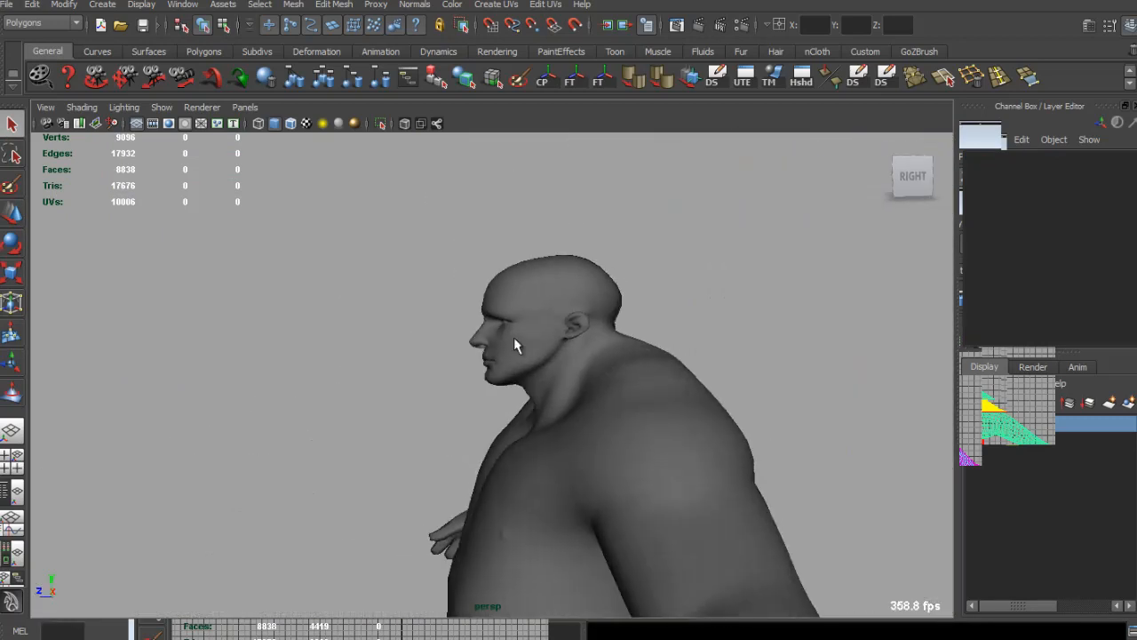
click(515, 341)
alt+drag(516, 328, 668, 302)
right_drag(595, 309, 578, 307)
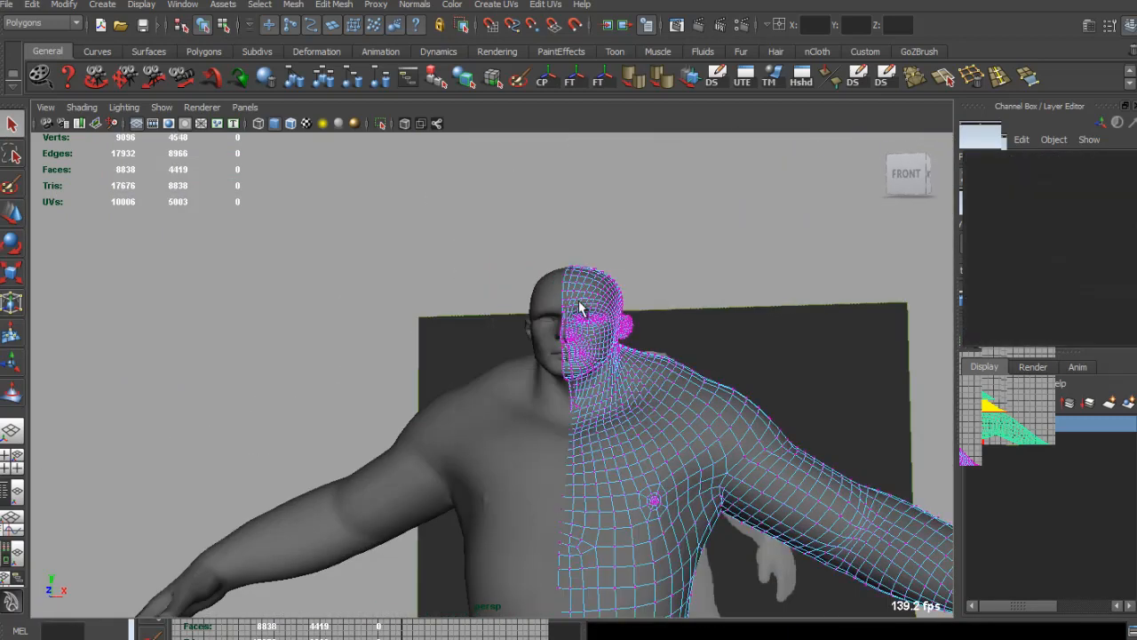
alt+drag(578, 307, 556, 371)
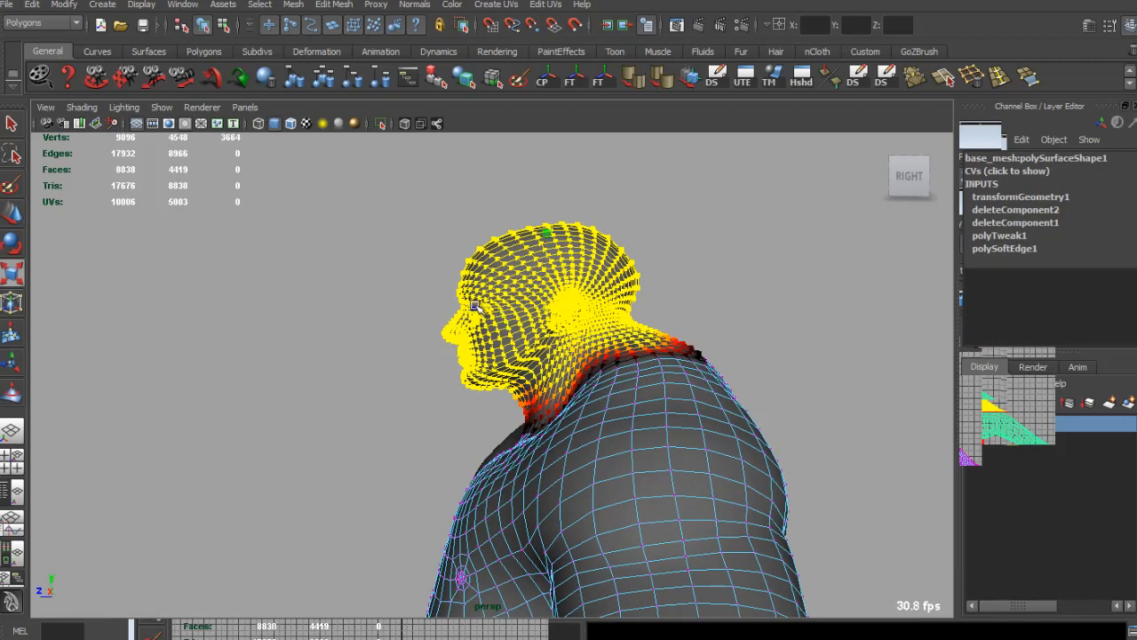
drag(475, 305, 479, 305)
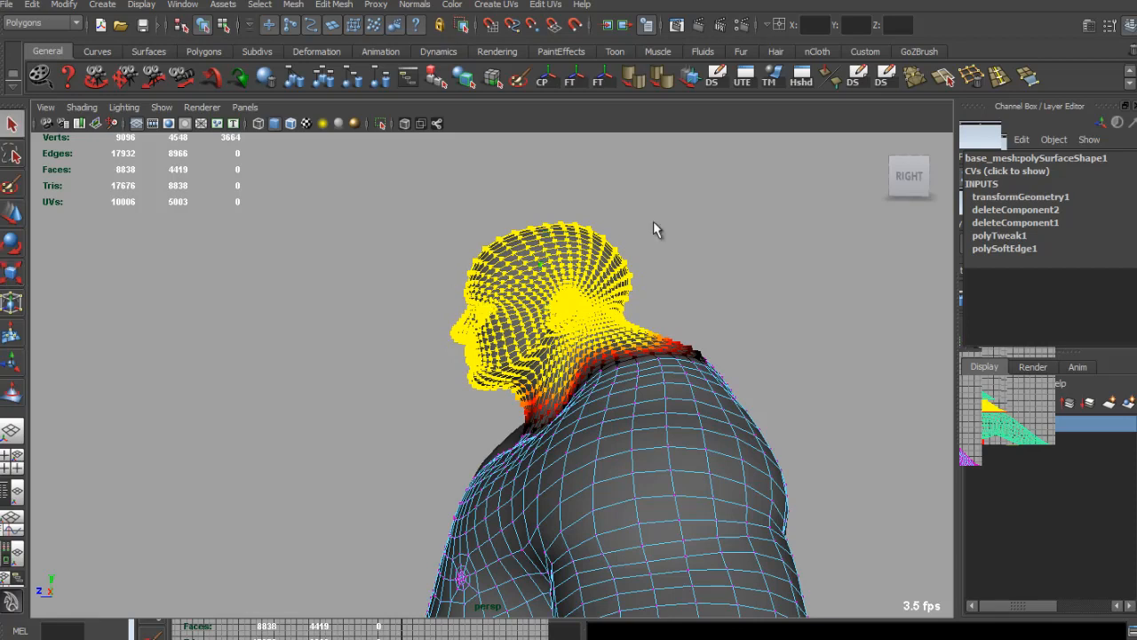
mouse_move(571, 305)
alt+mouse_down()
mouse_move(738, 255)
mouse_move(631, 294)
mouse_move(579, 275)
mouse_move(767, 300)
mouse_move(462, 315)
mouse_move(520, 320)
alt+mouse_up()
click(750, 282)
Soft-select the head and neck vertices of the body half and adjust their position with the Move tool.
click(613, 300)
alt+middle_drag(613, 307, 524, 300)
alt+drag(524, 299, 524, 261)
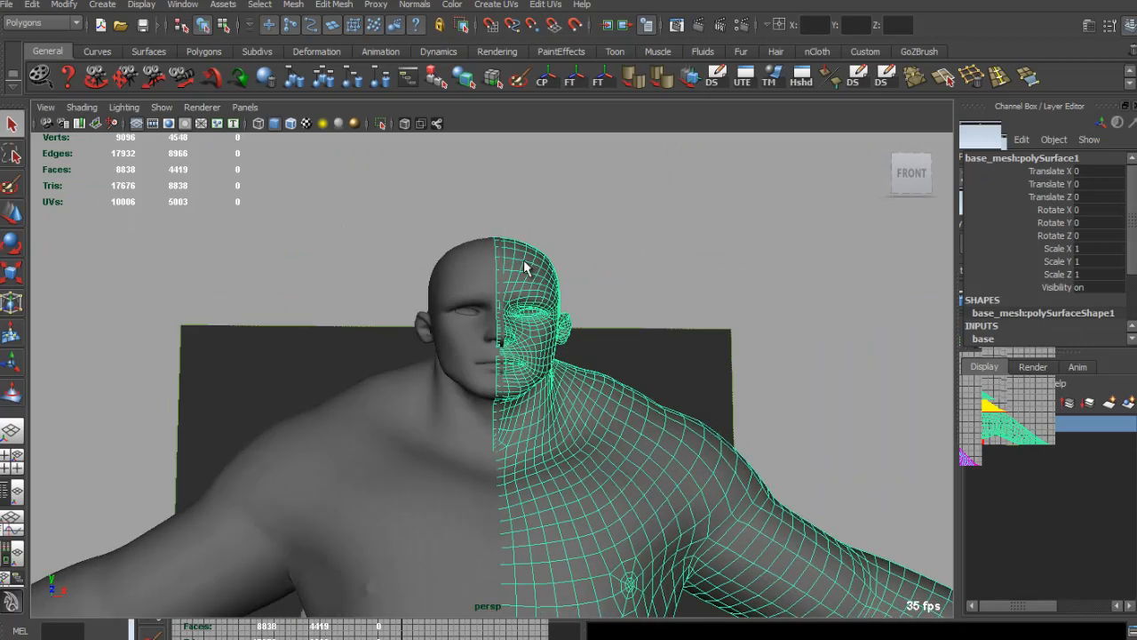
right_drag(524, 267, 480, 267)
alt+drag(525, 272, 511, 267)
drag(446, 194, 531, 369)
drag(583, 418, 584, 419)
key(w)
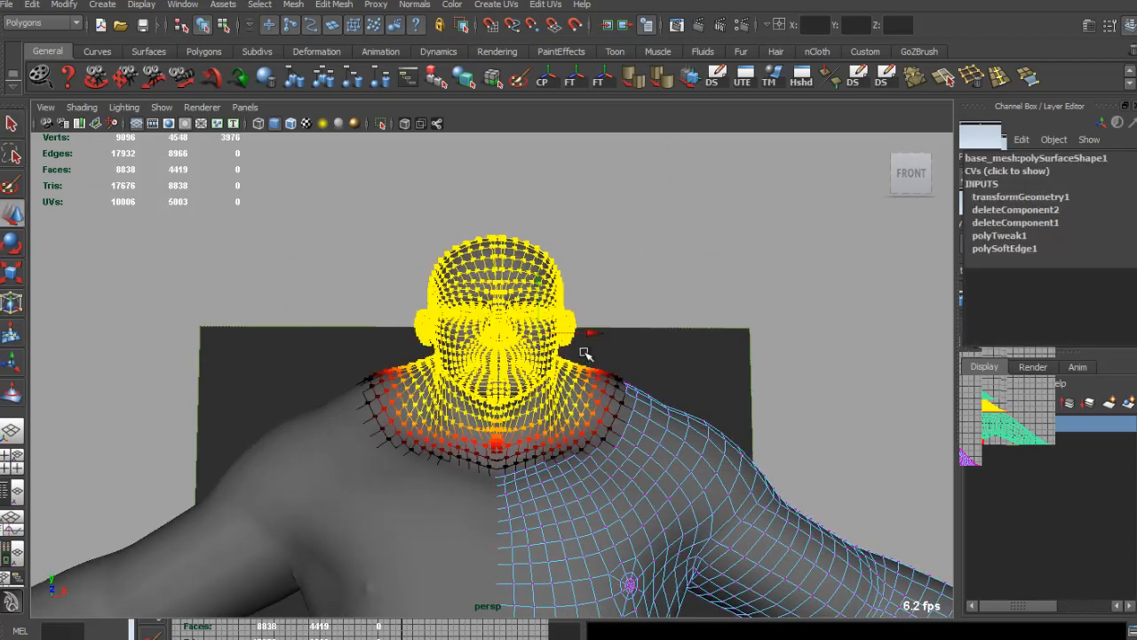
alt+right_drag(563, 332, 658, 391)
alt+drag(658, 391, 578, 318)
alt+drag(718, 279, 680, 282)
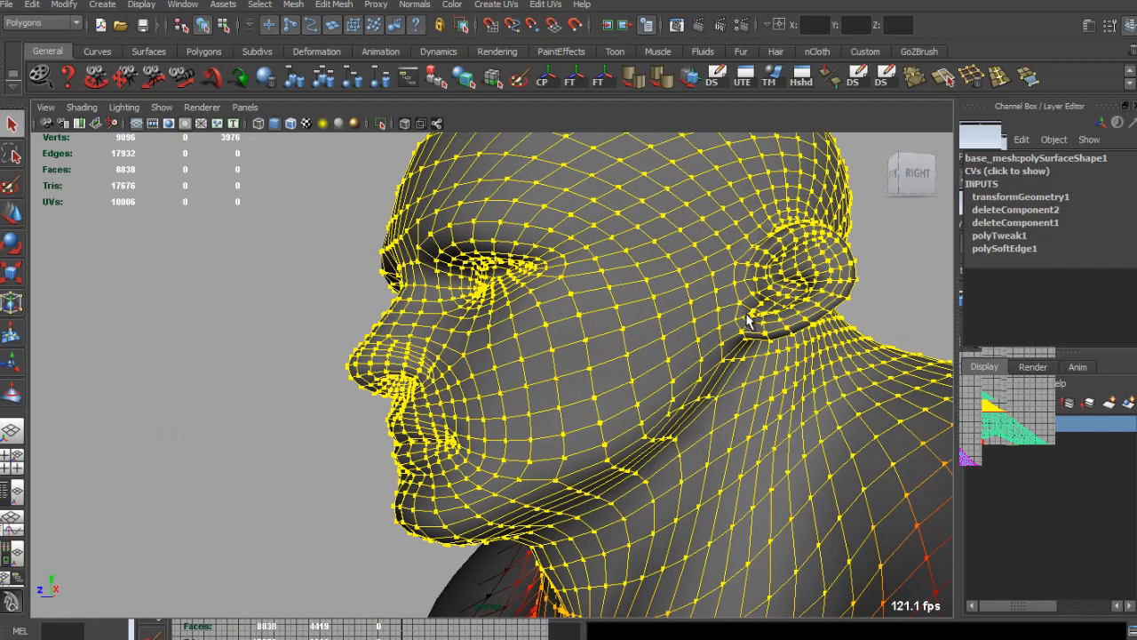
Soft-select two faces below the earlobe, adjust the falloff radius, and move them to reshape the back of the jaw.
click(758, 334)
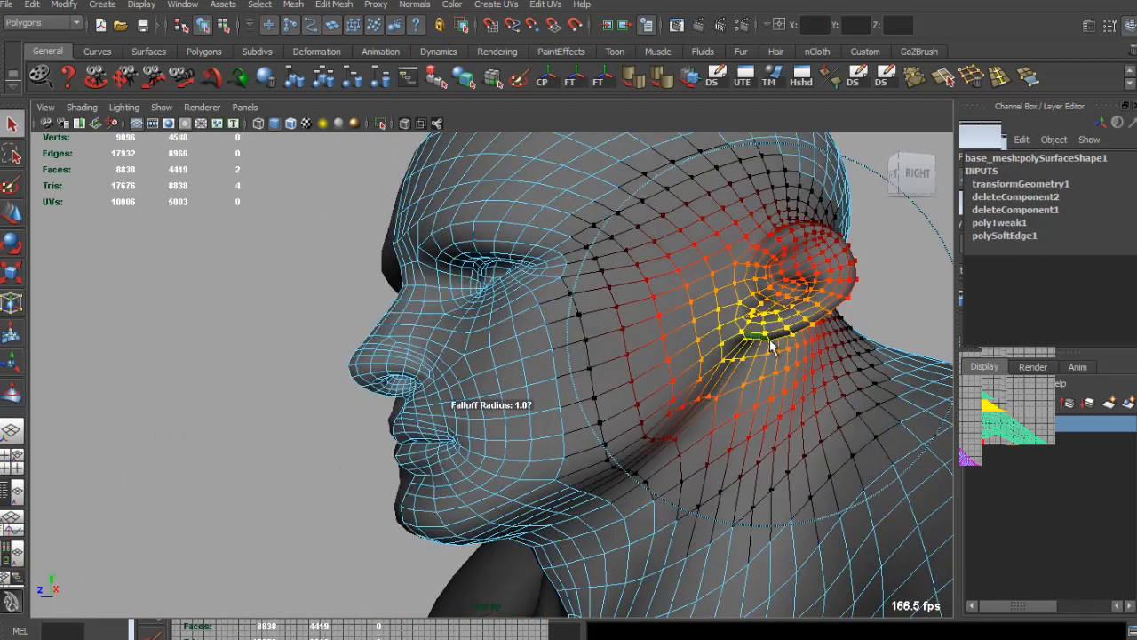
drag(761, 331, 705, 364)
key(ctrl+z)
drag(693, 295, 693, 309)
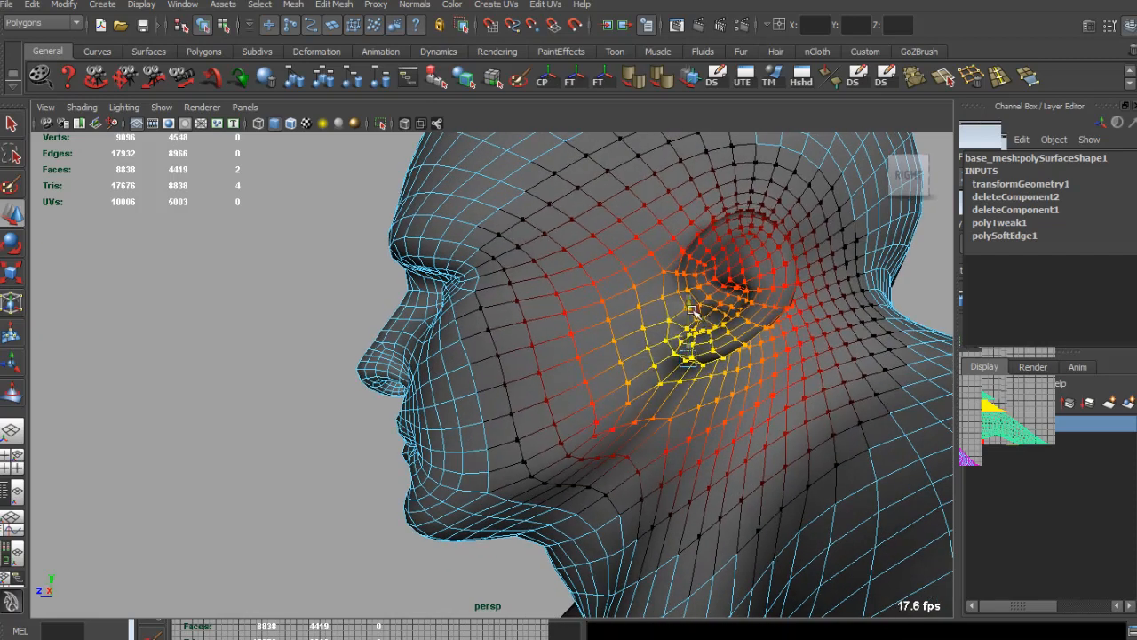
Reshape the jawline and chin with small groups of soft-selected faces, and return to object selection with nothing selected.
click(615, 436)
key(b)
drag(611, 445, 519, 495)
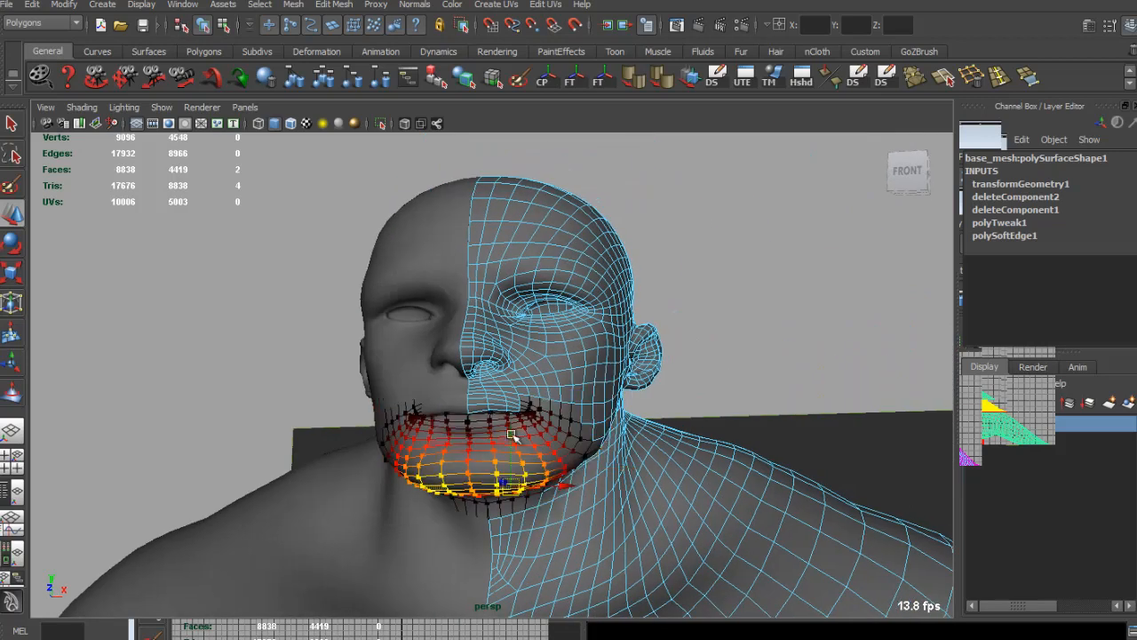
alt+drag(511, 433, 576, 477)
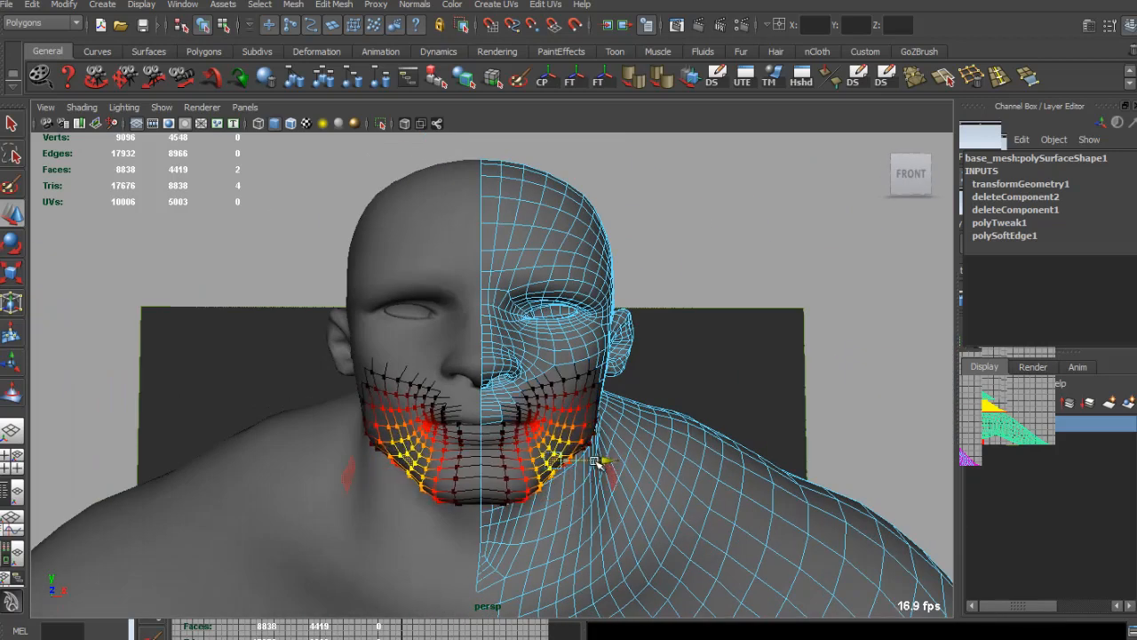
alt+drag(597, 462, 554, 354)
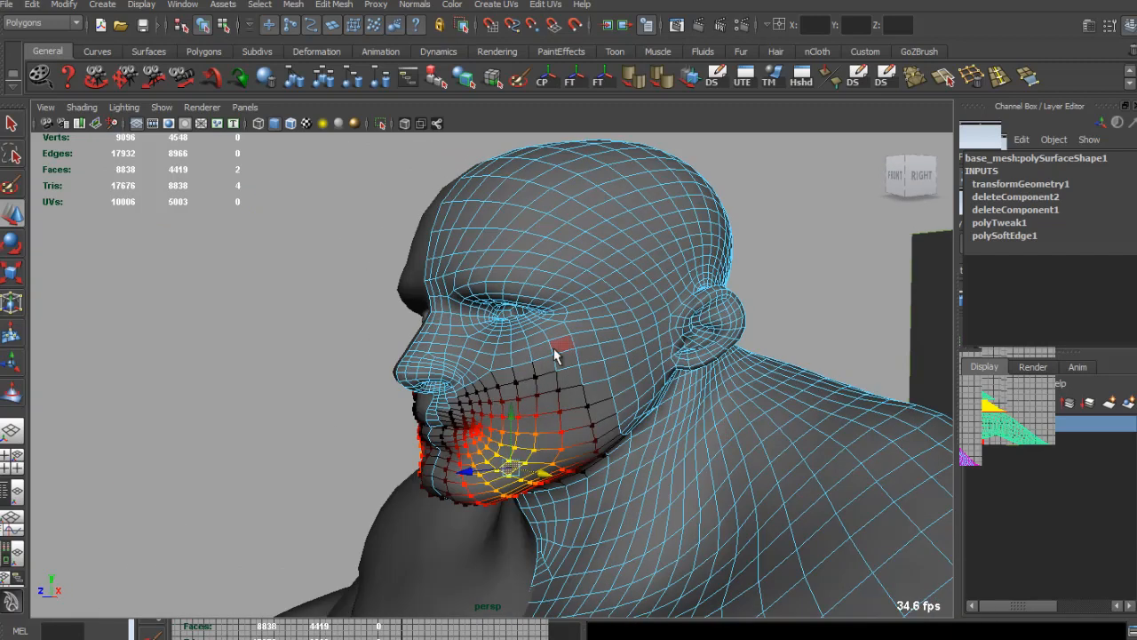
key(q)
click(826, 247)
alt+drag(826, 247, 732, 252)
click(825, 289)
Switch the body half to face selection, soft-select the upper forehead faces and reshape the forehead with the Move tool.
alt+right_drag(825, 289, 604, 280)
alt+drag(605, 280, 639, 333)
alt+right_drag(639, 333, 581, 238)
alt+drag(581, 238, 356, 249)
alt+middle_drag(574, 222, 609, 382)
alt+right_drag(479, 293, 578, 279)
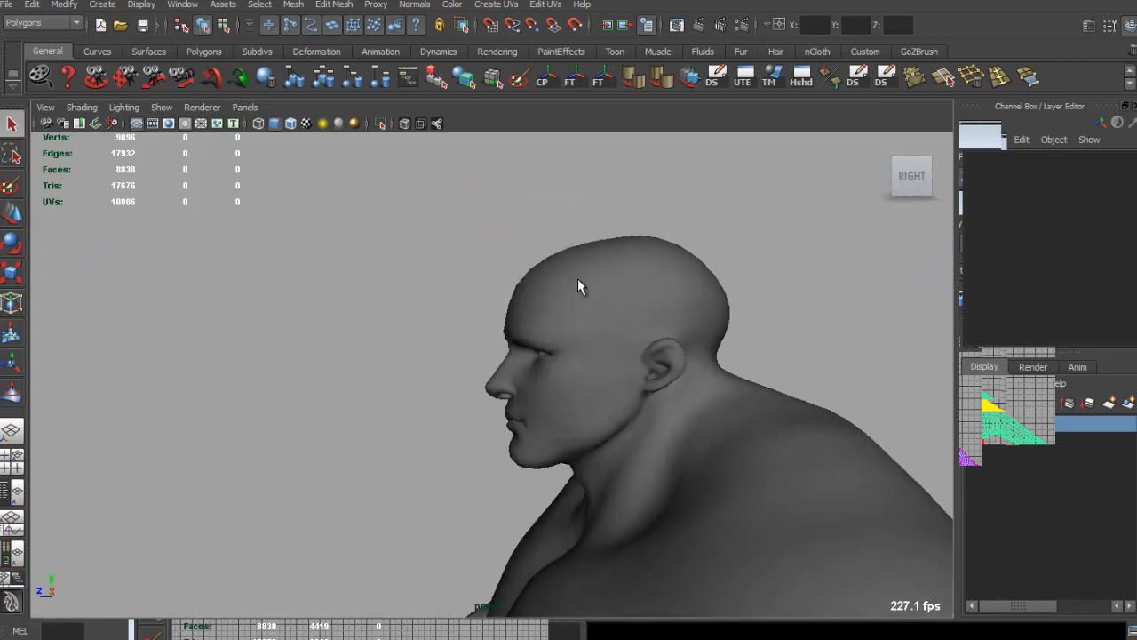
click(577, 278)
scroll(578, 278, up, 2)
alt+middle_drag(577, 278, 541, 316)
right_drag(541, 318, 543, 387)
drag(492, 285, 521, 307)
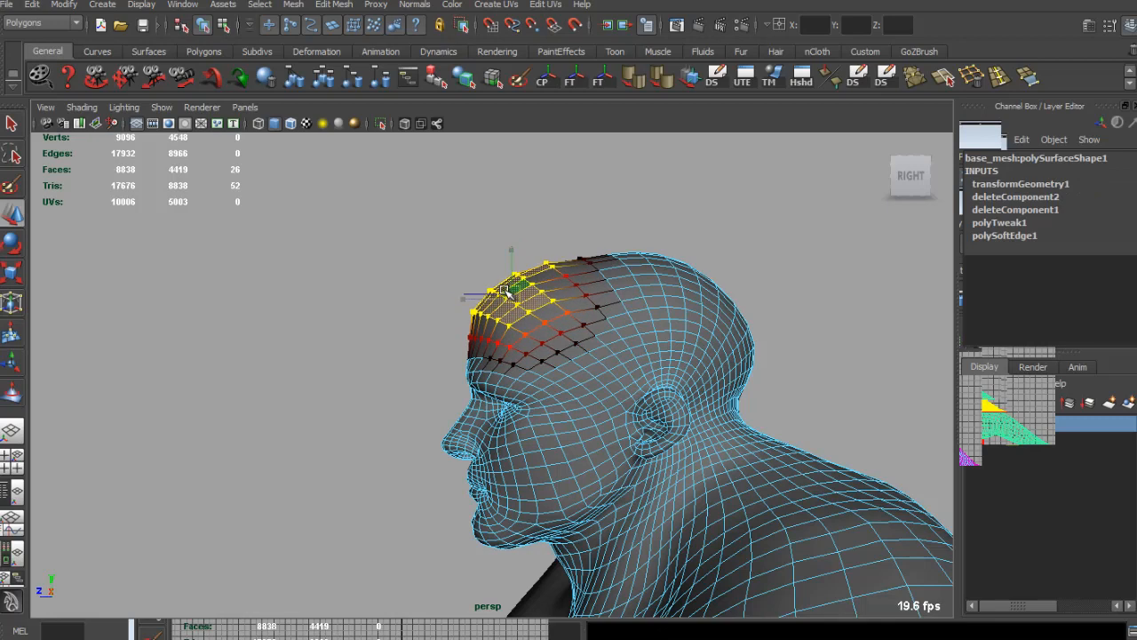
Soft-select the faces at the back of the head with a 1.04 falloff radius, adjust the skull, and clear the selection.
alt+drag(629, 303, 756, 325)
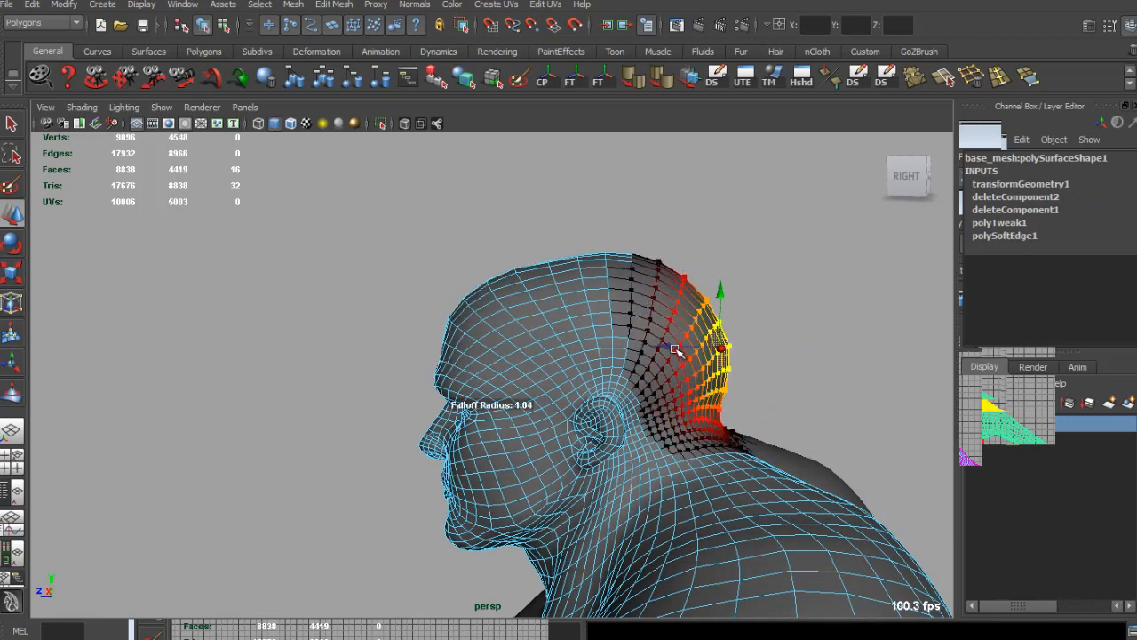
alt+drag(654, 348, 665, 337)
click(565, 243)
Soft-select vertices on the crown of the head, raise them slightly, and return to object selection with nothing selected.
scroll(573, 250, up, 2)
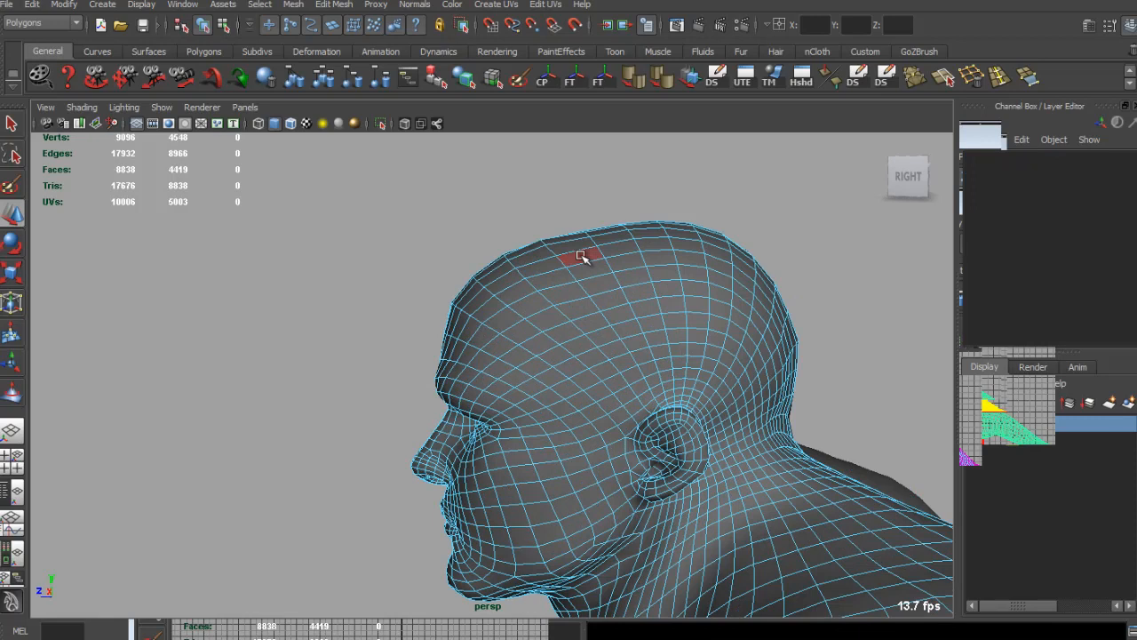
right_drag(608, 255, 547, 255)
drag(578, 220, 611, 257)
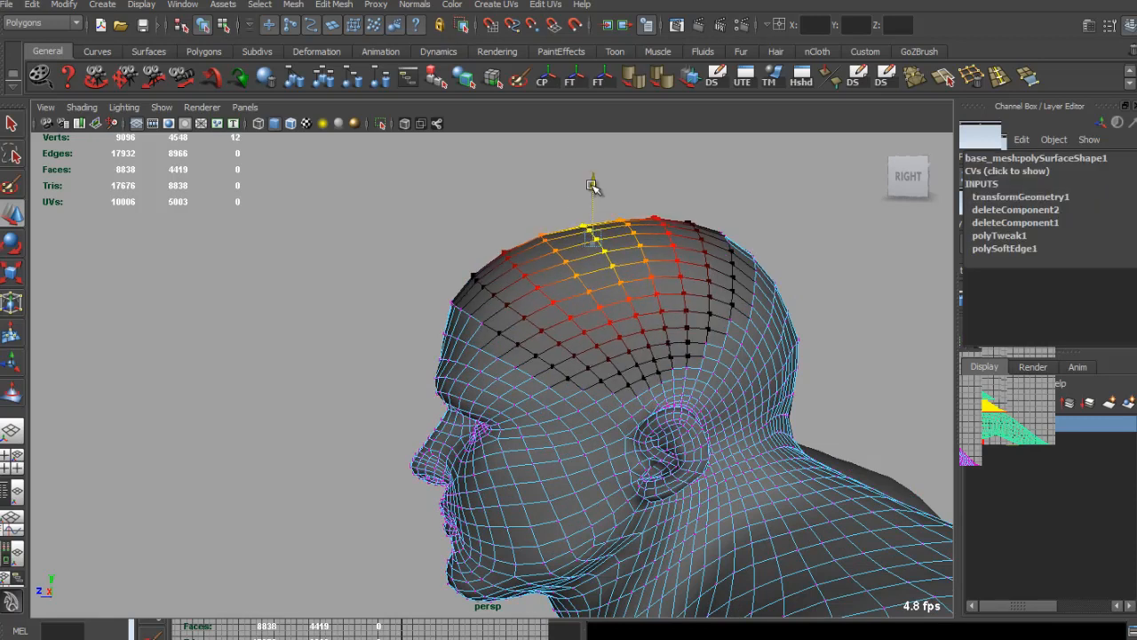
drag(592, 185, 593, 173)
scroll(609, 317, down, 3)
alt+drag(609, 318, 622, 330)
key(q)
right_drag(622, 329, 734, 284)
click(734, 284)
Soft-select faces on the lower belly and groin, adjust the falloff radius, reshape the area, and clear the selection.
alt+drag(607, 312, 840, 314)
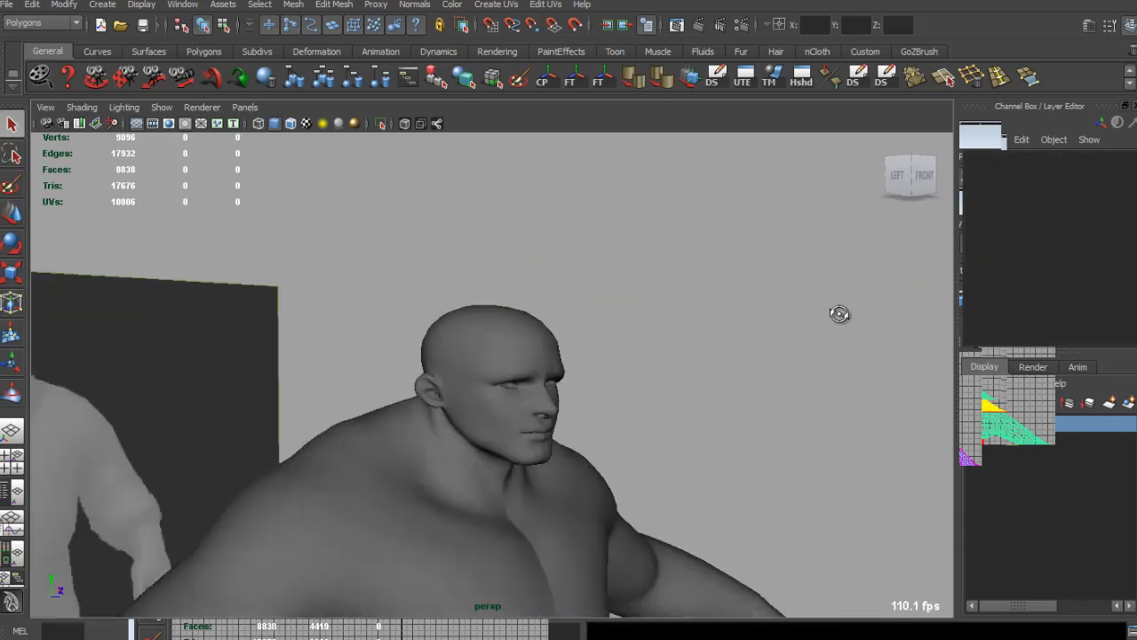
scroll(639, 355, down, 3)
alt+drag(640, 356, 619, 389)
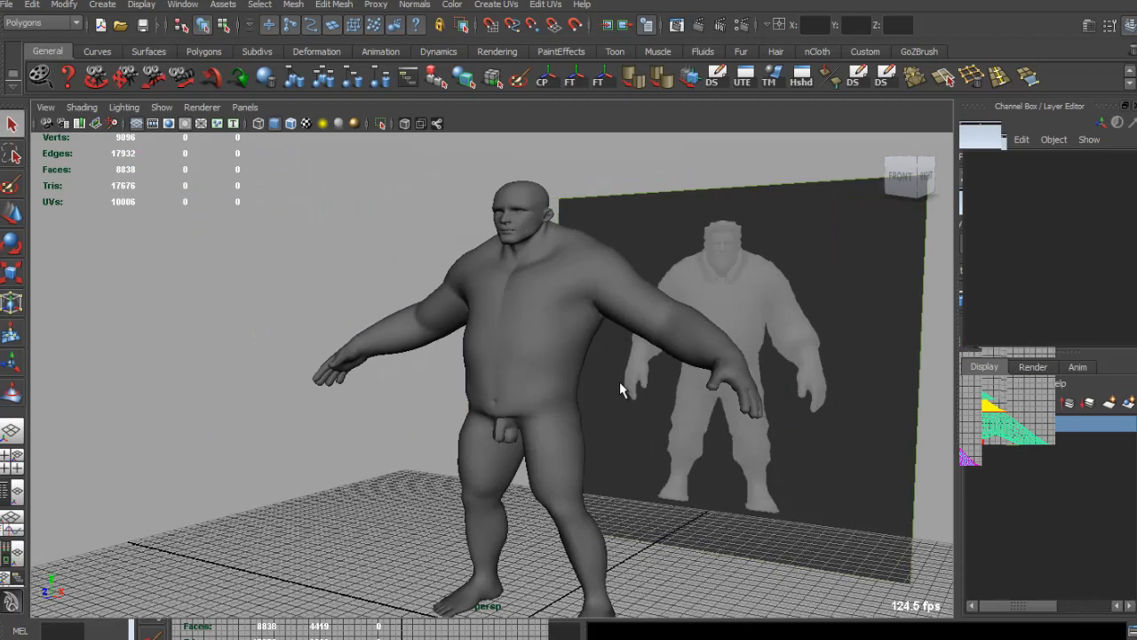
scroll(603, 373, up, 5)
click(603, 373)
right_drag(609, 412, 538, 418)
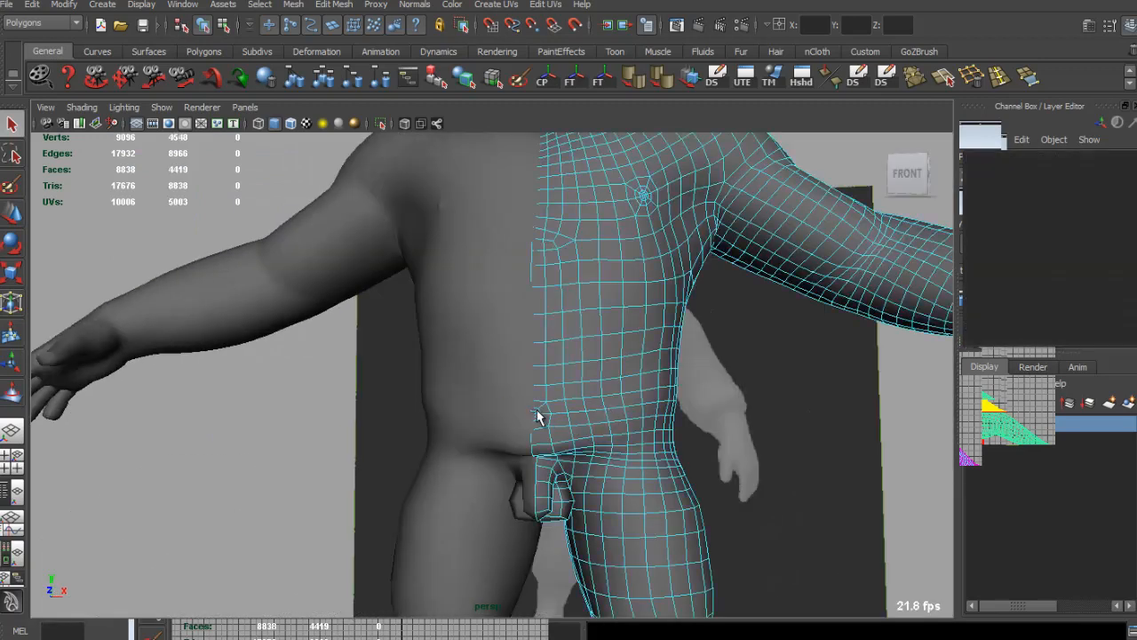
click(538, 418)
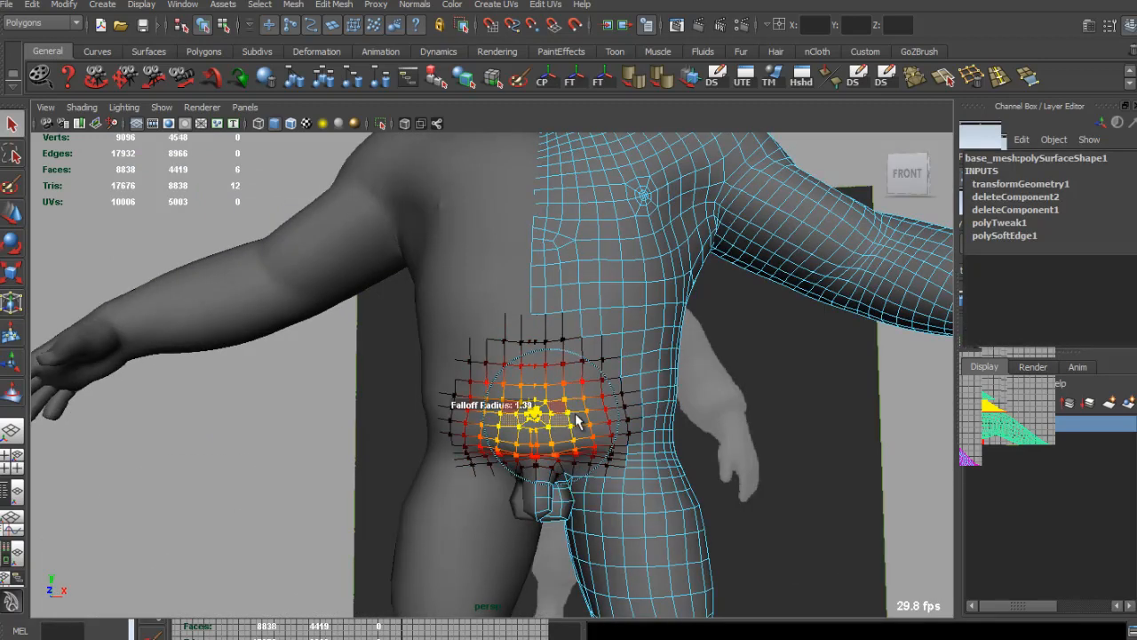
drag(549, 362, 648, 406)
alt+right_drag(648, 406, 470, 394)
alt+drag(470, 393, 554, 349)
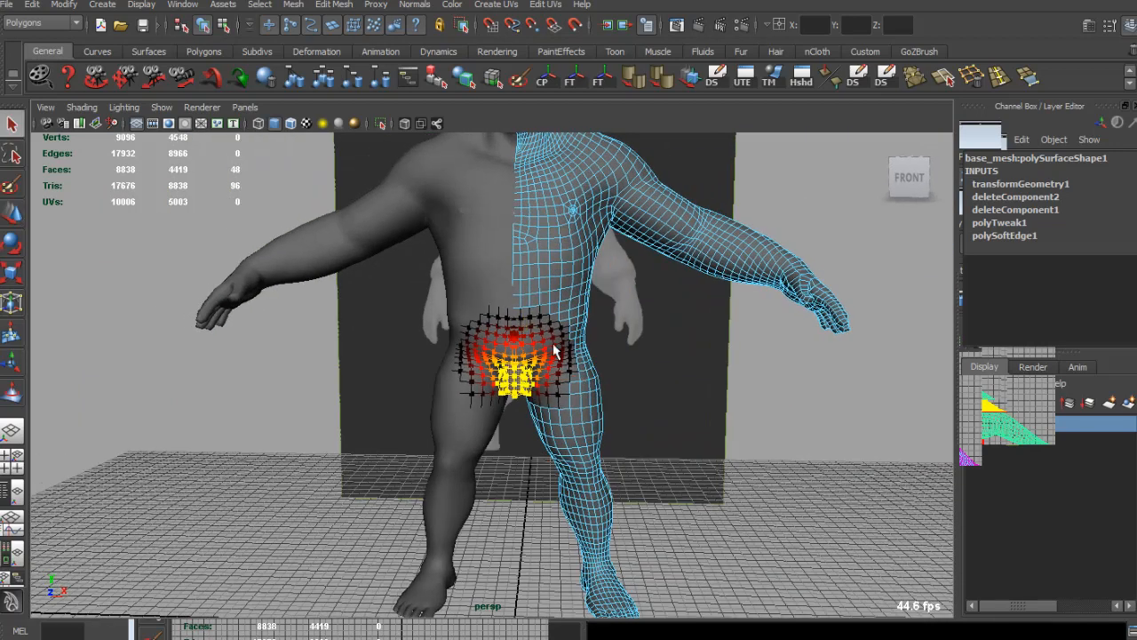
click(782, 410)
Smooth the crease between the lower belly and groin of the body half with the sculpting brush, and deselect the mesh.
alt+right_drag(659, 363, 436, 347)
alt+drag(435, 347, 397, 333)
alt+right_drag(396, 333, 471, 294)
click(544, 332)
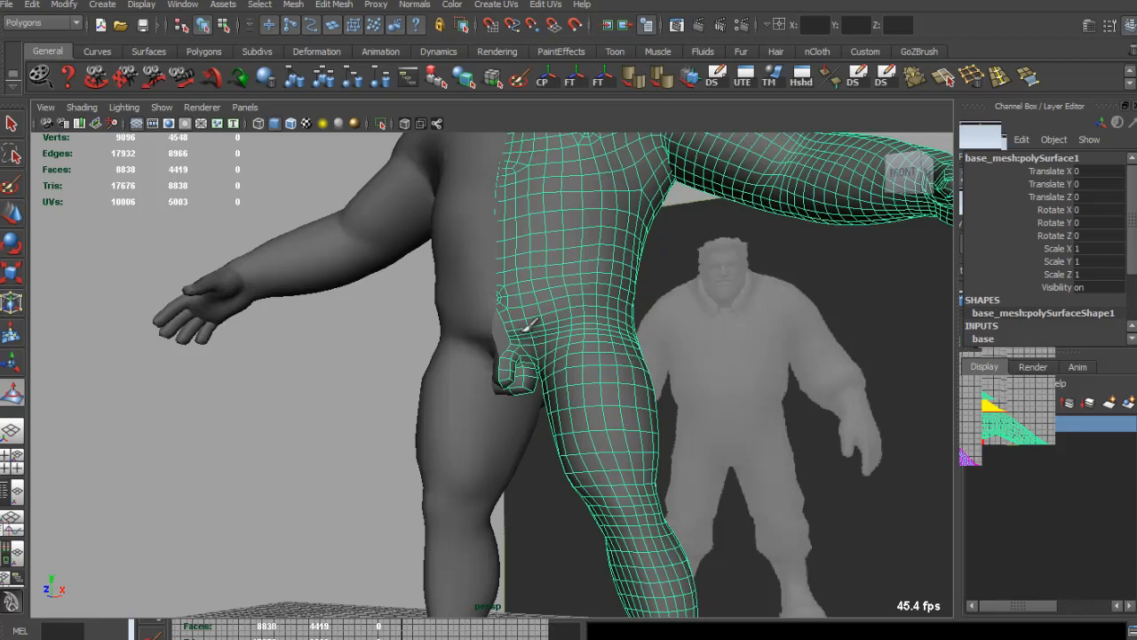
alt+drag(538, 320, 556, 329)
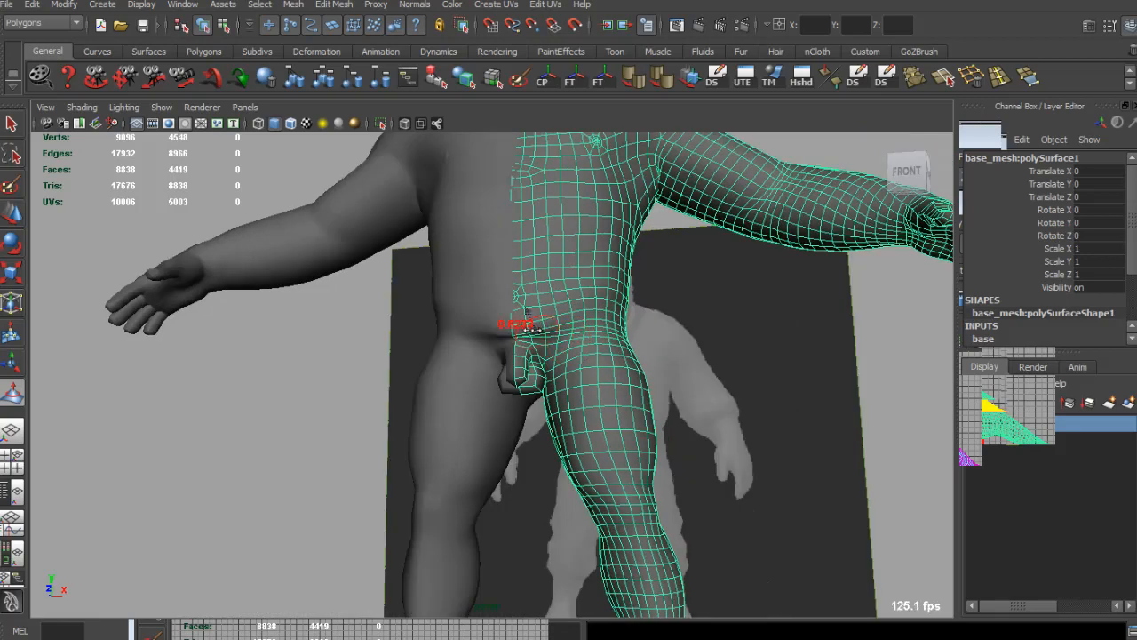
alt+drag(600, 335, 511, 345)
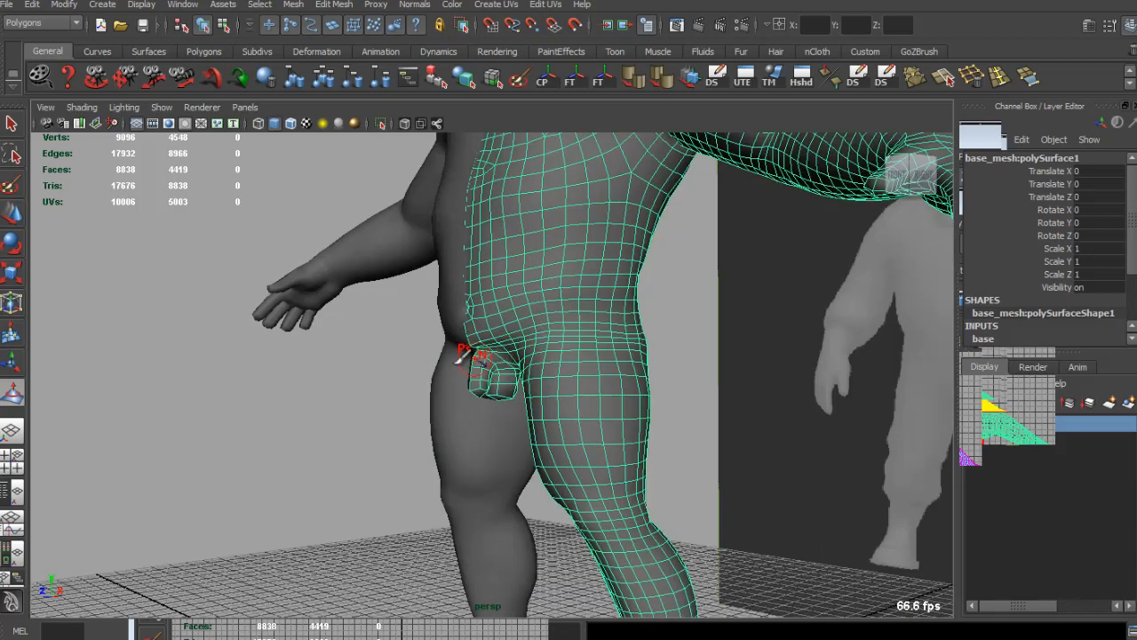
key(q)
click(513, 368)
Soft-select the faces just above the groin, move them to reshape its side profile, and return to object selection with nothing selected.
alt+right_drag(513, 368, 426, 346)
alt+drag(426, 347, 609, 325)
alt+right_drag(609, 325, 535, 307)
alt+drag(535, 307, 330, 340)
alt+right_drag(329, 340, 439, 365)
alt+drag(439, 365, 463, 375)
alt+right_drag(463, 376, 437, 417)
click(461, 391)
scroll(458, 389, up, 3)
drag(409, 415, 432, 423)
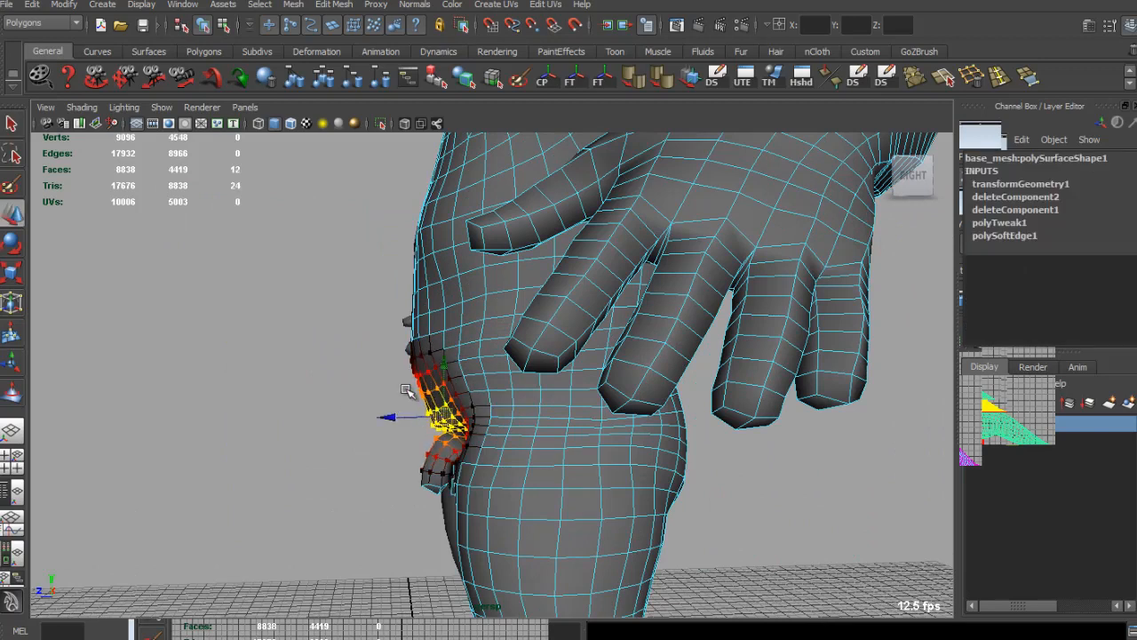
alt+drag(403, 386, 723, 391)
key(q)
right_drag(558, 373, 620, 346)
click(621, 355)
scroll(592, 394, down, 5)
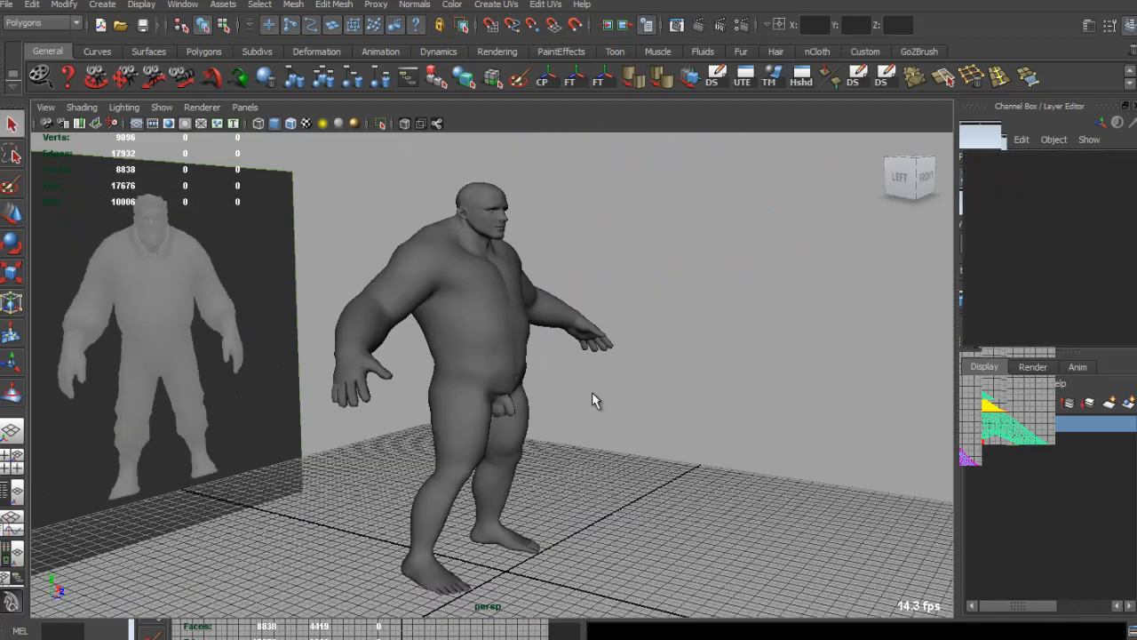
alt+drag(592, 392, 365, 389)
alt+middle_drag(365, 389, 487, 388)
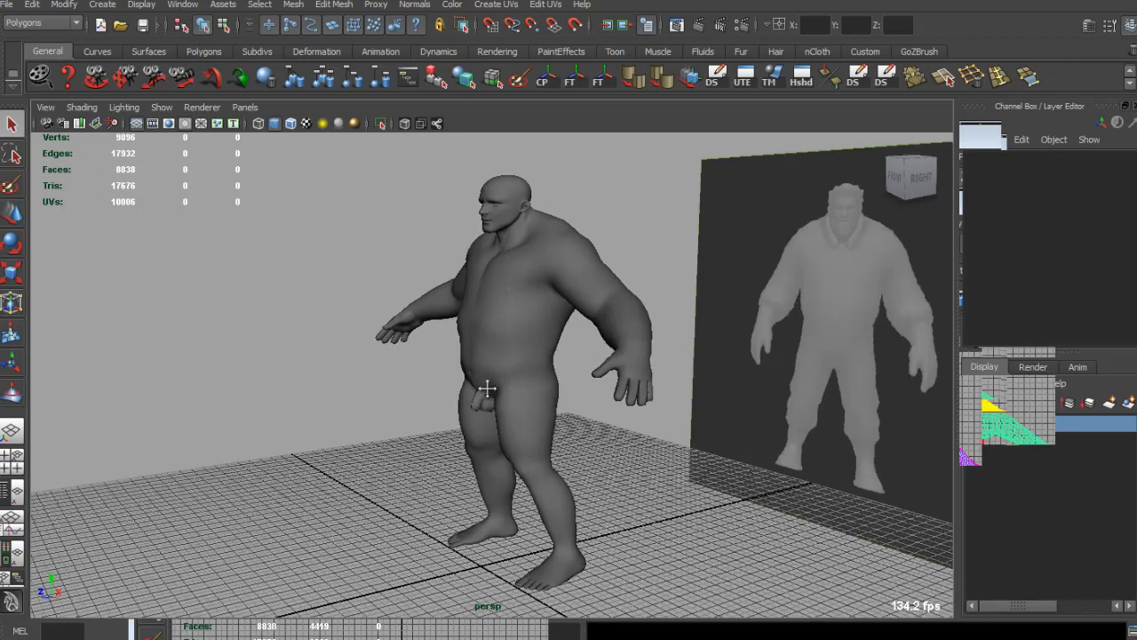
Soft-select the faces around the body half's knee with a falloff radius of about 2.27, reshape its side profile, and clear the selection.
alt+drag(486, 388, 448, 409)
click(507, 447)
scroll(507, 447, up, 3)
alt+middle_drag(507, 447, 500, 405)
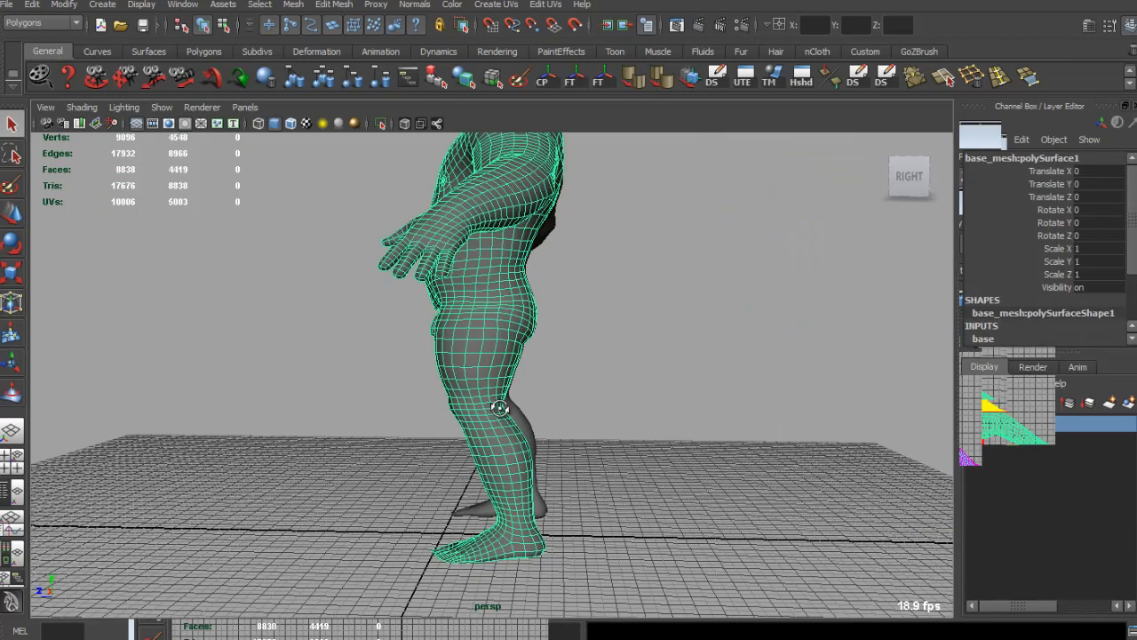
alt+drag(501, 404, 492, 428)
right_drag(493, 427, 492, 465)
drag(433, 402, 533, 429)
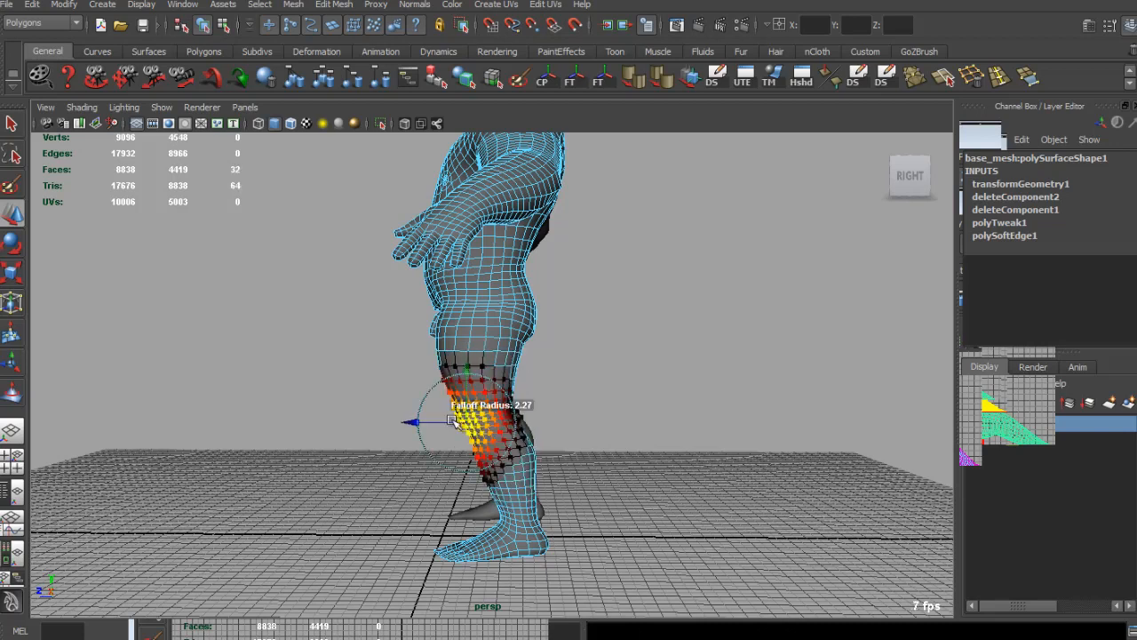
alt+drag(503, 492, 553, 444)
key(q)
click(644, 376)
Soft-select faces on the front of the knee, adjust the knee's shape, and return to object selection with nothing selected.
alt+drag(604, 391, 503, 386)
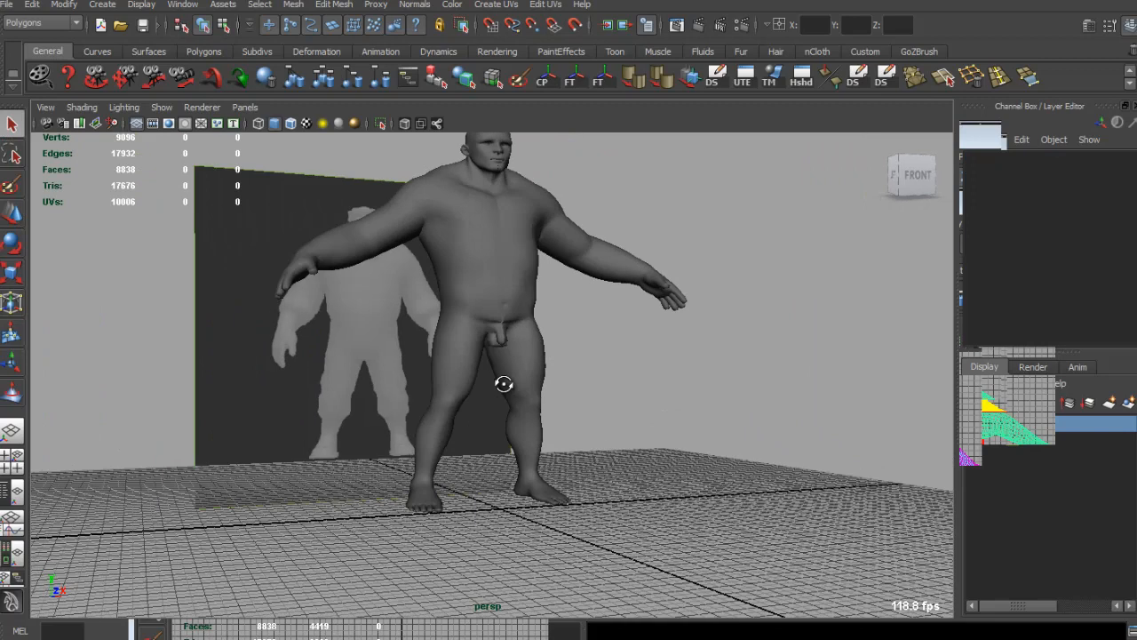
scroll(482, 397, up, 3)
click(571, 449)
key(F11)
click(556, 436)
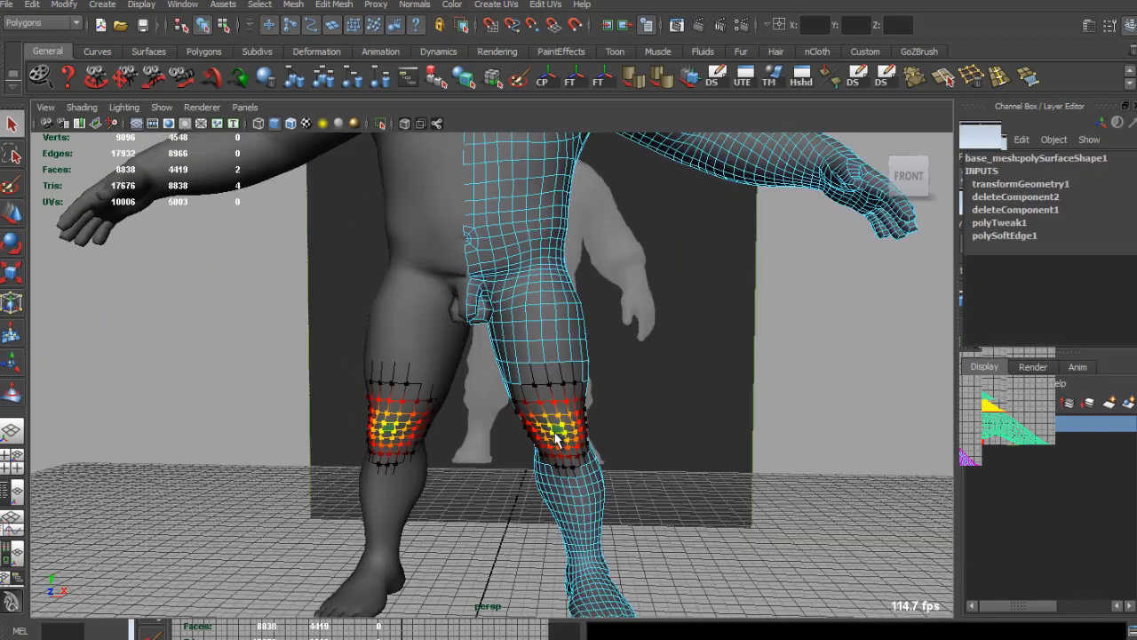
scroll(559, 435, down, 5)
alt+drag(558, 437, 574, 436)
key(q)
click(655, 418)
In the front view, soft-select all arm vertices of the unmirrored body half from the shoulder to the fingertips.
mouse_move(606, 392)
alt+mouse_down()
mouse_move(624, 394)
mouse_move(525, 393)
mouse_move(622, 397)
alt+mouse_up()
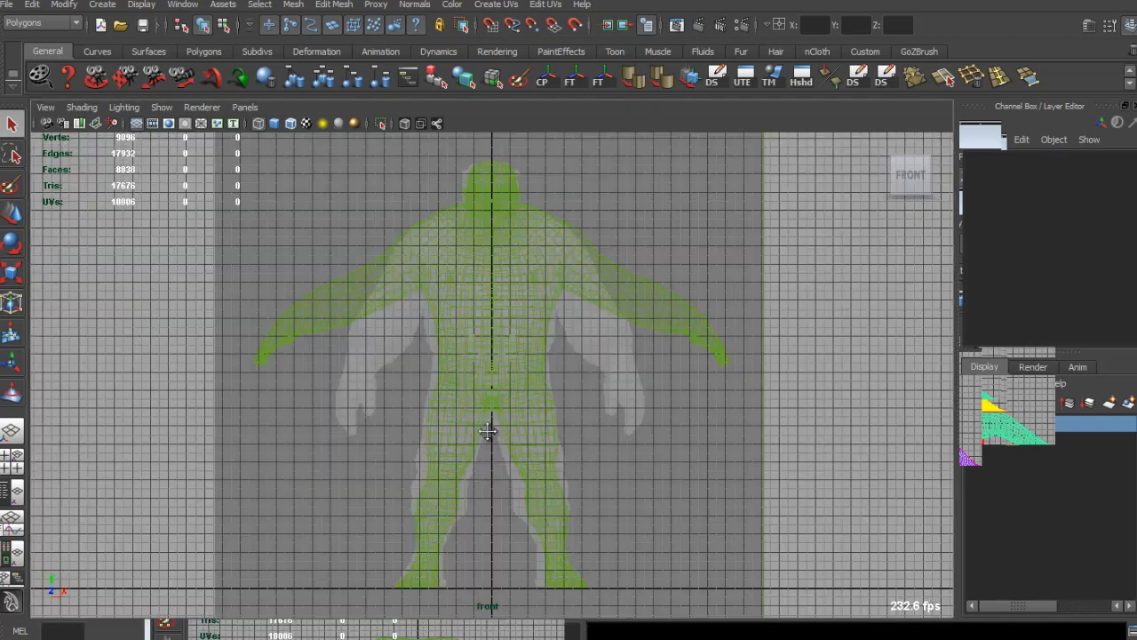
scroll(456, 384, up, 2)
click(434, 374)
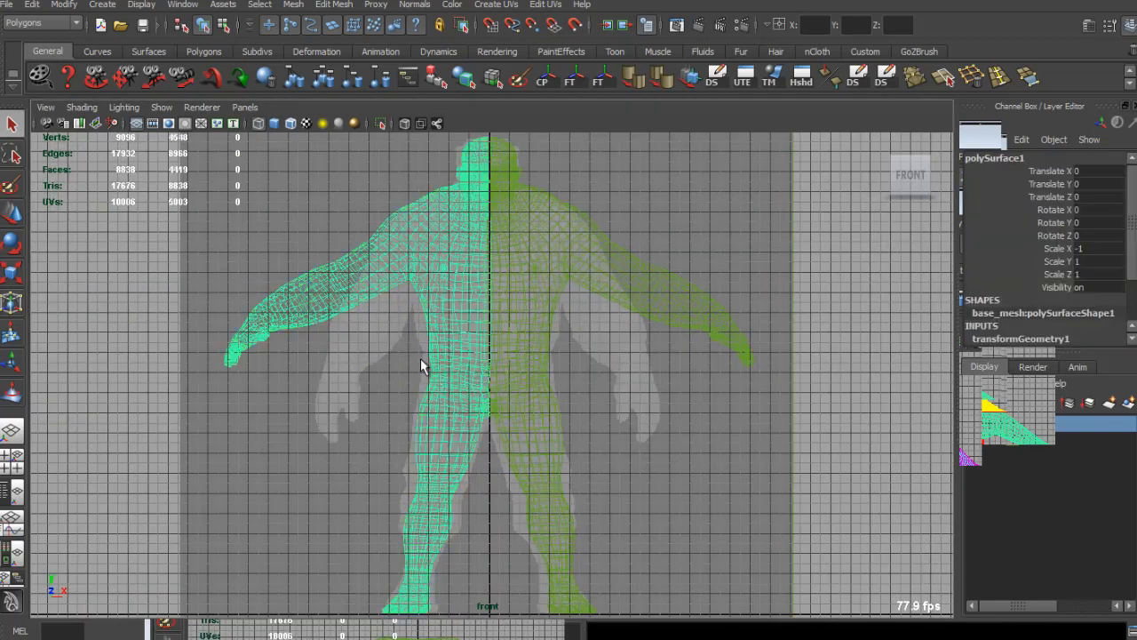
click(569, 400)
alt+middle_drag(568, 399, 460, 436)
scroll(460, 435, up, 1)
click(533, 386)
scroll(534, 386, up, 3)
alt+middle_drag(533, 385, 508, 373)
right_drag(508, 368, 444, 368)
drag(438, 547, 756, 227)
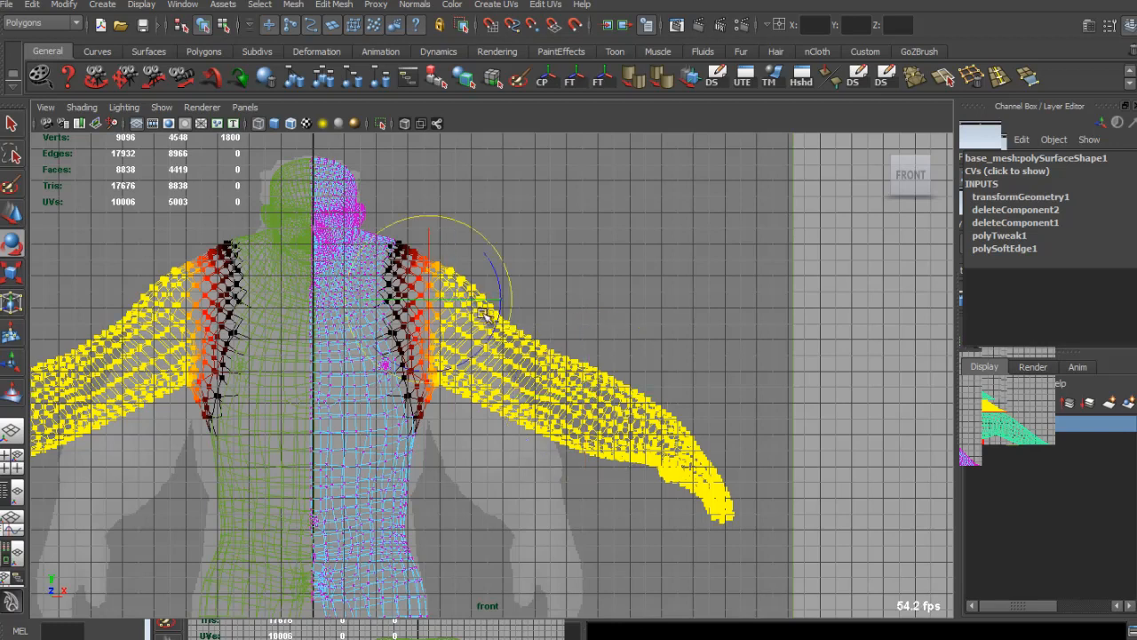
Undo the trial arm rotation, rotate the arm downward from the shoulder towards the reference, and shift it slightly into place.
key(ctrl+z)
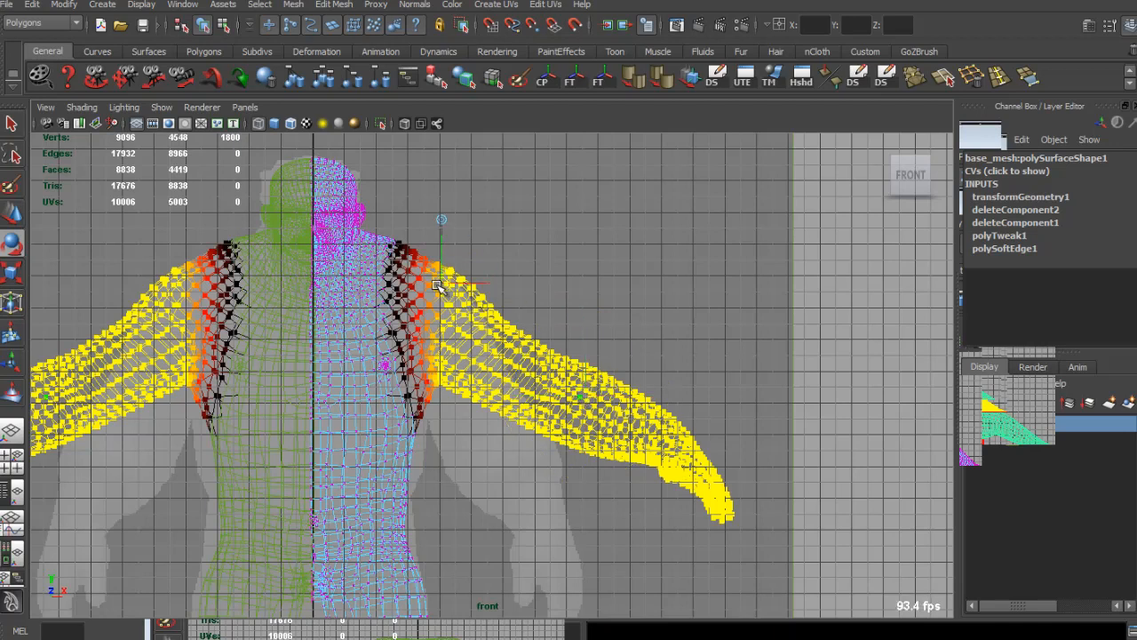
drag(507, 308, 499, 324)
key(w)
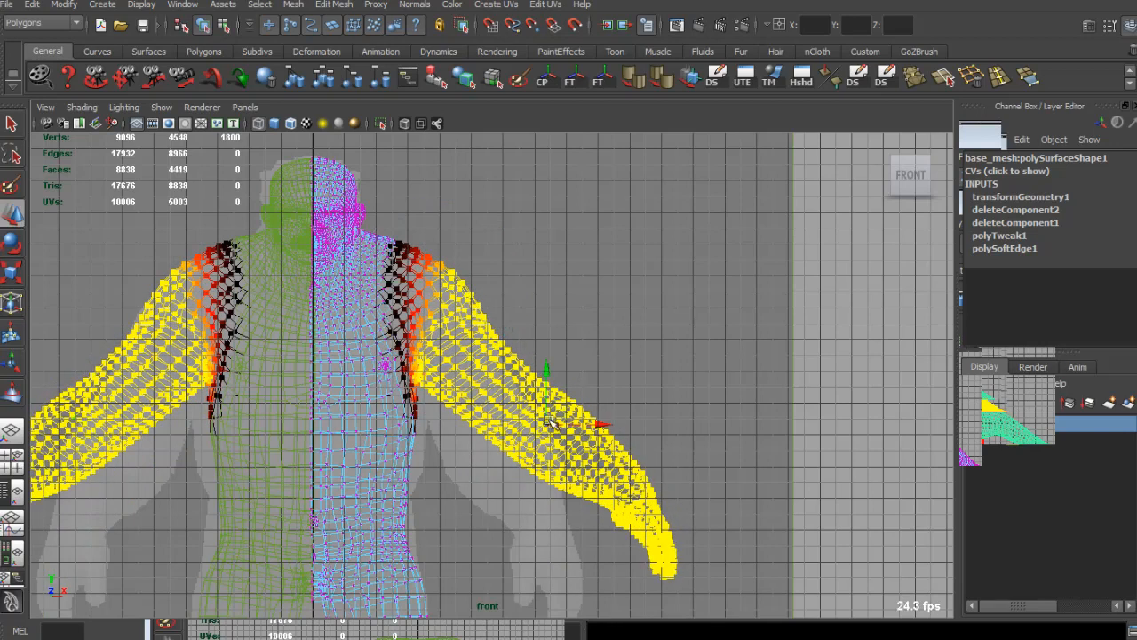
drag(550, 423, 546, 428)
alt+middle_drag(503, 396, 589, 335)
alt+right_drag(588, 335, 643, 388)
drag(610, 371, 615, 373)
In the perspective view, soft-select the forearm and hand vertices and adjust their position.
key(space)
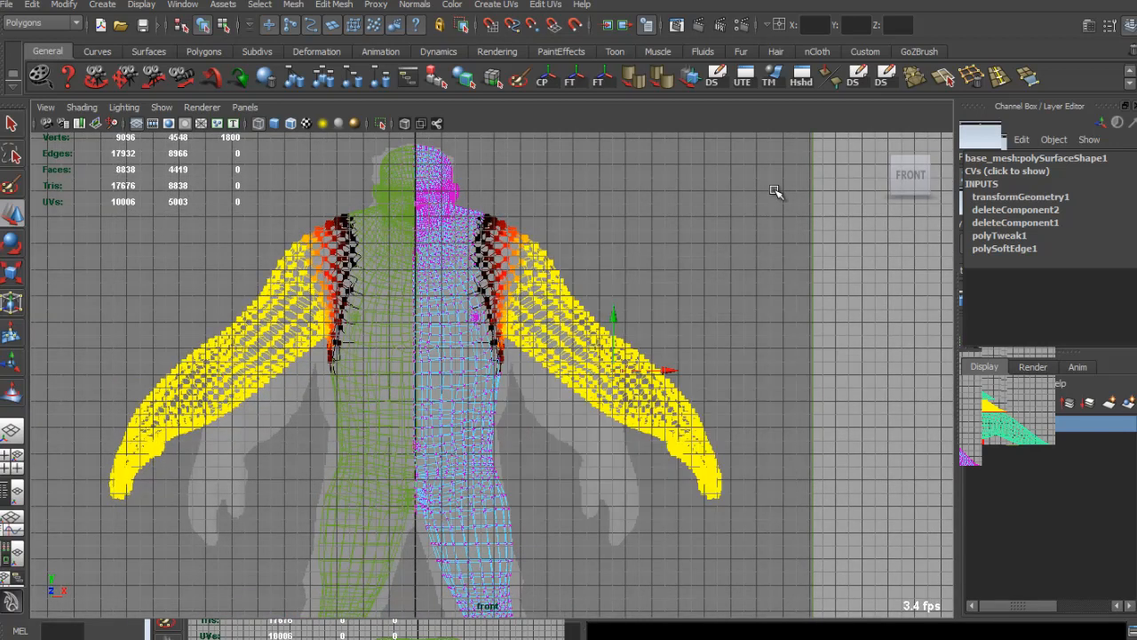
key(space)
key(space)
alt+drag(587, 219, 715, 372)
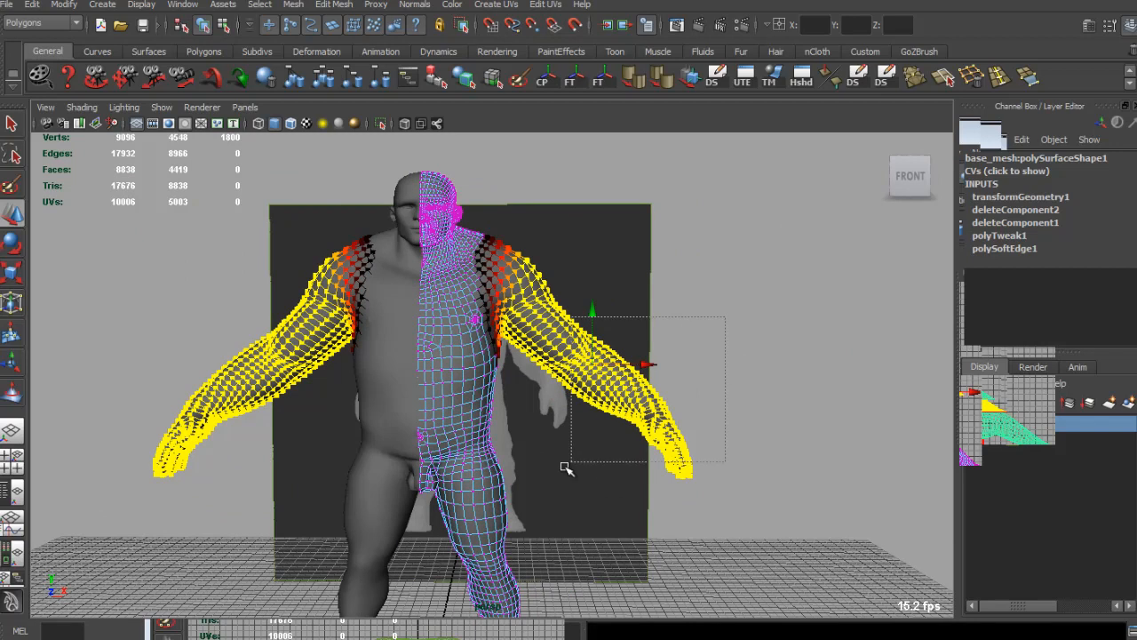
alt+drag(563, 435, 653, 379)
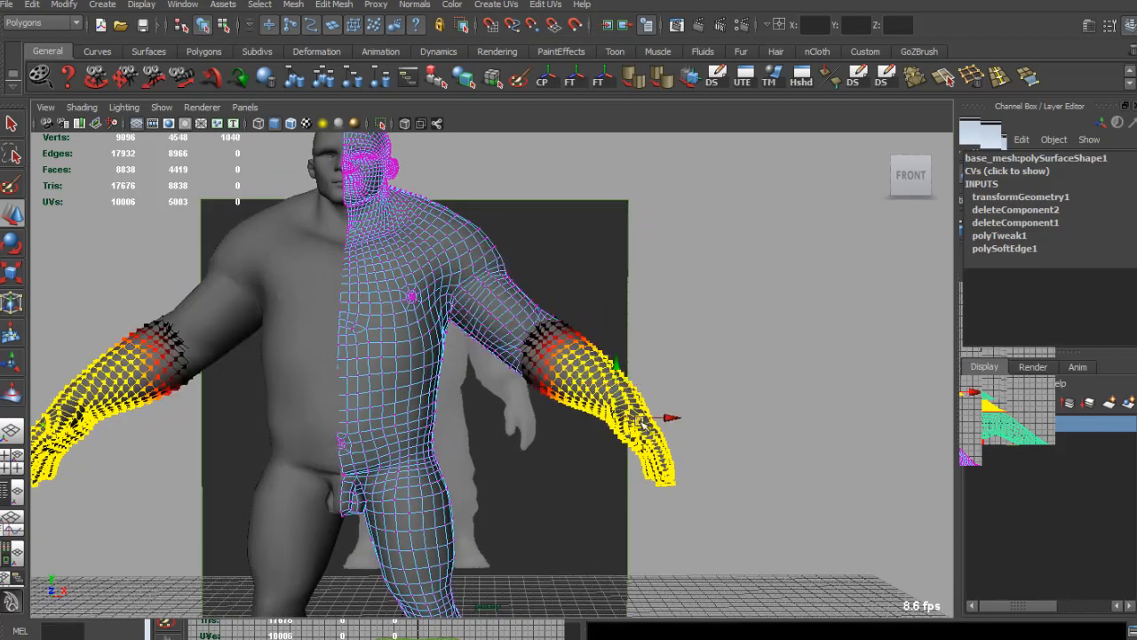
alt+right_drag(606, 411, 356, 333)
alt+drag(356, 332, 386, 396)
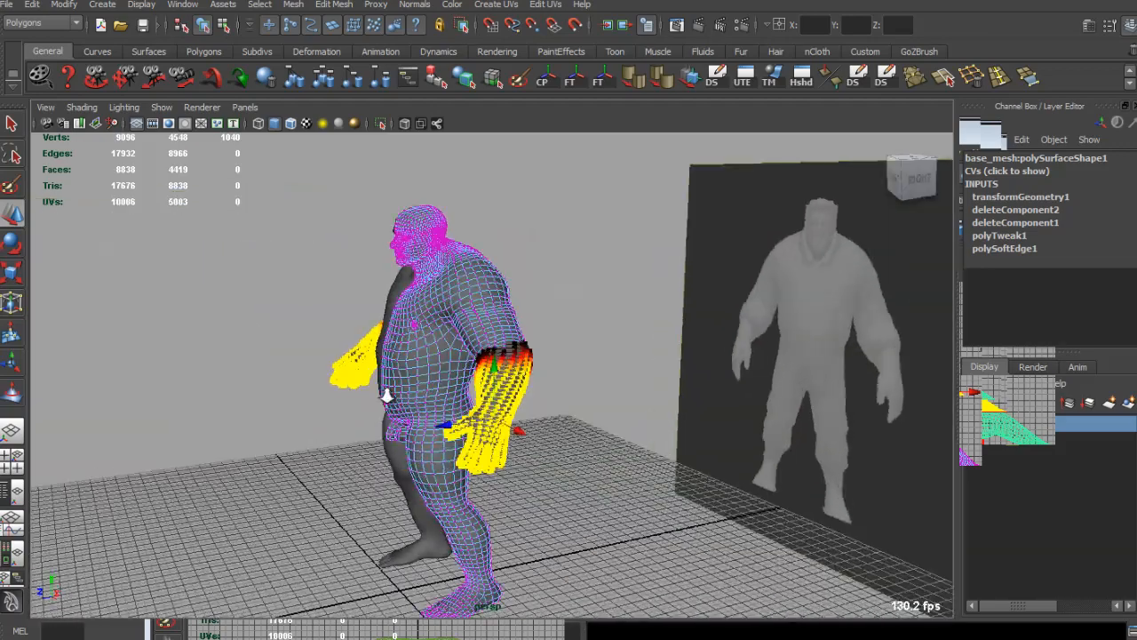
Soft-select the wrist and hand vertices, then adjust the hand's size and position relative to the forearm.
alt+right_drag(386, 397, 542, 475)
alt+drag(542, 475, 508, 418)
alt+right_drag(508, 418, 365, 296)
alt+drag(365, 297, 507, 333)
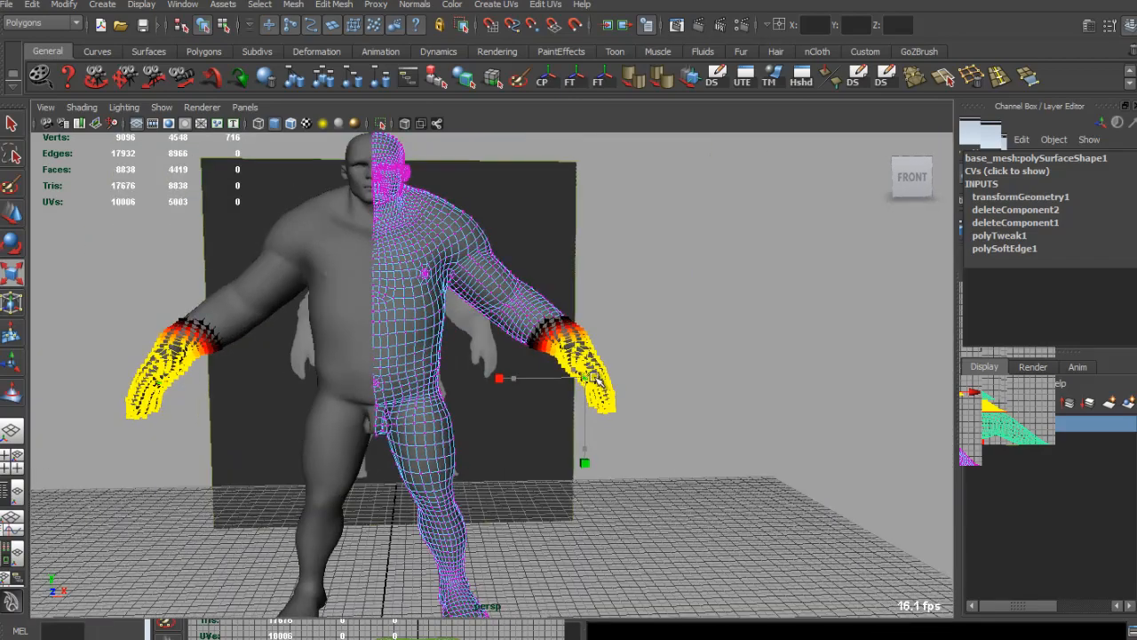
alt+drag(600, 380, 298, 307)
alt+right_drag(298, 307, 348, 386)
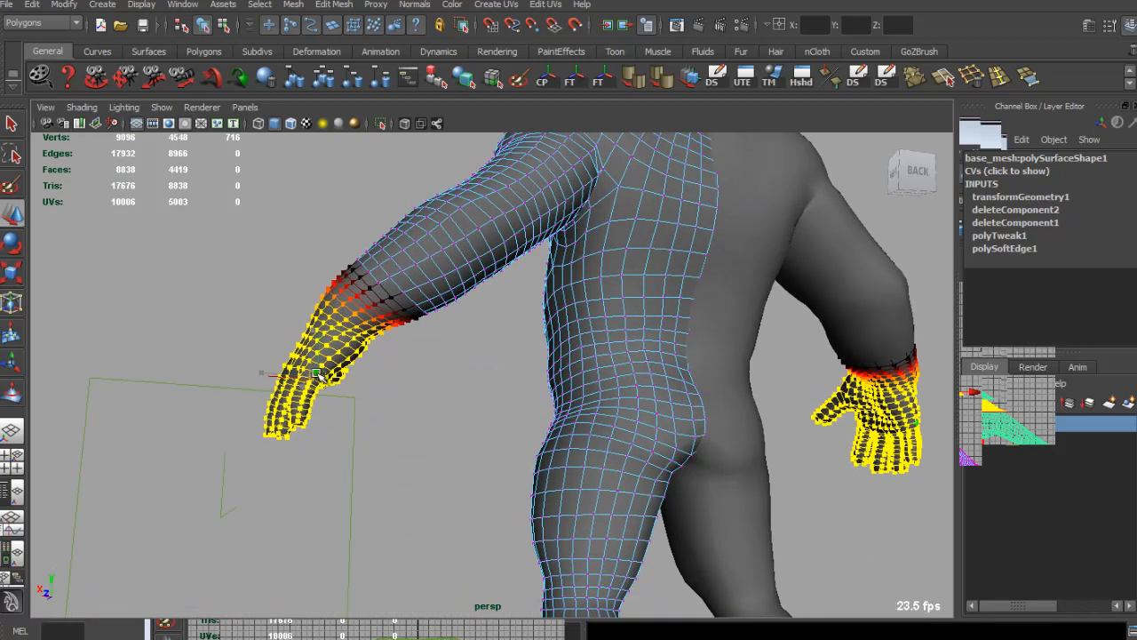
Clear the hand vertex selection and check the whole figure's proportions from the front.
click(347, 222)
alt+drag(347, 222, 579, 272)
alt+right_drag(580, 272, 381, 236)
alt+drag(381, 237, 452, 246)
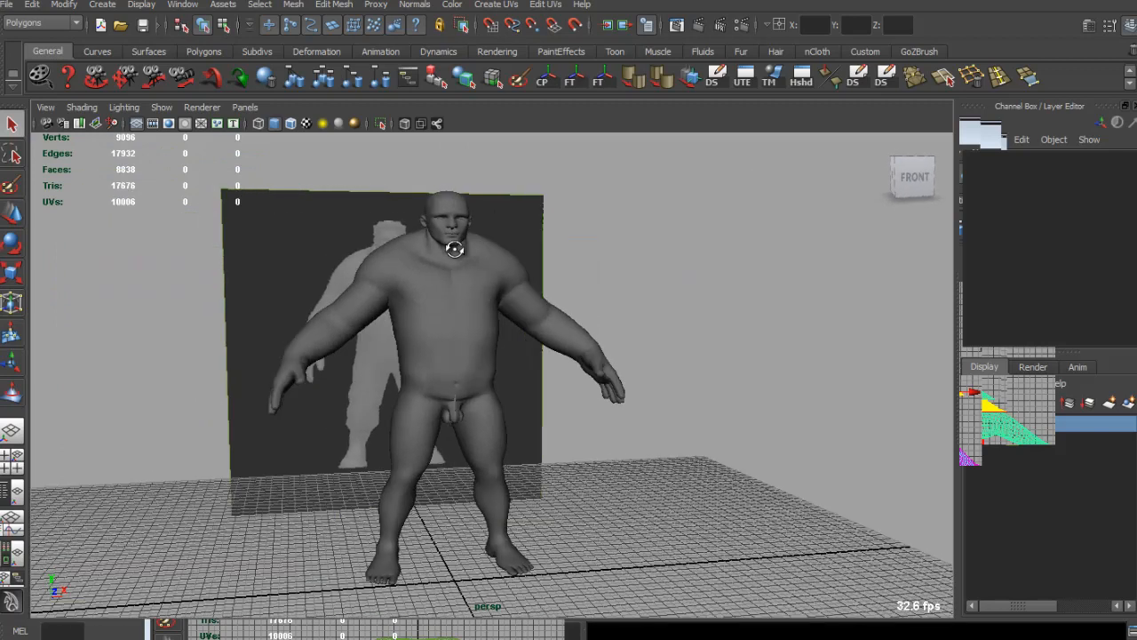
Soft-select four faces on the underside of the forearm and move them to reshape its lower contour.
scroll(506, 288, up, 6)
click(528, 274)
right_drag(530, 273, 529, 313)
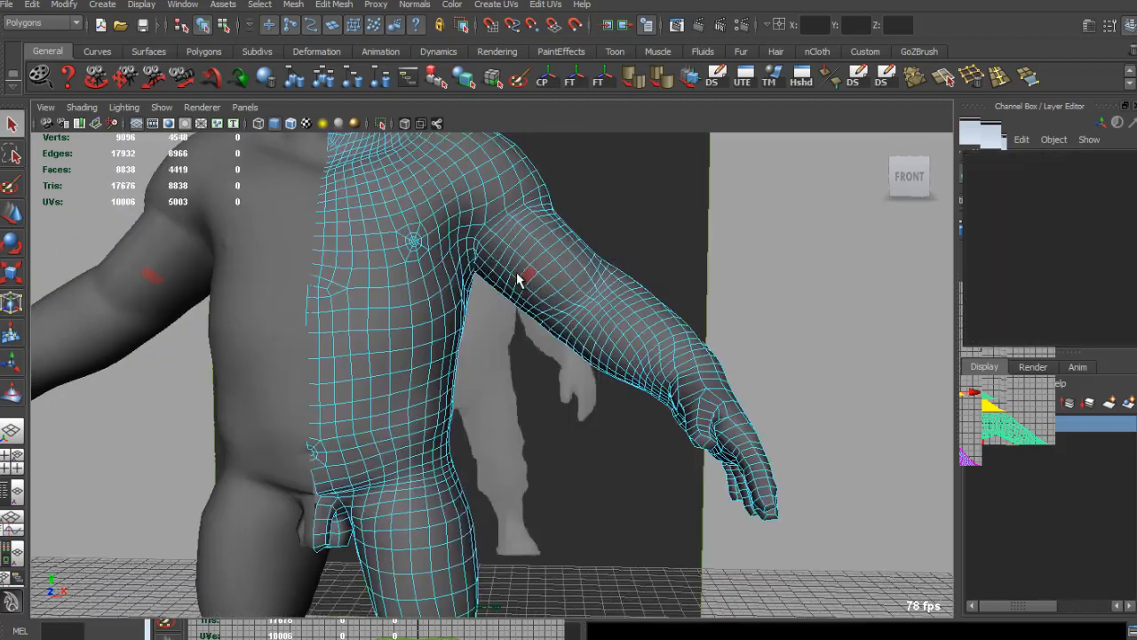
click(521, 274)
drag(520, 275, 597, 312)
key(z)
click(609, 368)
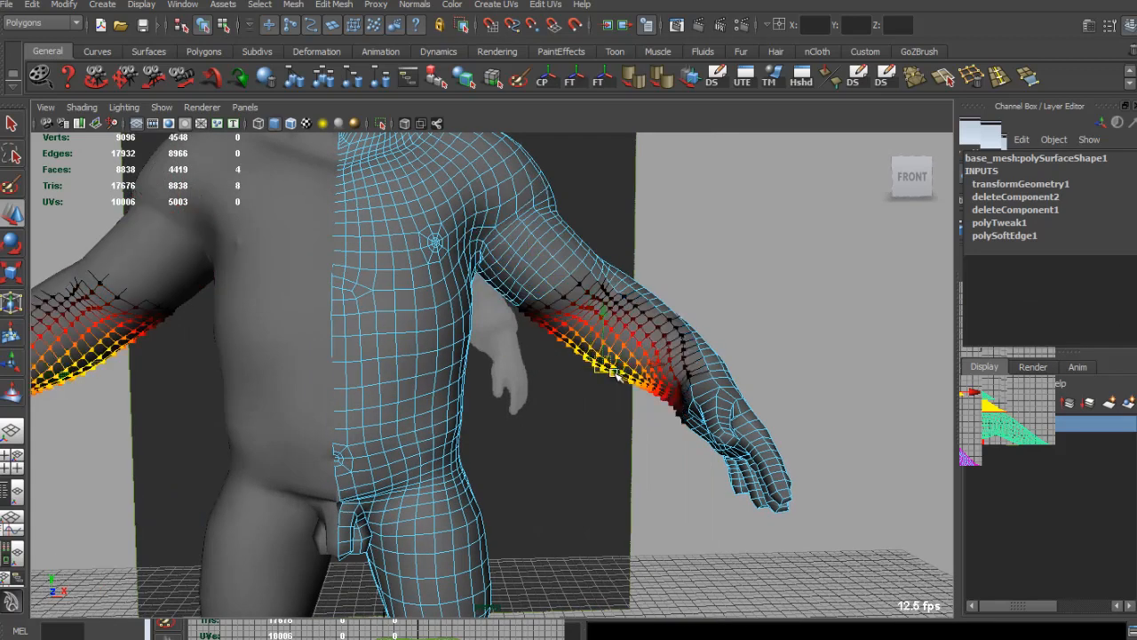
Reshape the forearm's upper contour by moving soft-selected faces along its top, and clear the selection.
alt+drag(589, 368, 675, 306)
click(649, 307)
alt+right_drag(675, 306, 441, 258)
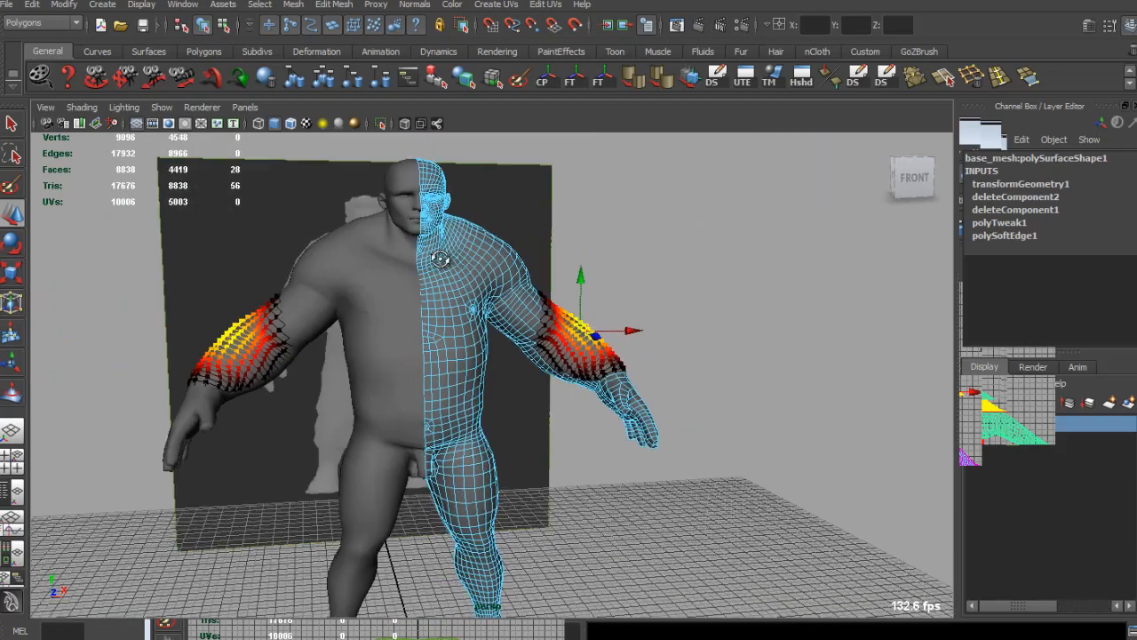
key(q)
click(652, 271)
Save the scene as a new file in the default project's scenes folder.
alt+drag(652, 271, 445, 297)
alt+right_drag(444, 297, 471, 411)
key(ctrl+shift+s)
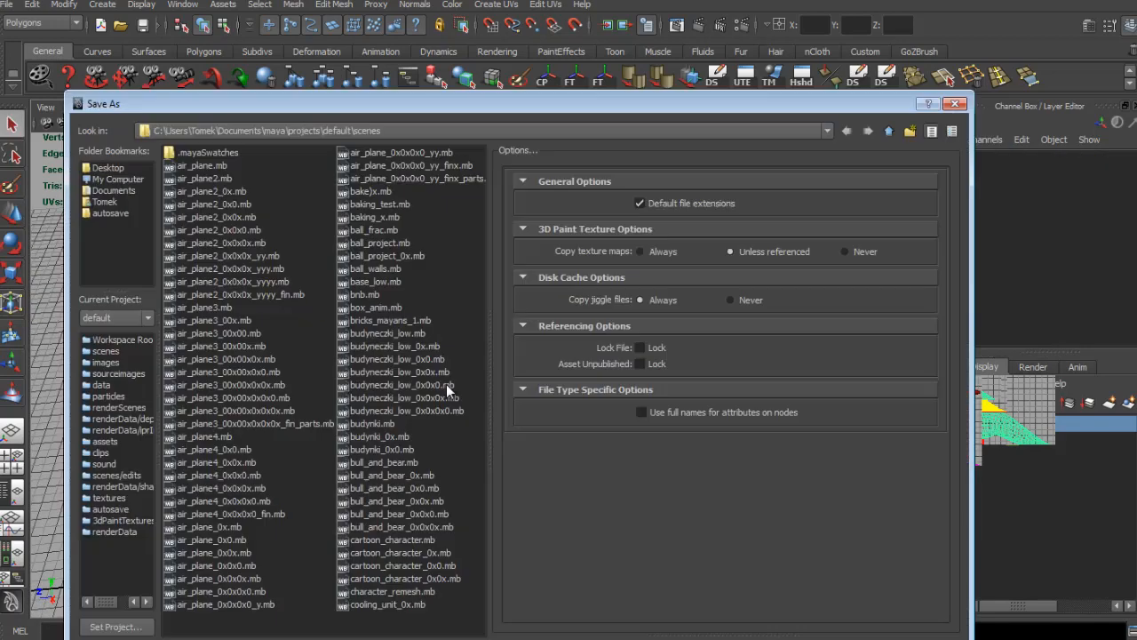
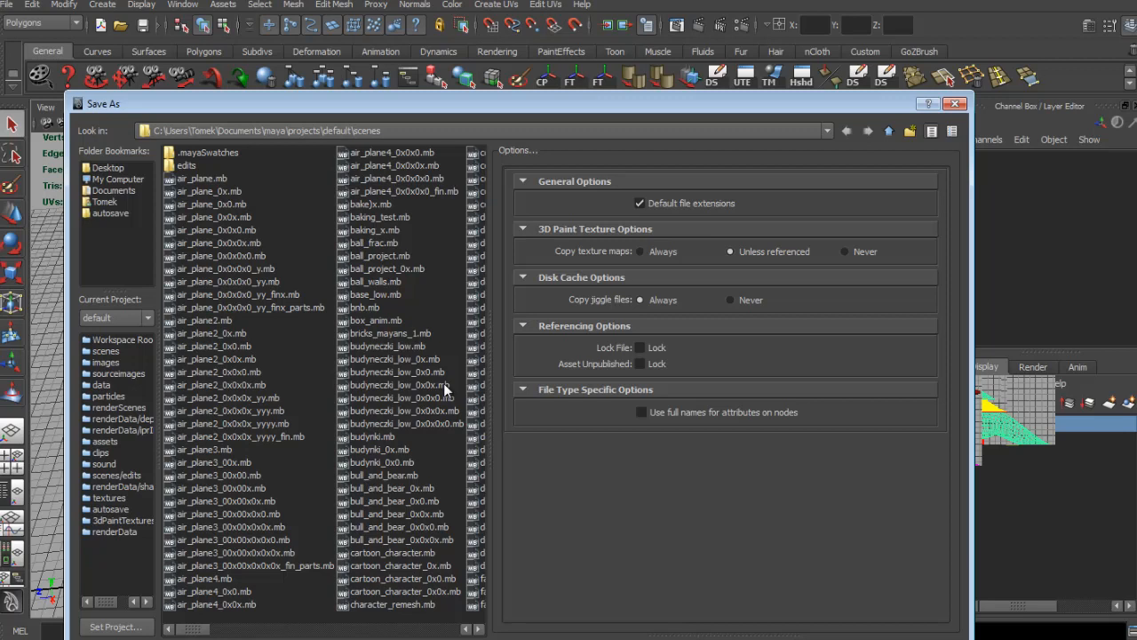
key(Return)
Soft-select six faces along the front edge of the upper arm and move them to refine the biceps contour.
alt+drag(540, 313, 472, 368)
click(486, 349)
scroll(464, 364, up, 3)
right_drag(464, 368, 465, 413)
alt+drag(465, 379, 426, 377)
click(514, 353)
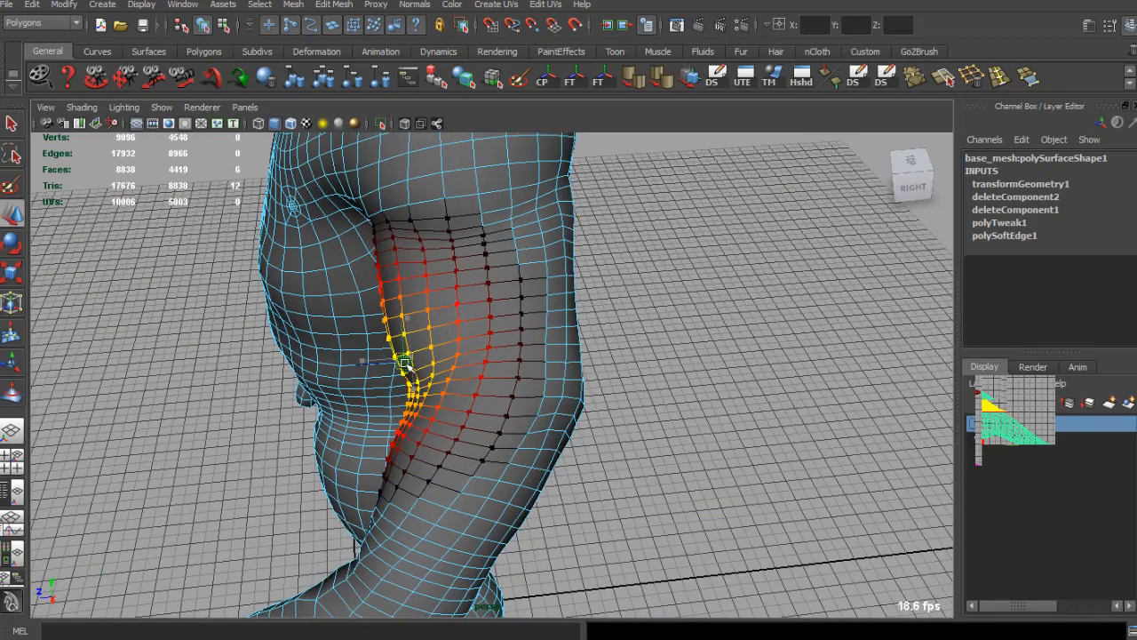
Adjust the crook of the elbow by moving four soft-selected faces, and clear the selection.
scroll(405, 364, down, 3)
alt+drag(418, 365, 471, 375)
scroll(451, 367, up, 4)
key(b)
click(420, 344)
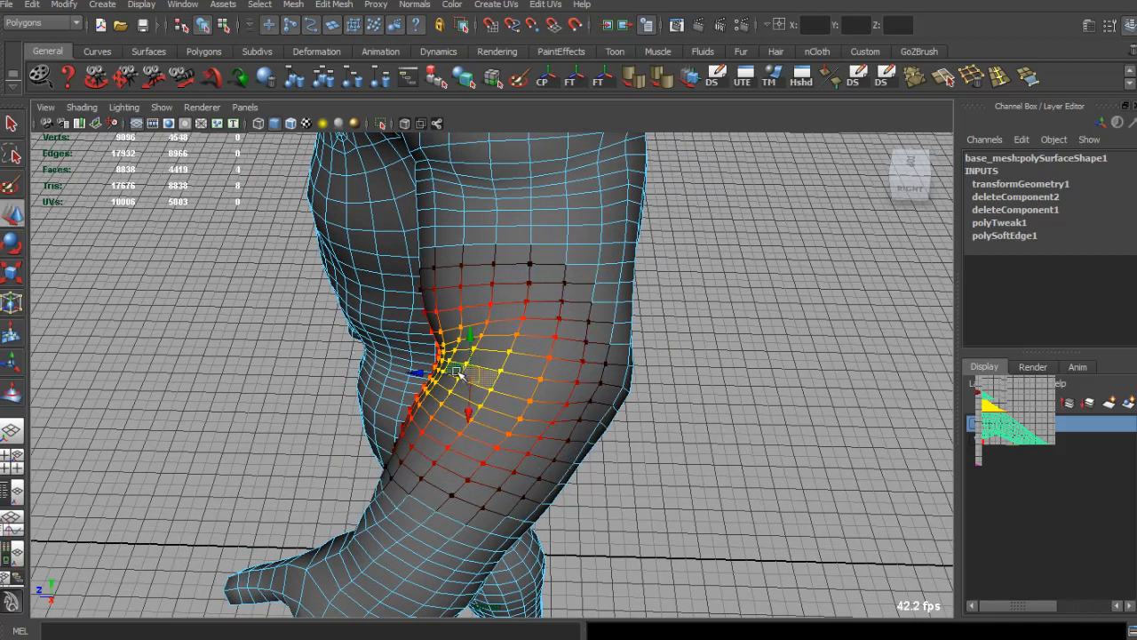
alt+drag(465, 377, 495, 322)
click(745, 377)
Soft-select the faces at the back of the elbow with a falloff radius of about 1.59 and reposition them.
click(473, 376)
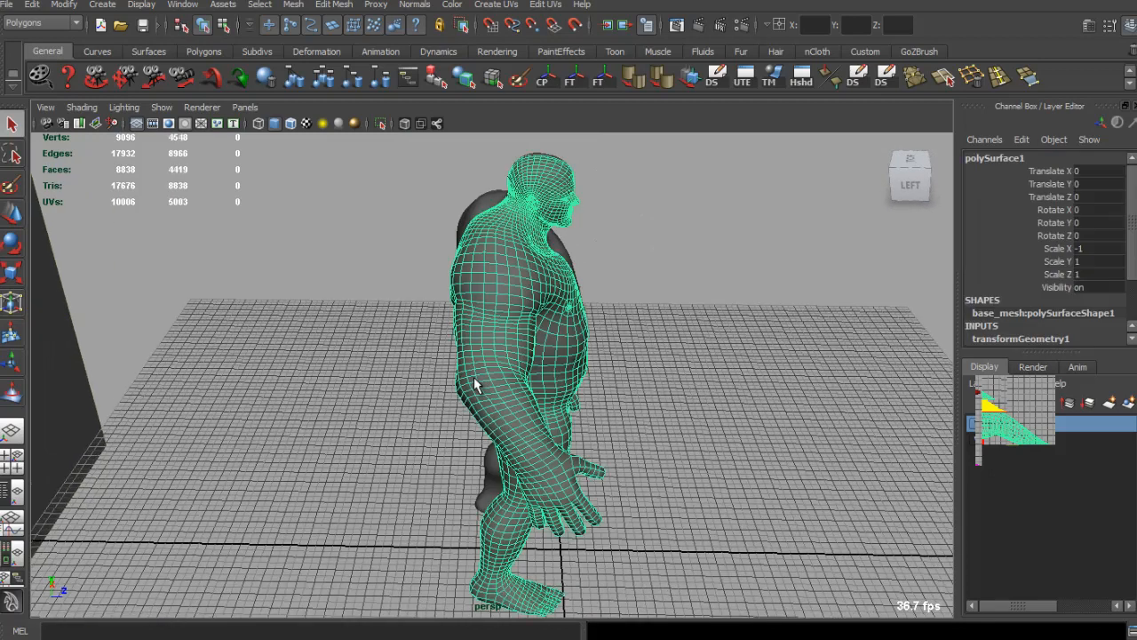
scroll(445, 401, up, 5)
right_drag(443, 392, 427, 435)
click(393, 400)
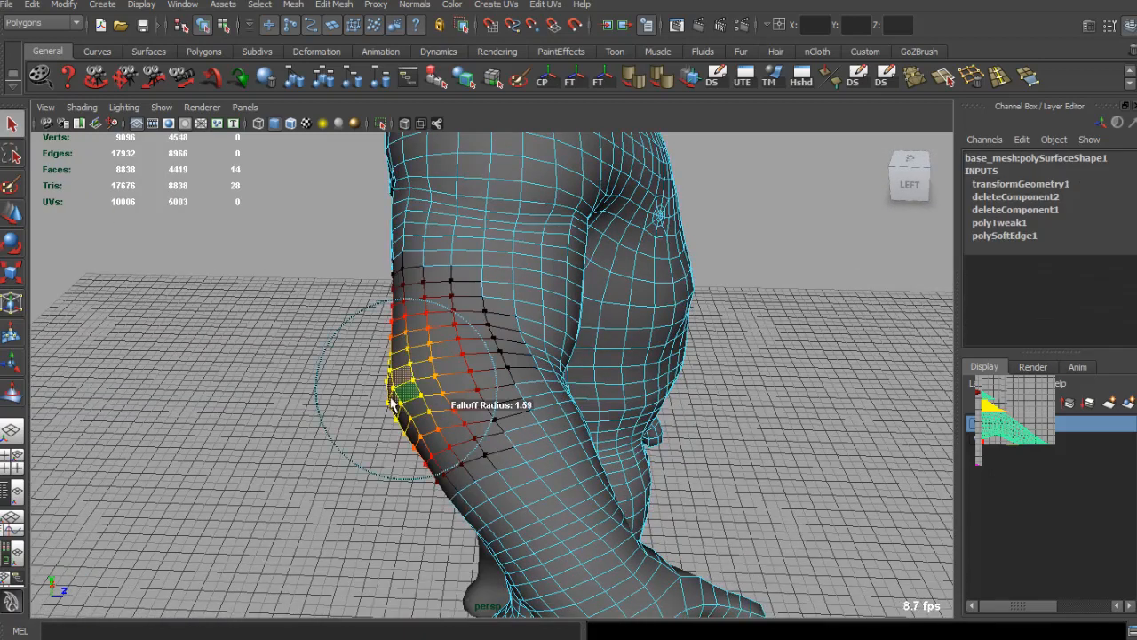
scroll(410, 404, down, 5)
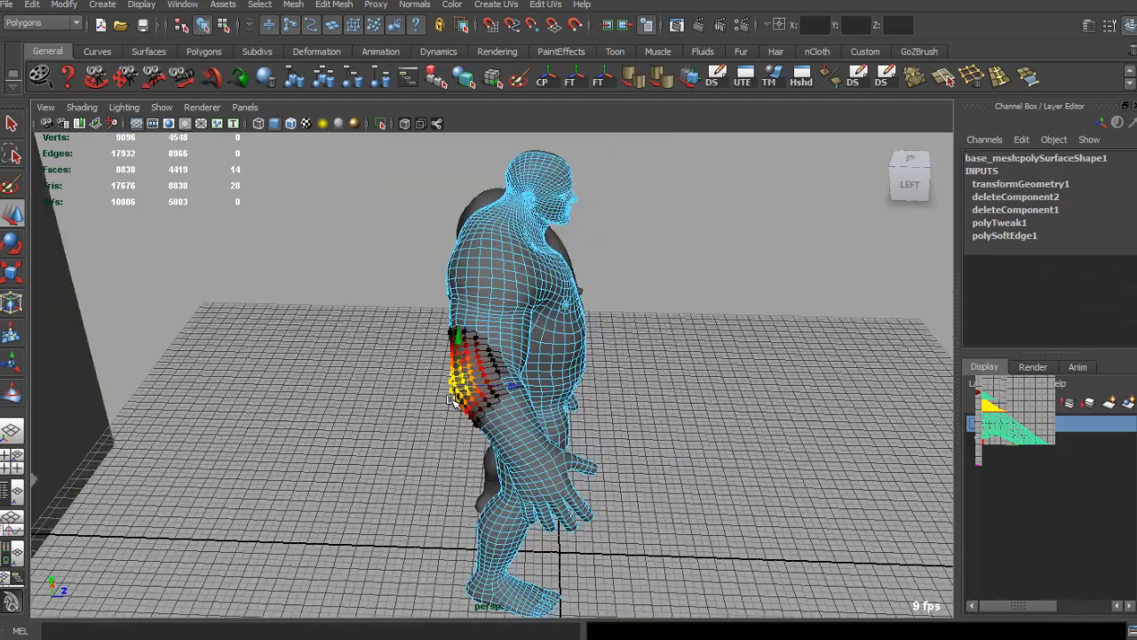
alt+drag(416, 386, 464, 403)
key(q)
click(687, 374)
Soft-select eight faces on the rear of the upper arm, move them to reshape the triceps, and clear the selection.
alt+drag(687, 374, 747, 405)
click(639, 344)
scroll(653, 363, up, 4)
click(611, 322)
scroll(611, 320, up, 1)
alt+middle_drag(611, 320, 561, 353)
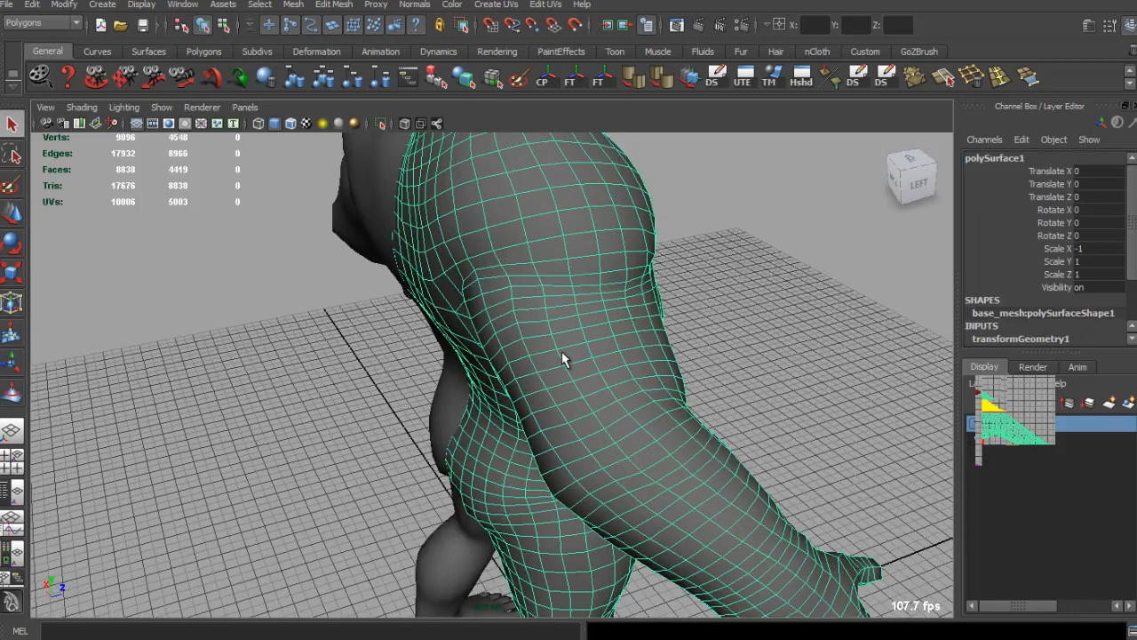
key(F11)
alt+drag(512, 326, 611, 312)
click(643, 305)
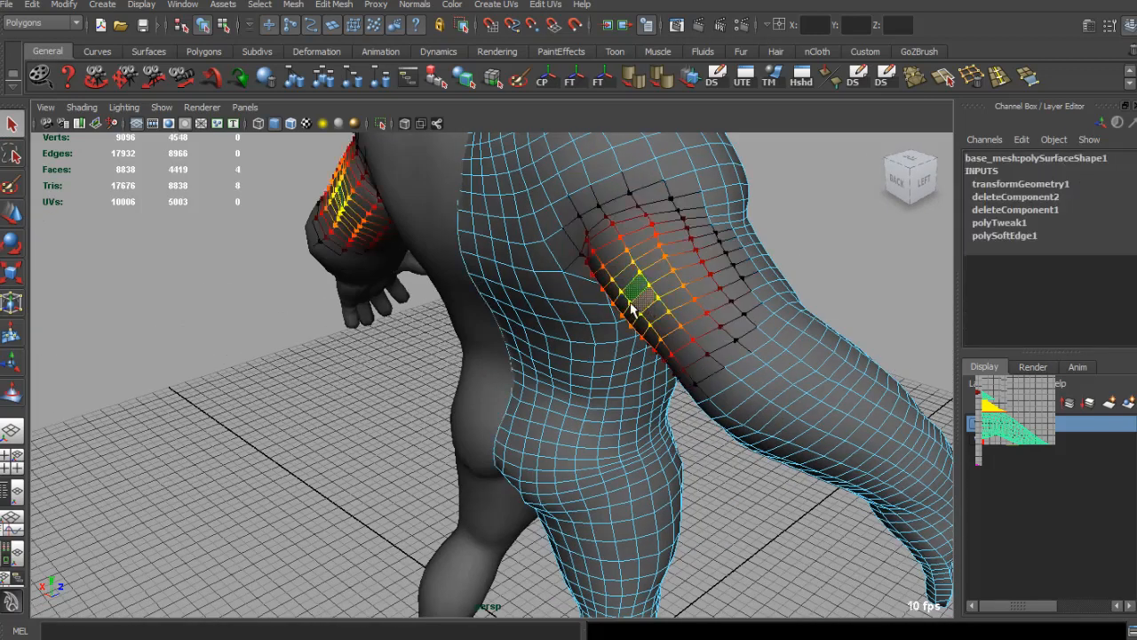
alt+drag(664, 317, 612, 352)
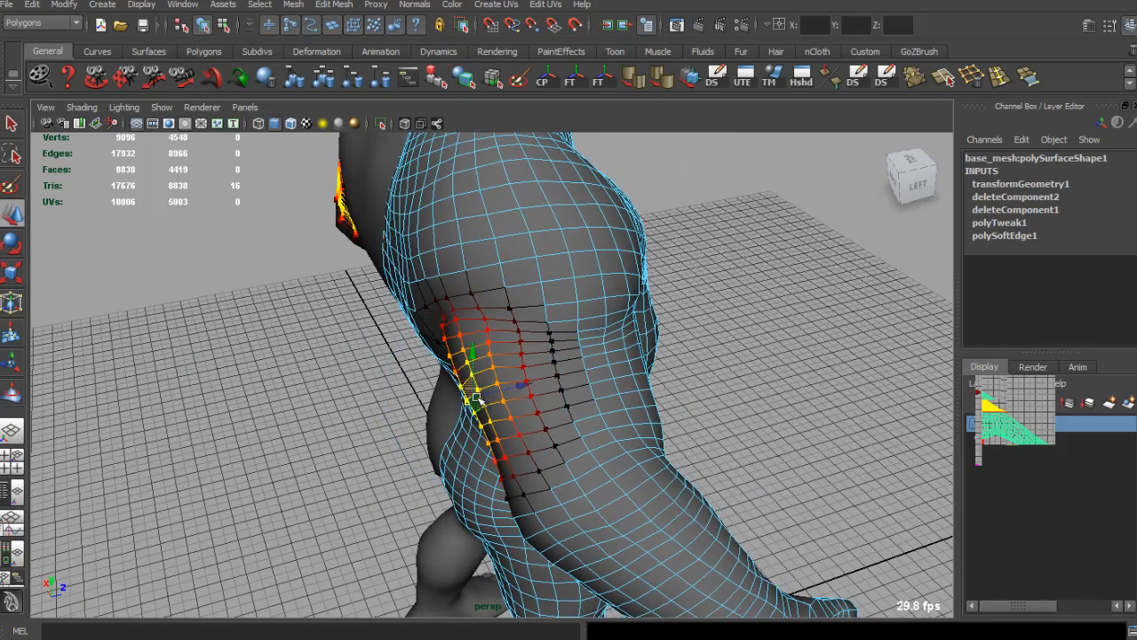
scroll(477, 411, down, 6)
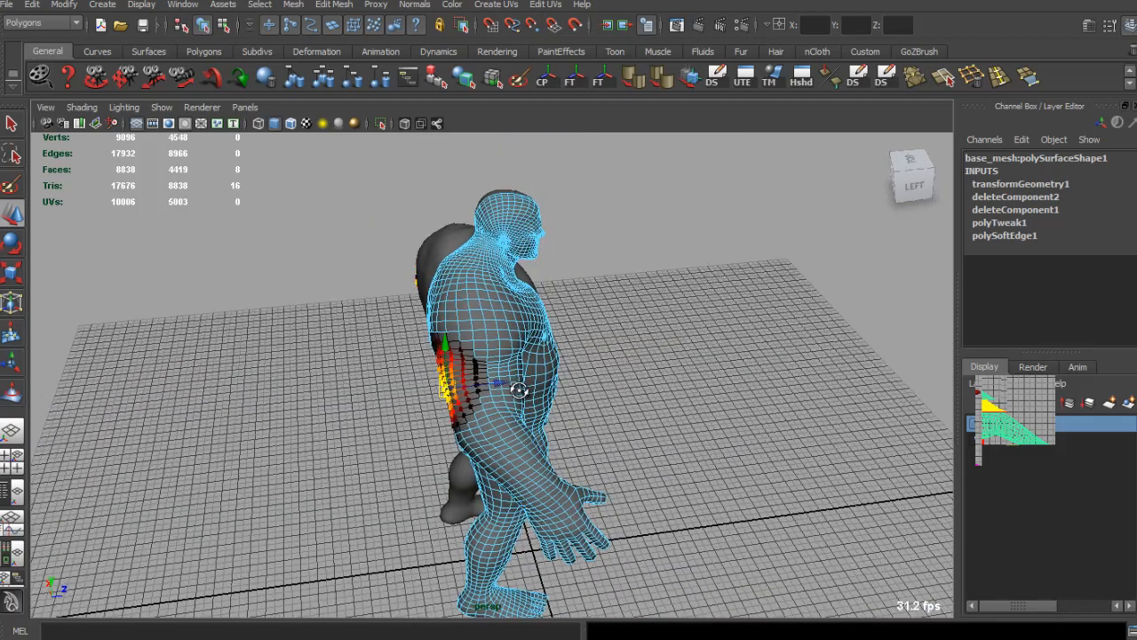
click(690, 343)
Raise soft-selected faces at the front base of the neck and upper chest, and clear the selection.
alt+drag(690, 343, 427, 271)
alt+right_drag(427, 271, 533, 281)
alt+drag(533, 281, 623, 288)
alt+middle_drag(623, 288, 596, 396)
alt+drag(596, 396, 277, 372)
click(467, 346)
click(253, 373)
key(w)
drag(298, 321, 300, 310)
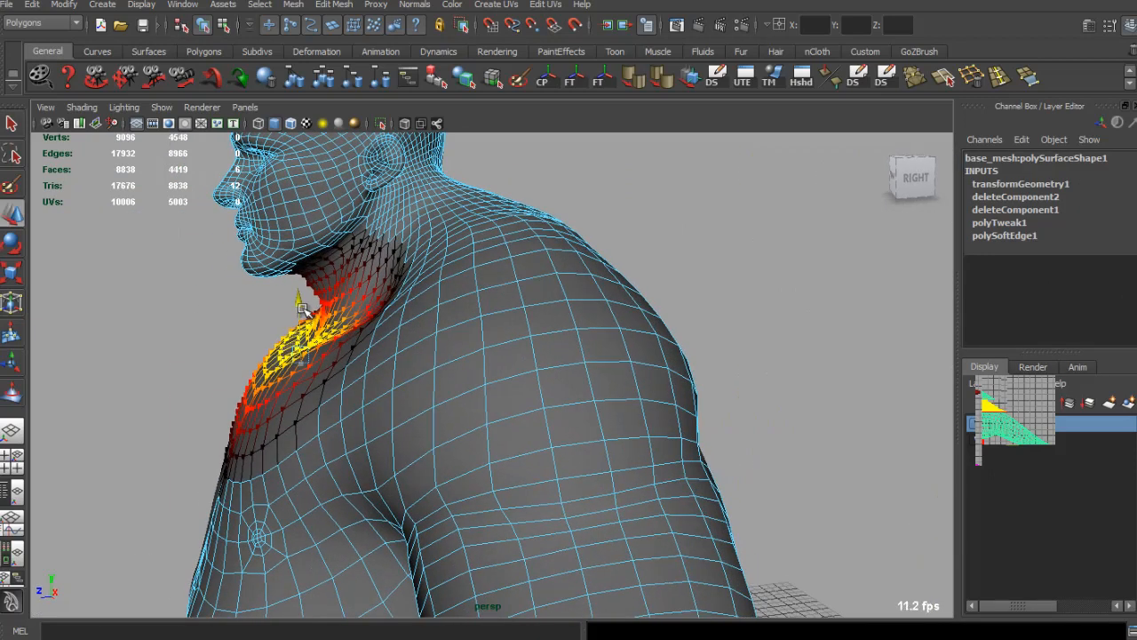
alt+right_drag(346, 373, 325, 323)
alt+drag(325, 322, 467, 312)
key(q)
click(554, 260)
alt+drag(554, 260, 487, 284)
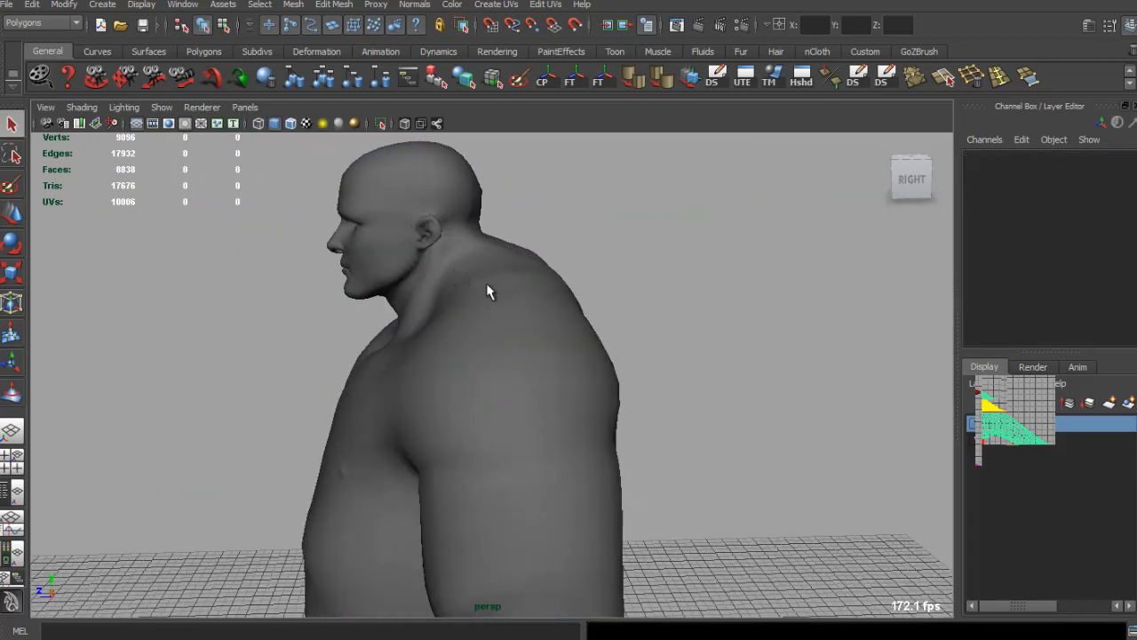
Resize the Sculpt Geometry brush and work over the shoulder area of the half mesh.
click(487, 286)
alt+middle_drag(494, 298, 488, 358)
alt+drag(488, 358, 550, 360)
mouse_move(444, 356)
alt+right_down()
mouse_move(494, 355)
mouse_move(418, 329)
alt+right_up()
key(b)
mouse_move(490, 335)
mouse_down()
mouse_move(506, 335)
mouse_move(499, 351)
mouse_up()
mouse_move(538, 311)
alt+mouse_down()
mouse_move(518, 317)
mouse_move(492, 284)
mouse_move(655, 291)
mouse_move(774, 275)
mouse_move(589, 373)
mouse_move(659, 296)
mouse_move(625, 298)
mouse_move(635, 294)
alt+mouse_up()
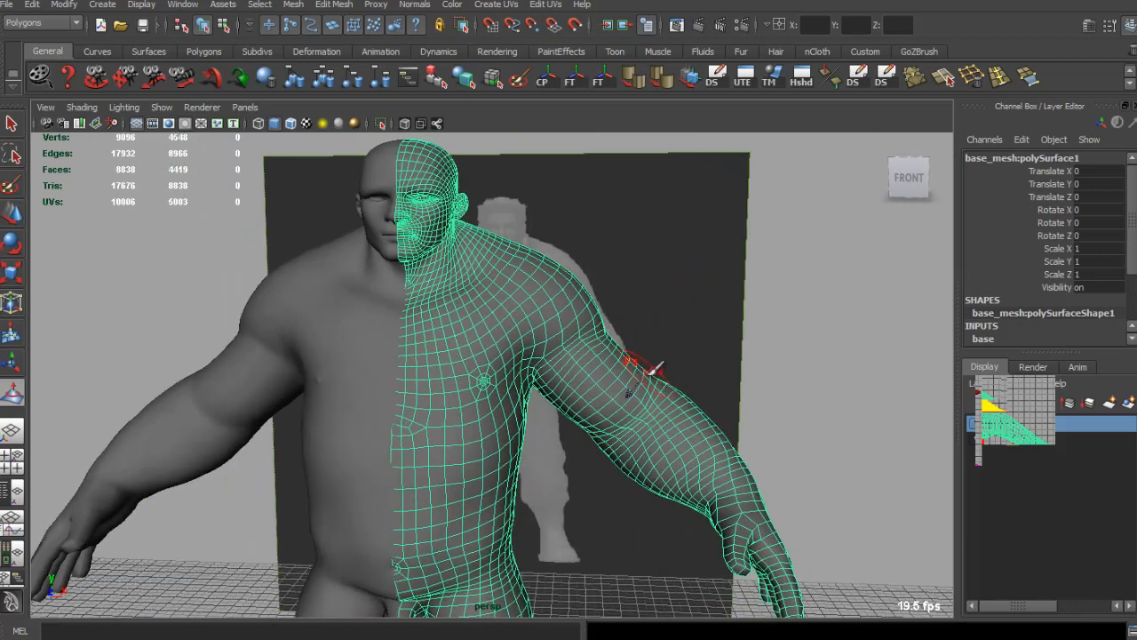
Soft-select four faces at the front of the armpit, move them sideways to reshape the chest, and clear the selection.
alt+middle_drag(650, 376, 607, 295)
scroll(524, 302, up, 3)
alt+drag(489, 295, 447, 289)
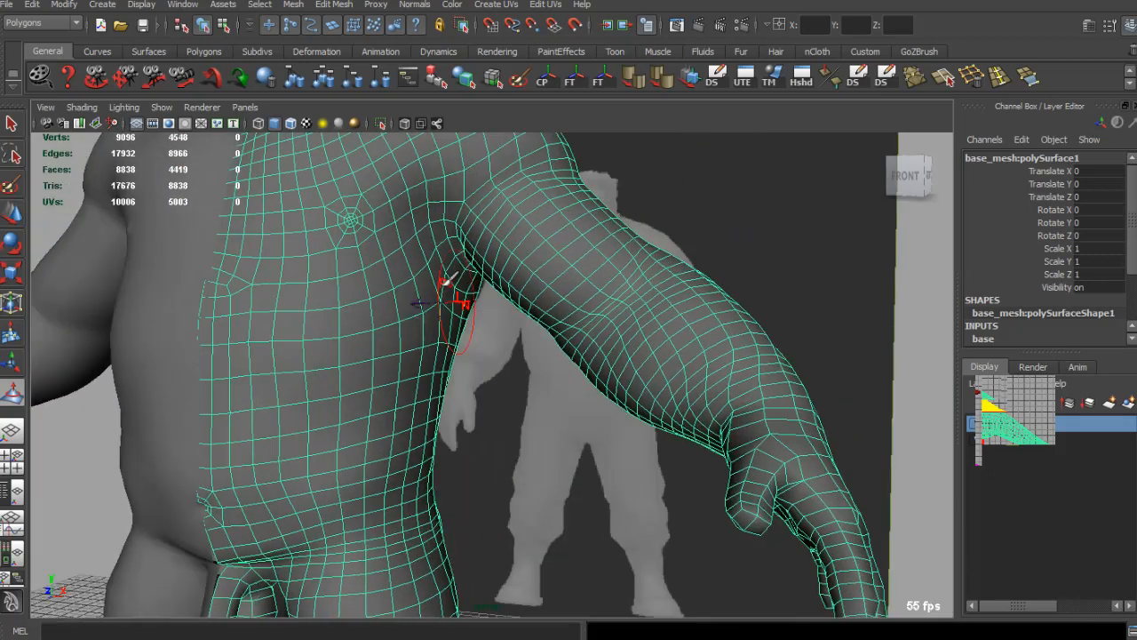
key(q)
right_drag(427, 265, 428, 301)
click(449, 265)
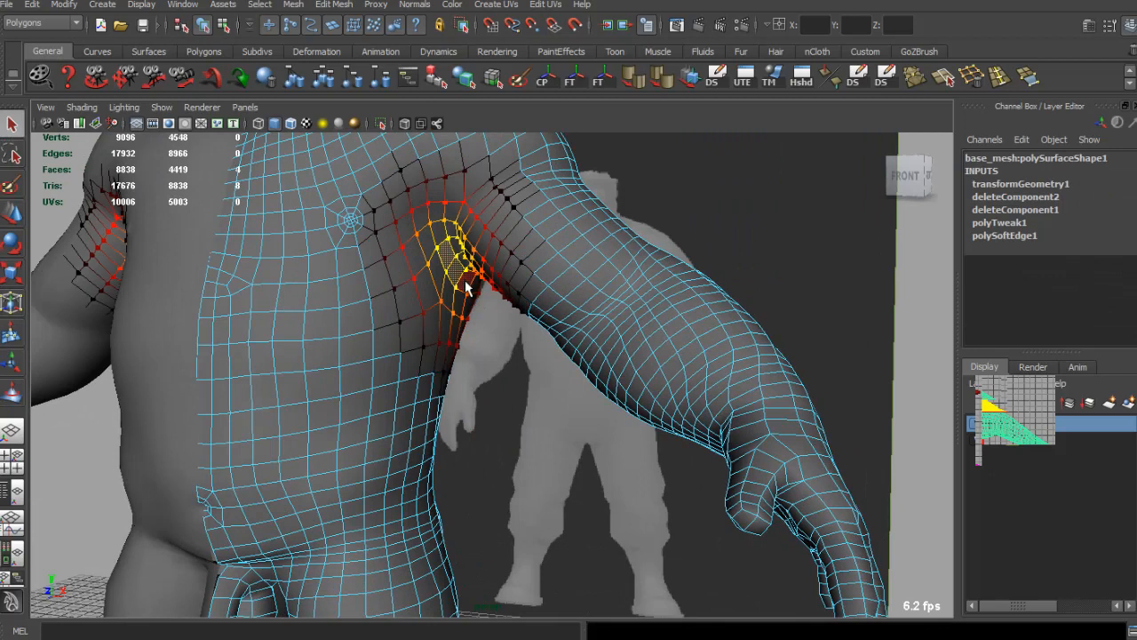
alt+drag(465, 286, 509, 316)
scroll(466, 268, down, 3)
click(450, 278)
alt+right_drag(475, 329, 427, 325)
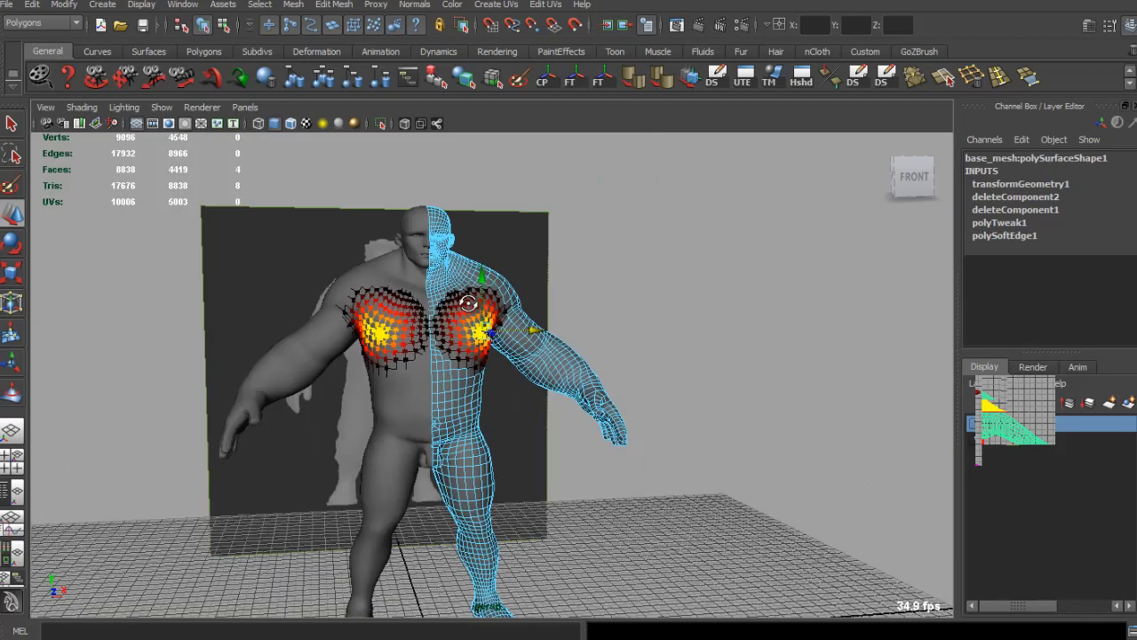
alt+drag(458, 315, 482, 305)
key(q)
alt+drag(576, 272, 621, 254)
click(545, 176)
Undo the last two actions after checking the figure from several sides.
alt+right_drag(621, 254, 561, 307)
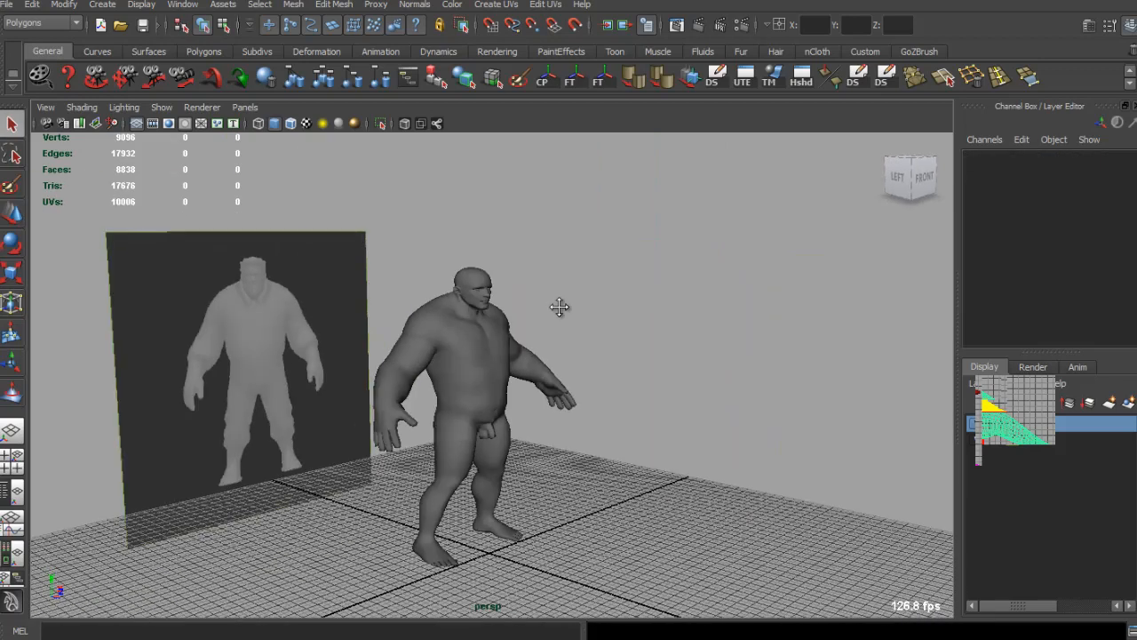
alt+drag(561, 307, 352, 286)
alt+right_drag(352, 286, 431, 259)
alt+drag(430, 258, 515, 300)
alt+right_drag(515, 299, 506, 328)
alt+middle_drag(506, 328, 506, 275)
alt+drag(506, 283, 395, 313)
key(ctrl+z)
key(ctrl+z)
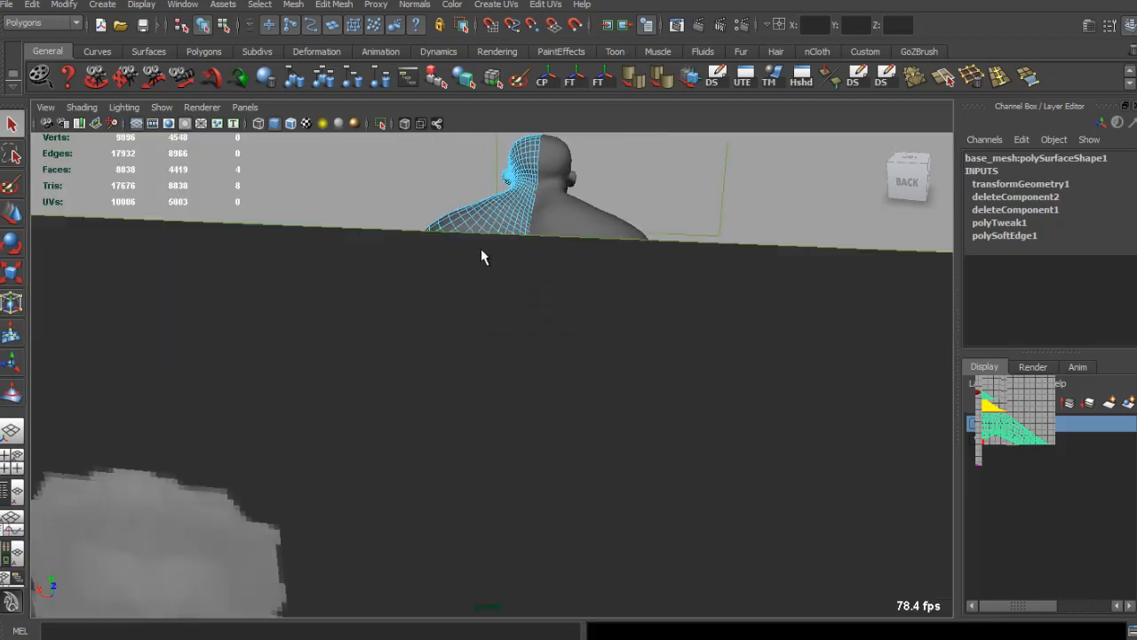
Hide the ref layer for an unobstructed back view and save the scene as character_movie_0.mb.
alt+drag(481, 250, 470, 258)
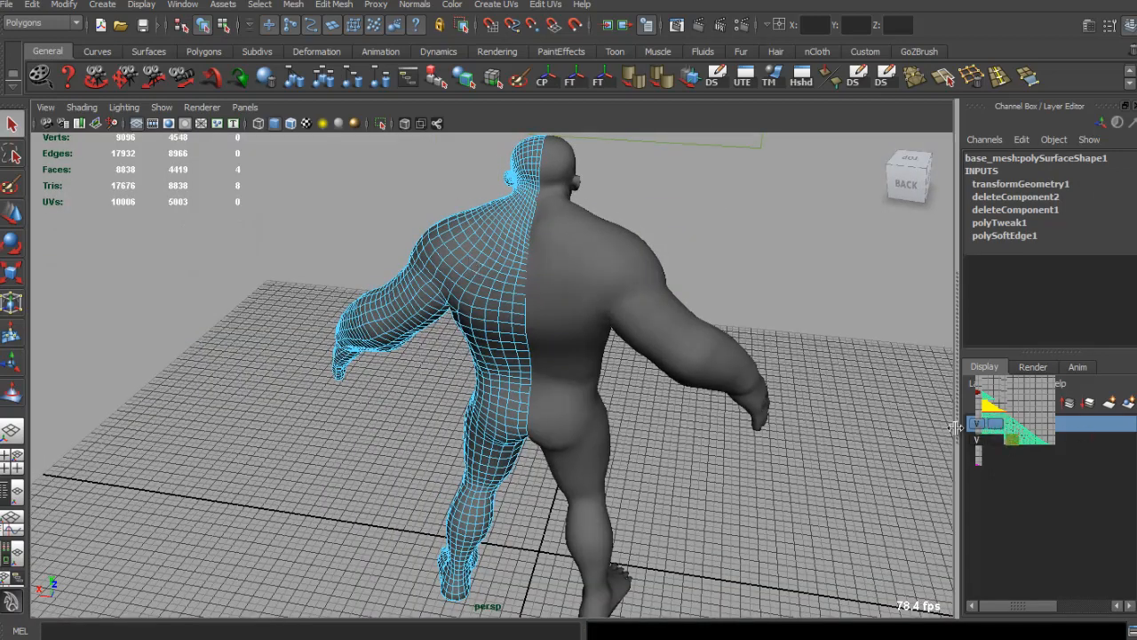
drag(950, 429, 962, 429)
click(904, 184)
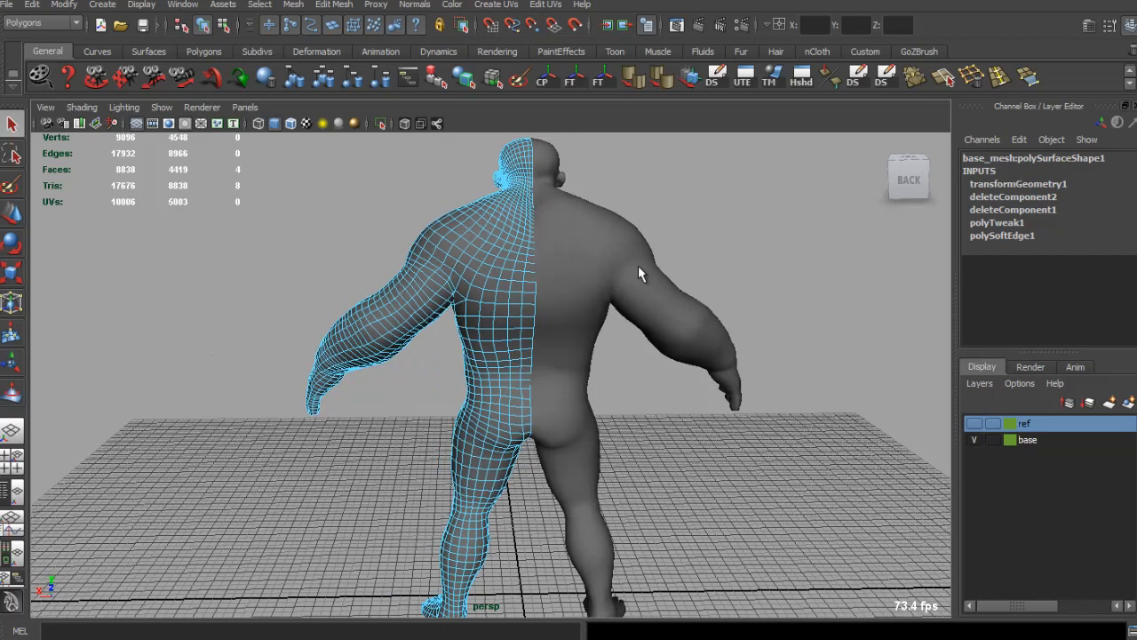
click(622, 266)
alt+right_drag(611, 279, 534, 331)
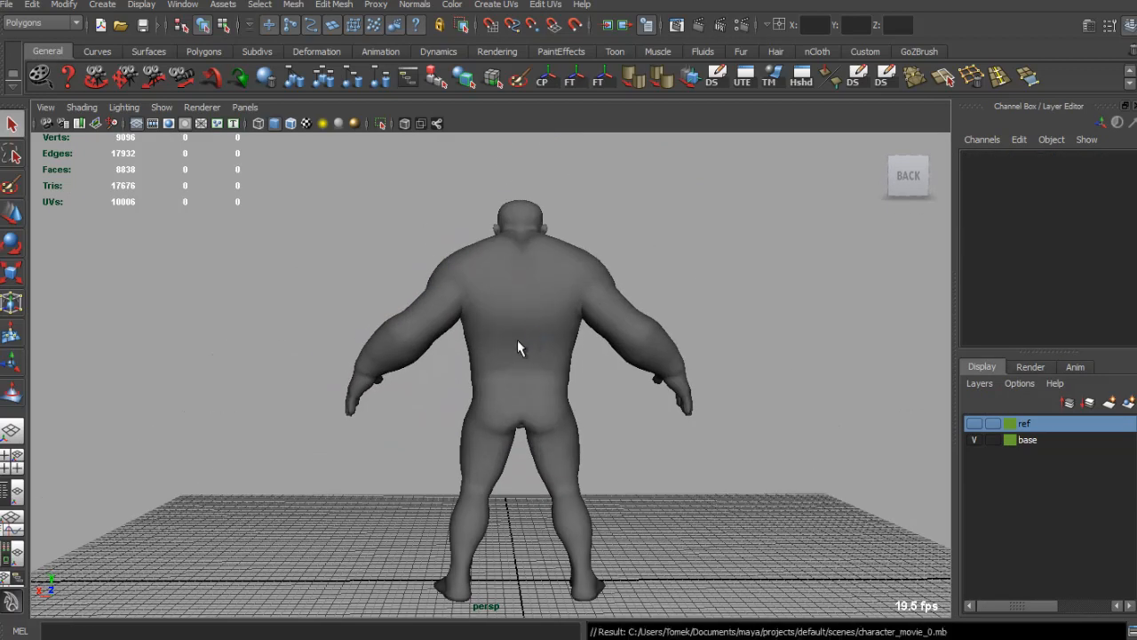
Soft-select the vertices of the whole arm from the back and adjust them along their normals.
alt+drag(518, 347, 396, 321)
click(430, 307)
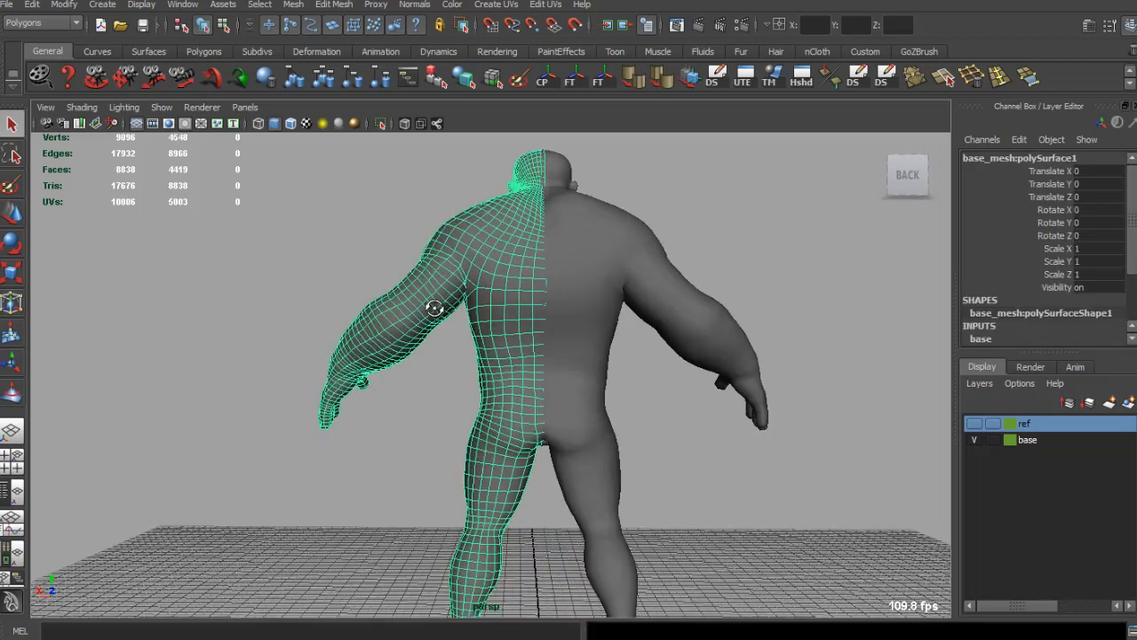
scroll(430, 307, up, 2)
right_drag(408, 300, 408, 285)
drag(343, 246, 366, 293)
drag(422, 344, 425, 345)
key(w)
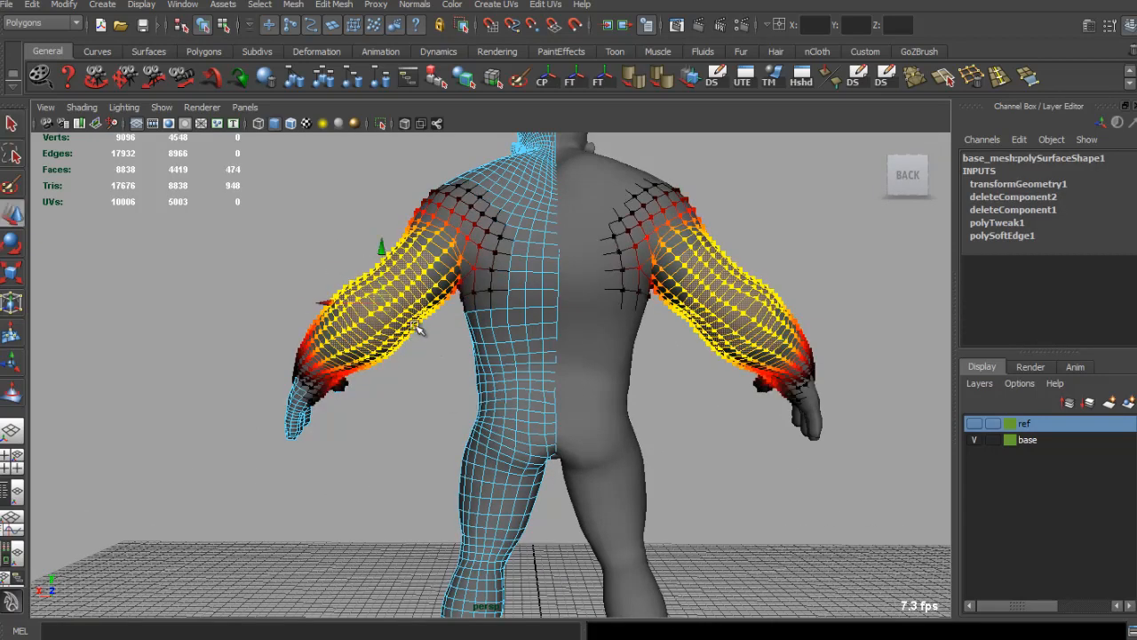
key(r)
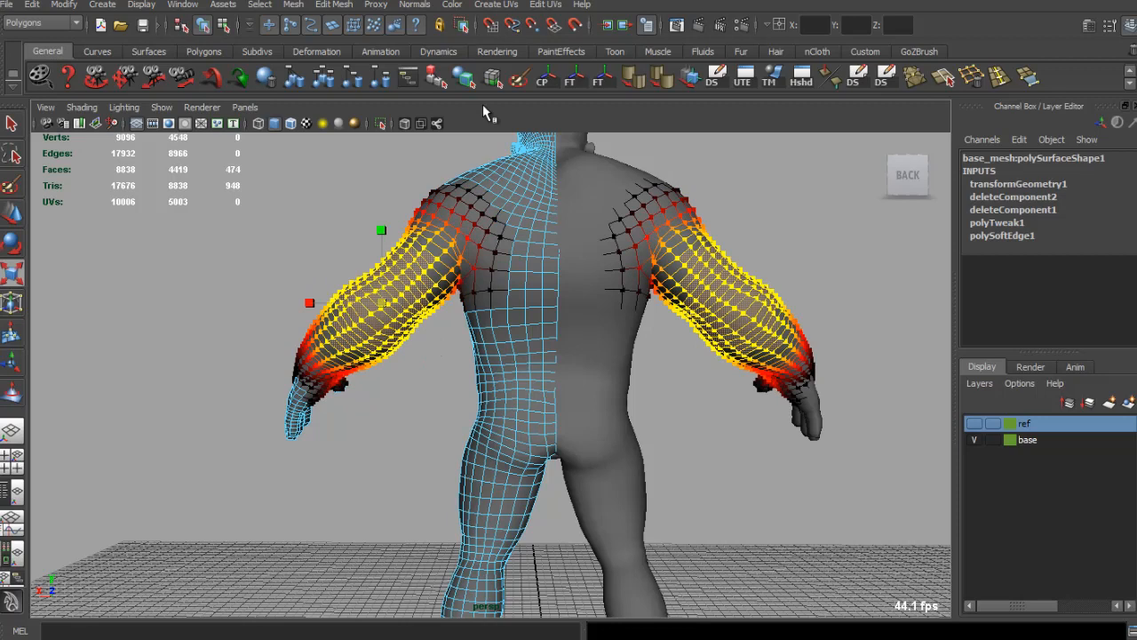
click(690, 77)
scroll(396, 302, up, 3)
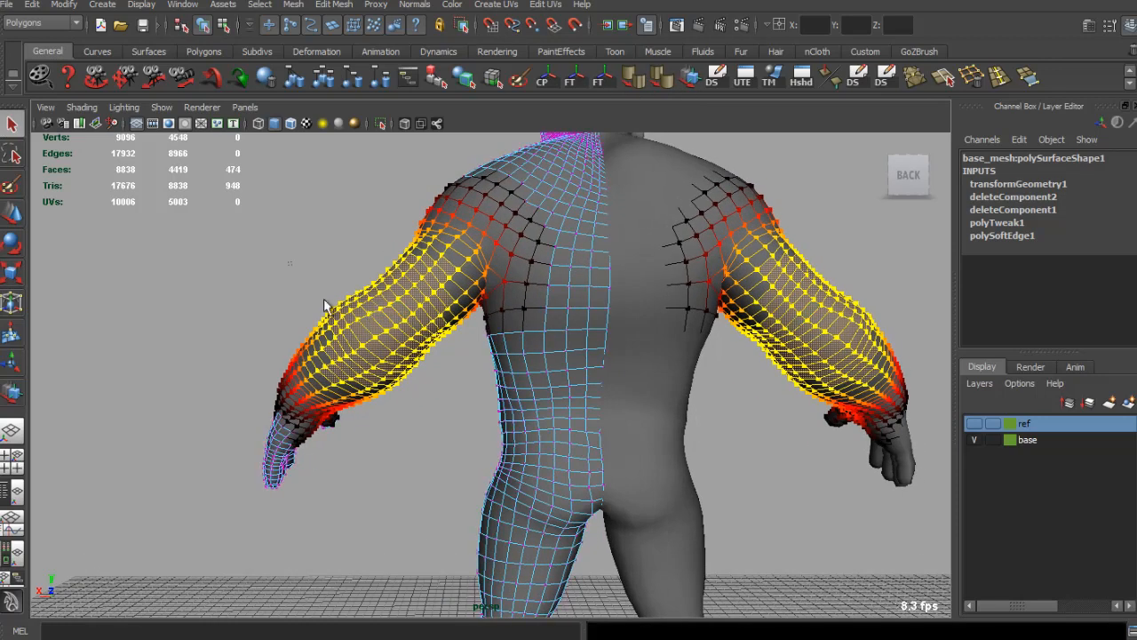
drag(424, 387, 426, 387)
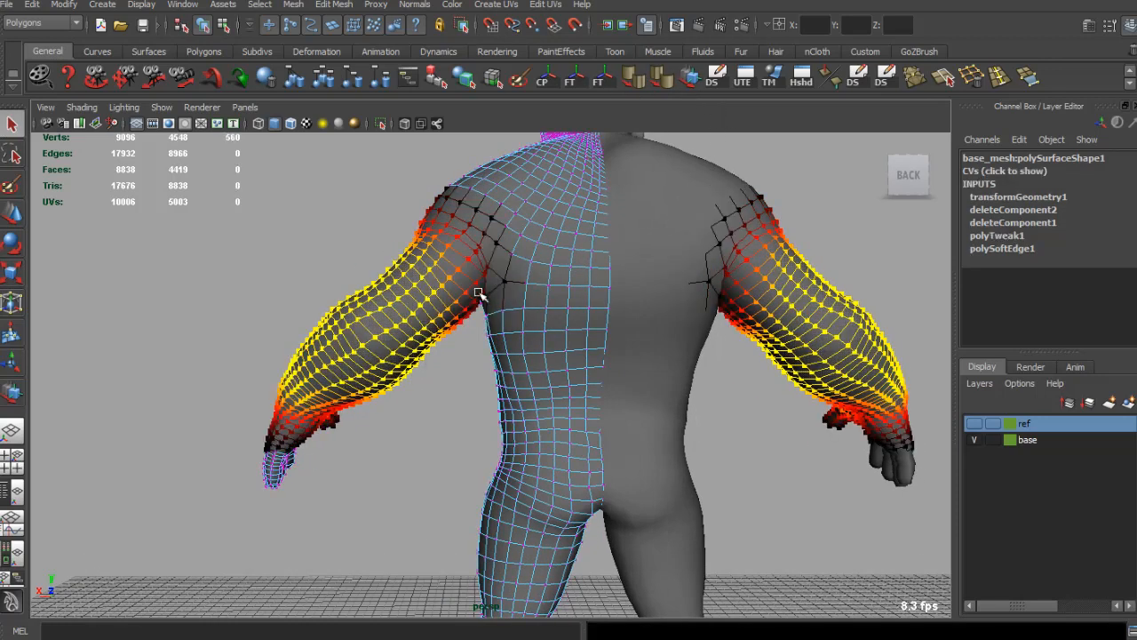
alt+drag(360, 338, 346, 328)
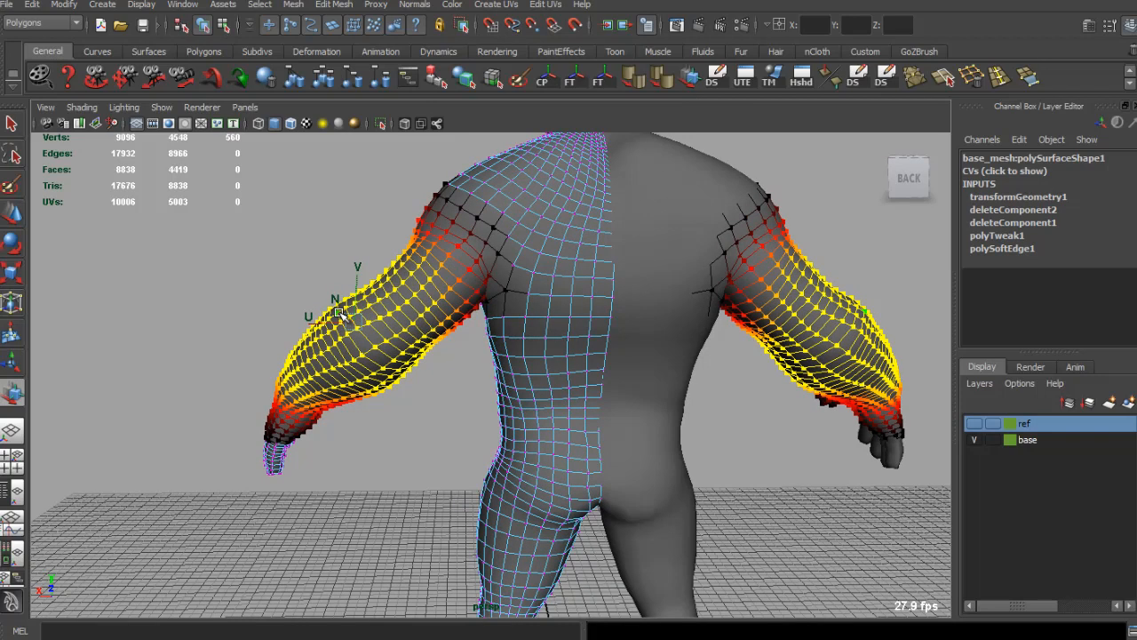
Soft-select the upper arm and elbow vertices, adjust their thickness along the normals, and clear the selection.
drag(458, 342, 457, 343)
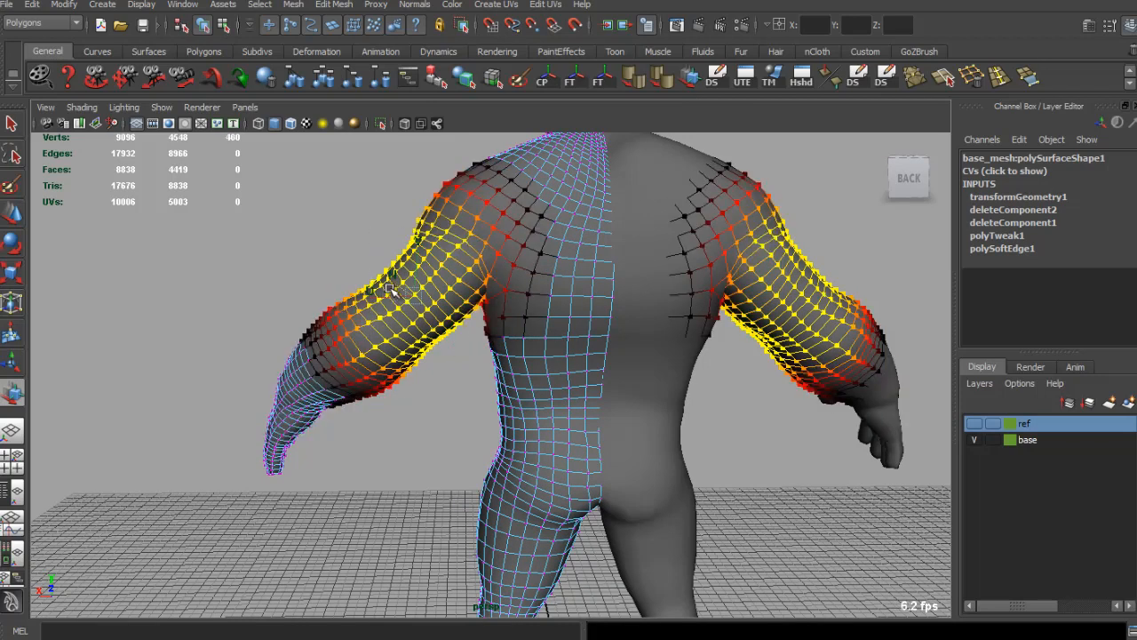
drag(394, 284, 703, 274)
click(370, 285)
Smooth the armpit area of the half mesh from the front and back with the Sculpt Geometry tool, and clear the selection.
mouse_move(454, 269)
alt+mouse_down()
mouse_move(502, 275)
mouse_move(473, 271)
alt+mouse_up()
alt+middle_drag(474, 271, 460, 364)
scroll(460, 370, up, 5)
alt+drag(460, 371, 463, 284)
click(465, 399)
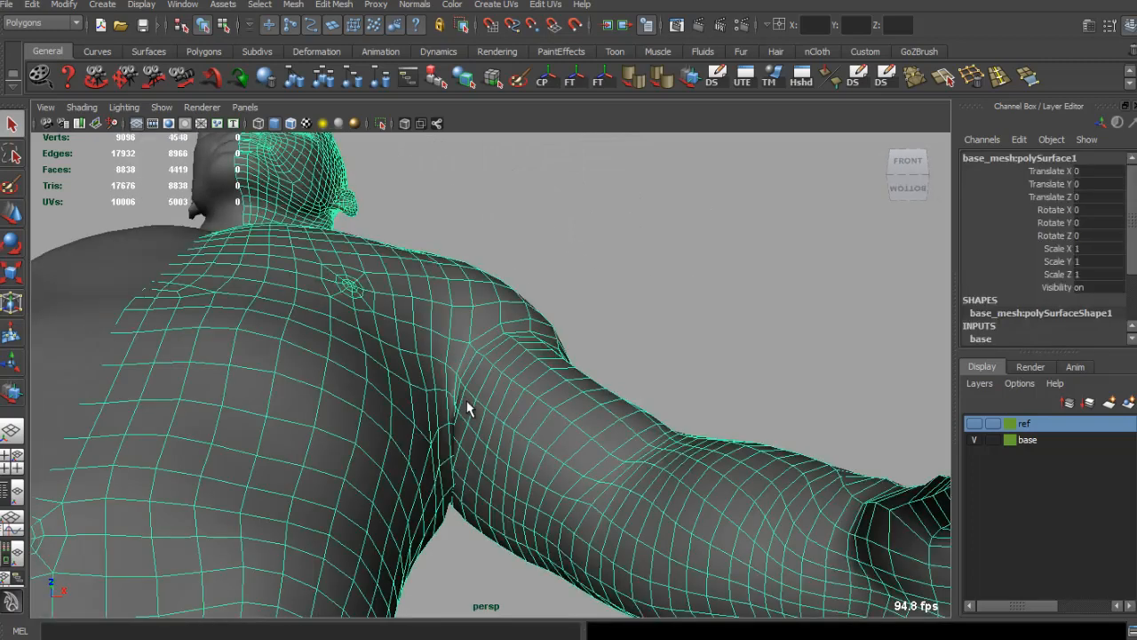
shift+right_drag(468, 408, 445, 424)
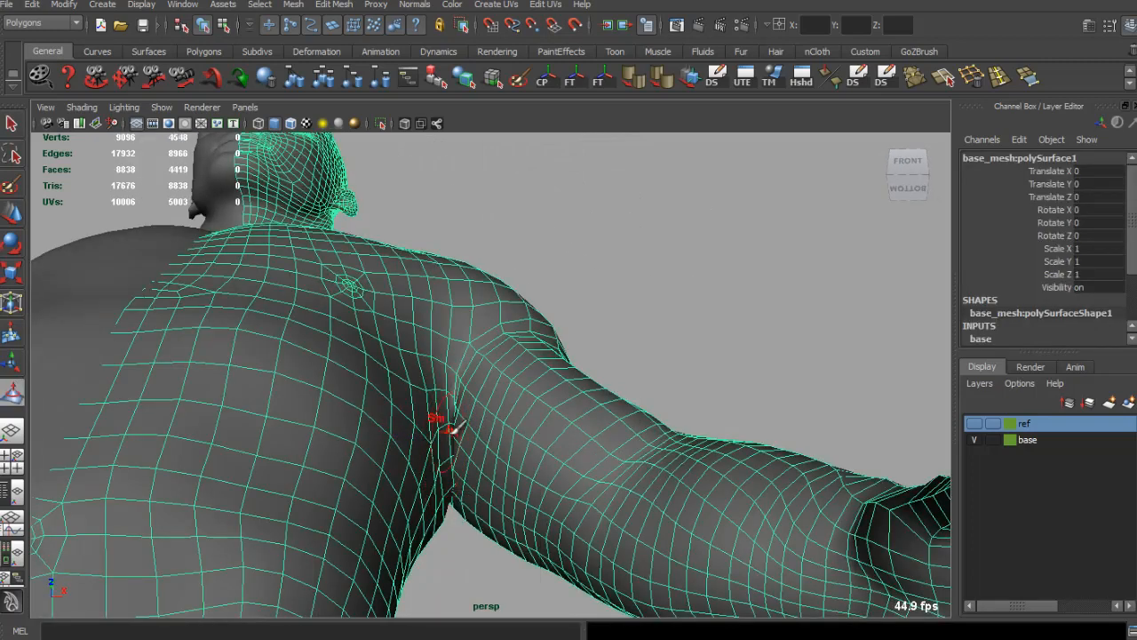
alt+drag(447, 481, 544, 455)
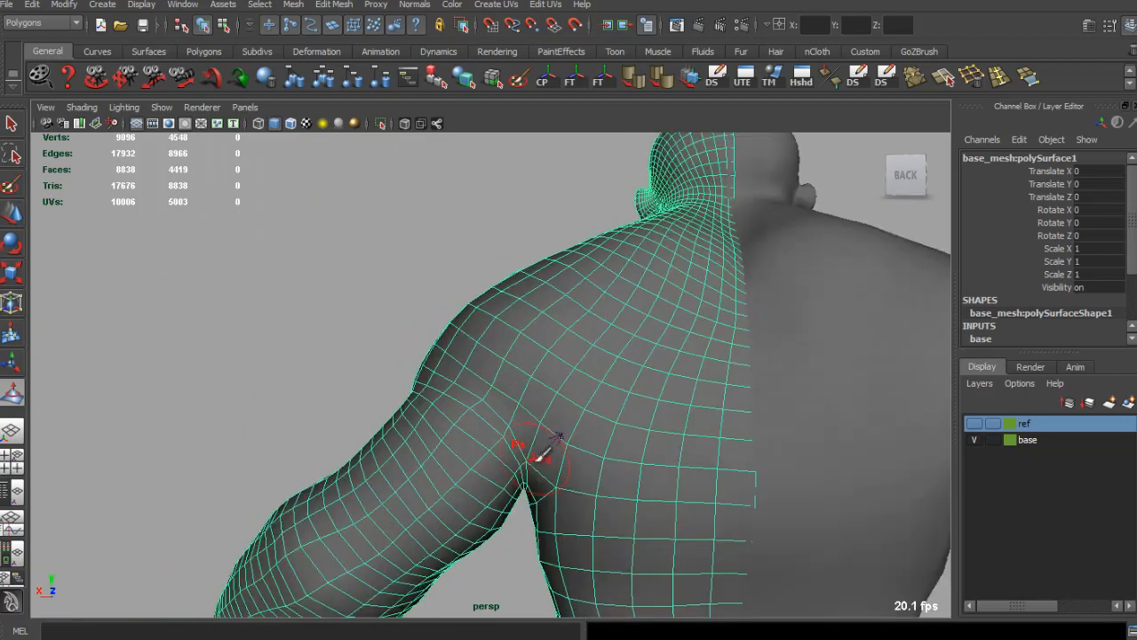
alt+right_drag(394, 370, 343, 336)
click(343, 336)
alt+drag(343, 336, 729, 352)
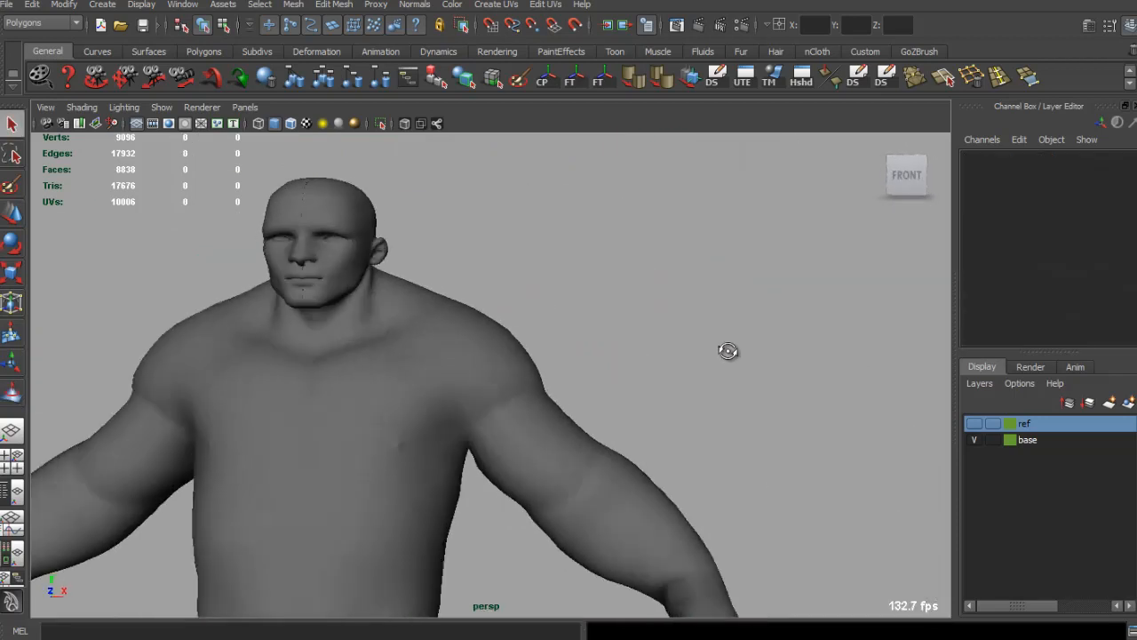
Smooth the front of the armpit and the inner upper arm again with the sculpt brush.
alt+right_drag(462, 382, 411, 364)
mouse_move(411, 364)
alt+middle_down()
mouse_move(422, 379)
mouse_move(436, 340)
alt+middle_up()
alt+right_drag(539, 404, 675, 422)
click(523, 394)
alt+drag(524, 393, 517, 373)
mouse_move(518, 373)
alt+right_down()
mouse_move(576, 422)
mouse_move(530, 411)
alt+right_up()
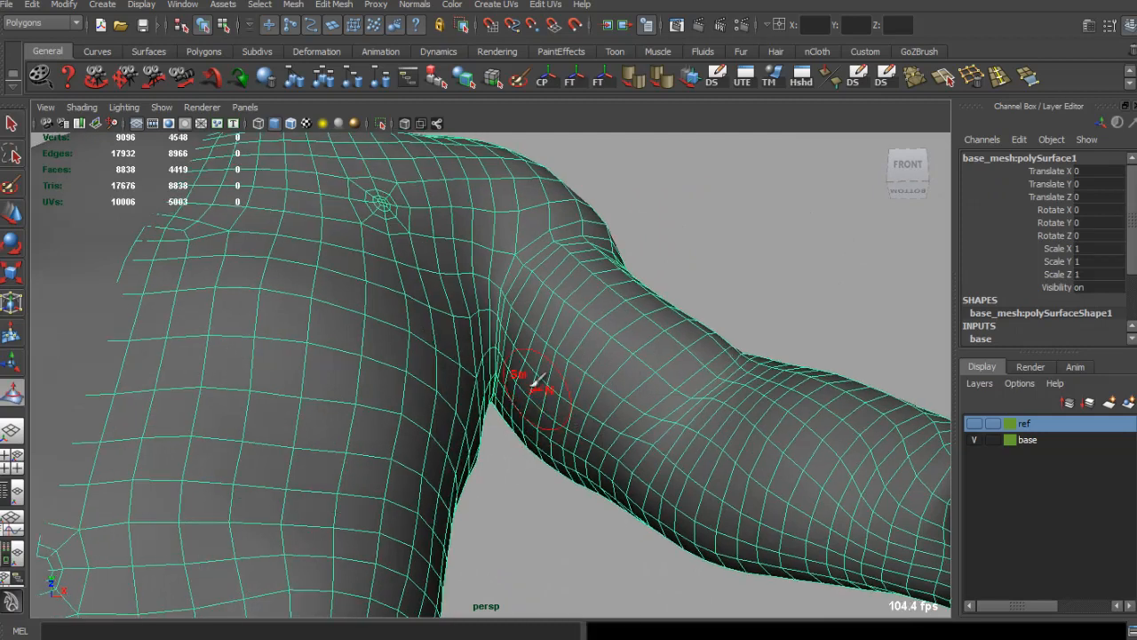
mouse_move(624, 409)
alt+mouse_down()
mouse_move(368, 389)
mouse_move(491, 377)
mouse_move(552, 397)
alt+mouse_up()
Soft-select faces at the rear armpit and under the upper arm, adjust their position, and clear the selection.
key(q)
right_drag(493, 370, 505, 399)
click(510, 372)
drag(511, 373, 488, 380)
key(w)
scroll(503, 380, down, 5)
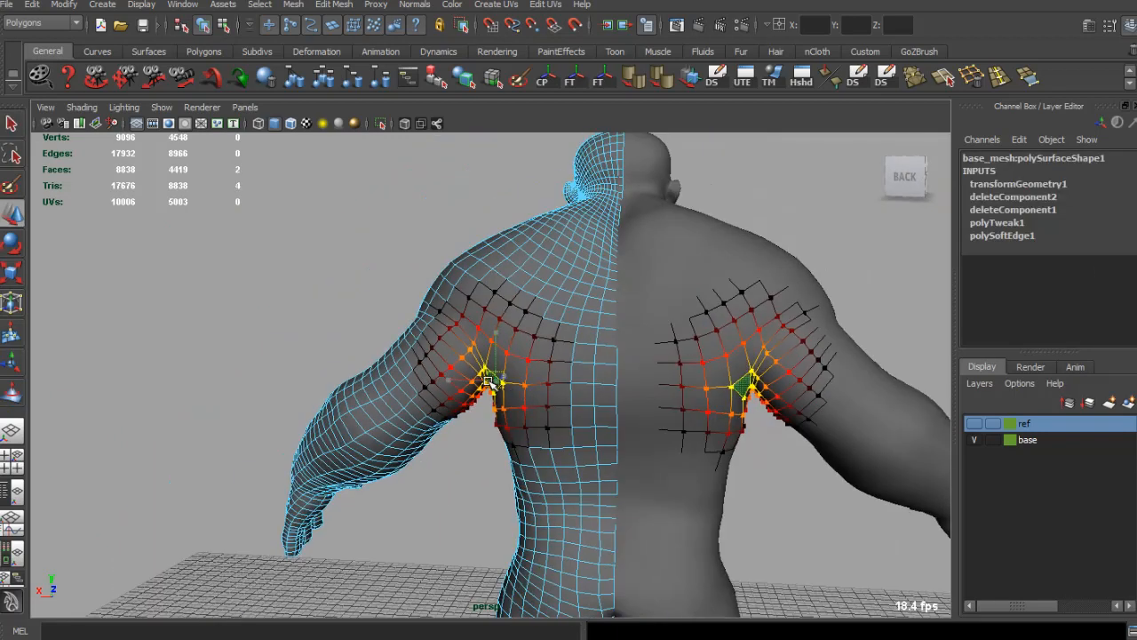
scroll(494, 383, up, 6)
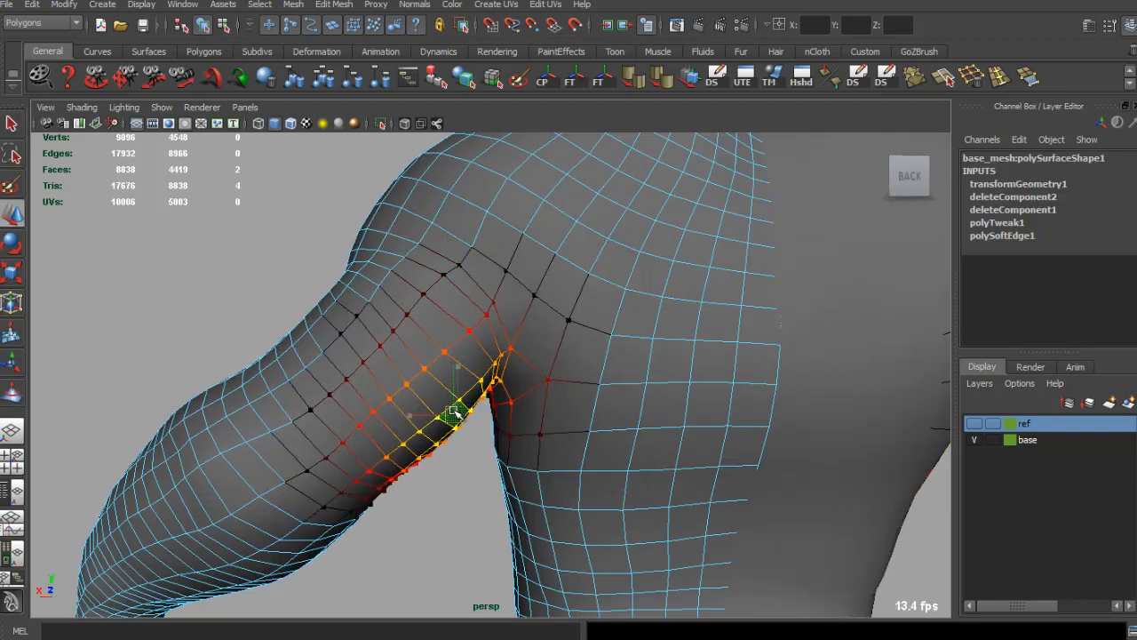
click(295, 247)
Soft-select the rear armpit face with a wider falloff, lower it slightly, and leave face selection.
scroll(349, 320, down, 6)
alt+drag(391, 322, 463, 325)
scroll(462, 325, up, 2)
click(467, 327)
right_drag(470, 328, 471, 362)
click(451, 324)
key(b)
drag(452, 324, 472, 323)
key(w)
drag(451, 272, 451, 280)
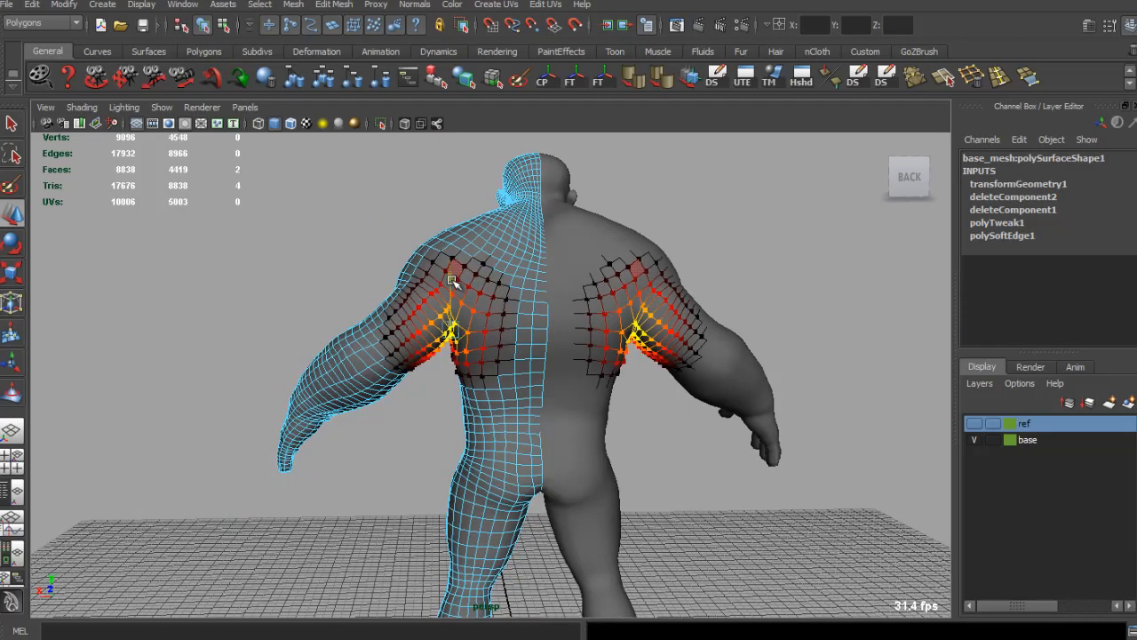
right_drag(483, 293, 444, 274)
Soft-select the shoulder-blade faces and adjust them to reshape the upper back, undoing the unwanted change.
alt+drag(444, 275, 446, 234)
alt+middle_drag(445, 235, 444, 224)
alt+drag(443, 224, 380, 242)
scroll(480, 350, up, 5)
click(500, 333)
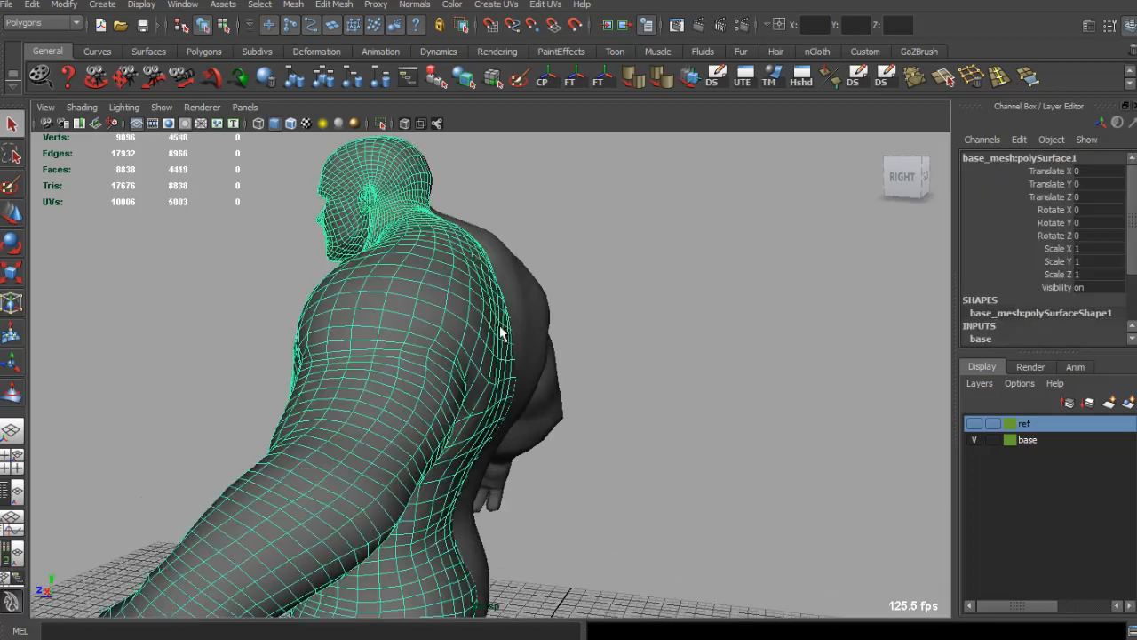
alt+drag(547, 320, 516, 330)
right_drag(516, 330, 518, 356)
click(515, 342)
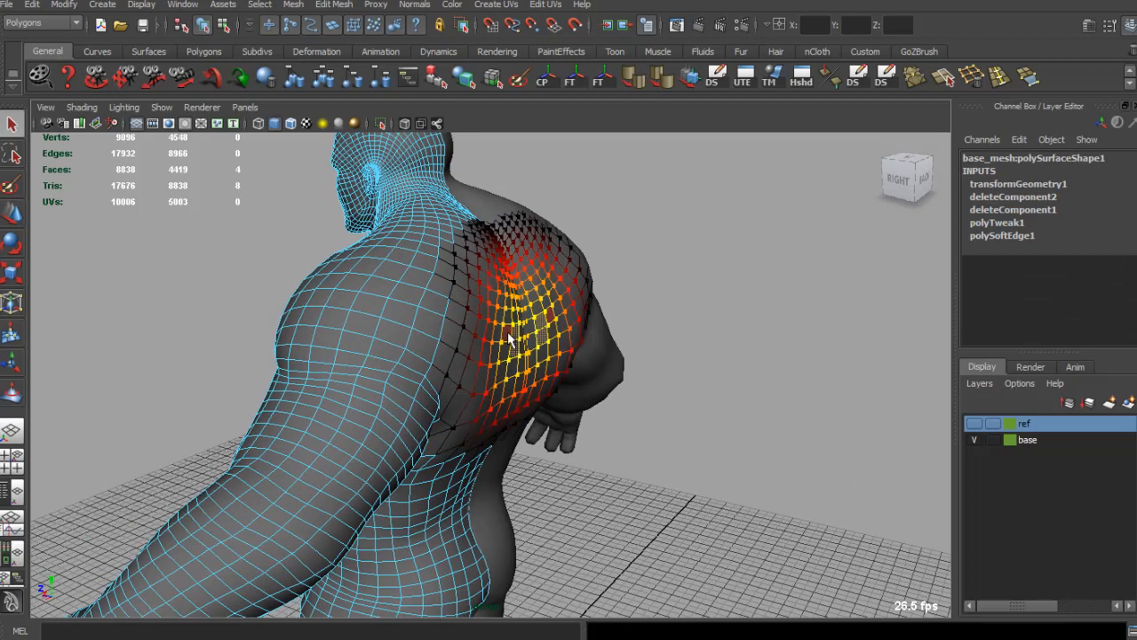
alt+drag(493, 367, 483, 340)
key(ctrl+z)
alt+drag(482, 341, 320, 356)
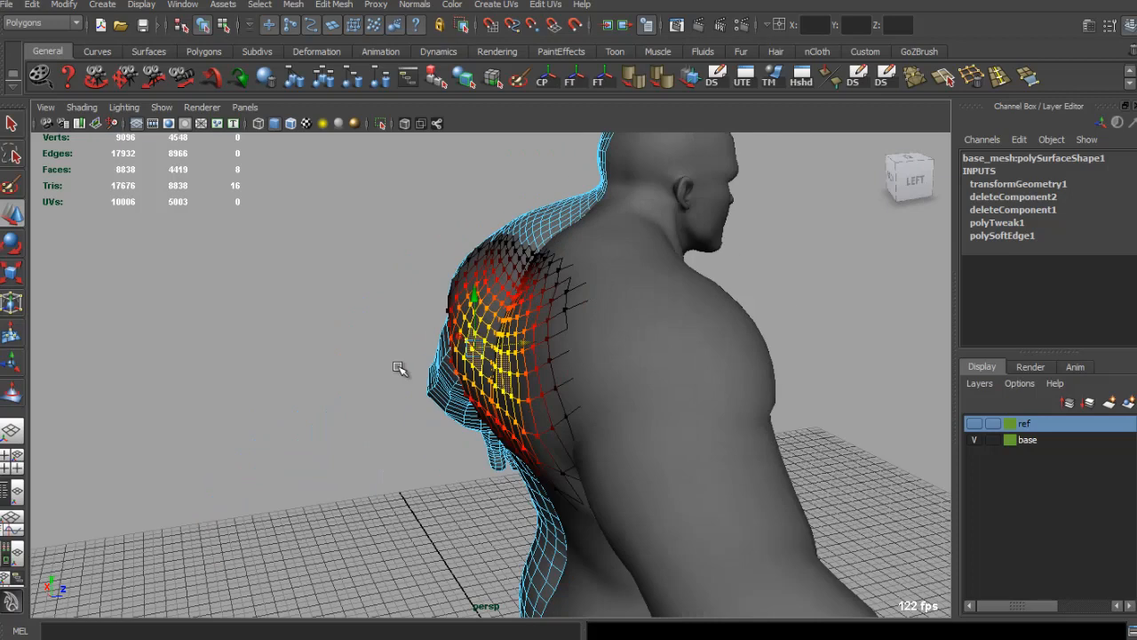
alt+right_drag(401, 371, 471, 364)
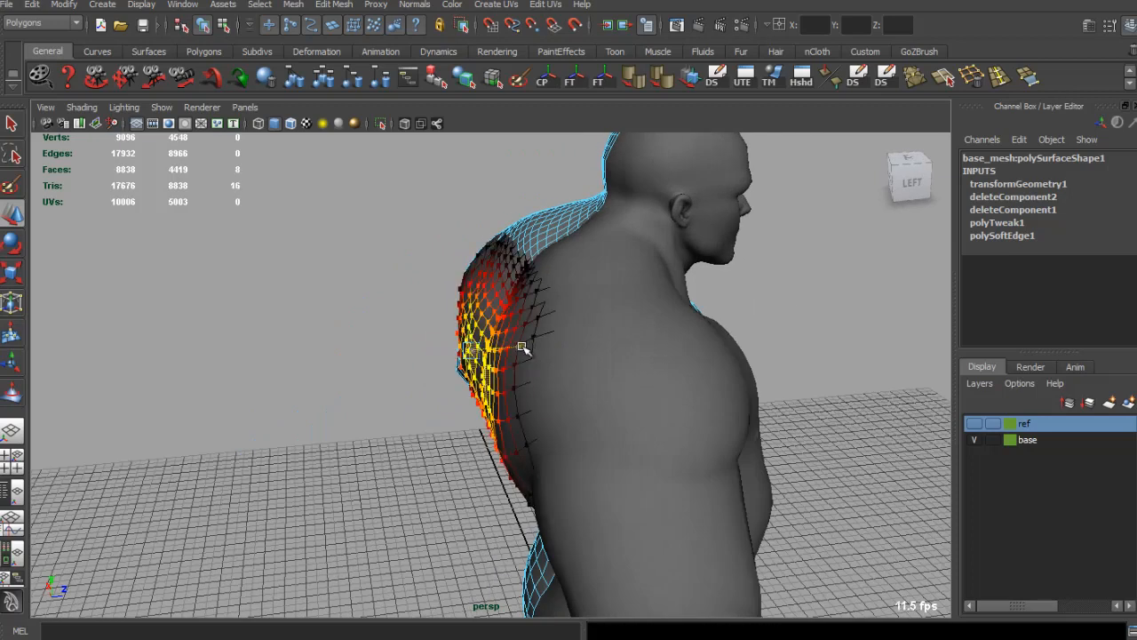
Try to move the soft-selected faces below the shoulder blade sideways along X, and undo the move.
alt+drag(525, 352, 441, 356)
click(493, 395)
shift+click(516, 354)
shift+click(526, 350)
key(w)
key(ctrl+z)
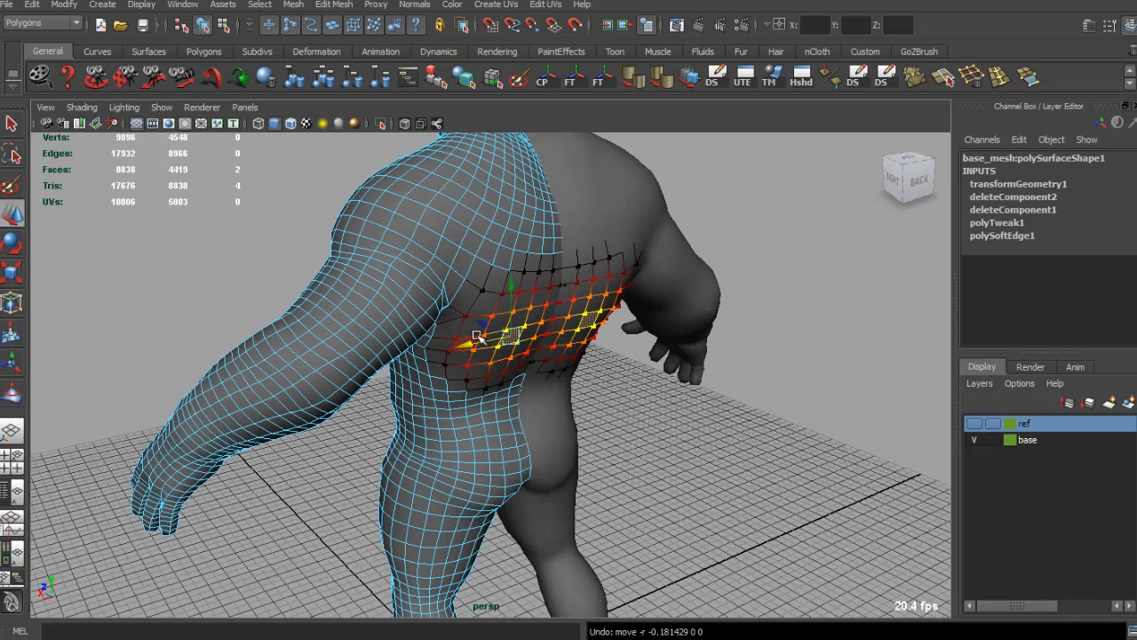
Soft-select the lower-back and buttock faces in side view, reshape their profile, and clear the selection.
alt+drag(487, 322, 528, 392)
alt+right_drag(528, 392, 400, 355)
alt+drag(399, 356, 437, 358)
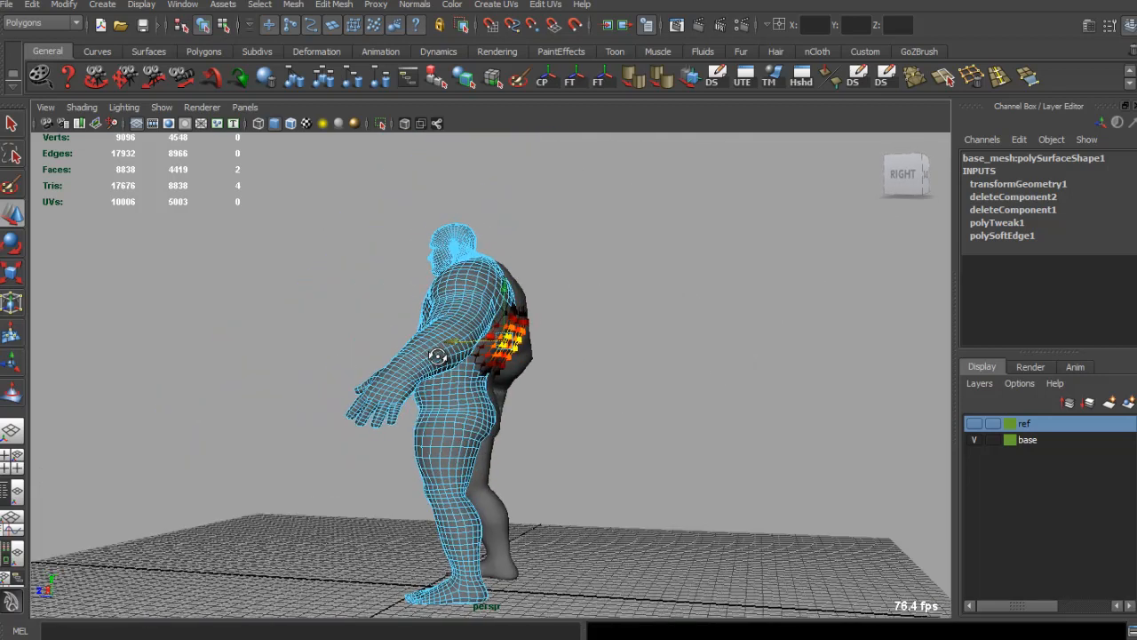
alt+right_drag(437, 358, 537, 463)
alt+drag(537, 463, 477, 396)
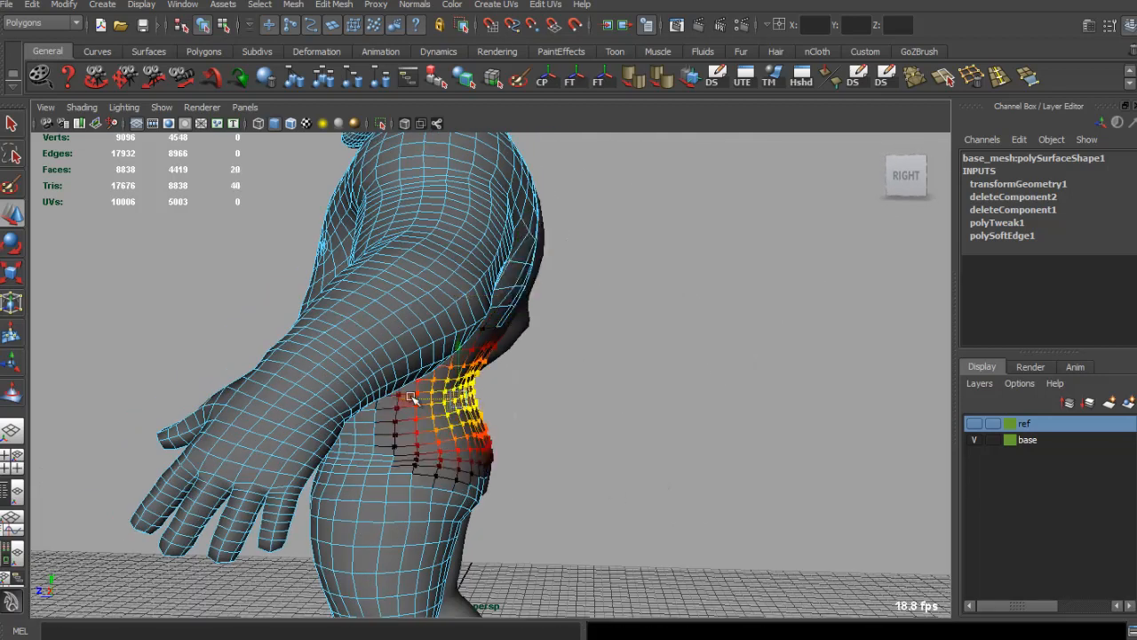
alt+drag(519, 463, 494, 483)
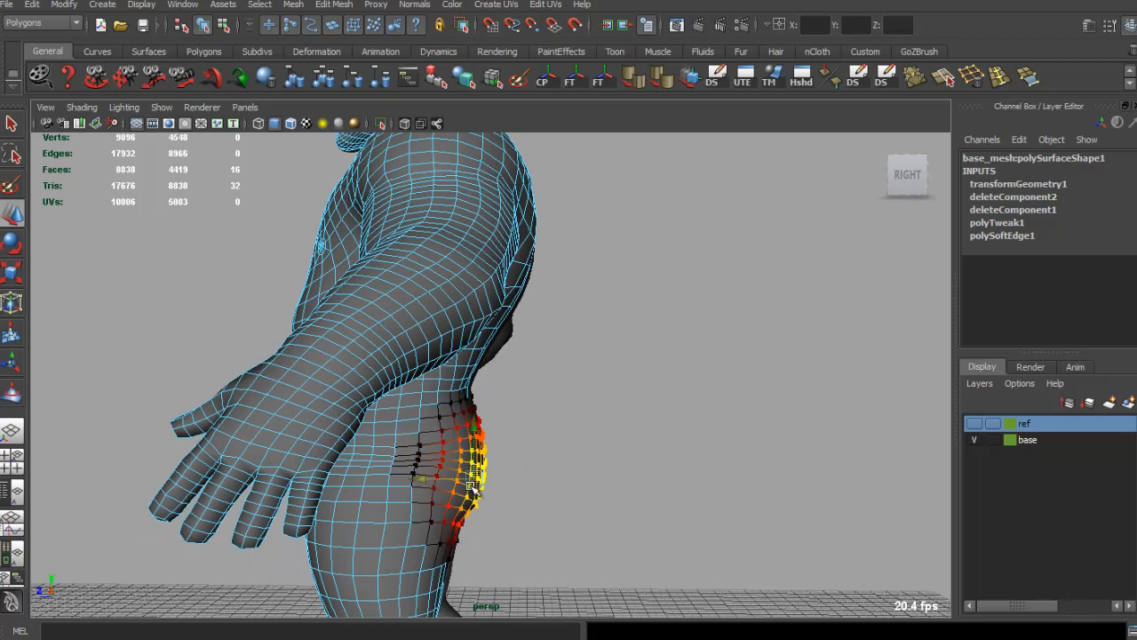
alt+right_drag(560, 485, 457, 399)
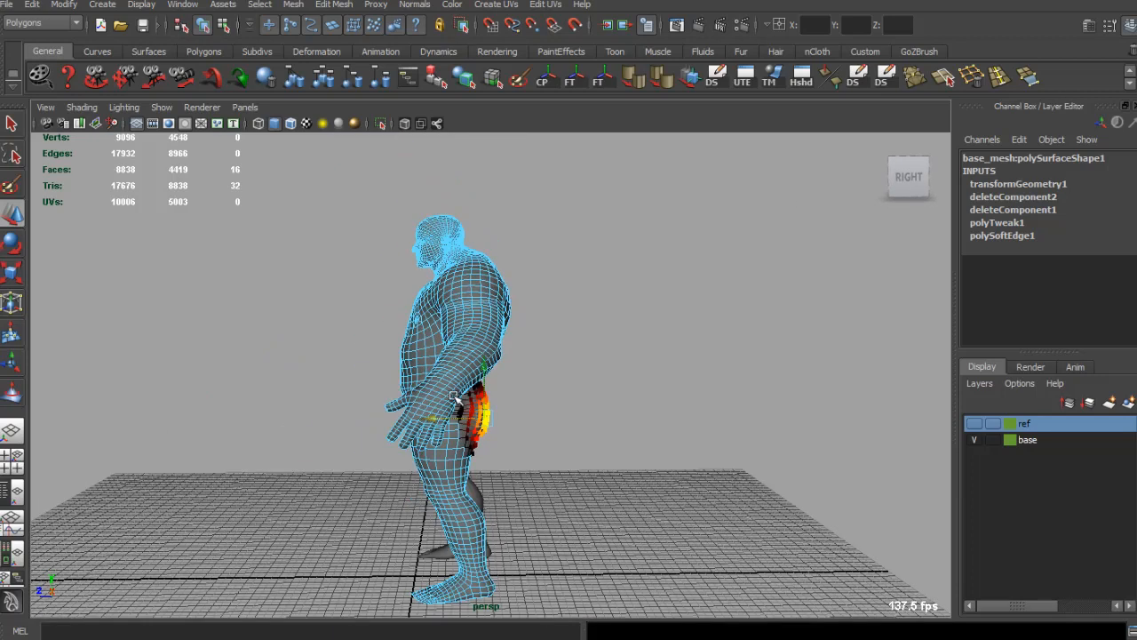
alt+drag(457, 399, 401, 395)
click(511, 274)
Smooth the upper back between the shoulder and neck of the half mesh with the Sculpt Geometry tool.
alt+drag(668, 292, 375, 287)
alt+right_drag(375, 281, 417, 285)
alt+drag(416, 284, 455, 294)
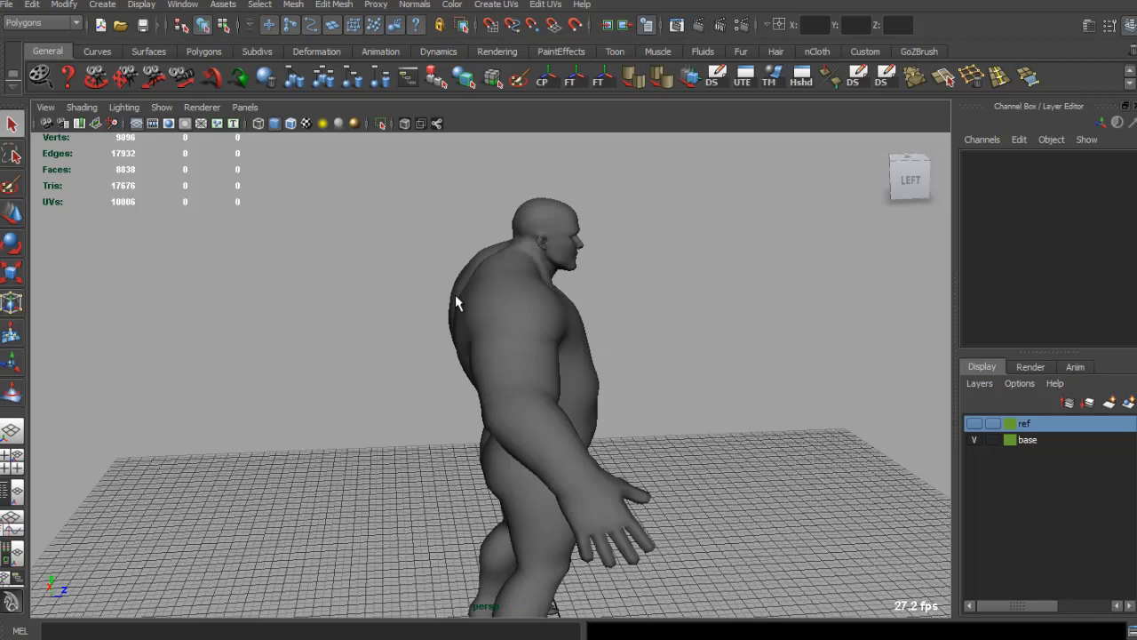
alt+middle_drag(455, 294, 405, 364)
alt+right_drag(406, 363, 439, 363)
alt+drag(439, 364, 389, 334)
click(390, 334)
right_drag(394, 344, 356, 341)
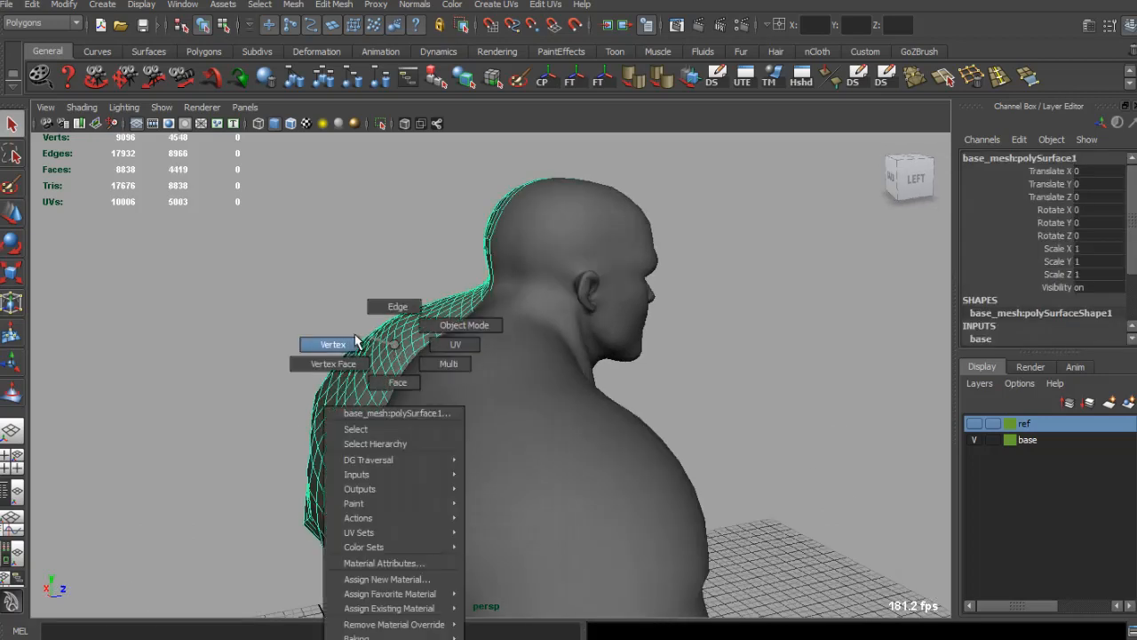
alt+drag(395, 348, 421, 340)
shift+right_drag(422, 341, 364, 323)
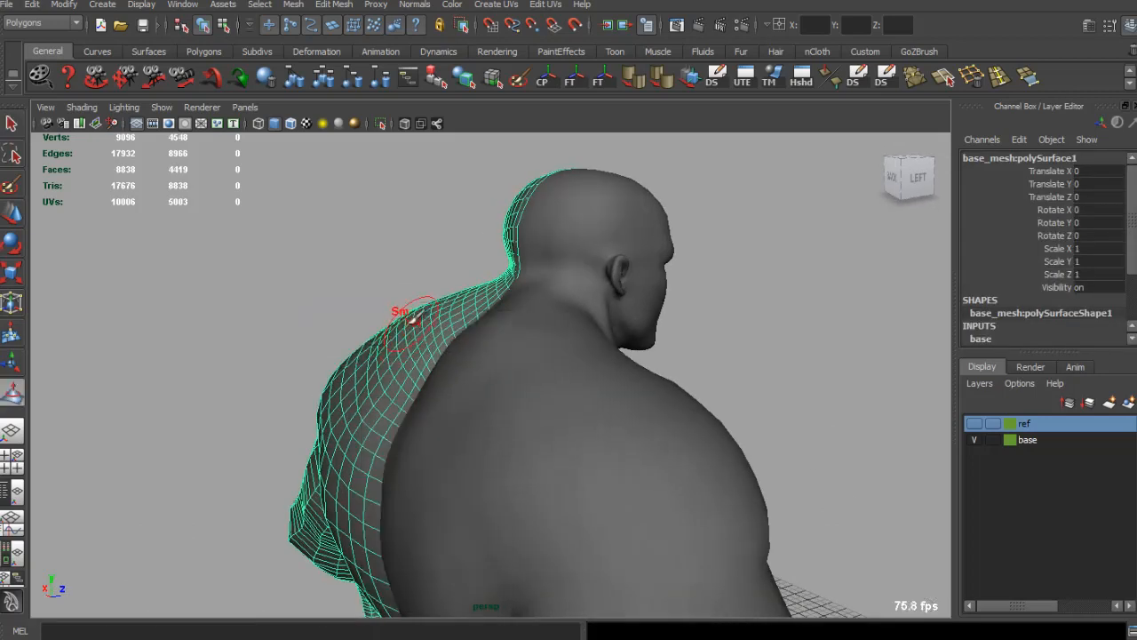
mouse_move(412, 320)
alt+mouse_down()
mouse_move(652, 325)
mouse_move(673, 350)
mouse_move(651, 304)
mouse_move(610, 310)
mouse_move(436, 271)
mouse_move(422, 278)
mouse_move(447, 305)
mouse_move(497, 315)
alt+mouse_up()
Smooth the lower back and the area beneath the buttock with the sculpt brush, and deselect the mesh.
scroll(497, 315, up, 5)
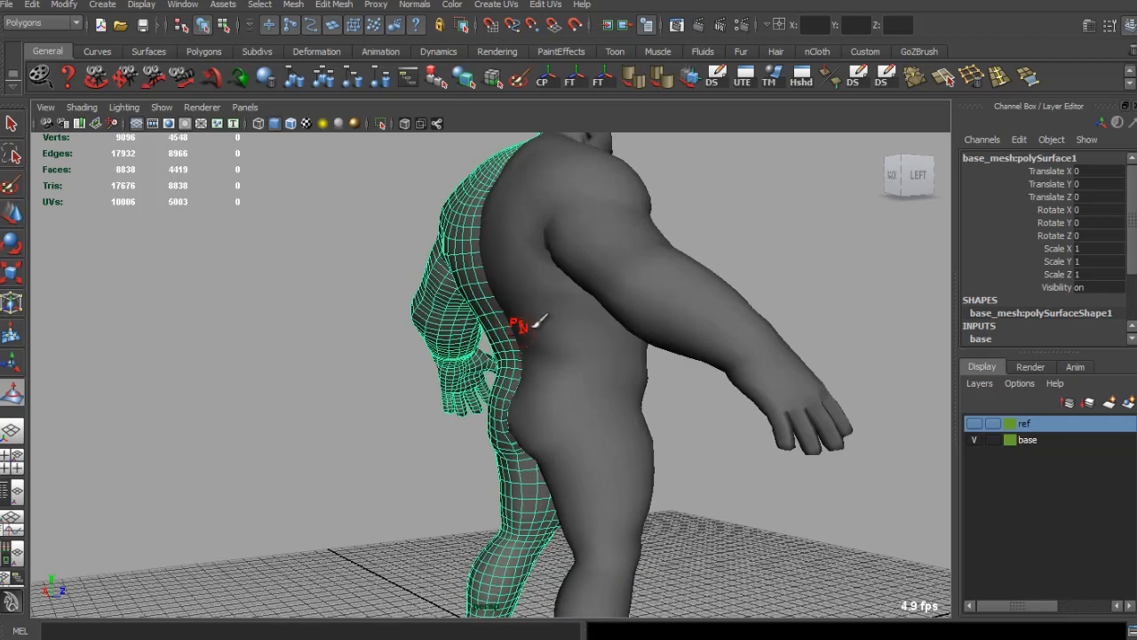
alt+drag(547, 332, 559, 407)
scroll(559, 406, up, 4)
alt+middle_drag(559, 407, 508, 347)
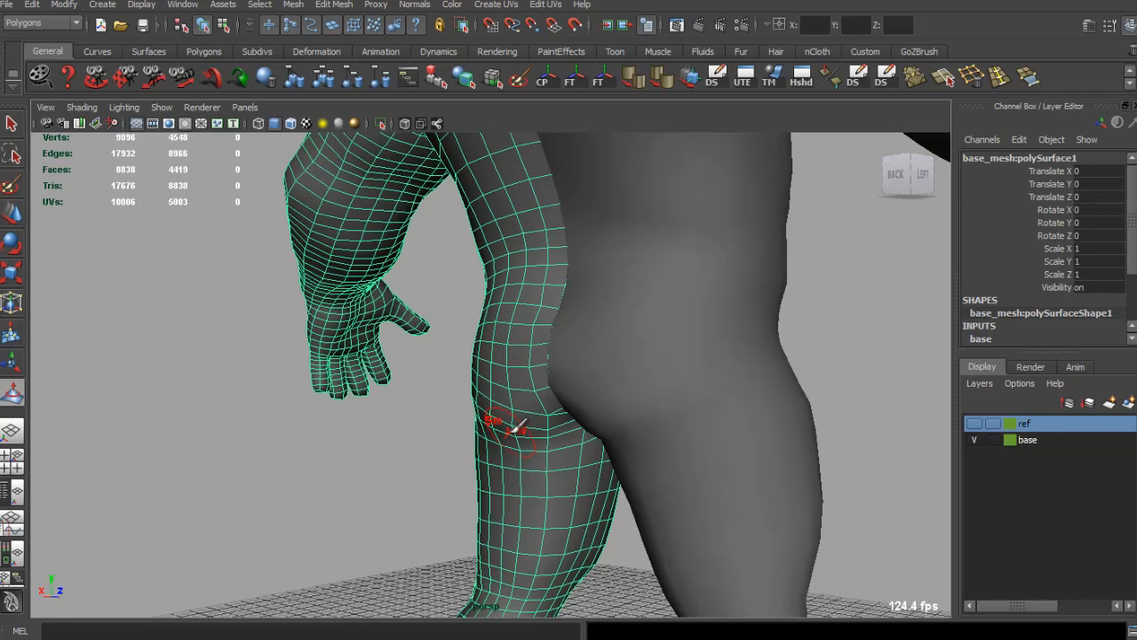
click(431, 402)
Examine the whole figure's proportions from the front and the head and neck from the side.
alt+drag(431, 401, 689, 407)
scroll(688, 406, down, 4)
alt+drag(462, 383, 311, 351)
scroll(486, 389, down, 2)
alt+drag(487, 399, 521, 331)
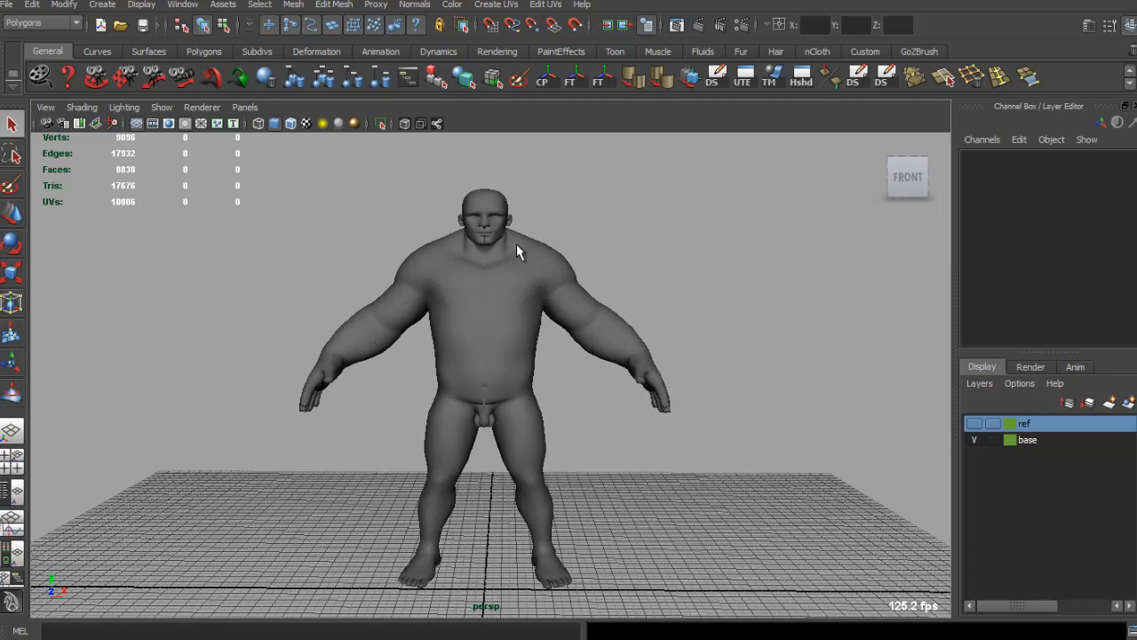
mouse_move(515, 249)
alt+mouse_down()
mouse_move(414, 262)
mouse_move(586, 261)
mouse_move(402, 266)
mouse_move(521, 254)
alt+mouse_up()
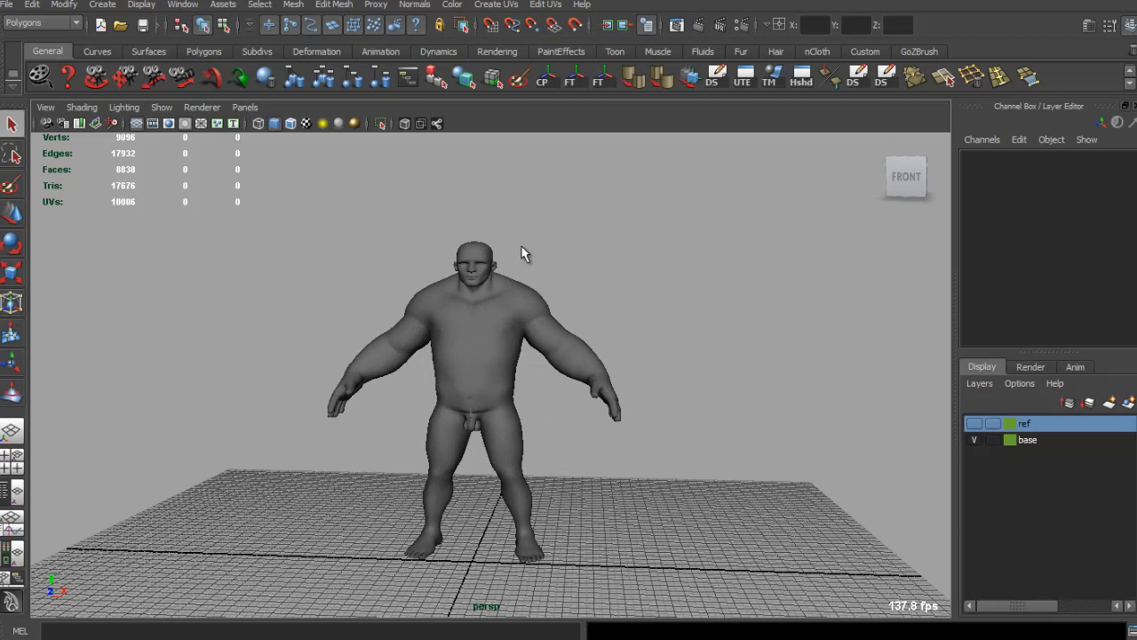
alt+right_drag(521, 254, 574, 310)
mouse_move(574, 310)
alt+mouse_down()
mouse_move(452, 222)
mouse_move(429, 298)
mouse_move(451, 312)
alt+mouse_up()
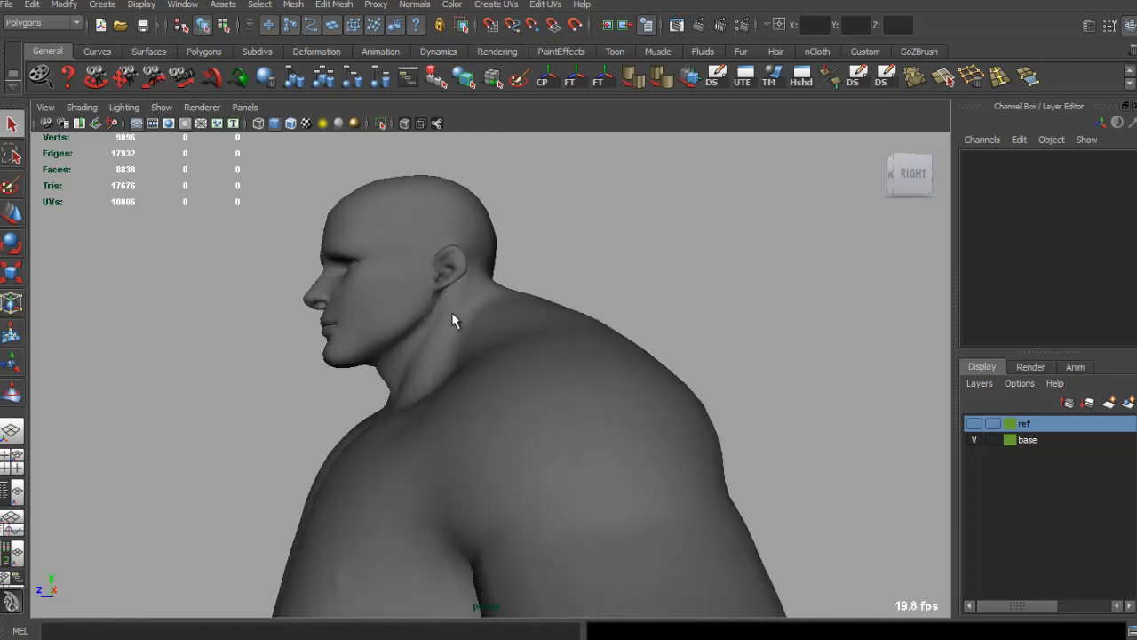
Smooth the side of the neck below the ear with the Sculpt Geometry tool.
click(452, 311)
alt+right_drag(452, 311, 471, 313)
alt+drag(471, 313, 492, 313)
shift+right_drag(492, 313, 449, 313)
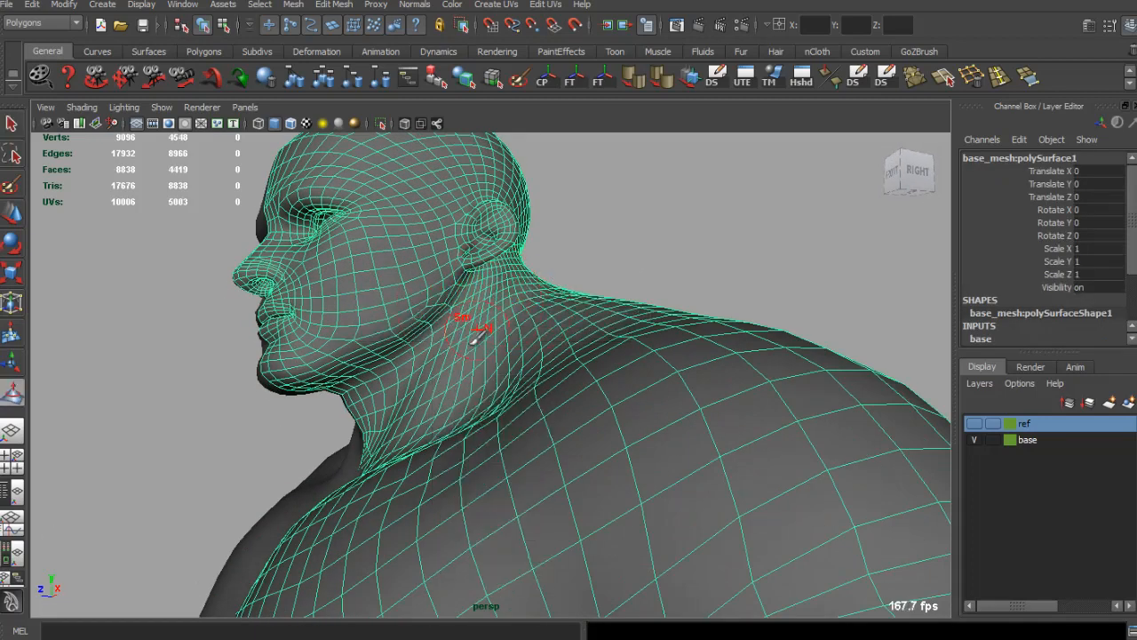
Soft-select the chin vertices in side view, adjust the falloff, and refine the chin's position.
alt+drag(474, 338, 444, 337)
alt+right_drag(444, 338, 271, 384)
mouse_move(258, 365)
mouse_down()
mouse_move(295, 403)
mouse_move(201, 388)
mouse_move(230, 392)
mouse_up()
key(b)
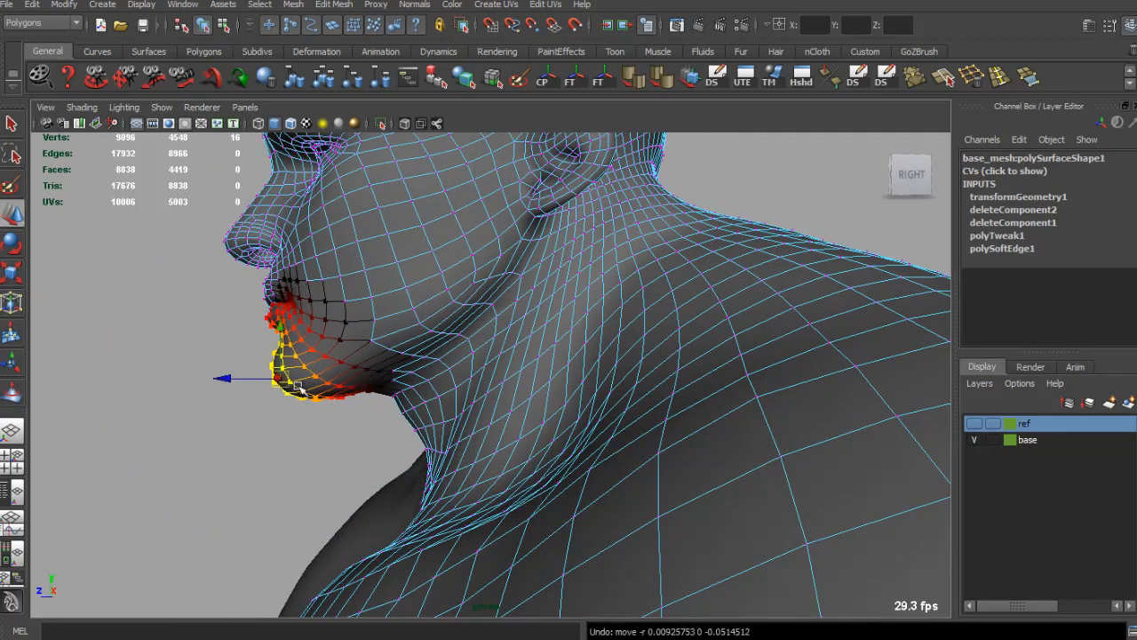
Soft-select the jaw-corner vertices and the cheek vertices, and adjust them to reshape the jaw and cheeks.
alt+drag(286, 376, 423, 349)
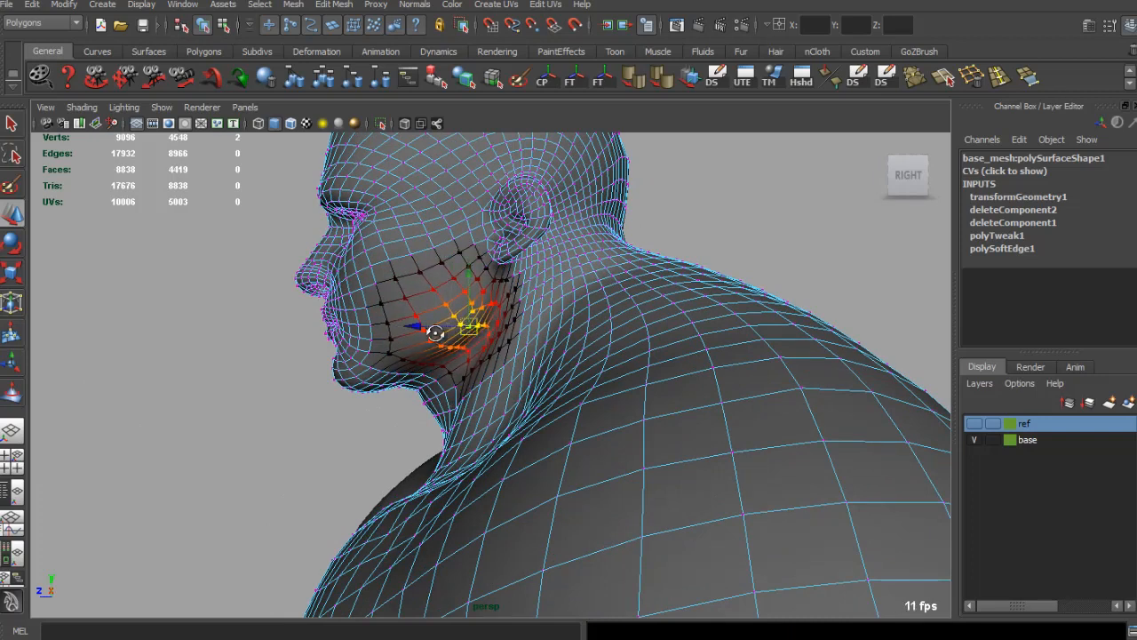
alt+drag(434, 332, 503, 353)
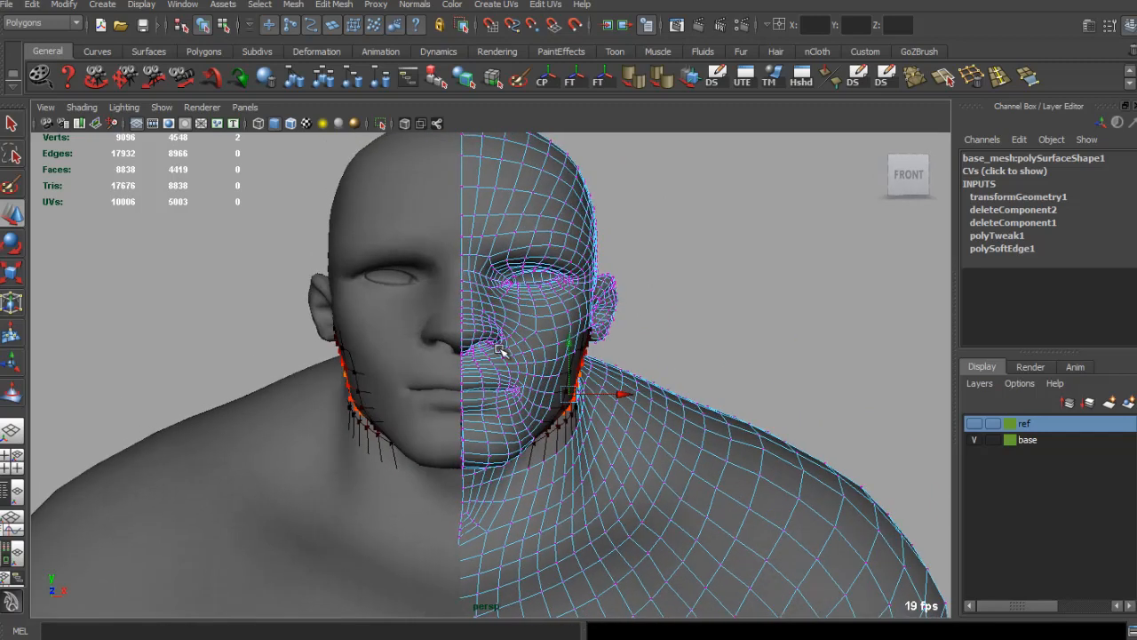
click(558, 375)
scroll(595, 369, up, 5)
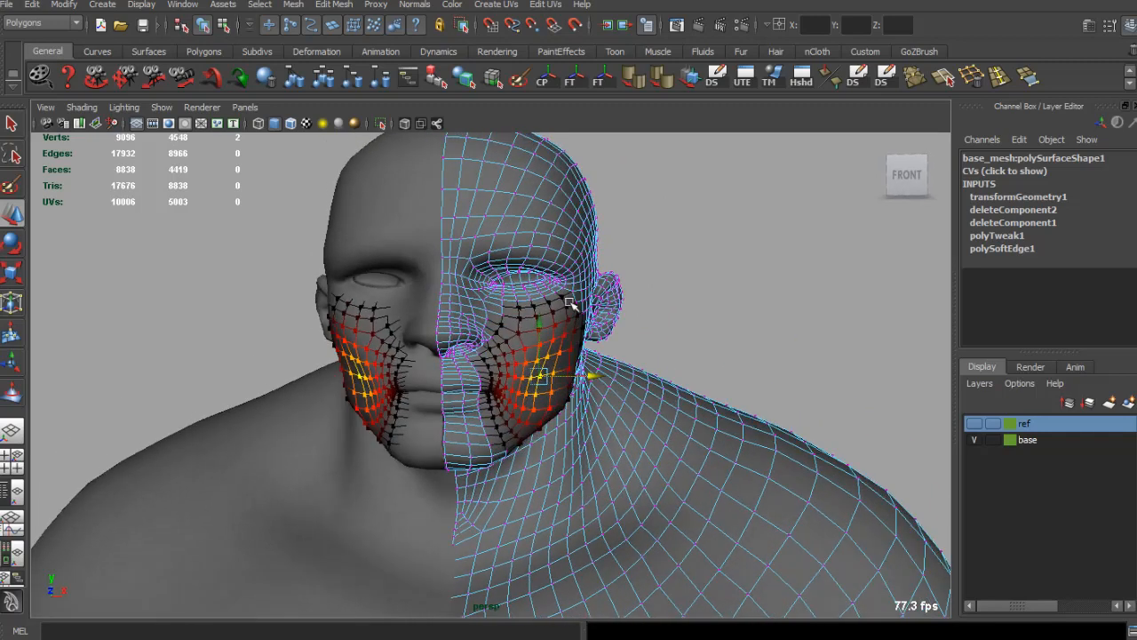
Lower the soft-selected outer eye corners slightly, and refine them sideways with a smaller falloff.
scroll(524, 345, up, 2)
click(597, 295)
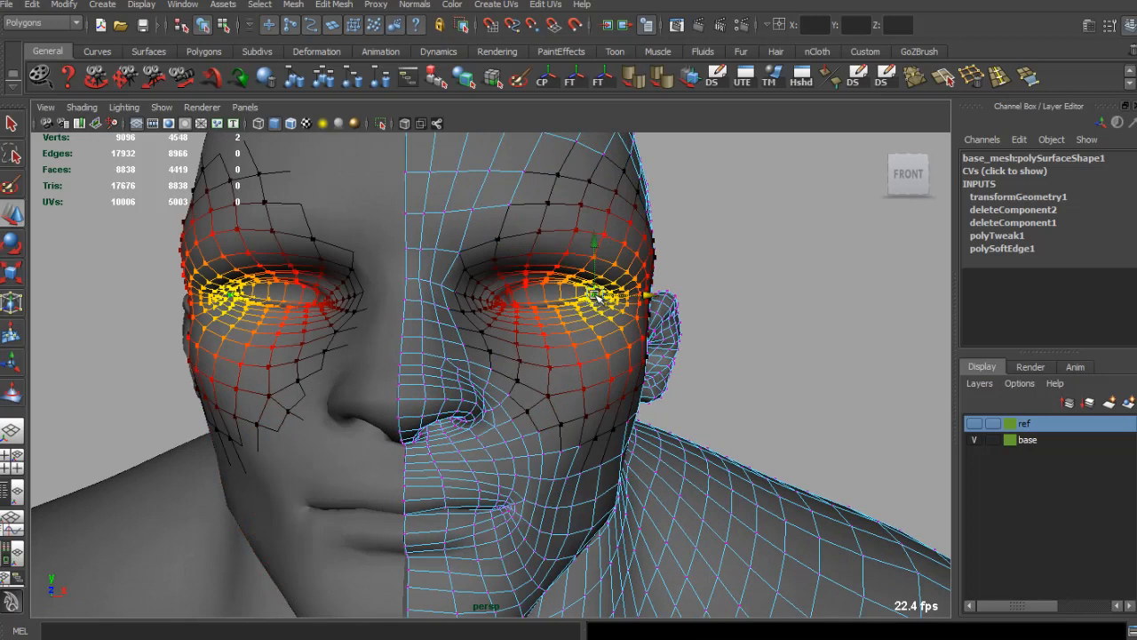
drag(593, 250, 587, 259)
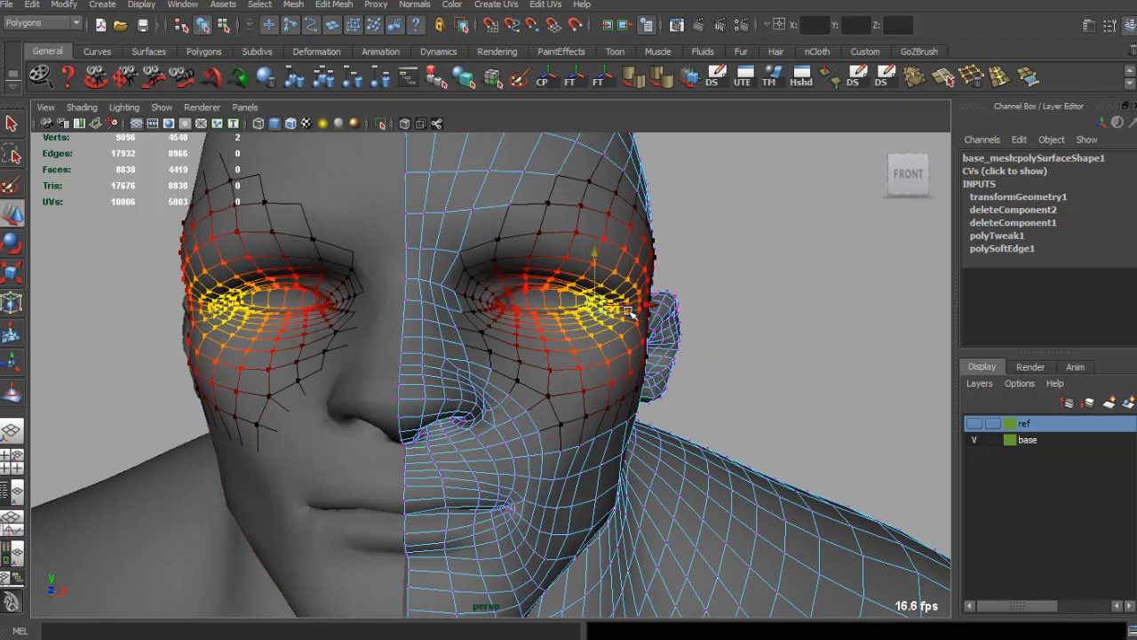
key(b)
drag(697, 310, 638, 309)
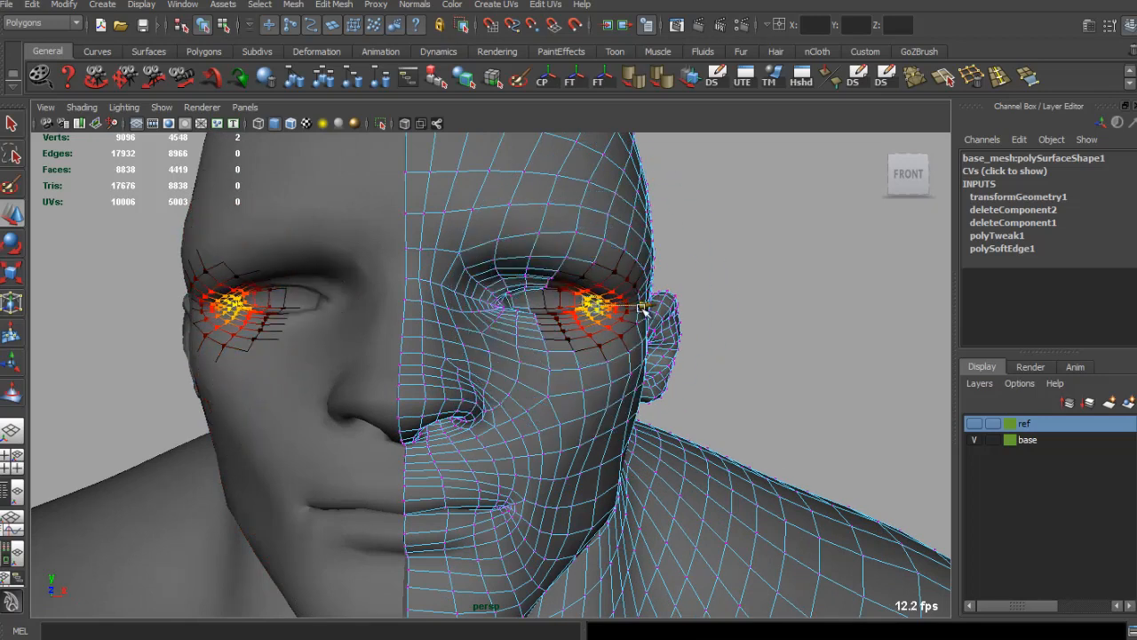
Soft-select the inner eye corners with a smaller falloff, and refine them together with the brow above the eye.
click(495, 304)
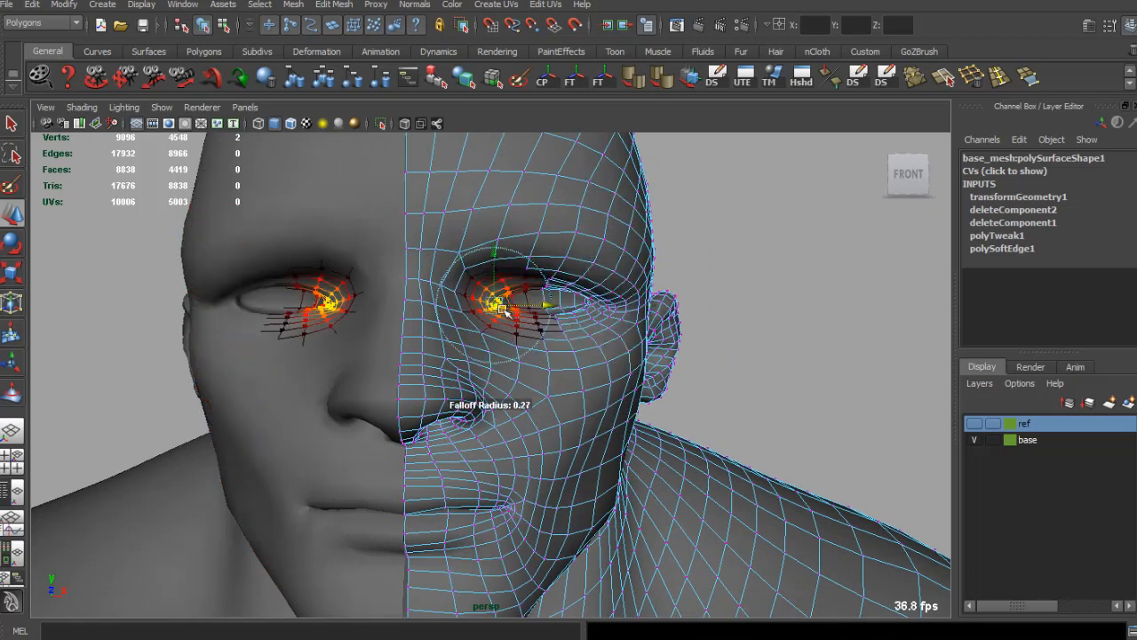
mouse_move(489, 268)
alt+mouse_down()
mouse_move(541, 279)
mouse_move(478, 283)
alt+mouse_up()
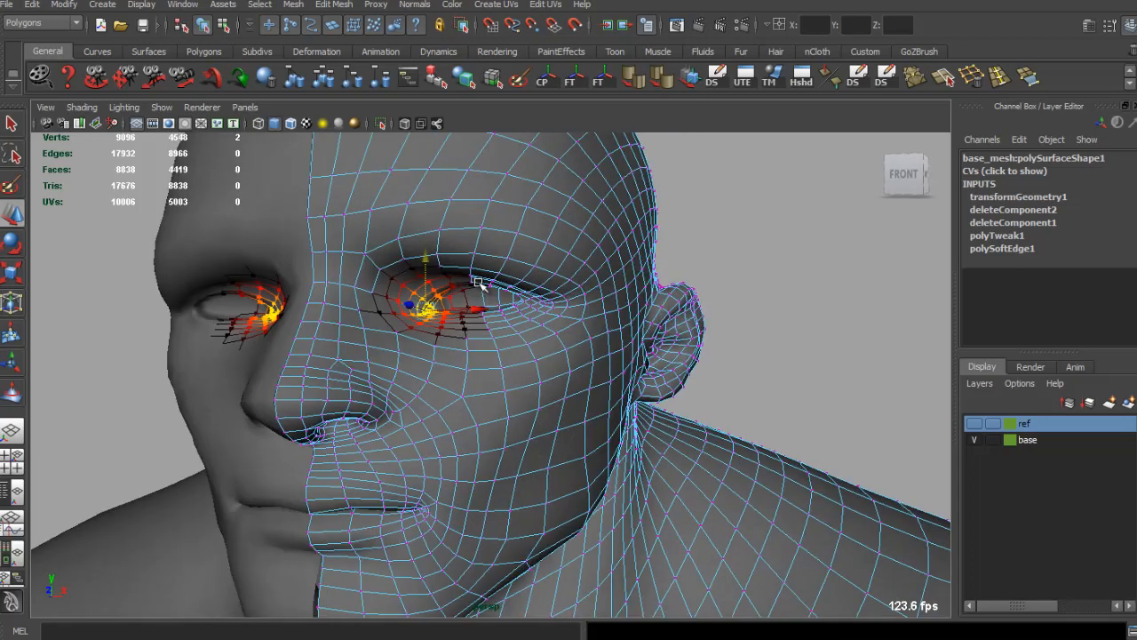
click(519, 233)
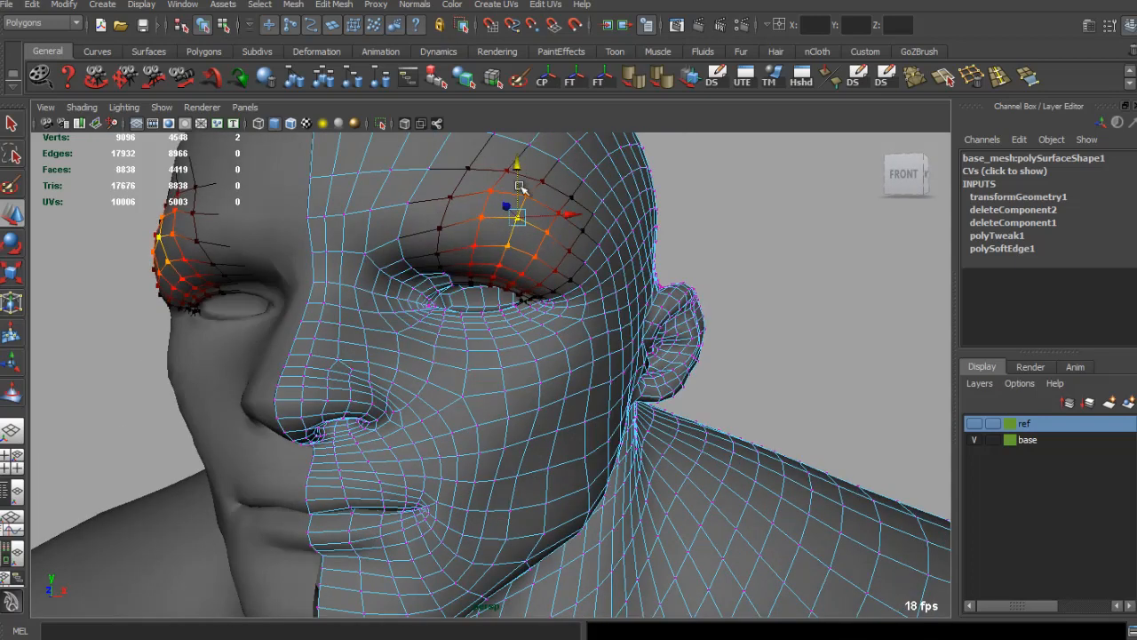
alt+drag(520, 186, 492, 221)
alt+drag(597, 300, 509, 297)
click(501, 317)
key(q)
click(739, 279)
Soft-select the earlobe faces in the front view and adjust the falloff to cover the ear.
alt+drag(739, 279, 386, 371)
click(499, 347)
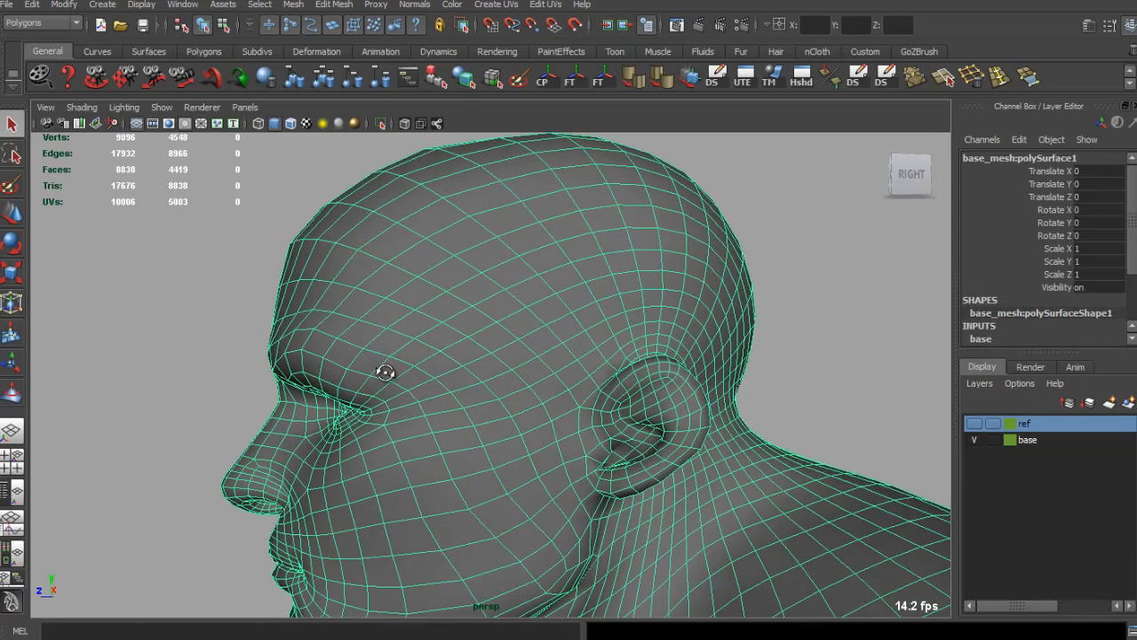
alt+right_drag(385, 370, 436, 365)
alt+drag(434, 365, 571, 294)
click(632, 316)
scroll(560, 296, up, 5)
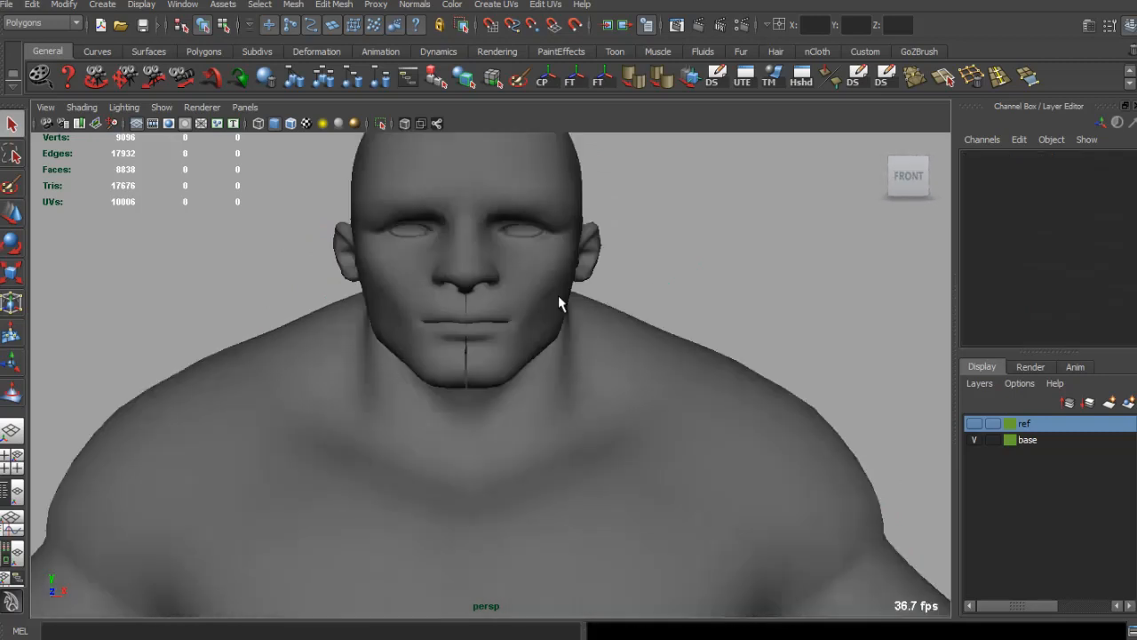
click(543, 304)
right_drag(544, 303, 538, 333)
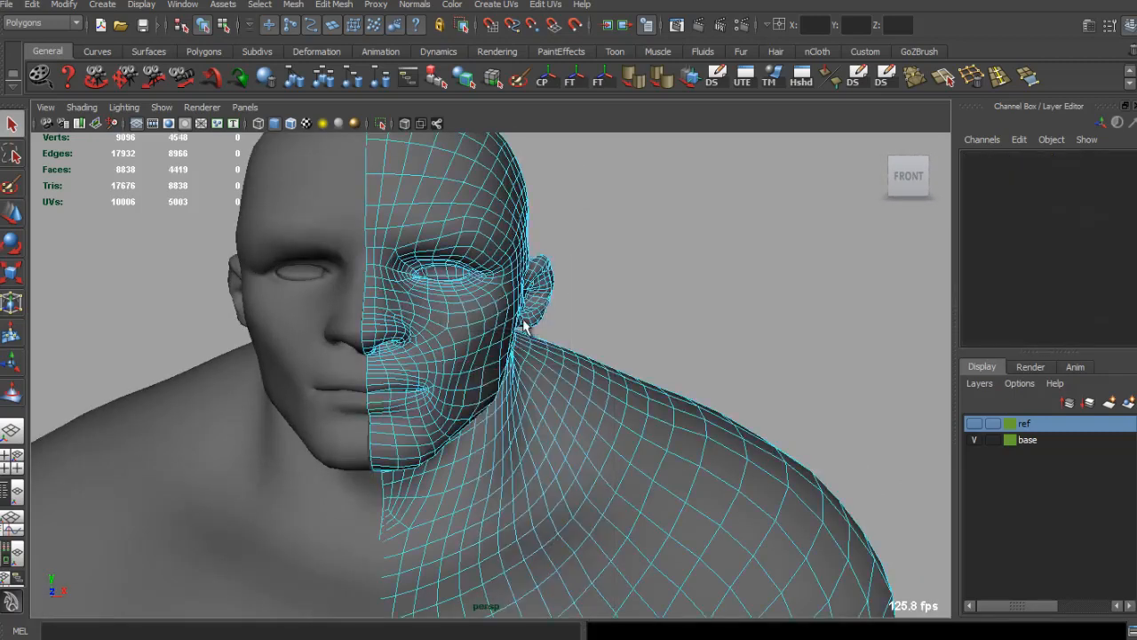
click(523, 322)
key(b)
drag(523, 320, 547, 328)
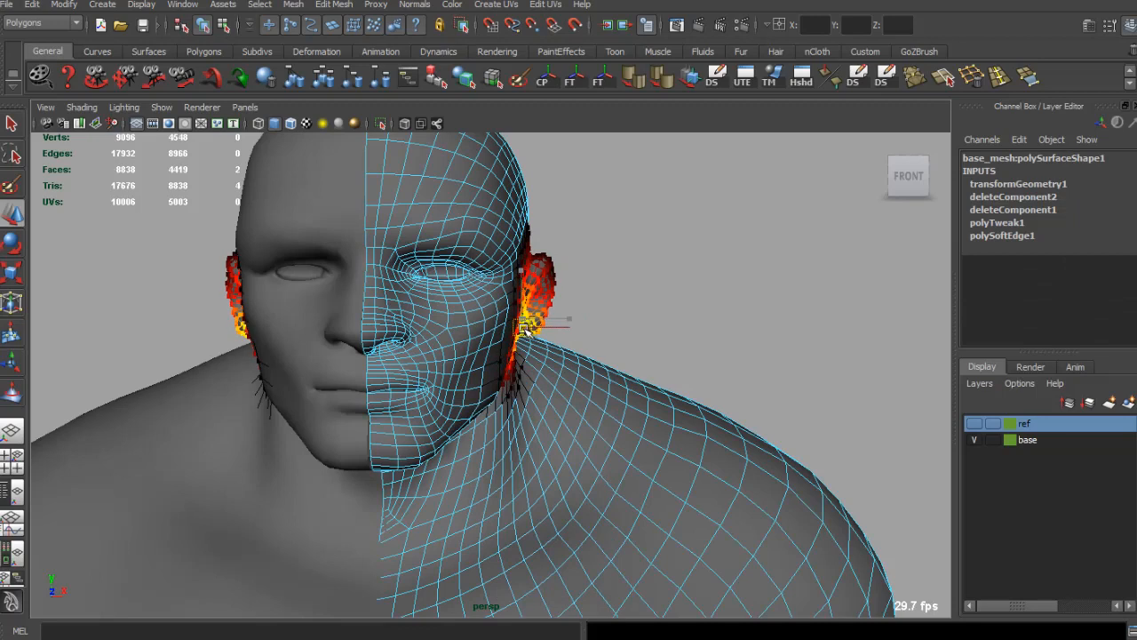
Reshape the ear in side view by adjusting soft-selected faces along its rear rim, top and front edge.
mouse_move(569, 305)
alt+mouse_down()
mouse_move(721, 305)
mouse_move(490, 299)
mouse_move(548, 296)
mouse_move(571, 245)
mouse_move(601, 306)
mouse_move(552, 302)
alt+mouse_up()
click(571, 242)
click(604, 293)
key(ctrl+z)
key(b)
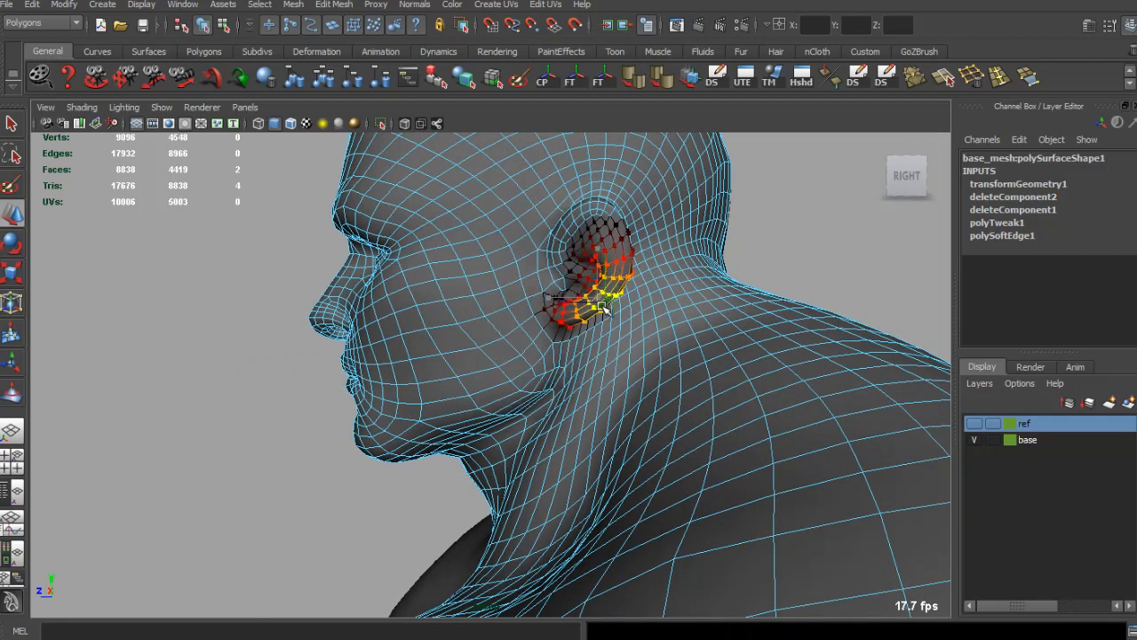
alt+drag(603, 271, 609, 264)
alt+right_drag(609, 264, 601, 335)
click(624, 232)
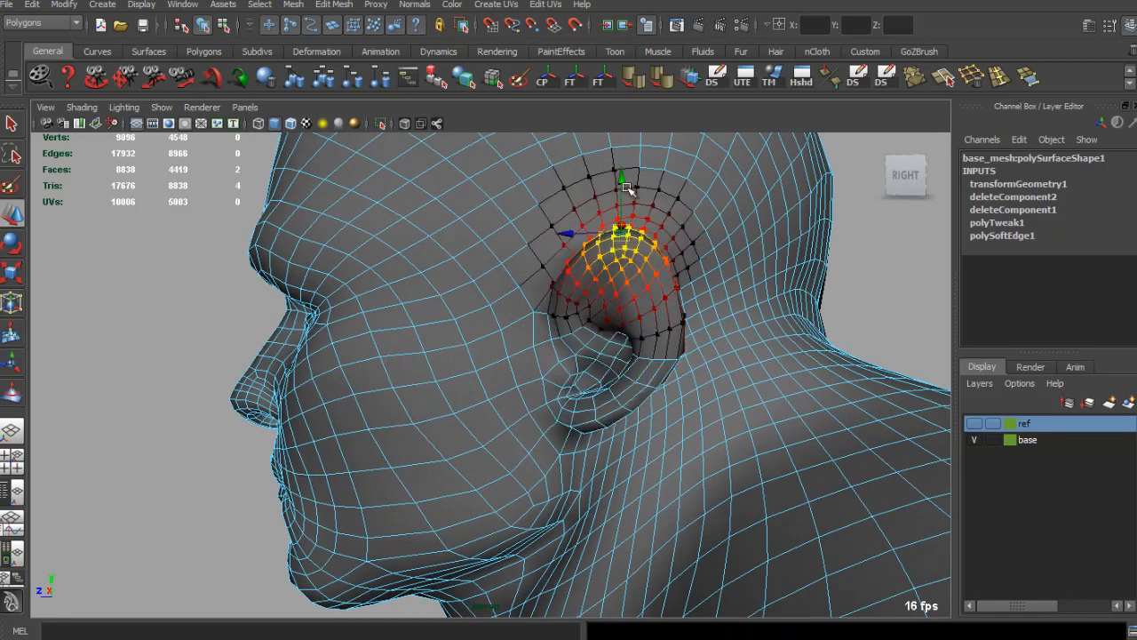
drag(624, 185, 619, 190)
click(576, 265)
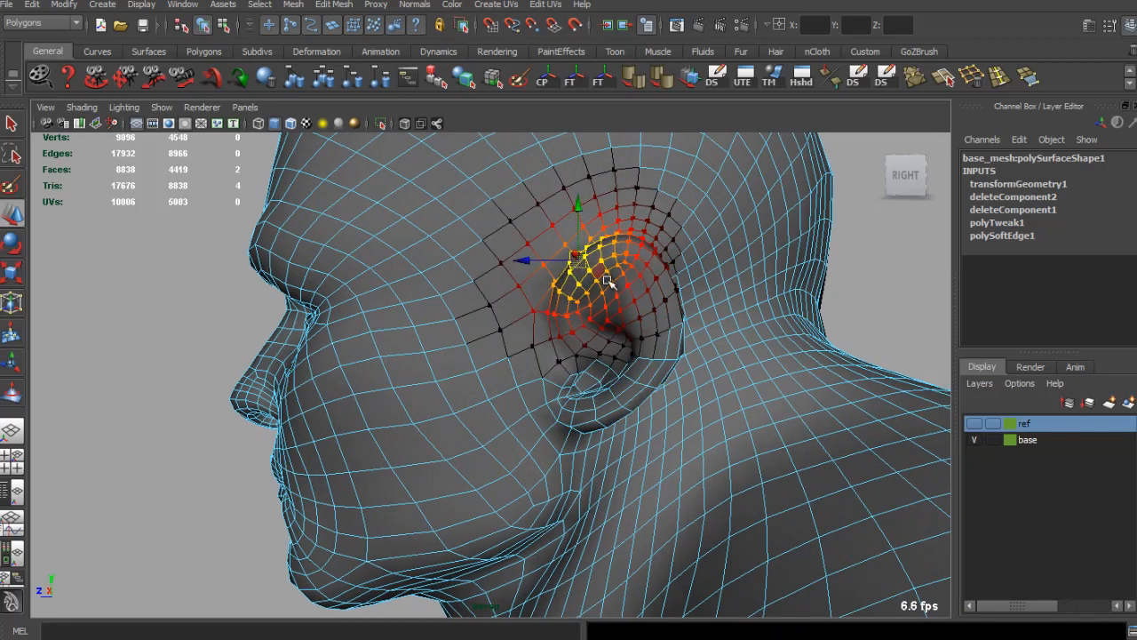
Select the ear's outer faces with a small soft falloff and refine the ear's shape from the front.
alt+drag(607, 281, 665, 325)
click(667, 302)
scroll(584, 338, down, 5)
scroll(584, 338, up, 7)
click(593, 355)
key(b)
drag(661, 263, 619, 301)
click(671, 282)
shift+drag(578, 357, 601, 275)
key(q)
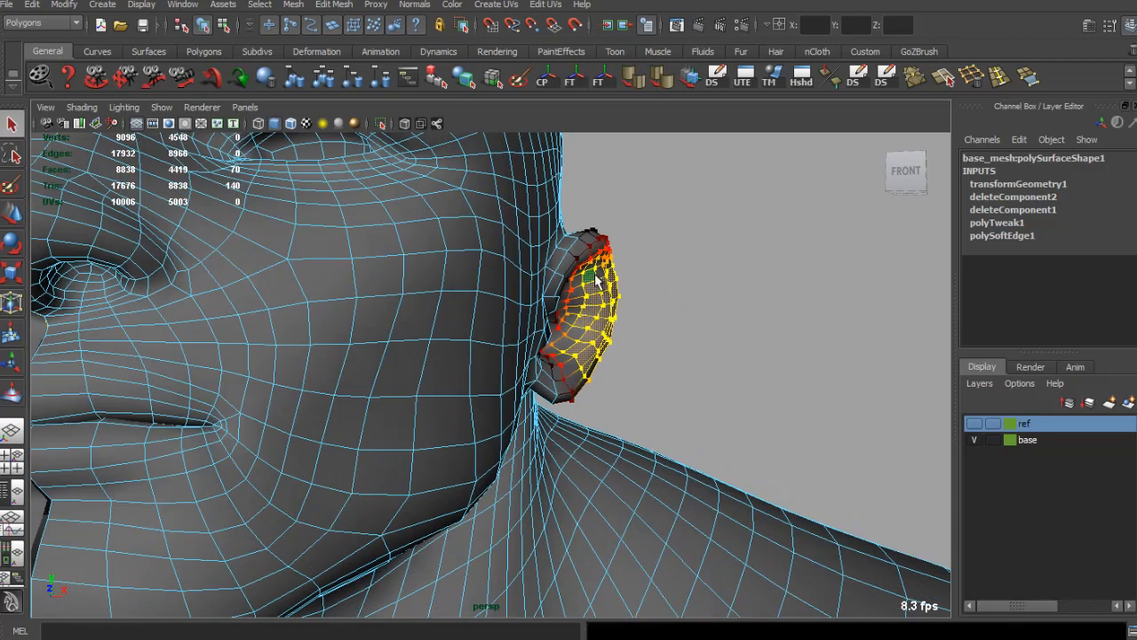
right_drag(596, 279, 645, 250)
Check the ear from the side and front, refine it with soft selection, and save the scene.
scroll(669, 316, down, 5)
click(661, 329)
alt+drag(660, 330, 583, 347)
alt+right_drag(583, 346, 592, 306)
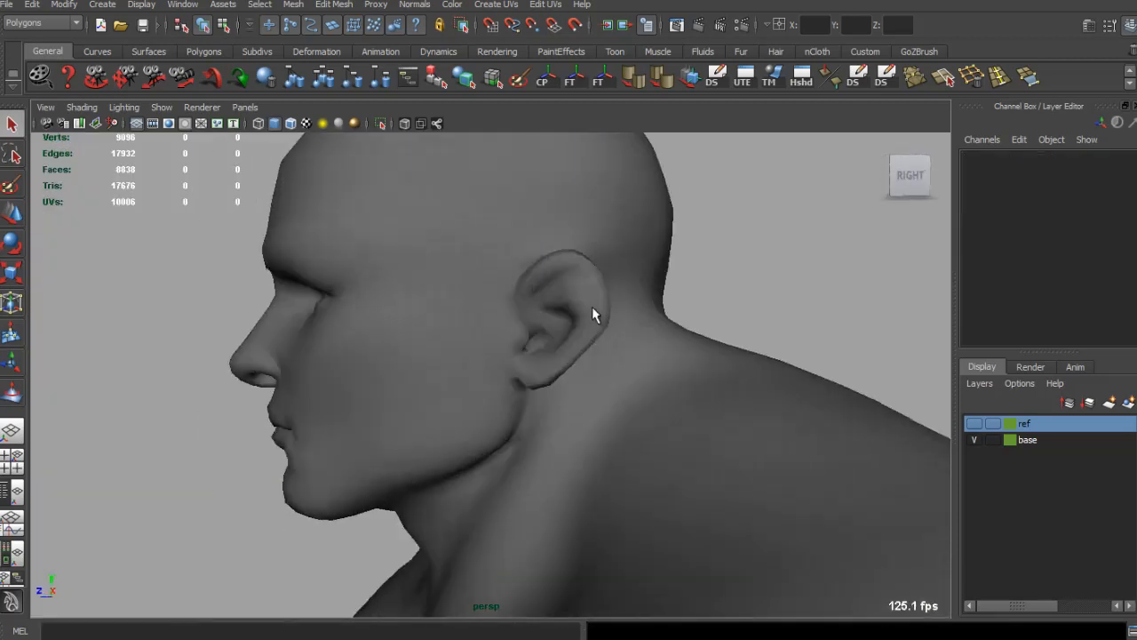
click(591, 308)
alt+drag(630, 309, 603, 298)
right_drag(604, 298, 670, 307)
alt+drag(671, 308, 591, 290)
key(w)
key(z)
key(b)
alt+drag(512, 292, 601, 282)
key(q)
click(657, 301)
alt+right_drag(657, 302, 538, 295)
alt+middle_drag(538, 295, 500, 314)
scroll(500, 315, up, 3)
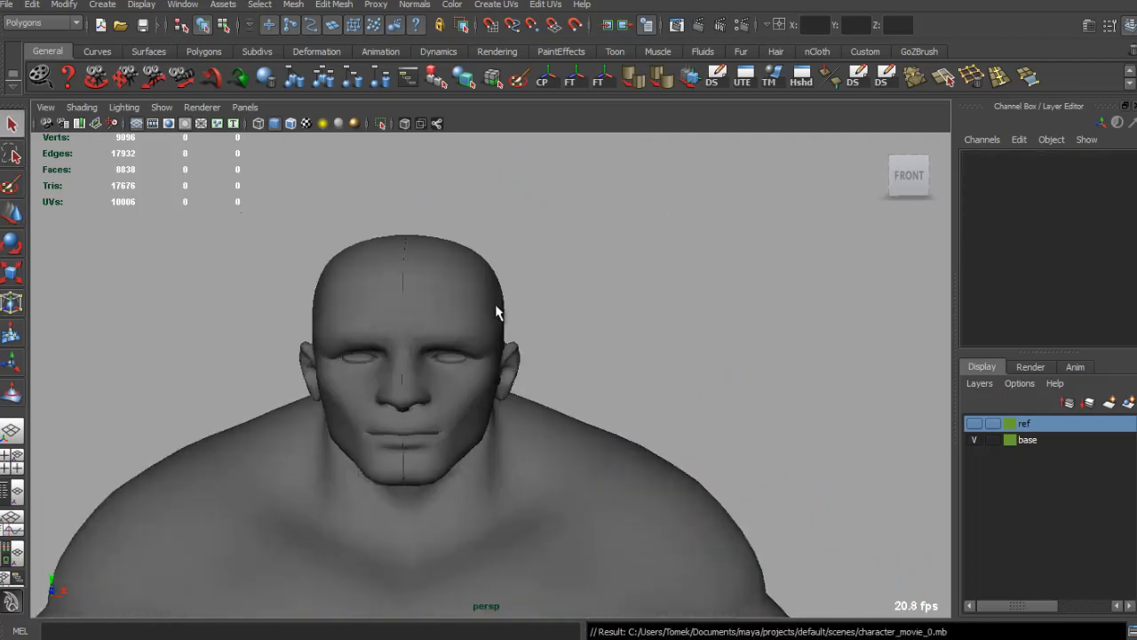
Soft-select the upper side faces of the skull and narrow them to round the top of the head.
click(491, 281)
right_drag(489, 275, 489, 312)
drag(522, 246, 526, 306)
key(q)
right_drag(449, 293, 556, 259)
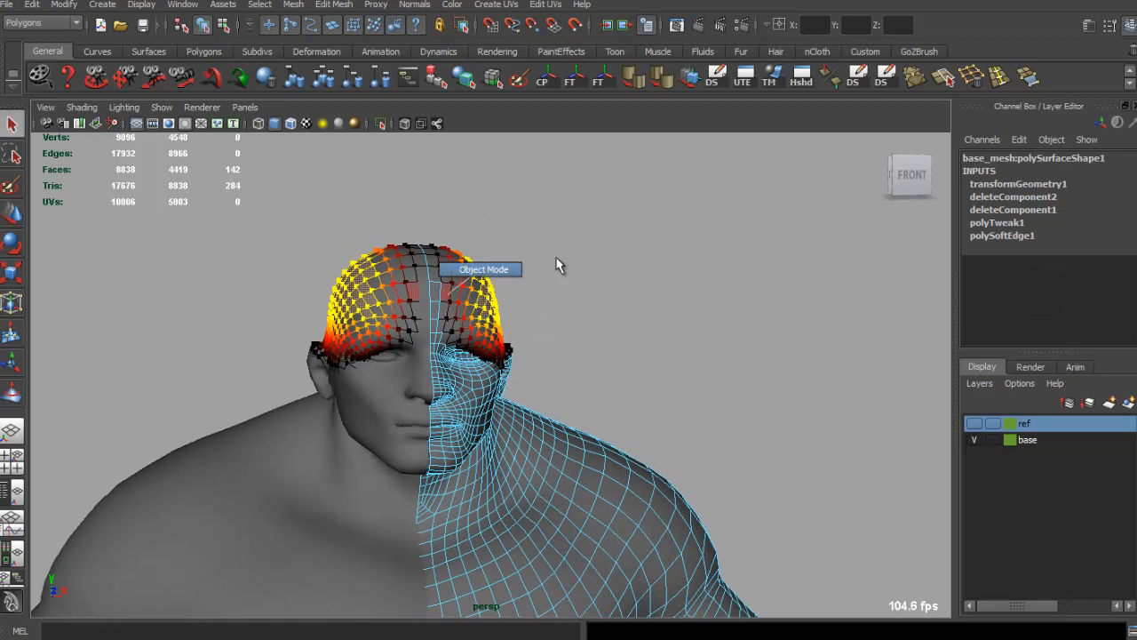
click(568, 310)
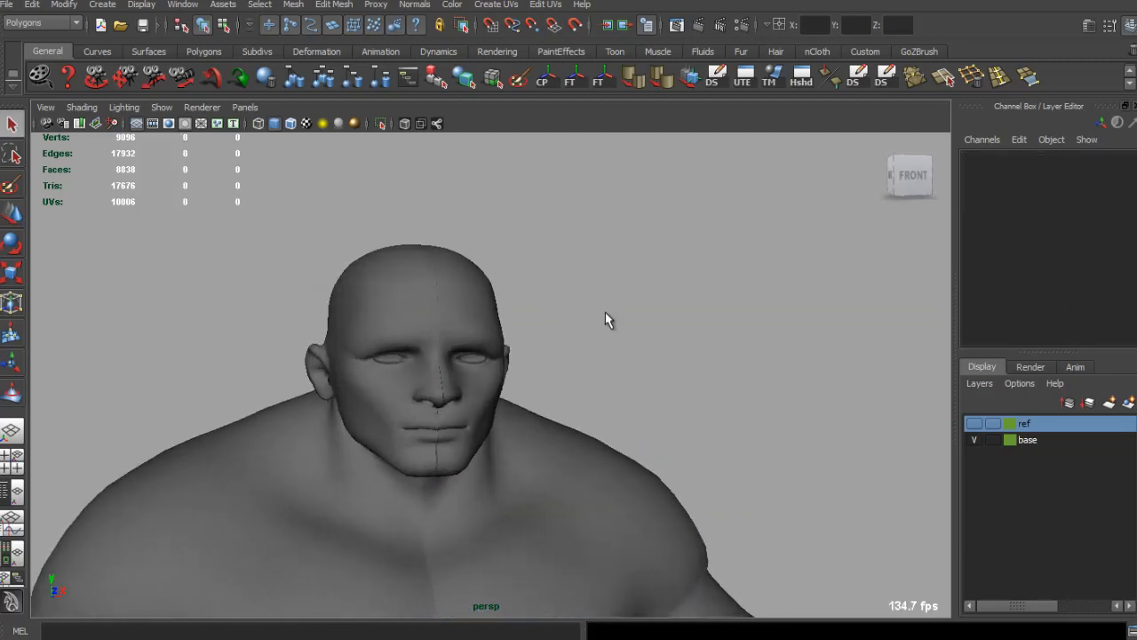
Soft-select the jaw-corner faces below the ear and adjust them to refine the back of the jaw.
alt+right_drag(605, 312, 563, 317)
mouse_move(564, 317)
alt+mouse_down()
mouse_move(457, 435)
mouse_move(363, 281)
mouse_move(483, 292)
mouse_move(401, 297)
mouse_move(414, 323)
mouse_move(497, 325)
mouse_move(430, 284)
mouse_move(297, 269)
mouse_move(504, 311)
mouse_move(574, 304)
alt+mouse_up()
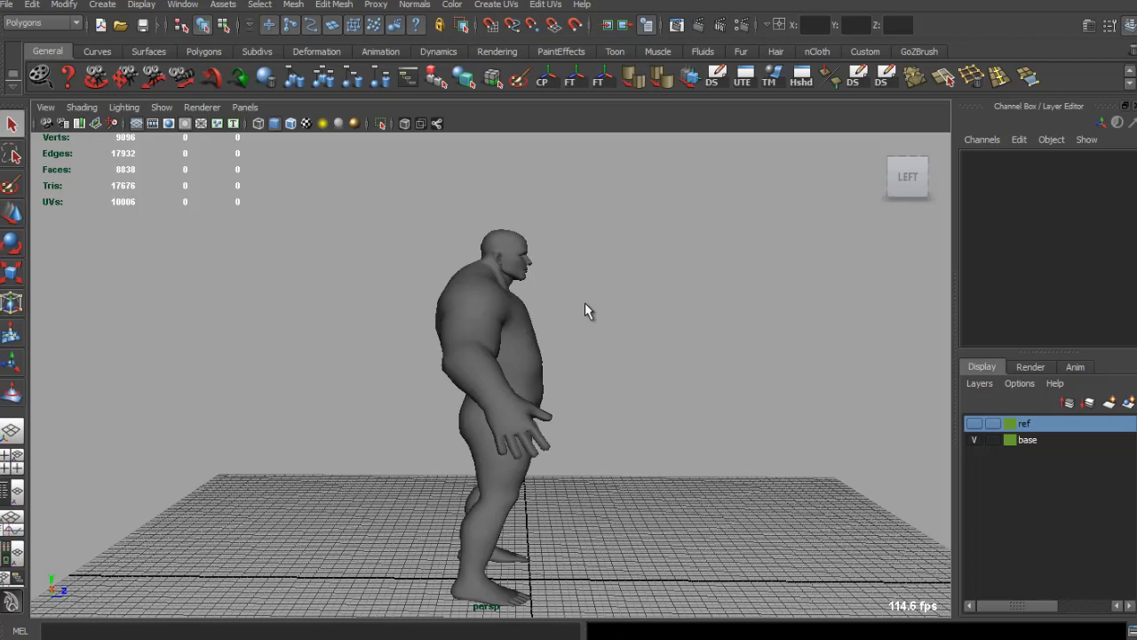
scroll(582, 291, up, 8)
alt+middle_drag(581, 291, 513, 383)
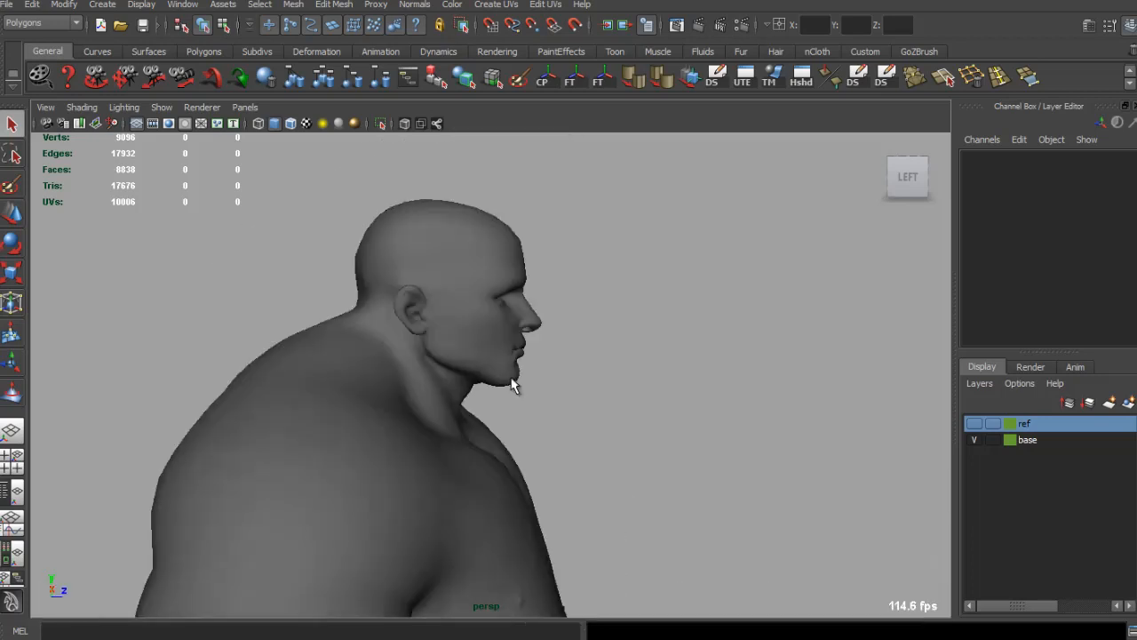
scroll(512, 383, up, 3)
click(468, 350)
alt+drag(449, 360, 425, 333)
key(F11)
click(419, 339)
key(b)
key(w)
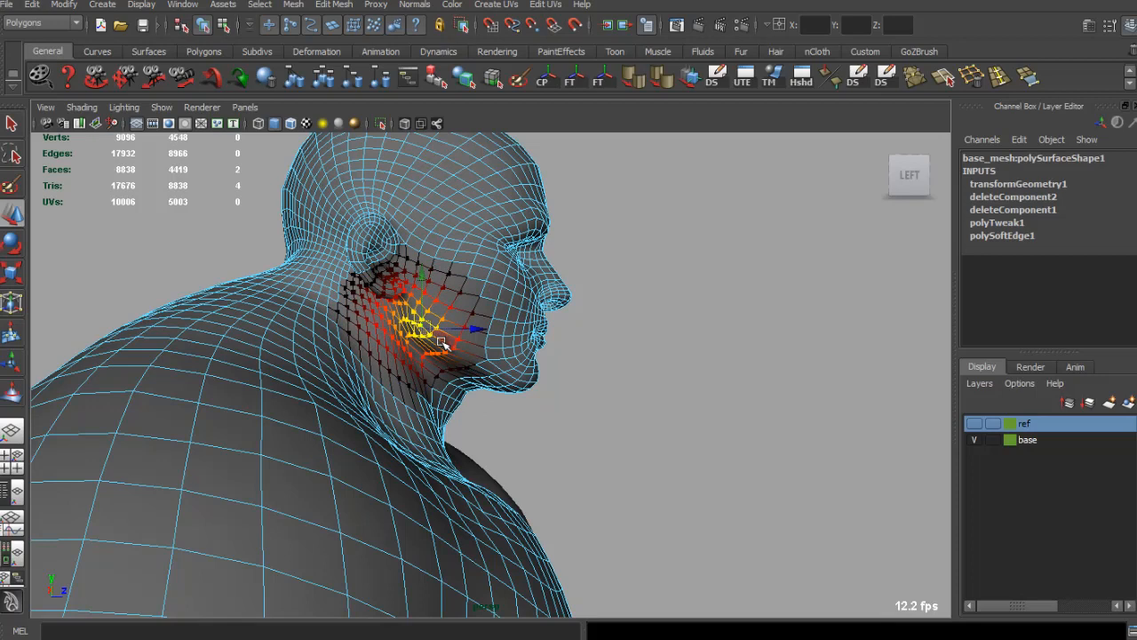
alt+drag(665, 362, 454, 332)
click(688, 279)
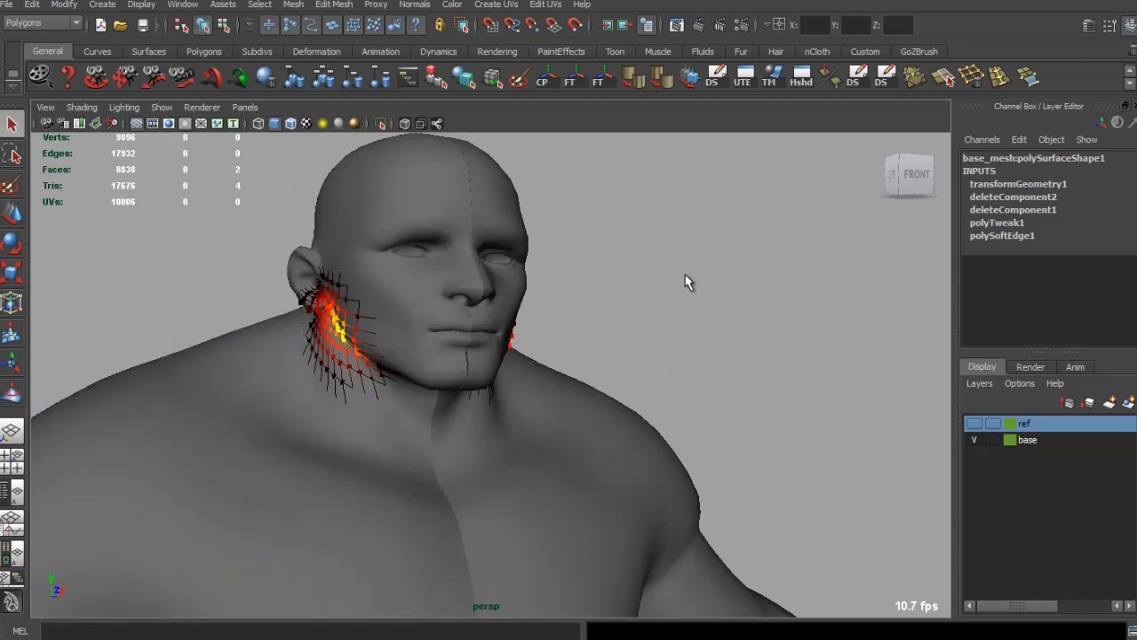
Select all the ear faces with soft selection and bring the ears slightly closer to the head.
alt+drag(688, 280, 586, 320)
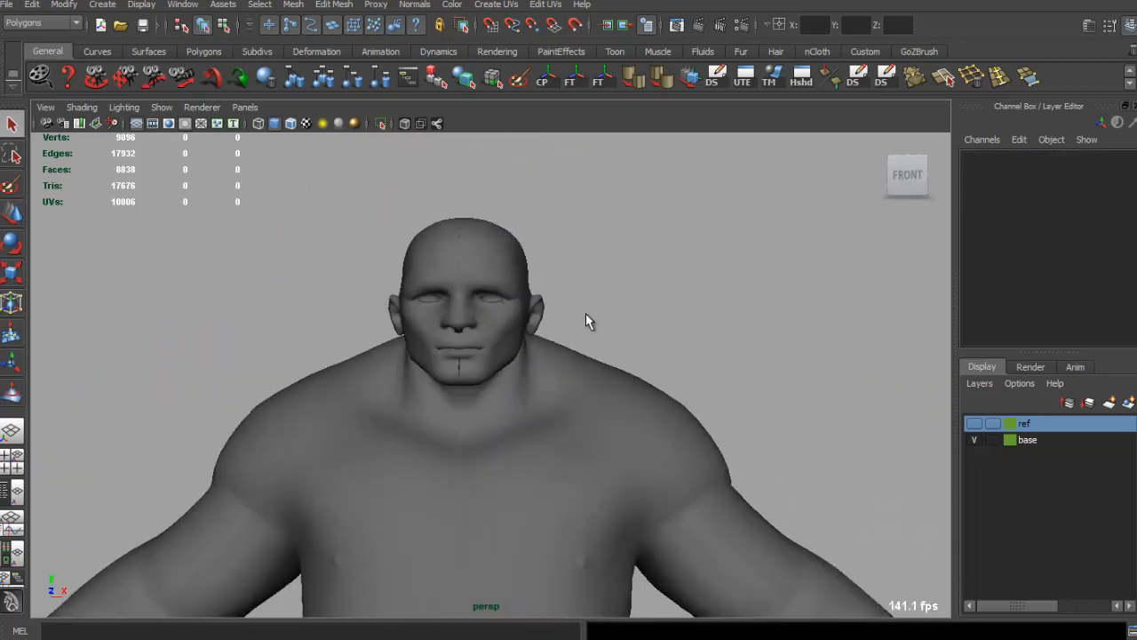
scroll(577, 307, up, 2)
click(566, 280)
right_drag(565, 281, 562, 298)
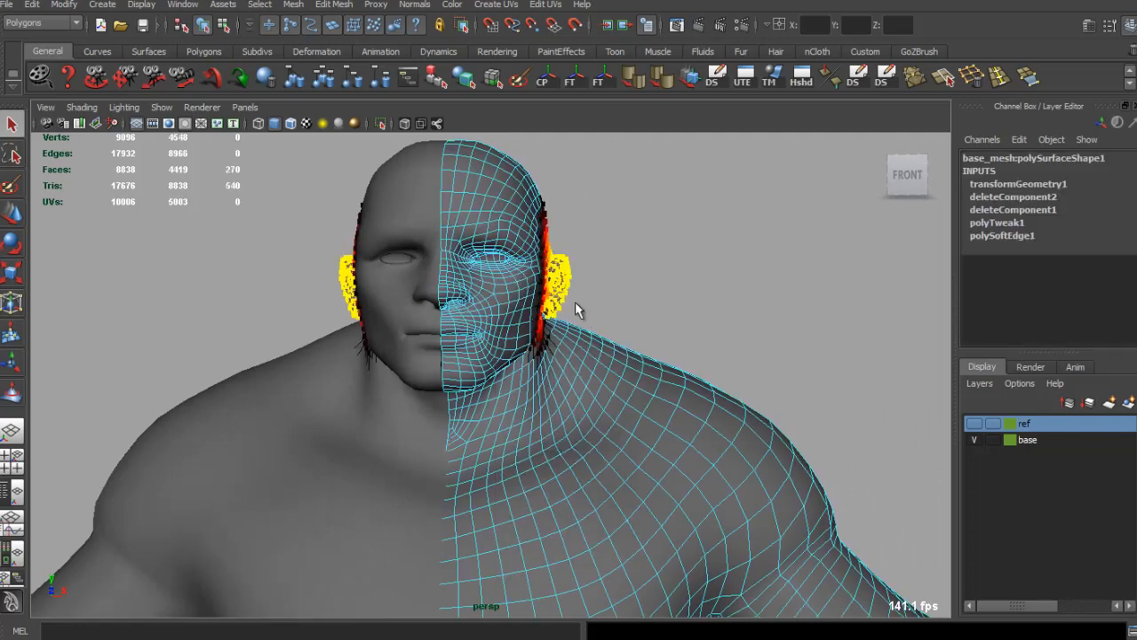
click(670, 263)
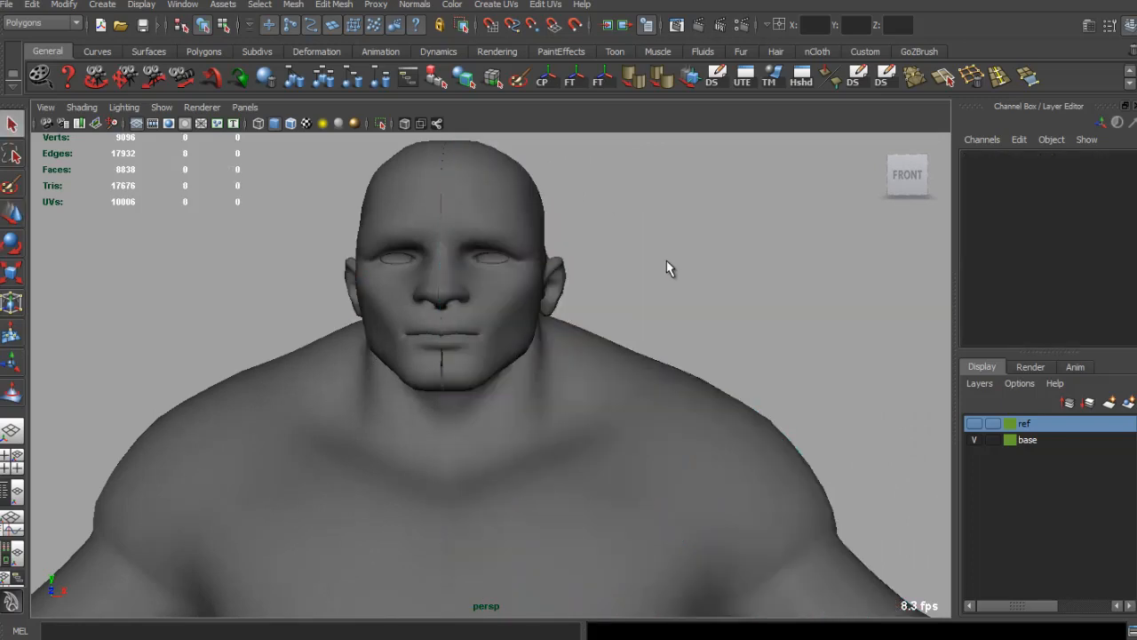
Soft-select the faces on the back of the ear and adjust their position and falloff.
alt+drag(670, 264, 424, 279)
scroll(475, 286, up, 3)
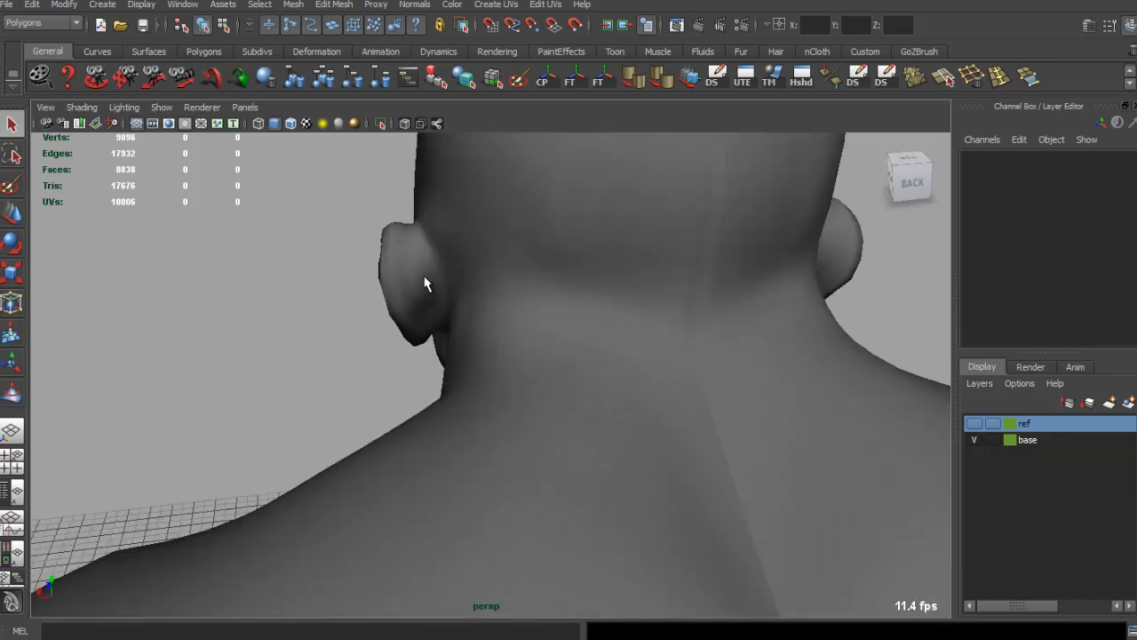
click(424, 280)
right_drag(422, 290, 423, 346)
drag(382, 283, 688, 269)
key(b)
key(z)
key(b)
key(q)
alt+right_drag(688, 269, 617, 254)
Check the full-body proportions from several angles and save the scene.
click(617, 254)
alt+drag(617, 254, 866, 275)
alt+right_drag(668, 274, 586, 261)
alt+drag(587, 261, 755, 287)
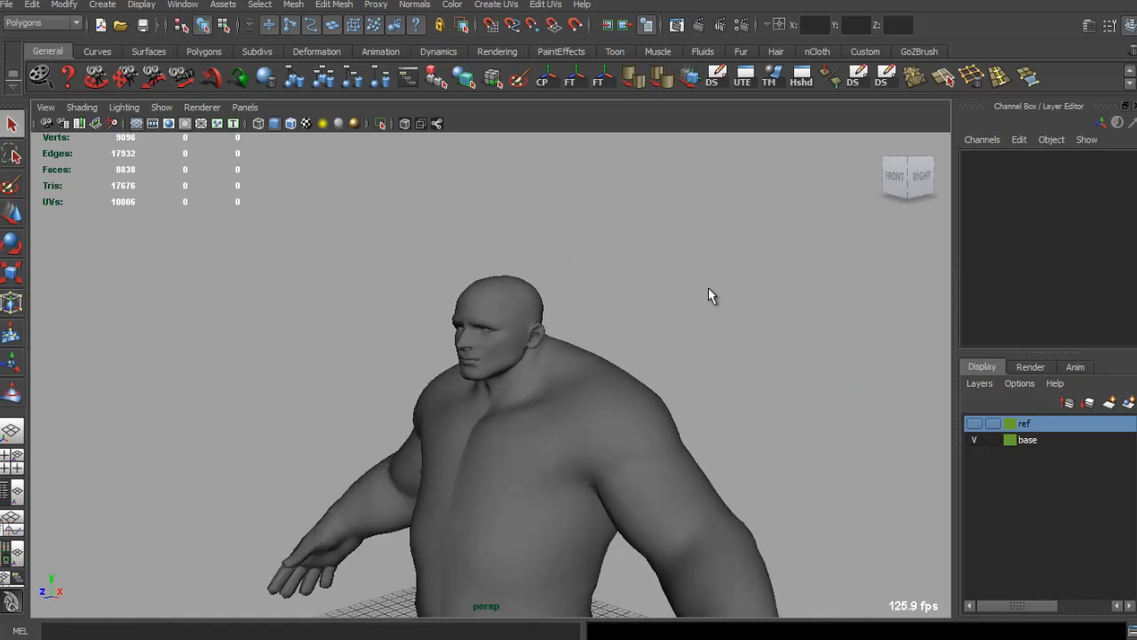
alt+right_drag(708, 287, 622, 293)
alt+middle_drag(573, 315, 583, 219)
alt+right_drag(583, 220, 551, 288)
alt+middle_drag(551, 289, 546, 205)
alt+drag(545, 205, 561, 211)
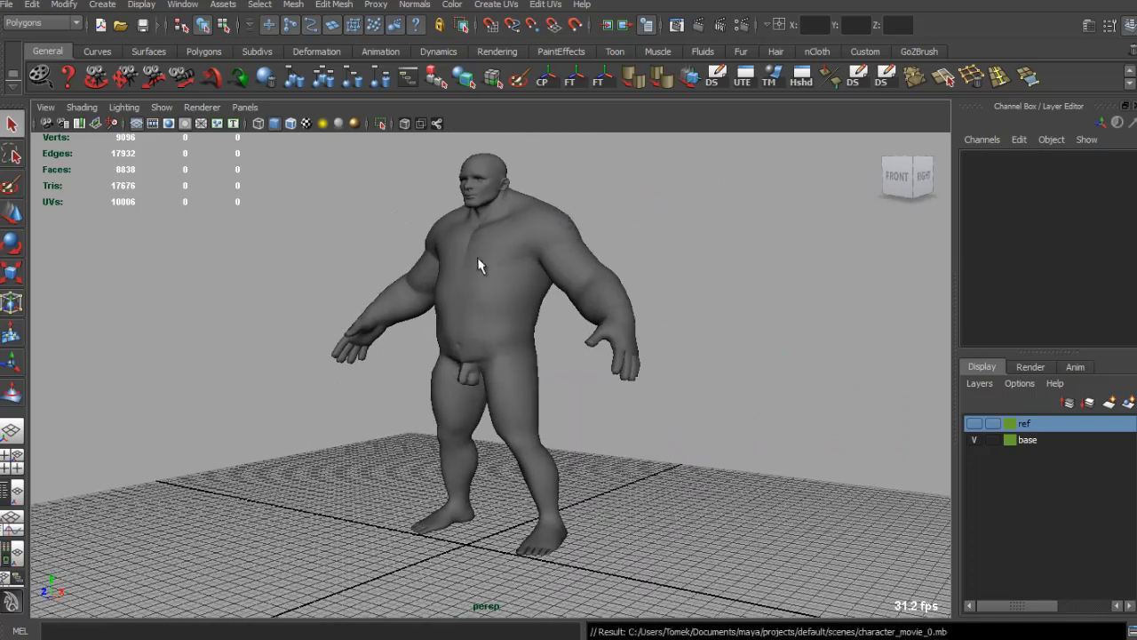
mouse_move(478, 261)
alt+mouse_down()
mouse_move(610, 259)
mouse_move(631, 287)
mouse_move(394, 284)
mouse_move(452, 317)
mouse_move(465, 262)
mouse_move(496, 266)
alt+mouse_up()
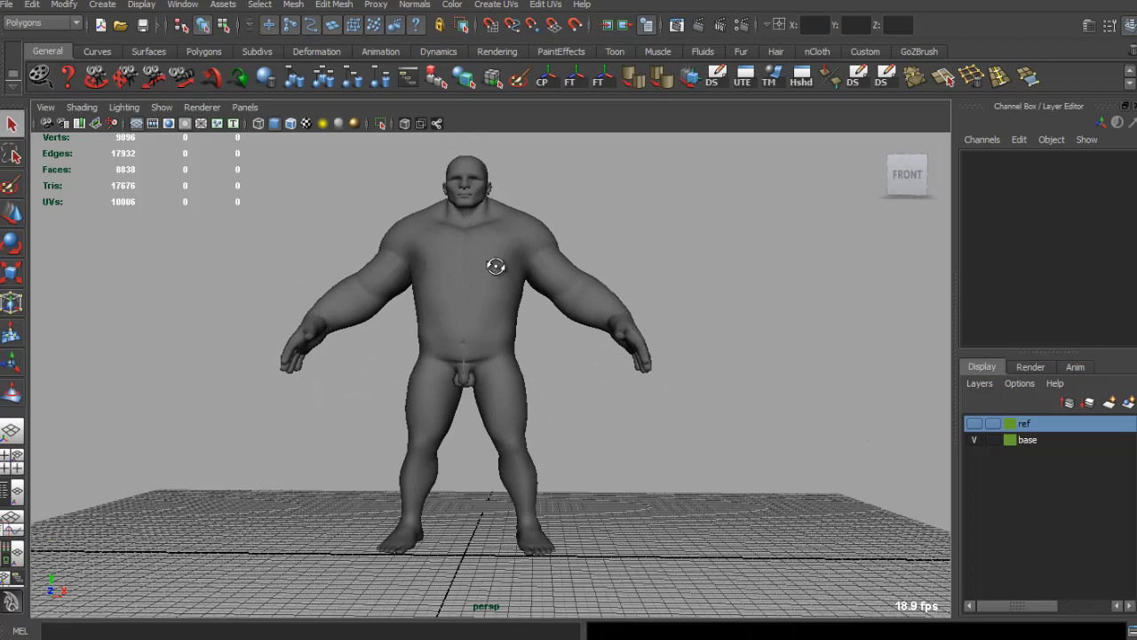
Select the genital faces at the crotch, grow the selection, and delete them.
click(487, 337)
scroll(491, 335, up, 5)
alt+drag(495, 335, 436, 390)
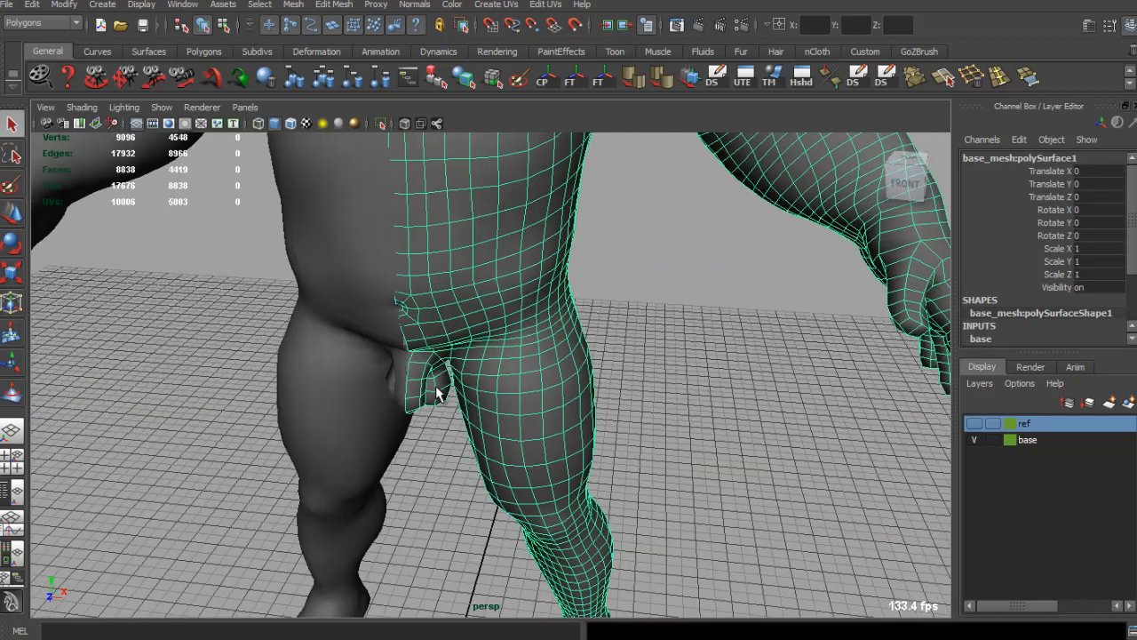
right_drag(437, 389, 402, 384)
drag(444, 420, 444, 421)
alt+drag(445, 422, 503, 210)
key(shift+period)
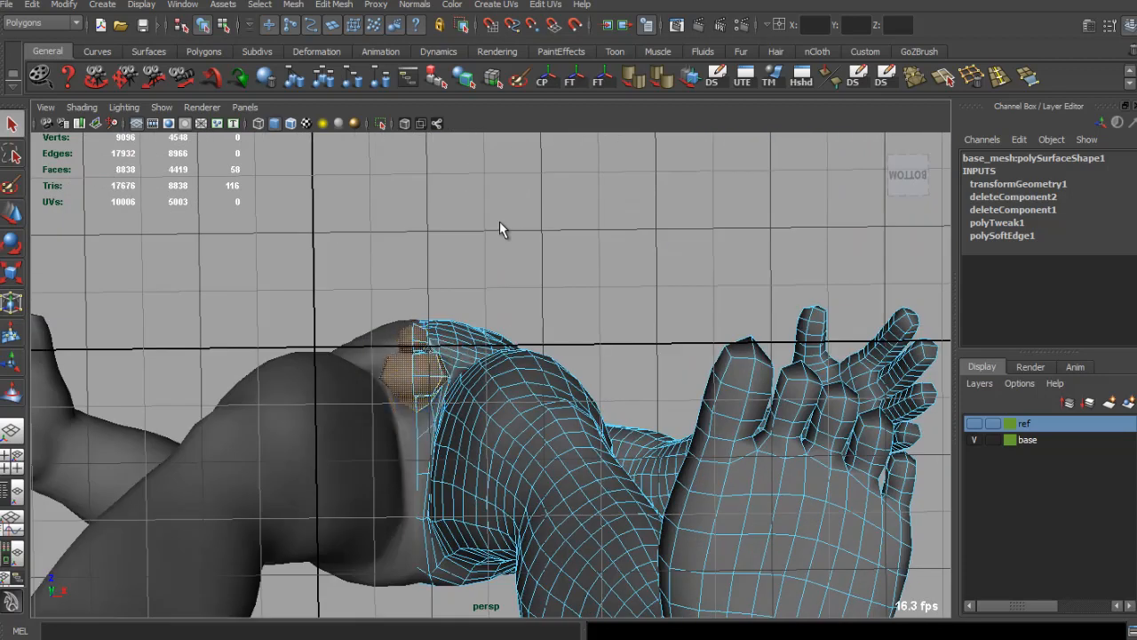
key(Delete)
Move the border vertices along the lower side of the crotch hole inward to even out its outline.
alt+drag(492, 293, 559, 409)
scroll(486, 355, up, 6)
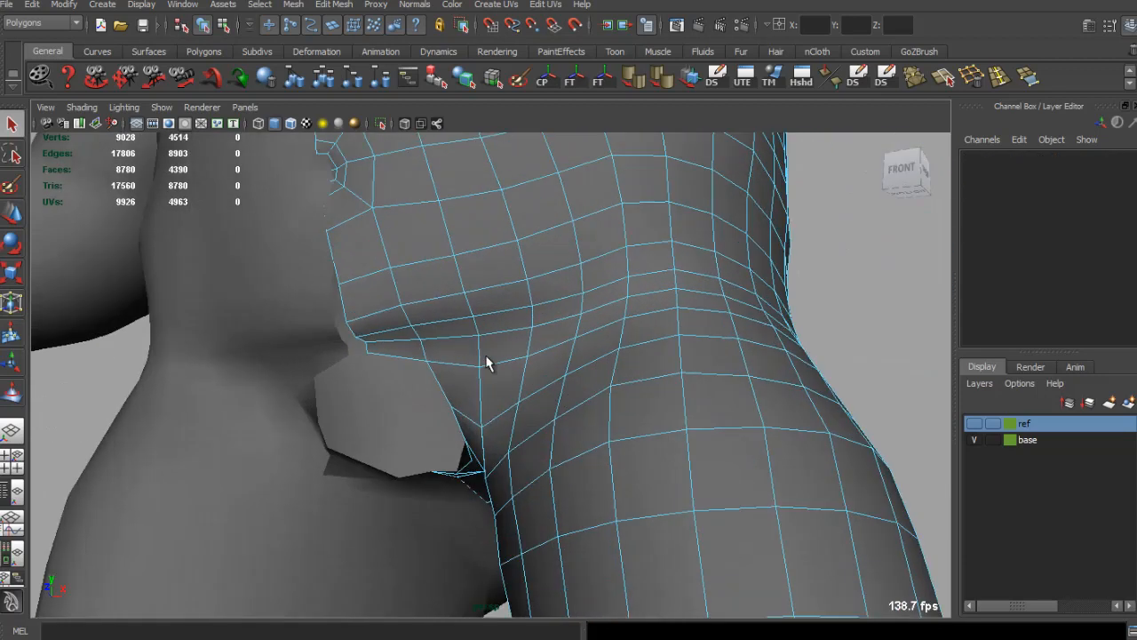
alt+drag(486, 391, 488, 356)
right_drag(488, 356, 430, 357)
alt+drag(430, 373, 431, 461)
click(439, 418)
key(w)
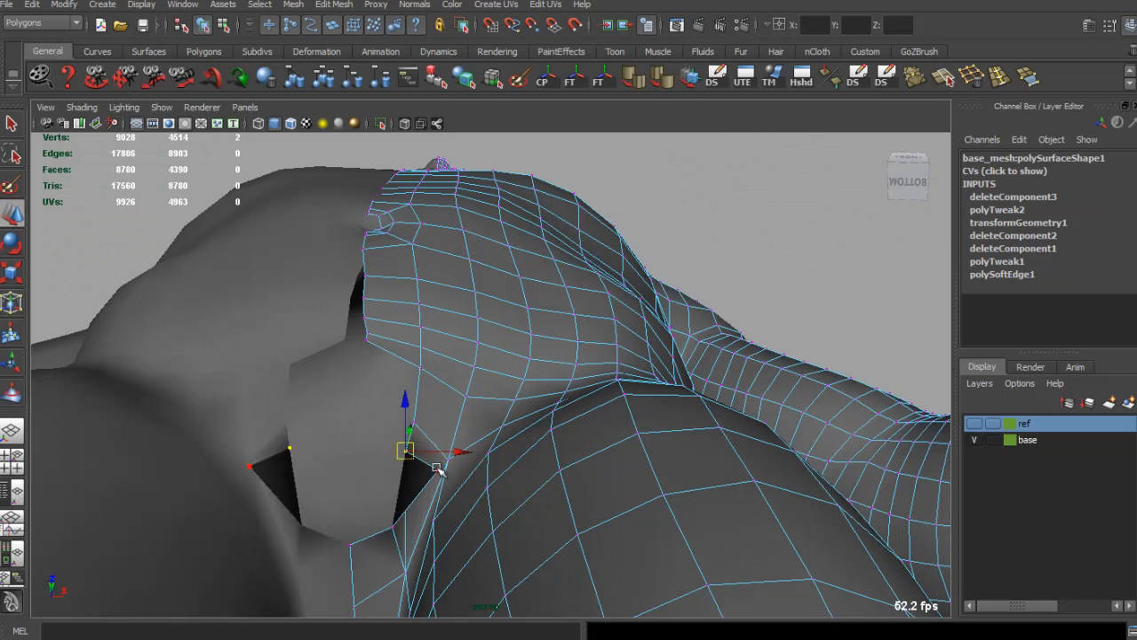
middle_drag(437, 469, 381, 489)
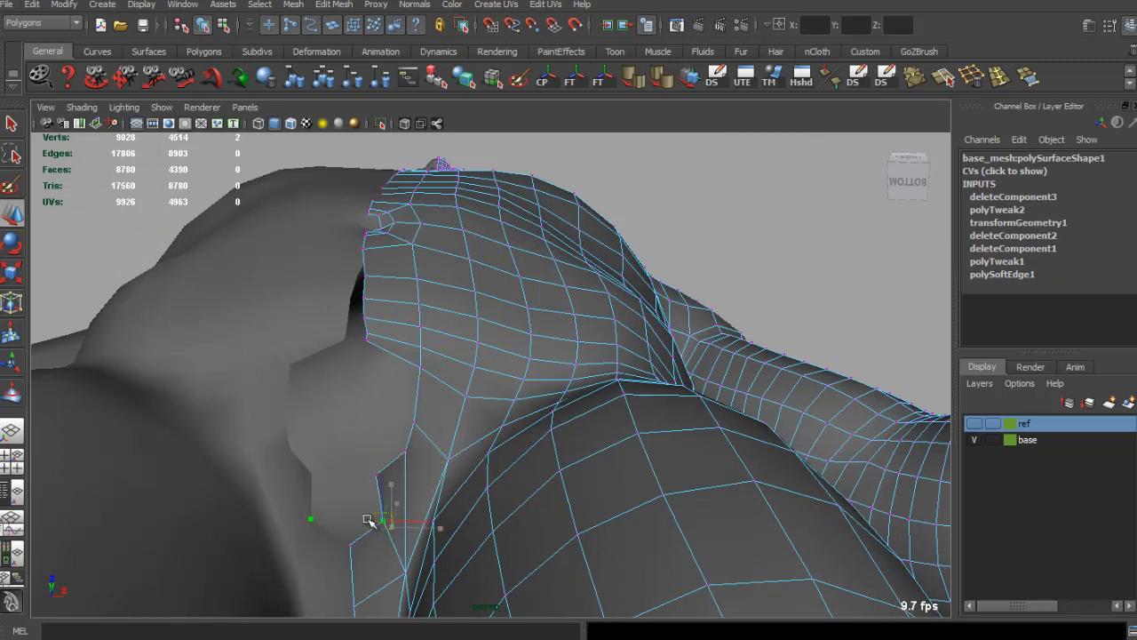
Select the centre vertices above the crotch hole and snap them onto the body's middle line.
alt+drag(426, 435, 423, 478)
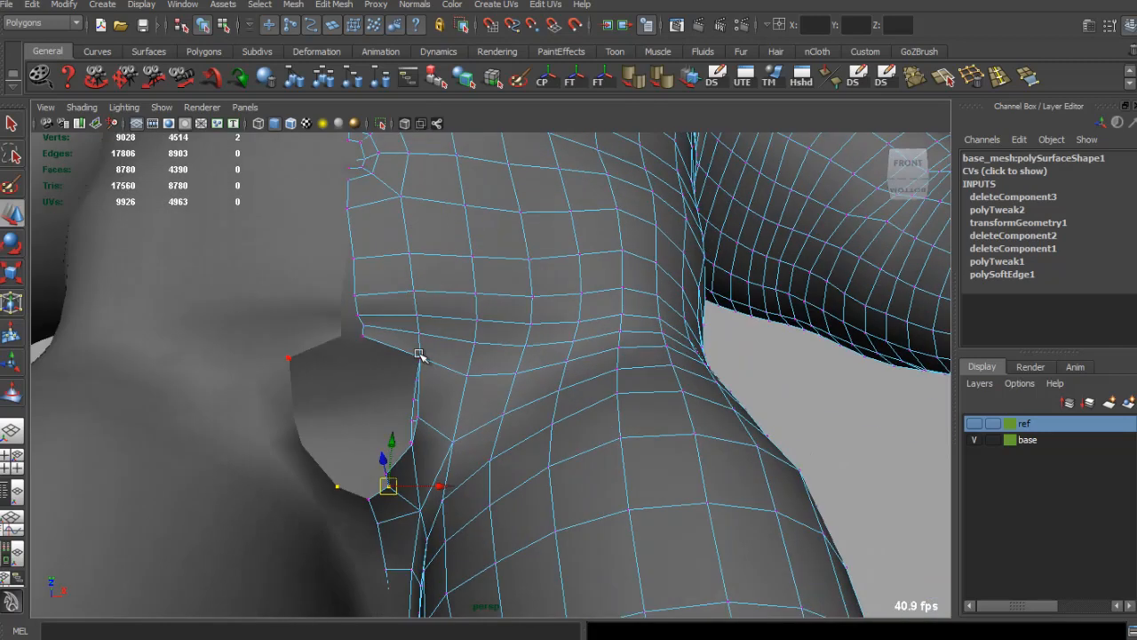
alt+drag(419, 352, 335, 271)
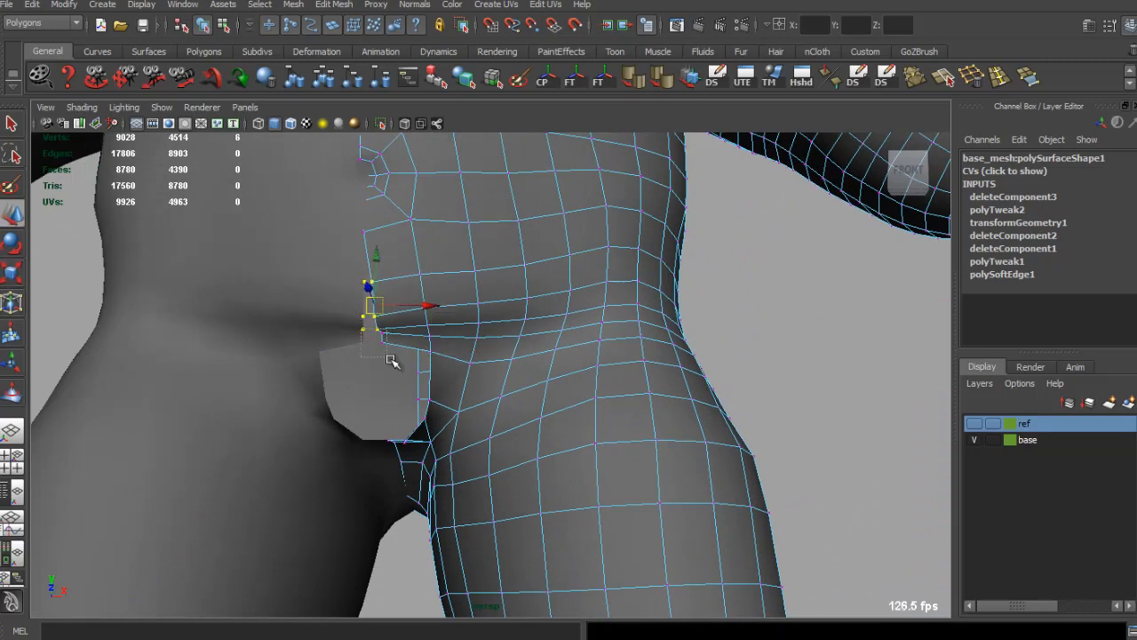
key(x)
drag(435, 313, 423, 338)
key(q)
mouse_move(428, 334)
right_down()
mouse_move(464, 305)
mouse_move(429, 350)
right_up()
Delete the leftover faces bordering the lower part of the crotch hole.
alt+drag(430, 350, 377, 357)
click(644, 383)
alt+right_drag(644, 383, 427, 329)
alt+drag(427, 329, 475, 325)
alt+right_drag(474, 325, 569, 391)
click(501, 320)
alt+drag(533, 409, 532, 350)
alt+right_drag(531, 349, 515, 401)
alt+drag(516, 401, 515, 388)
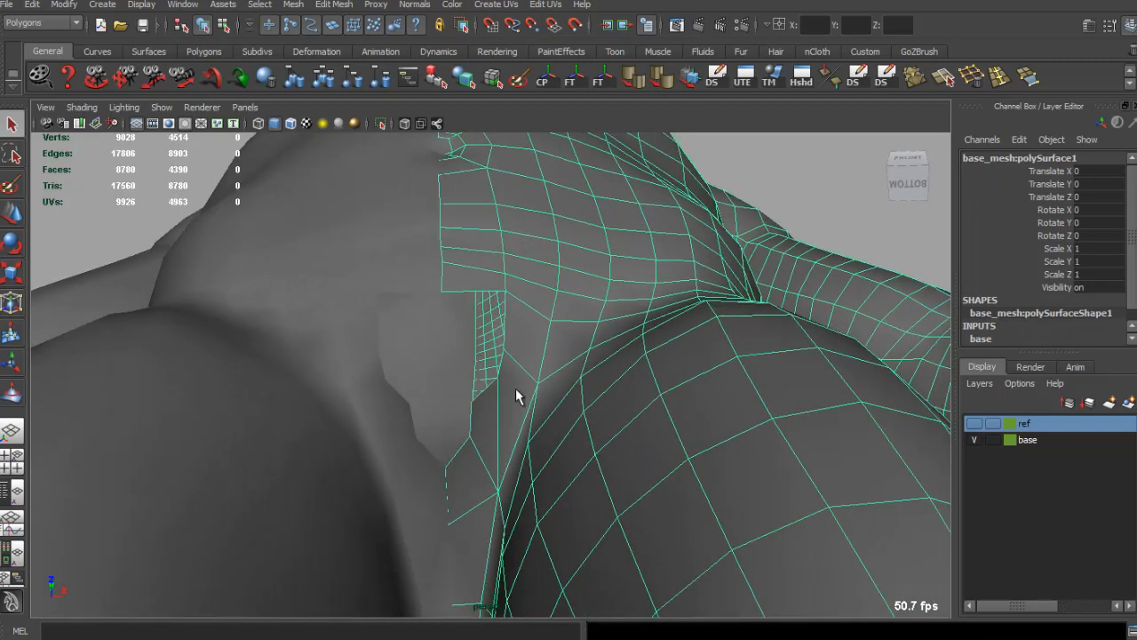
right_drag(515, 389, 510, 428)
click(482, 446)
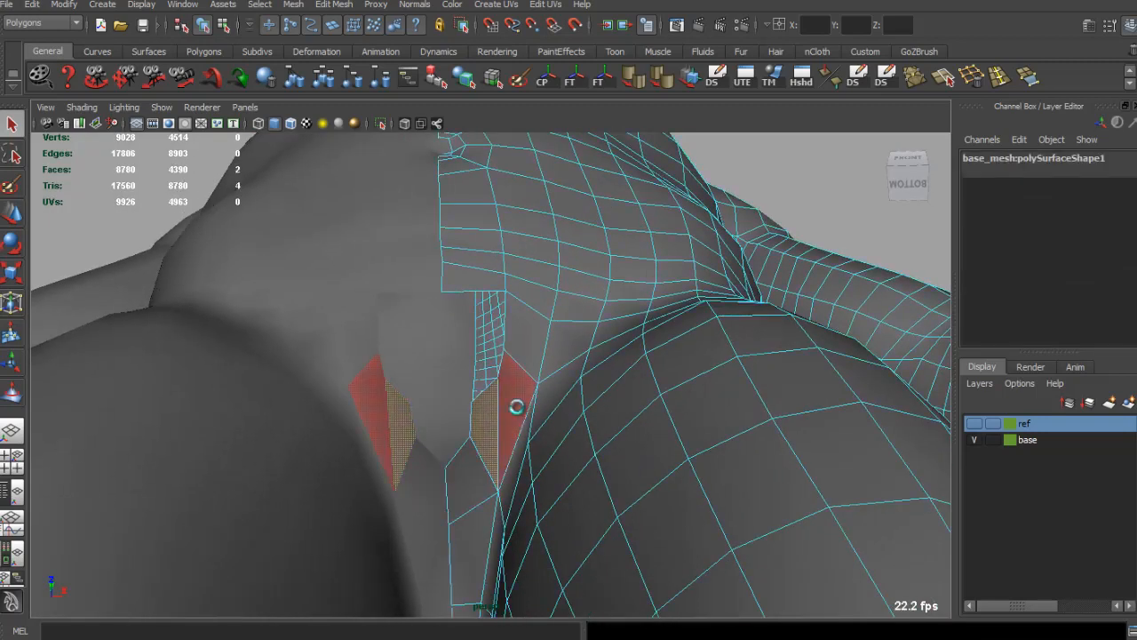
key(Delete)
Merge the loose border vertices along the side of the crotch hole.
click(496, 376)
alt+drag(495, 377, 507, 394)
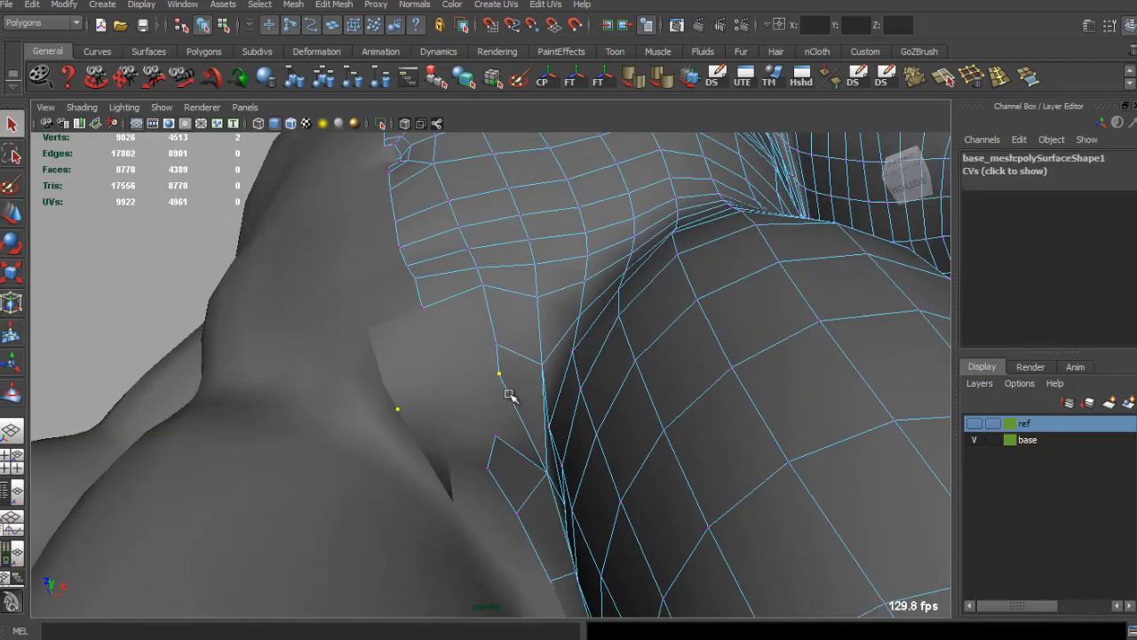
drag(498, 435, 499, 438)
key(q)
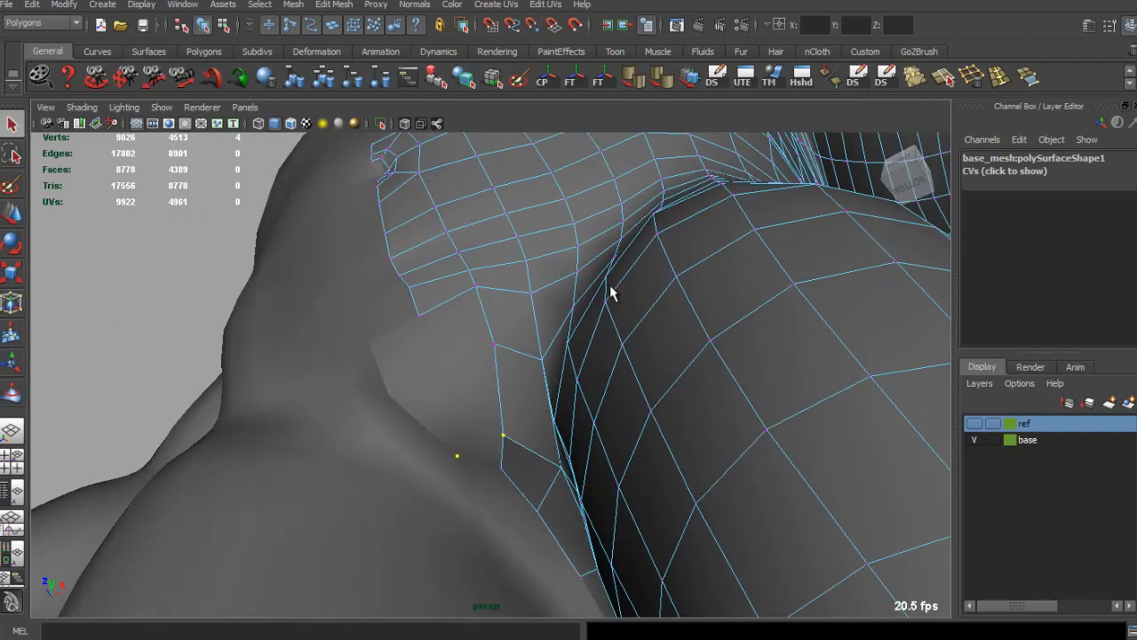
mouse_move(575, 299)
alt+mouse_down()
mouse_move(593, 320)
mouse_move(527, 330)
mouse_move(511, 344)
mouse_move(576, 292)
alt+mouse_up()
key(g)
key(F8)
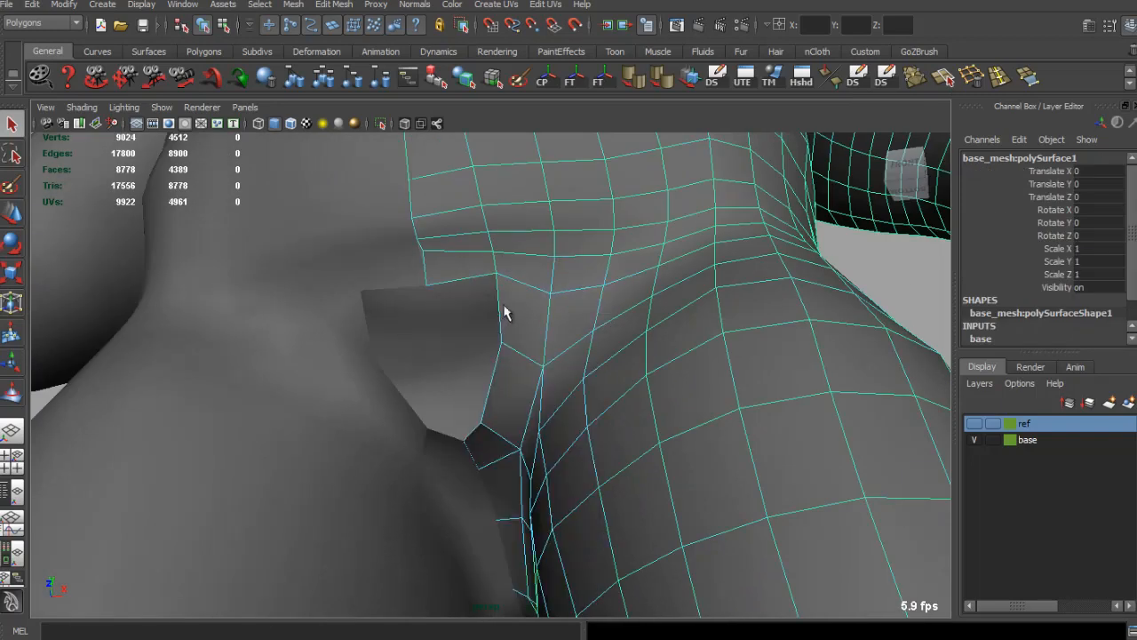
Extrude the two side border edges of the crotch hole inward toward the body's middle line.
key(F10)
click(502, 316)
shift+right_drag(506, 326, 507, 373)
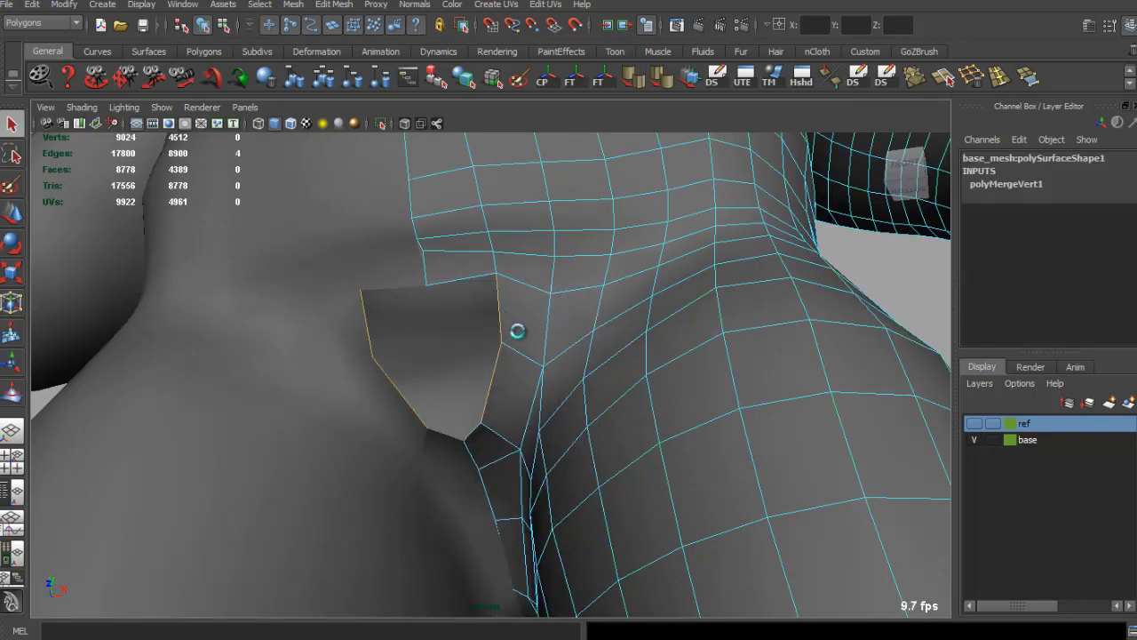
key(w)
drag(544, 345, 498, 349)
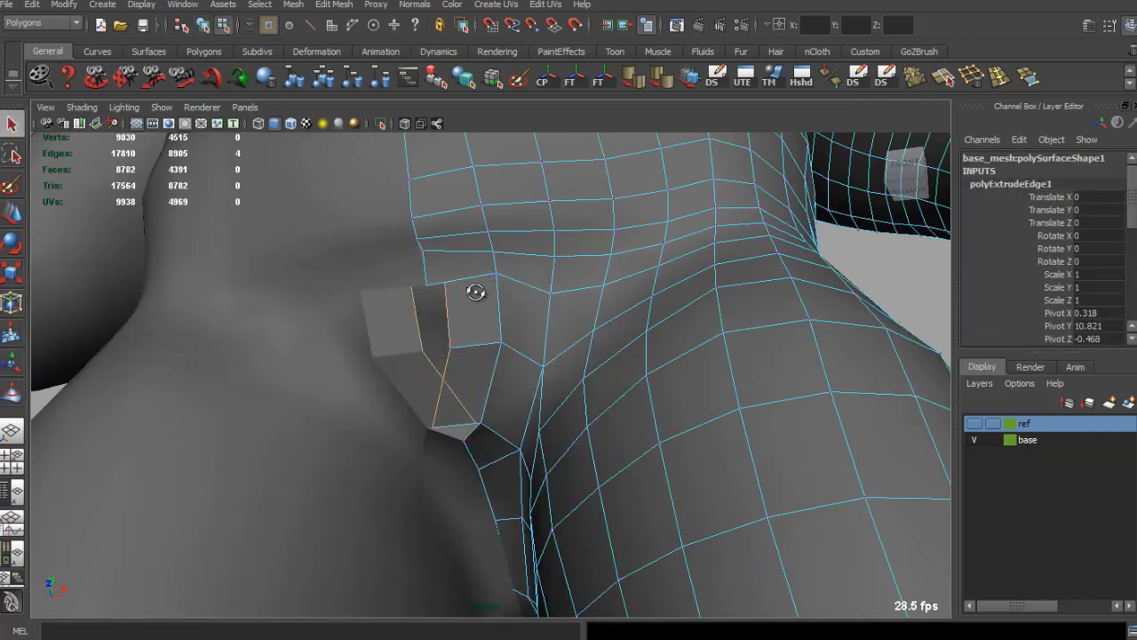
Snap the upper corner of the extruded strip onto the hole's top centre vertex and merge them.
alt+drag(475, 292, 407, 313)
click(419, 298)
key(w)
key(v)
key(ctrl+z)
key(w)
key(v)
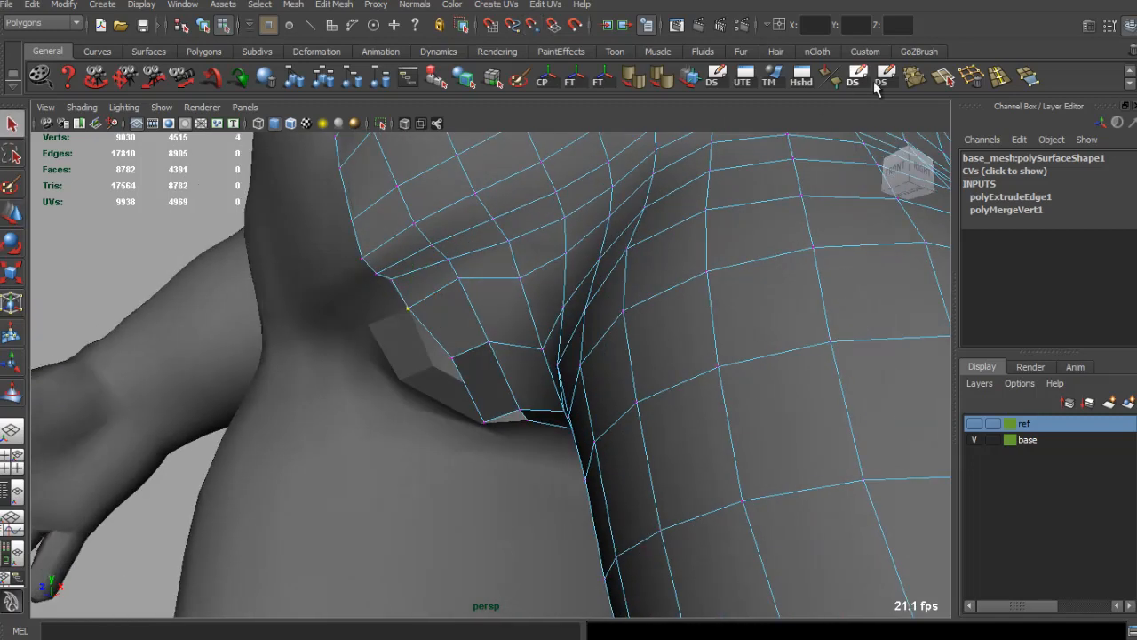
click(878, 86)
Snap and merge the strip's lower vertices into the neighbouring border vertices to close the bottom of the crotch hole.
alt+drag(427, 351, 484, 445)
key(v)
key(q)
drag(485, 446, 512, 466)
click(914, 77)
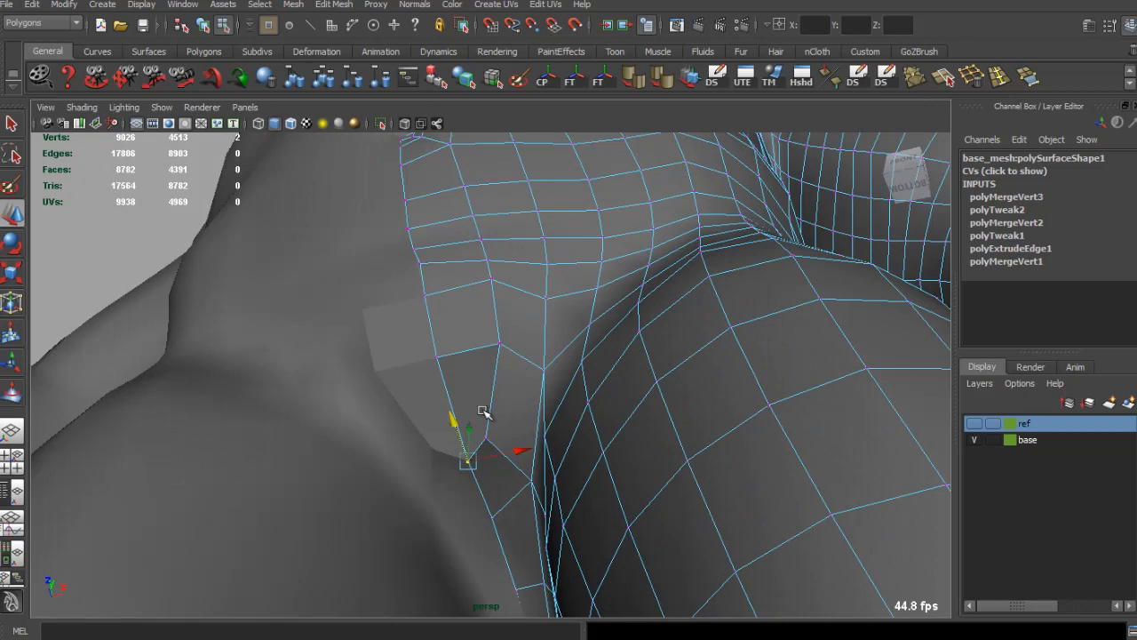
key(q)
alt+drag(482, 412, 503, 362)
key(F8)
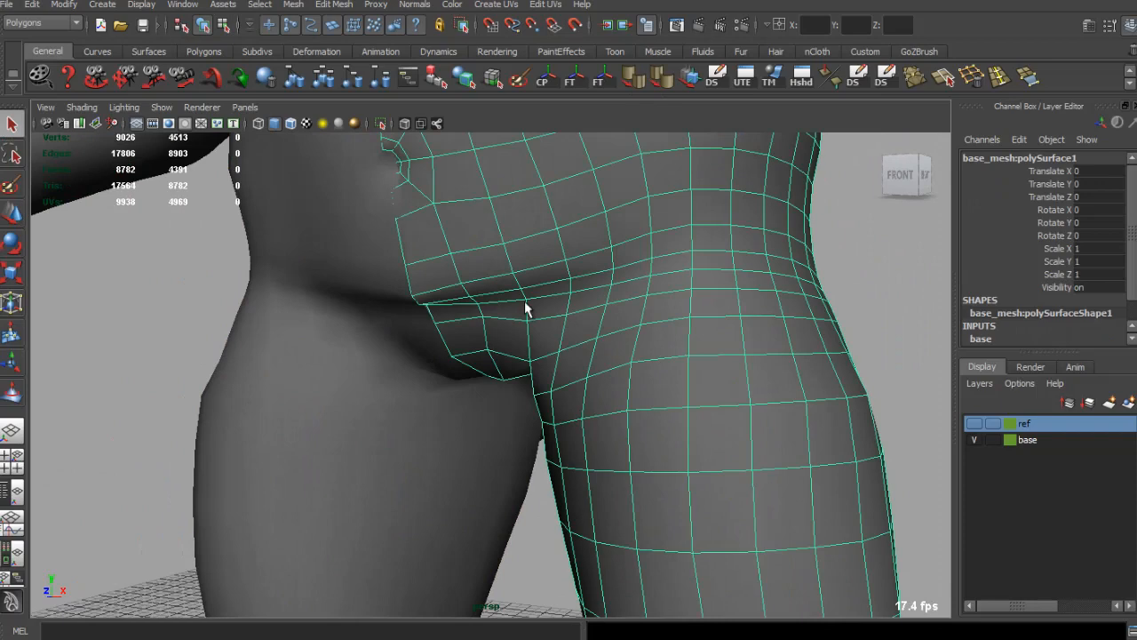
Smooth the lower belly and the new crotch faces with the sculpt brush.
mouse_move(518, 301)
right_down()
mouse_move(467, 287)
mouse_move(533, 297)
mouse_move(465, 299)
right_up()
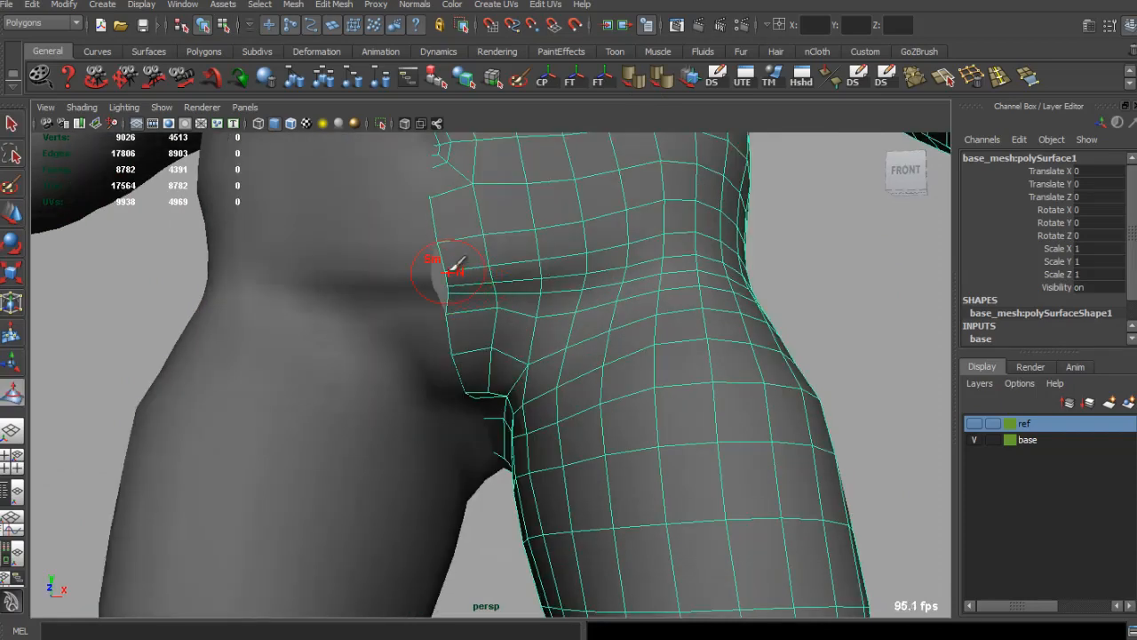
mouse_move(453, 269)
mouse_down()
mouse_move(513, 274)
mouse_move(564, 223)
mouse_move(524, 229)
mouse_up()
alt+drag(651, 226, 537, 258)
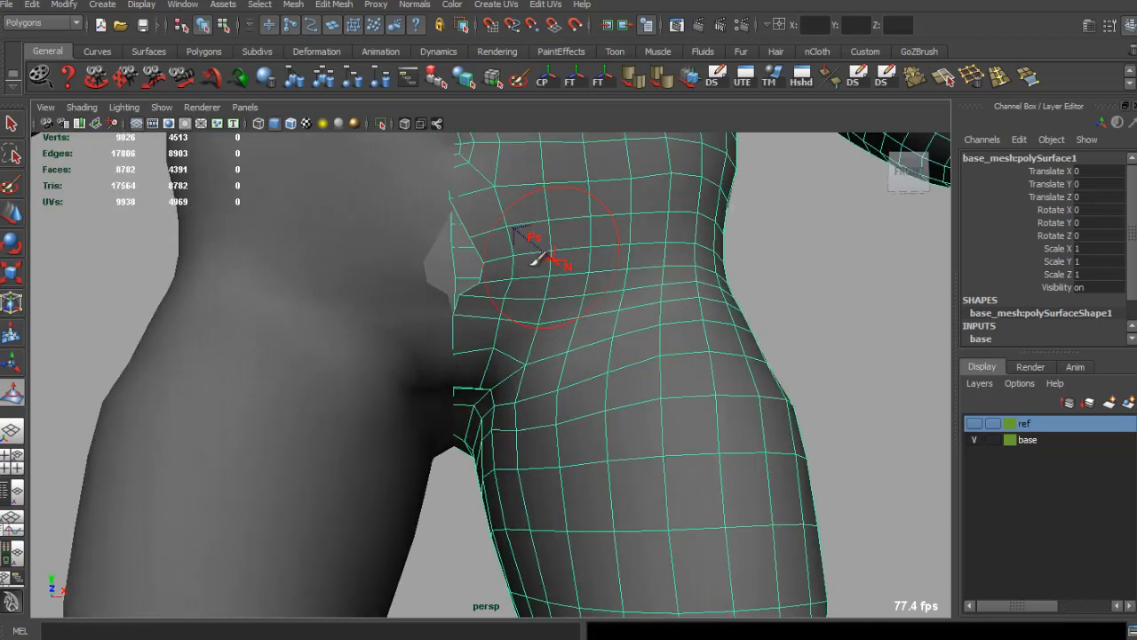
Move the stray centre vertices of the lower belly and crotch back onto the body's middle line.
right_drag(483, 264, 501, 217)
click(483, 276)
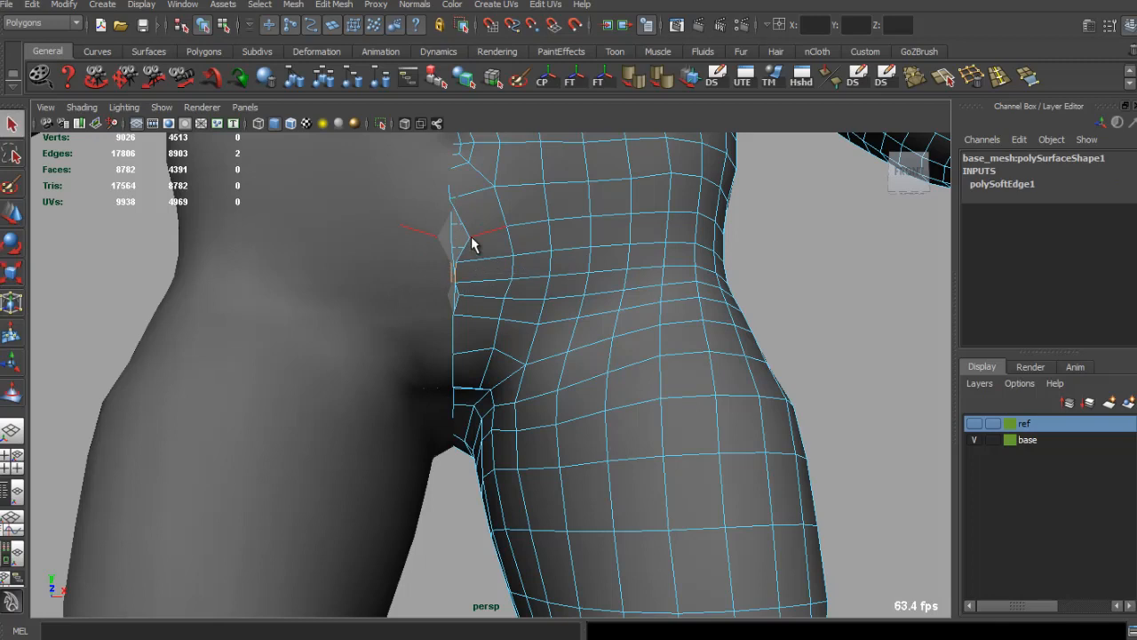
right_drag(444, 233, 444, 233)
click(469, 239)
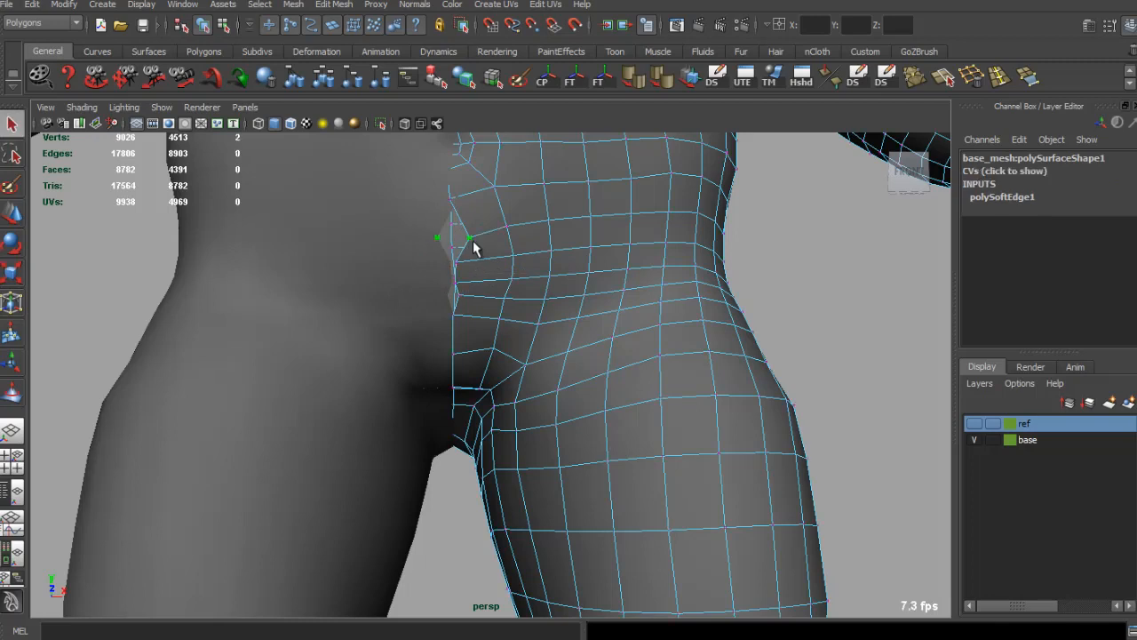
click(463, 300)
click(458, 296)
alt+drag(458, 295, 386, 272)
key(q)
right_drag(498, 285, 262, 412)
click(549, 257)
click(262, 413)
Smooth the hip and groin area with the sculpt brush, working from the front and the back.
alt+drag(462, 364, 533, 327)
scroll(528, 353, down, 5)
scroll(533, 327, up, 5)
click(533, 336)
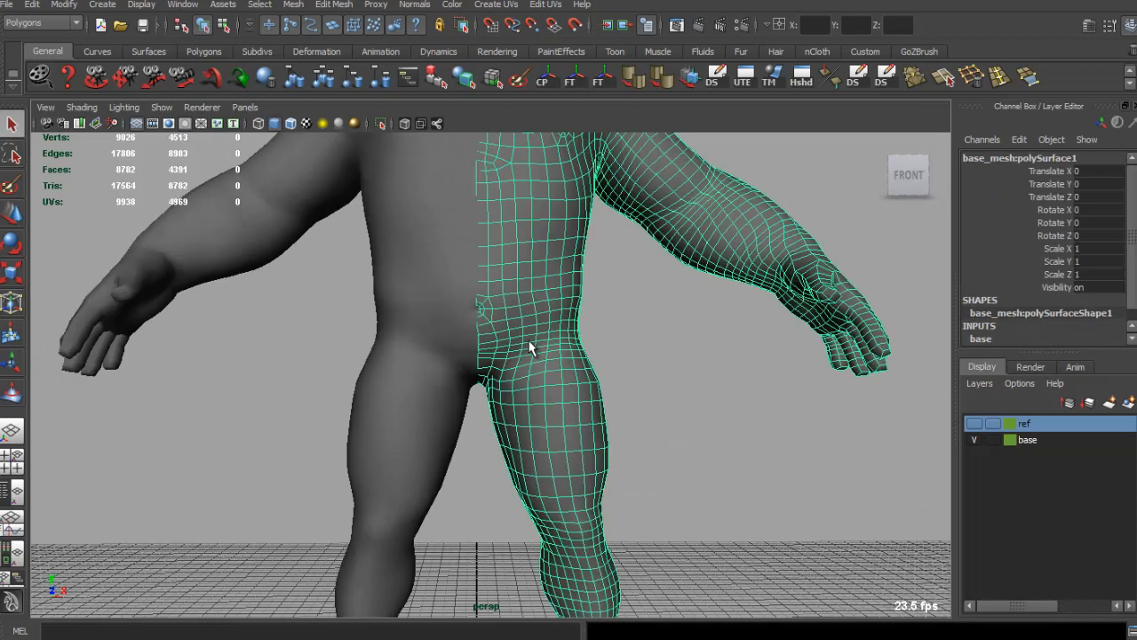
right_drag(528, 348, 532, 378)
mouse_move(531, 378)
alt+mouse_down()
mouse_move(487, 376)
mouse_move(529, 375)
alt+mouse_up()
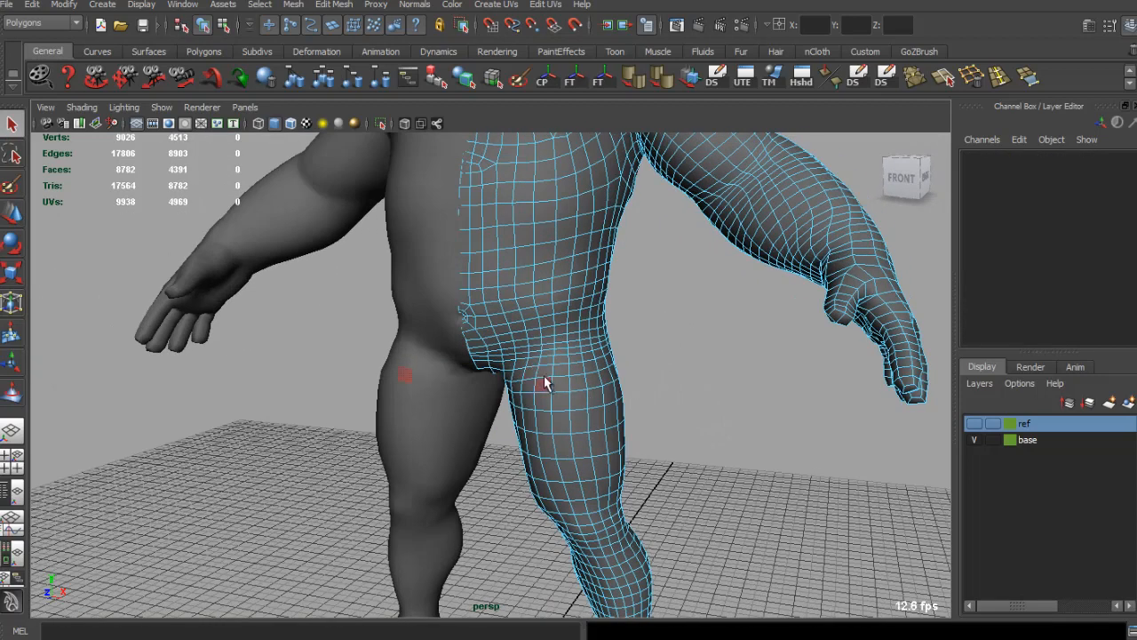
mouse_move(544, 376)
shift+right_down()
mouse_move(501, 338)
mouse_move(540, 339)
mouse_move(464, 322)
shift+right_up()
key(q)
click(534, 338)
alt+drag(473, 364, 522, 355)
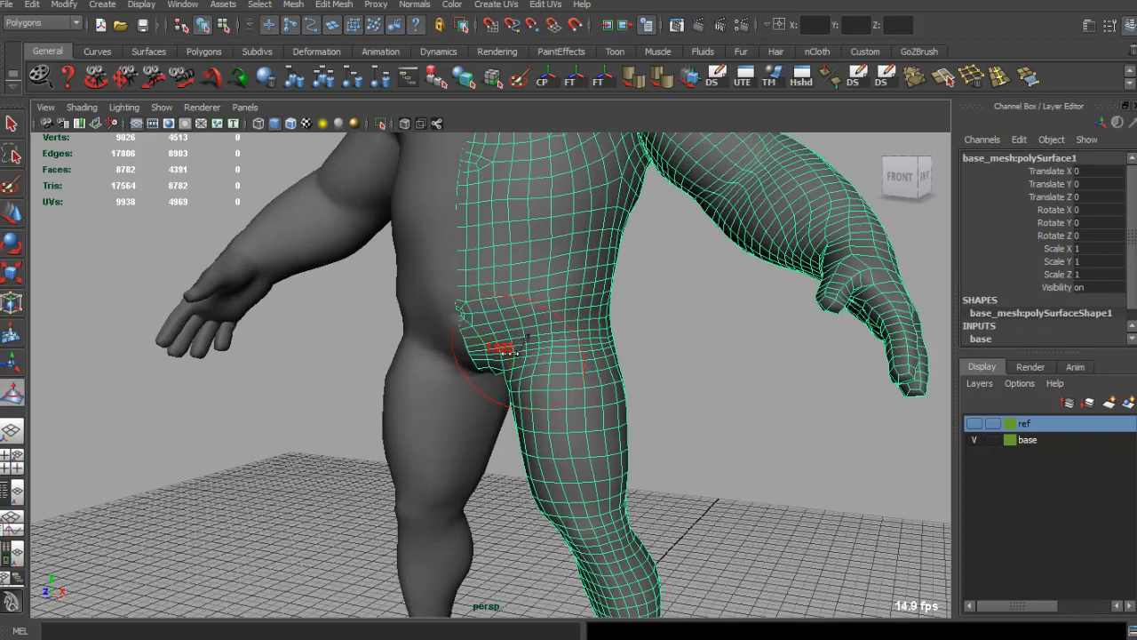
mouse_move(567, 359)
alt+mouse_down()
mouse_move(599, 375)
mouse_move(508, 376)
mouse_move(490, 391)
alt+mouse_up()
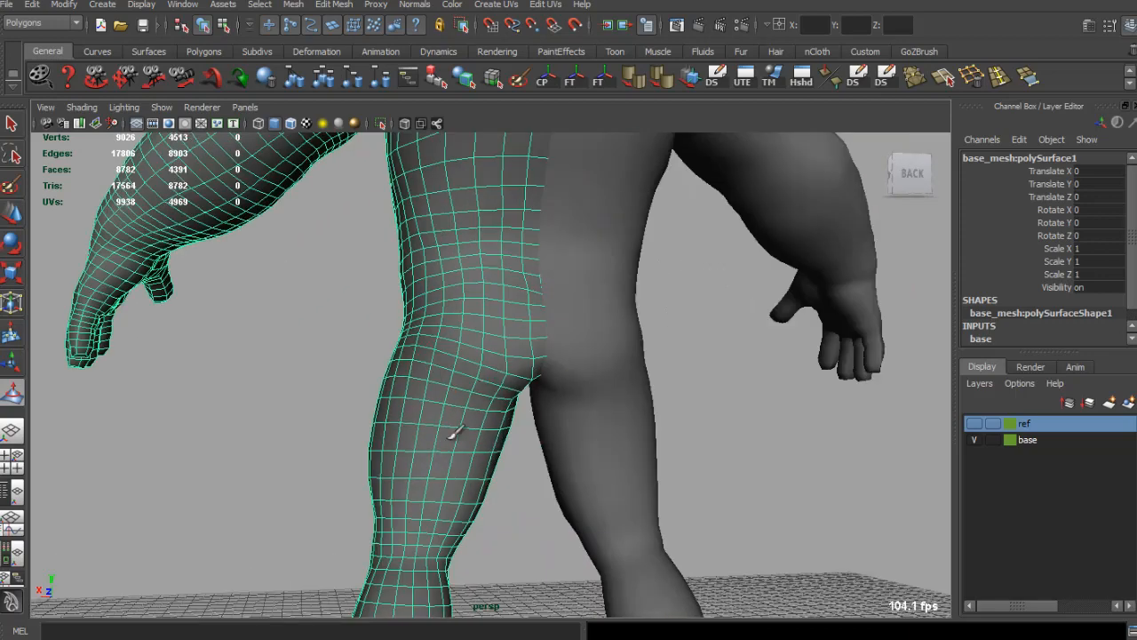
mouse_move(453, 432)
alt+mouse_down()
mouse_move(584, 394)
mouse_move(569, 357)
alt+mouse_up()
mouse_move(495, 336)
alt+mouse_down()
mouse_move(546, 347)
mouse_move(563, 368)
mouse_move(504, 338)
alt+mouse_up()
scroll(547, 347, down, 5)
scroll(522, 347, down, 2)
scroll(524, 338, up, 5)
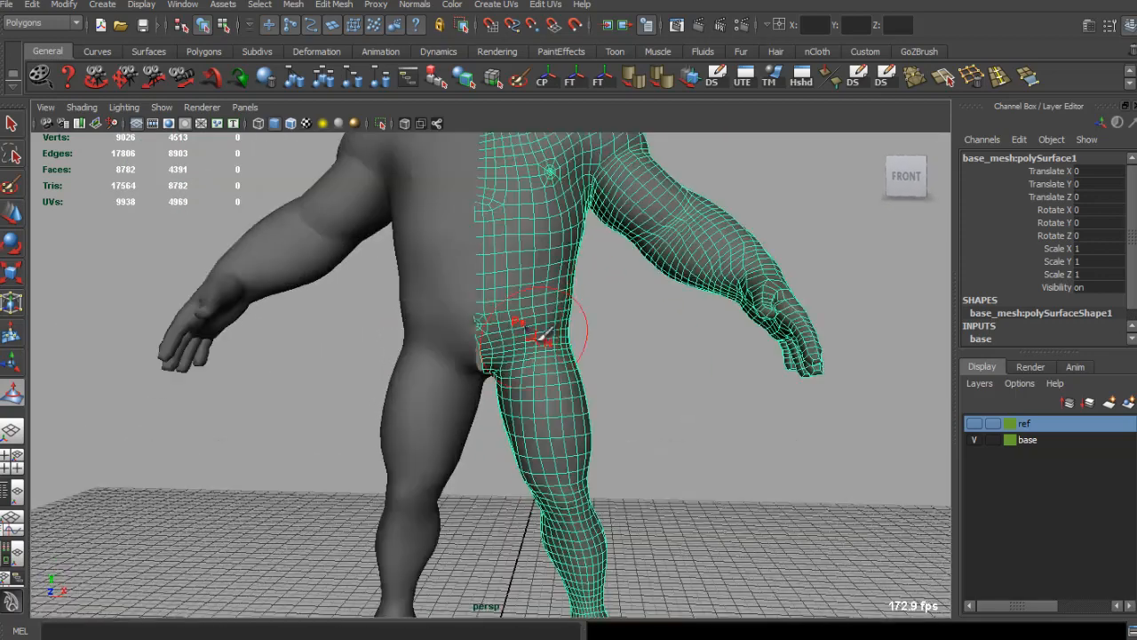
Select the hip and pelvis vertices with a soft falloff and adjust their shape in the front and side views.
key(q)
right_drag(543, 338, 483, 338)
click(557, 345)
key(b)
drag(557, 344, 610, 330)
key(w)
alt+right_drag(610, 330, 526, 339)
alt+drag(526, 338, 411, 341)
alt+drag(477, 343, 476, 338)
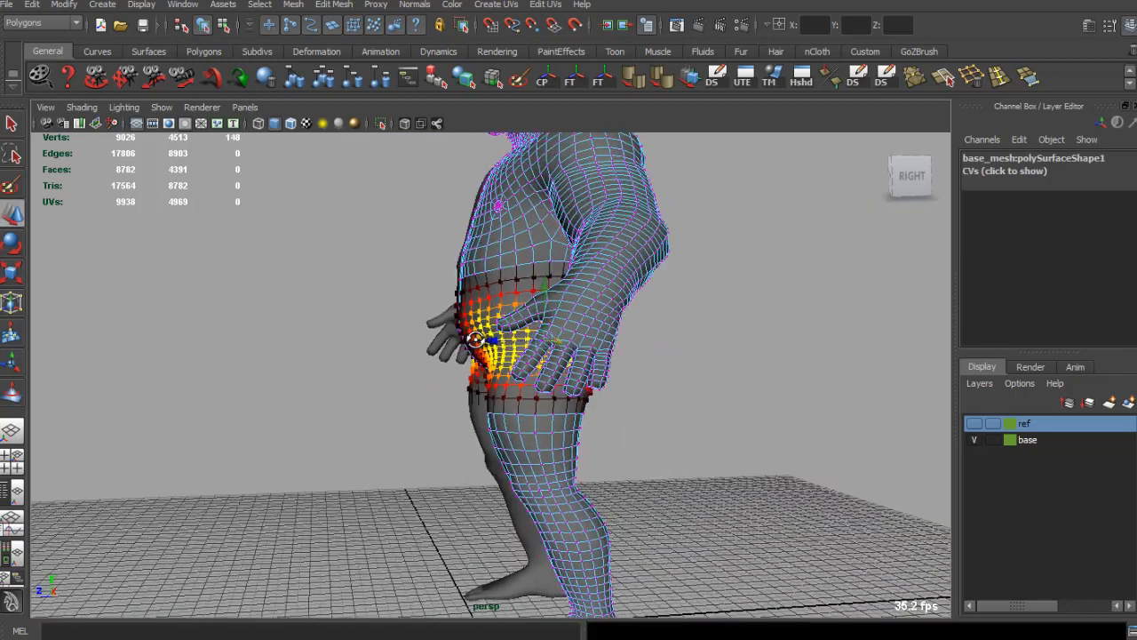
alt+right_drag(492, 359, 495, 387)
alt+drag(495, 388, 688, 365)
key(F8)
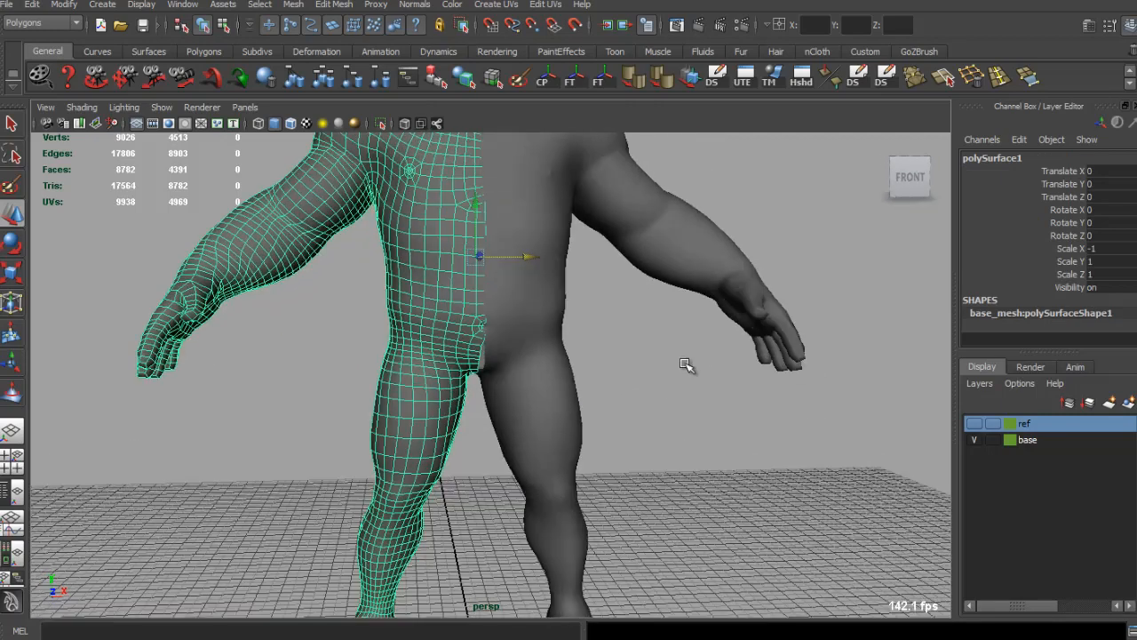
Select the faces at the front of the belly and move them in depth with soft selection to round the stomach.
click(635, 383)
alt+drag(599, 352, 702, 357)
alt+right_drag(702, 358, 563, 346)
alt+drag(564, 346, 518, 335)
alt+right_drag(519, 335, 604, 335)
alt+drag(506, 333, 398, 328)
click(503, 279)
alt+drag(503, 279, 492, 265)
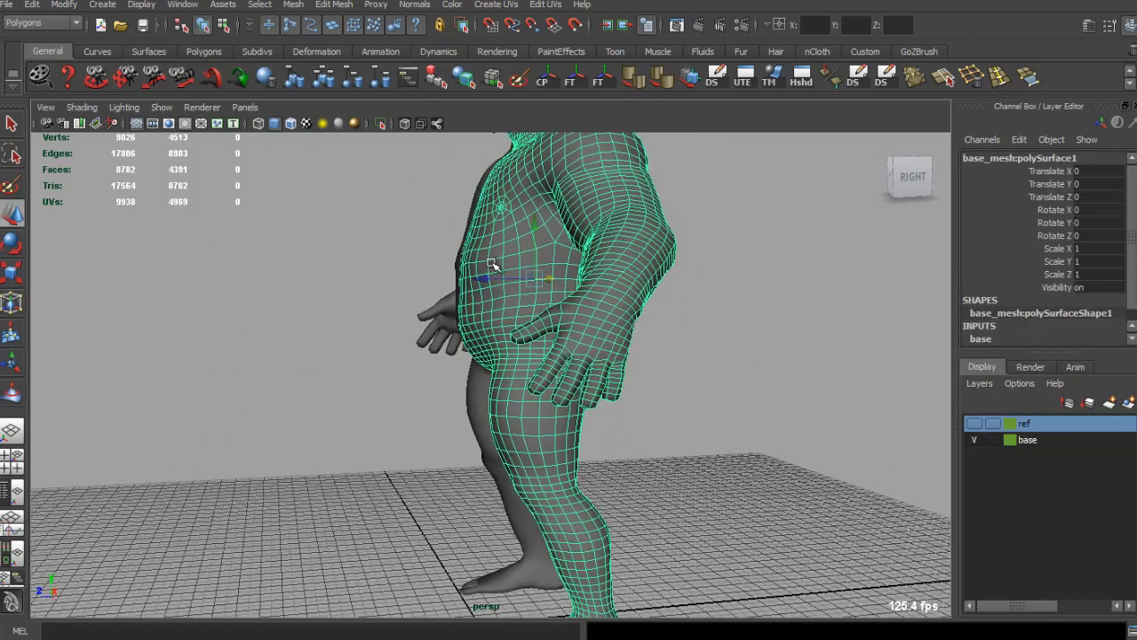
right_drag(492, 265, 492, 298)
drag(456, 262, 348, 310)
alt+right_drag(348, 310, 478, 368)
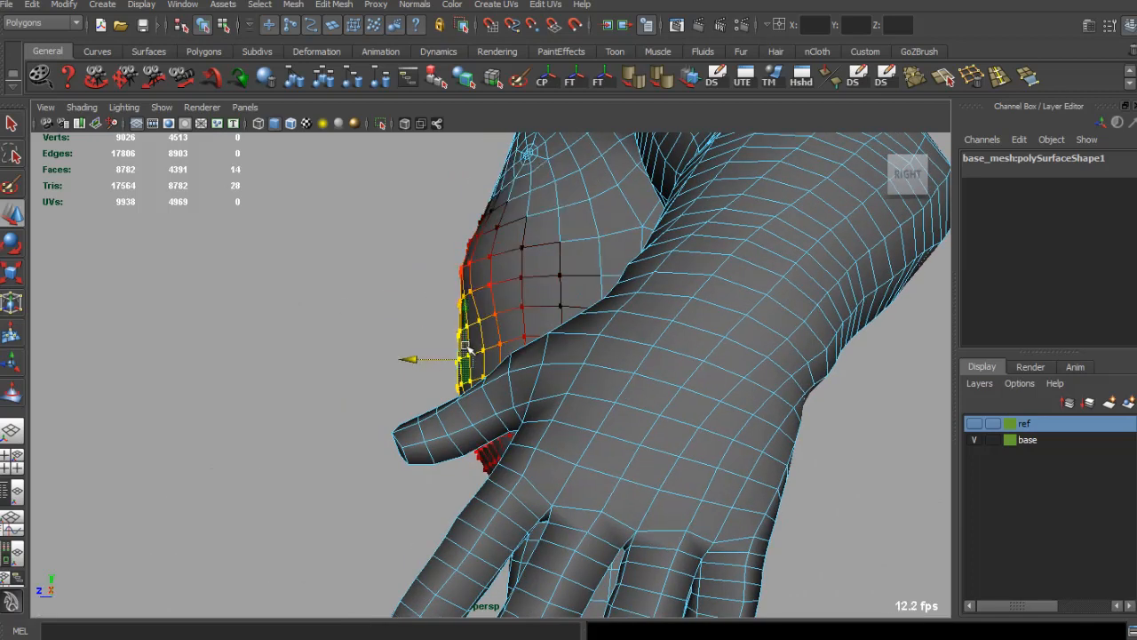
alt+drag(466, 275, 503, 275)
alt+right_drag(533, 338, 417, 298)
alt+drag(418, 297, 560, 311)
alt+drag(559, 311, 571, 329)
click(606, 391)
alt+drag(606, 391, 639, 390)
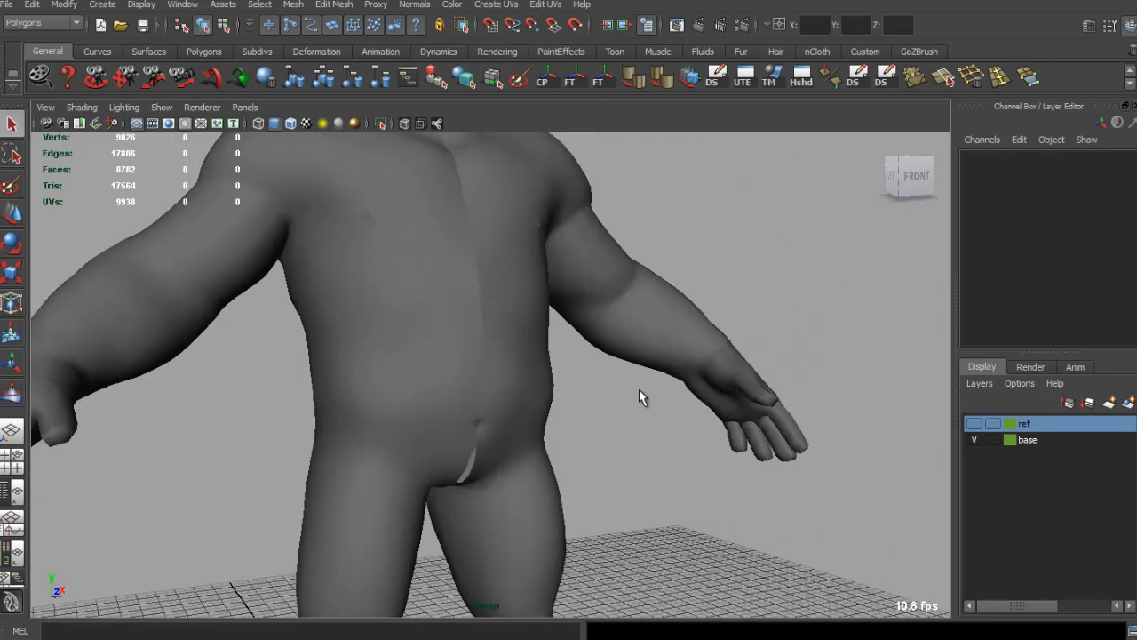
Smooth the belly and the side of the torso with the sculpt brush.
alt+right_drag(639, 390, 524, 391)
alt+drag(525, 391, 426, 395)
alt+right_drag(426, 396, 515, 393)
alt+drag(514, 393, 475, 382)
click(560, 369)
shift+right_drag(561, 369, 508, 361)
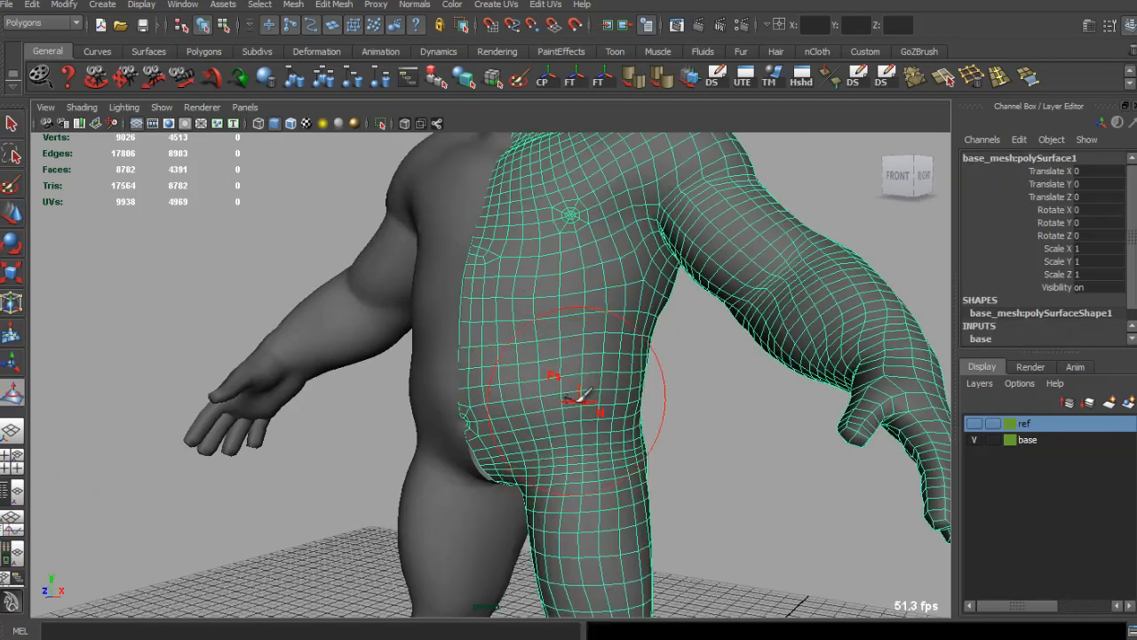
alt+drag(533, 397, 680, 382)
alt+right_drag(680, 382, 592, 375)
alt+drag(592, 375, 388, 373)
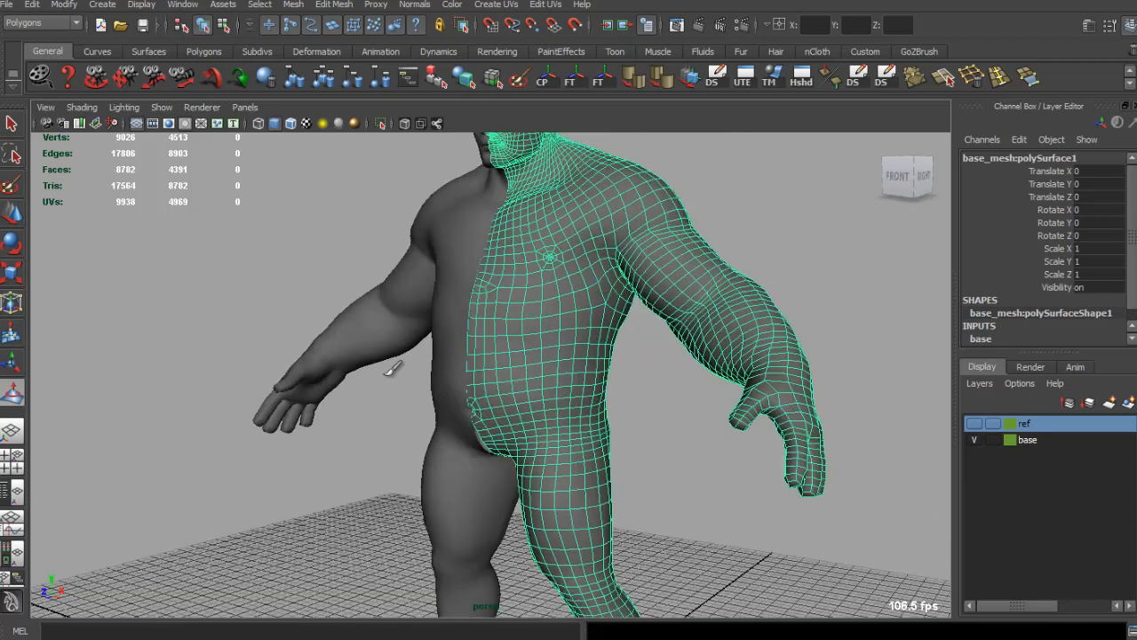
alt+drag(560, 346, 502, 338)
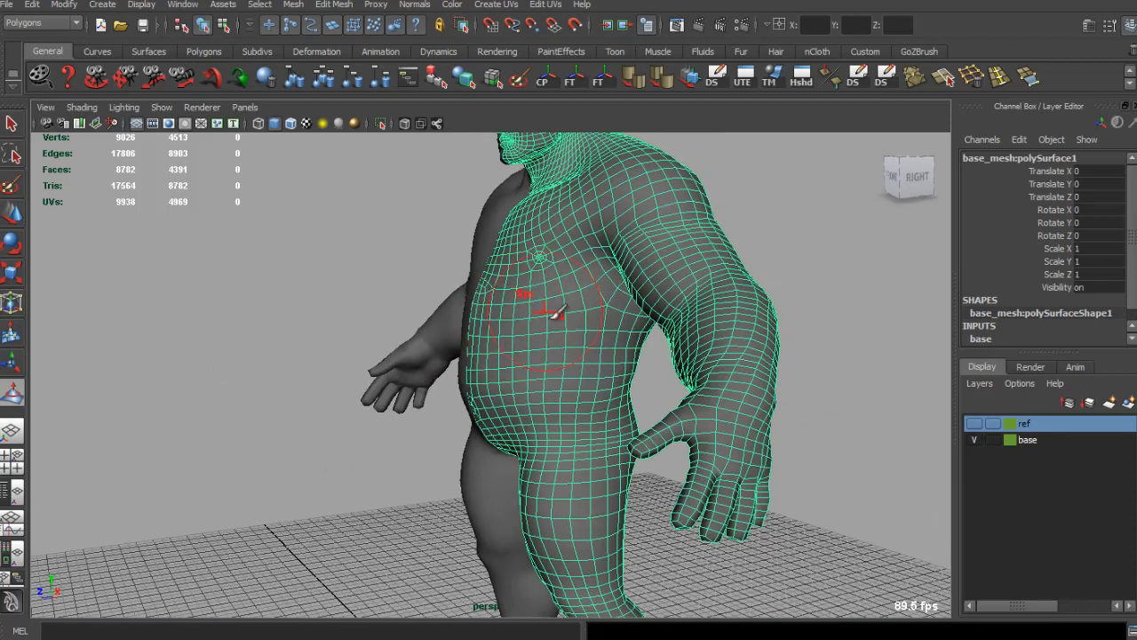
alt+drag(556, 311, 630, 338)
mouse_move(534, 381)
alt+right_down()
mouse_move(541, 304)
mouse_move(582, 328)
alt+right_up()
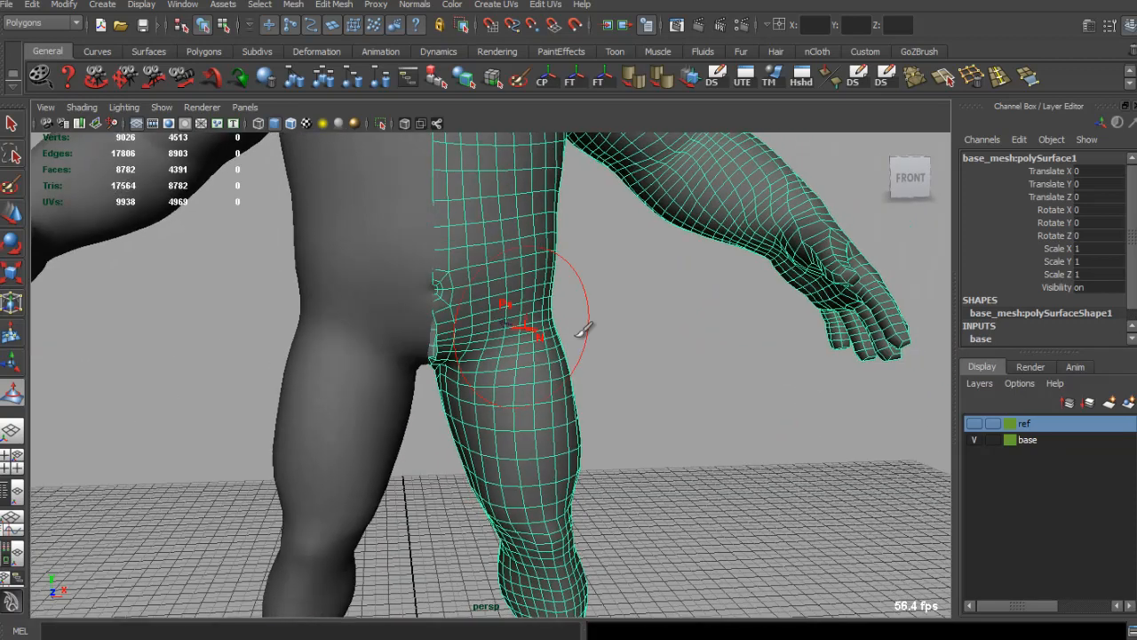
Select the centre border edges from chest to crotch on both halves and align them to the middle line, closing the gap.
alt+drag(458, 343, 470, 322)
key(q)
right_drag(471, 336, 419, 336)
scroll(436, 315, up, 2)
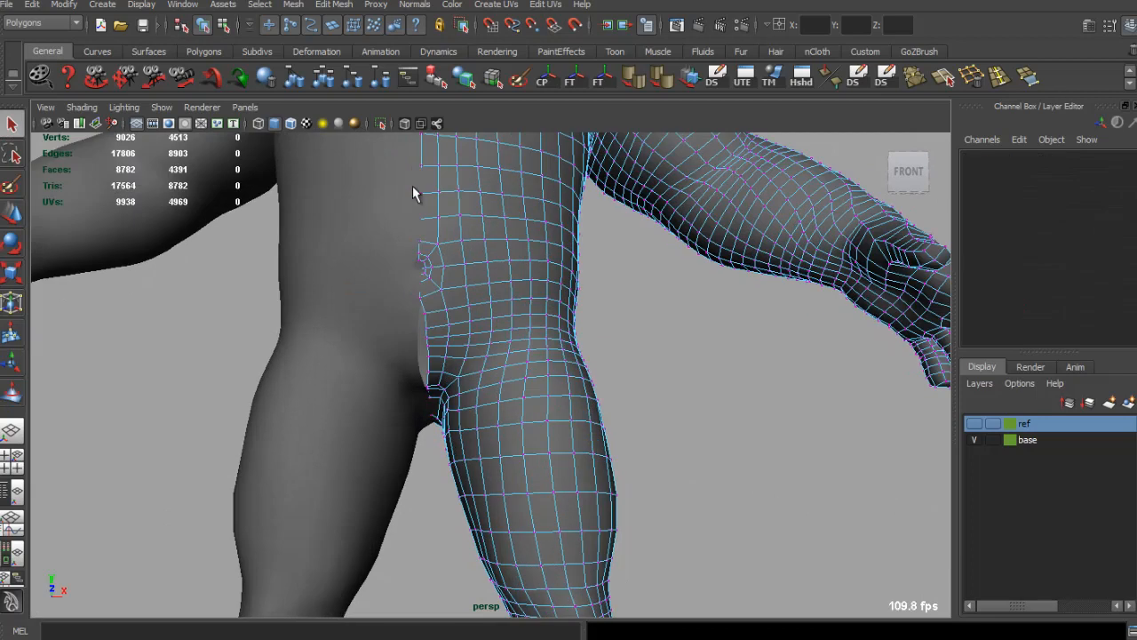
right_drag(422, 153, 428, 152)
click(421, 150)
alt+drag(520, 427, 518, 350)
alt+right_drag(518, 350, 485, 427)
shift+double_click(382, 437)
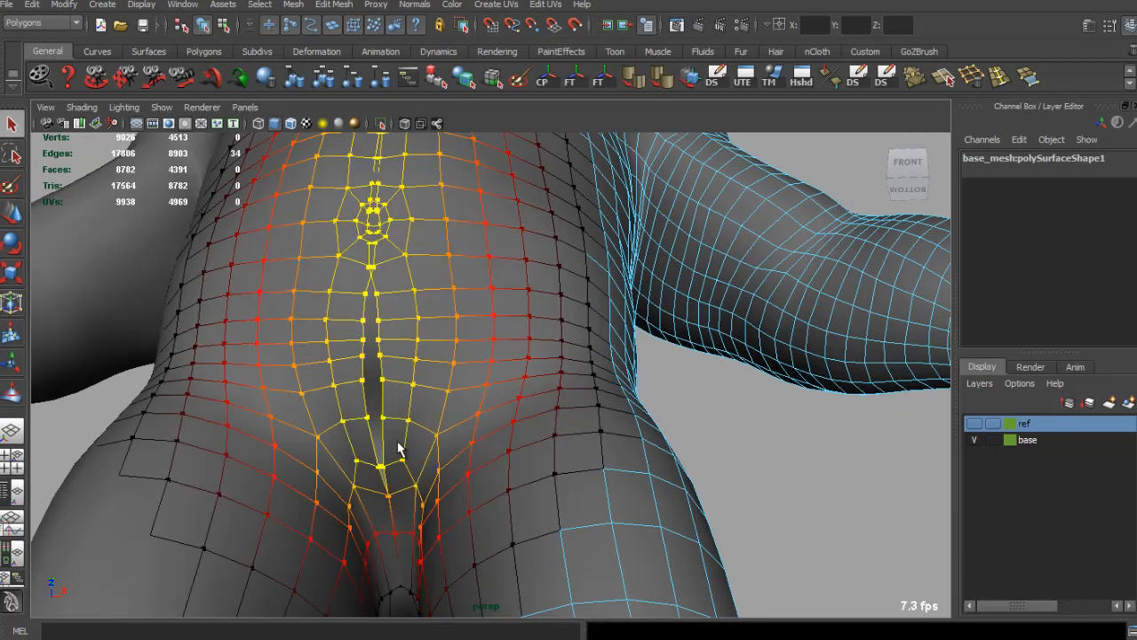
scroll(397, 449, down, 5)
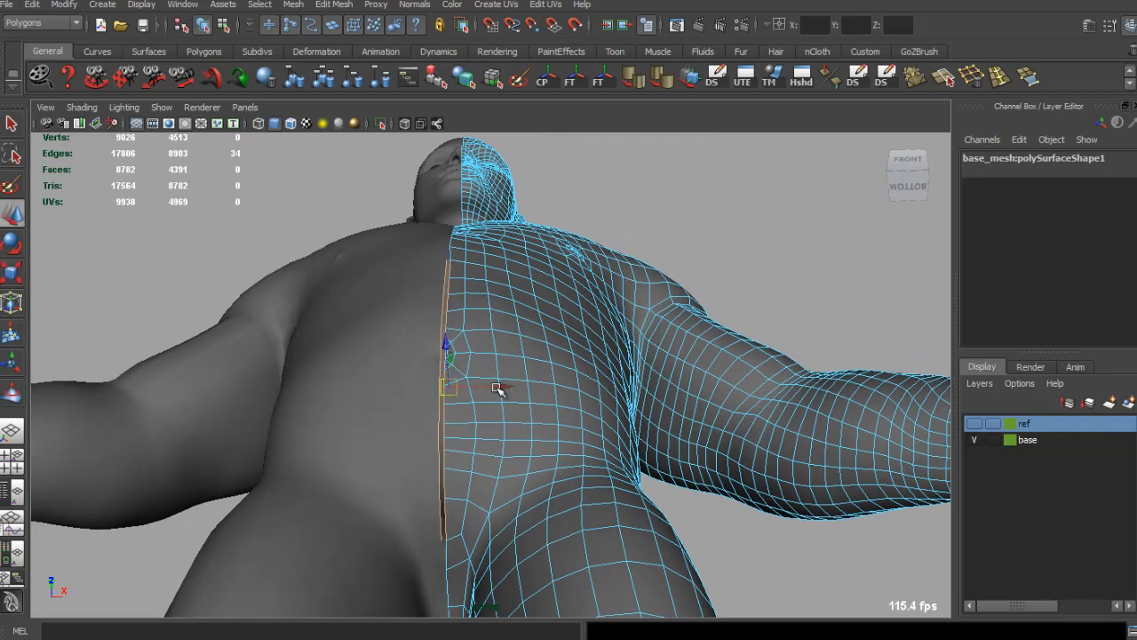
drag(494, 389, 546, 388)
key(ctrl+z)
alt+drag(451, 391, 483, 364)
key(q)
right_drag(482, 364, 563, 284)
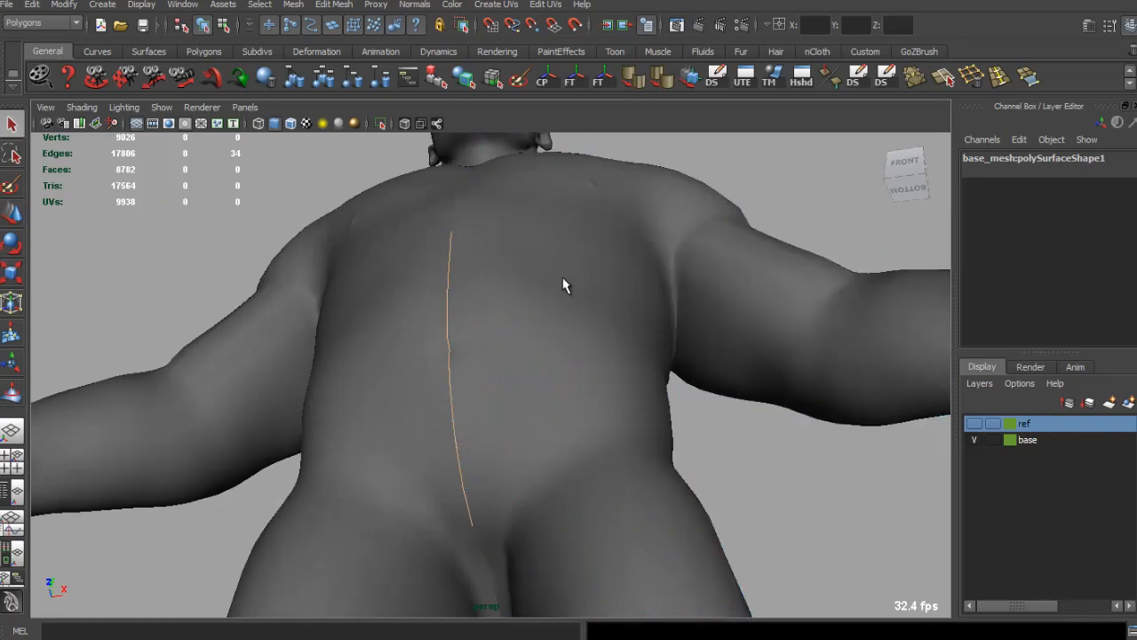
Save the scene and check the full-body silhouette from several angles.
click(715, 443)
alt+drag(715, 443, 689, 436)
alt+right_drag(689, 435, 548, 397)
key(ctrl+s)
mouse_move(548, 397)
alt+mouse_down()
mouse_move(406, 401)
mouse_move(574, 393)
mouse_move(536, 388)
alt+mouse_up()
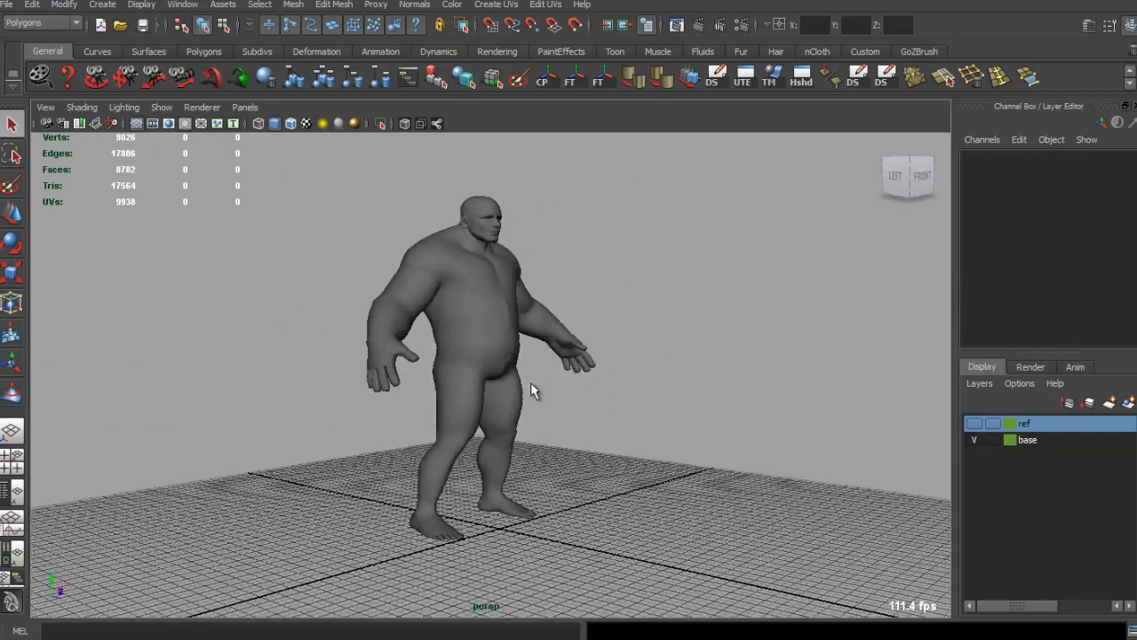
alt+right_drag(536, 388, 524, 335)
alt+drag(562, 334, 400, 334)
alt+right_drag(569, 355, 495, 353)
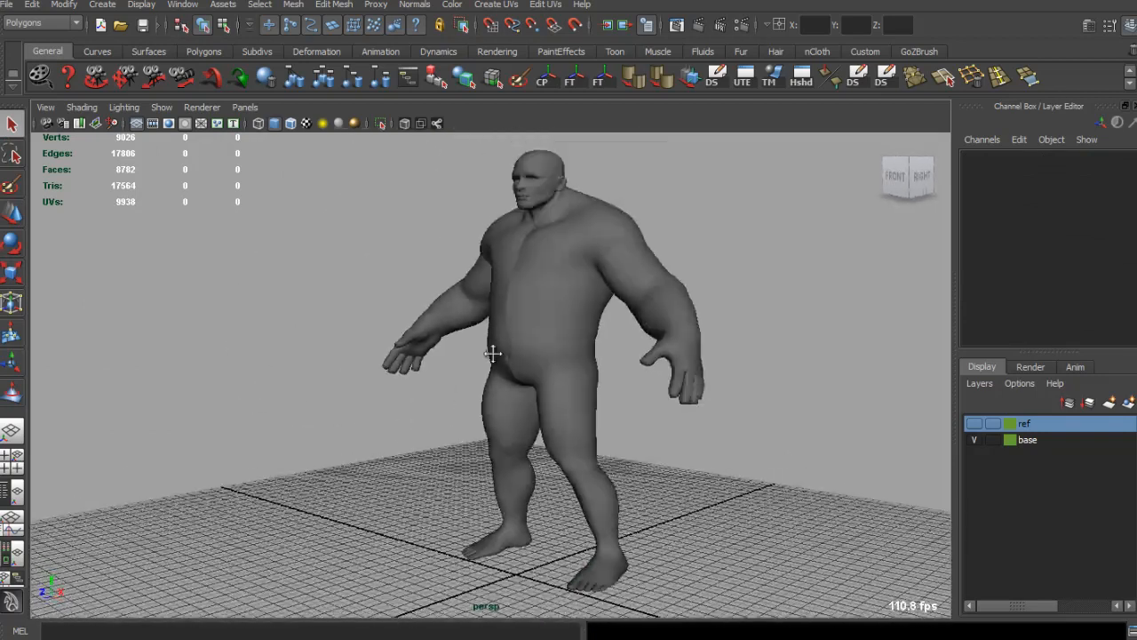
alt+drag(495, 353, 495, 381)
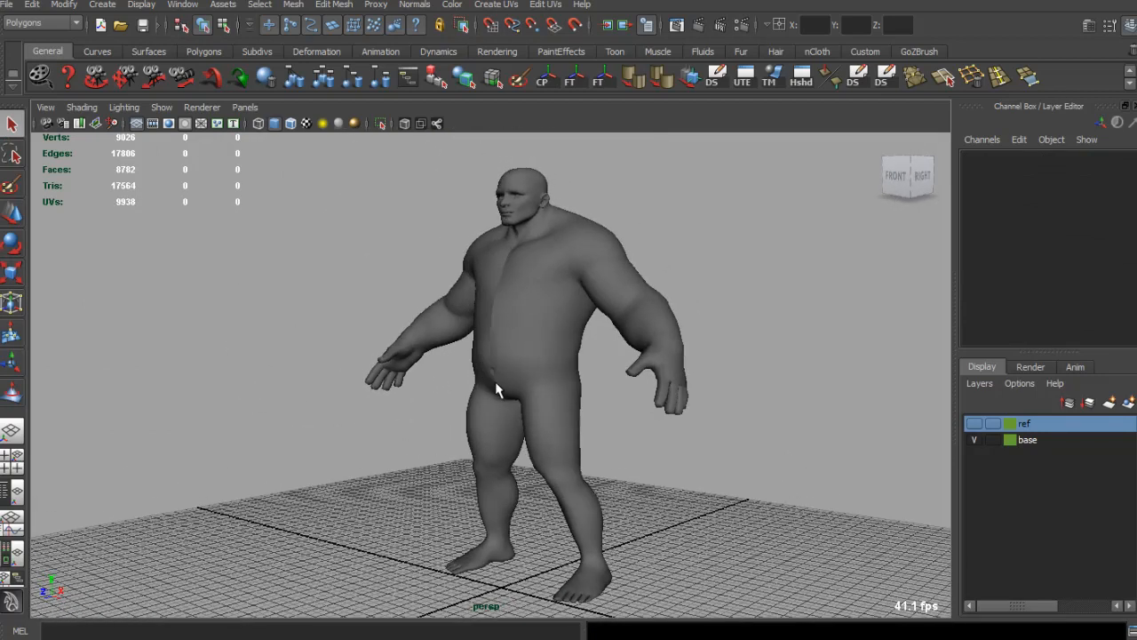
Examine the crotch, buttocks and legs of the body from the front, sides and back.
alt+right_drag(479, 354, 464, 368)
alt+drag(465, 367, 649, 338)
alt+right_drag(480, 324, 388, 307)
alt+drag(388, 307, 221, 316)
alt+right_drag(480, 355, 426, 358)
alt+middle_drag(427, 358, 384, 350)
alt+drag(442, 355, 460, 370)
alt+right_drag(459, 371, 525, 391)
click(547, 437)
scroll(546, 437, up, 2)
alt+middle_drag(546, 437, 511, 363)
right_drag(512, 363, 513, 400)
alt+drag(562, 401, 133, 391)
click(535, 383)
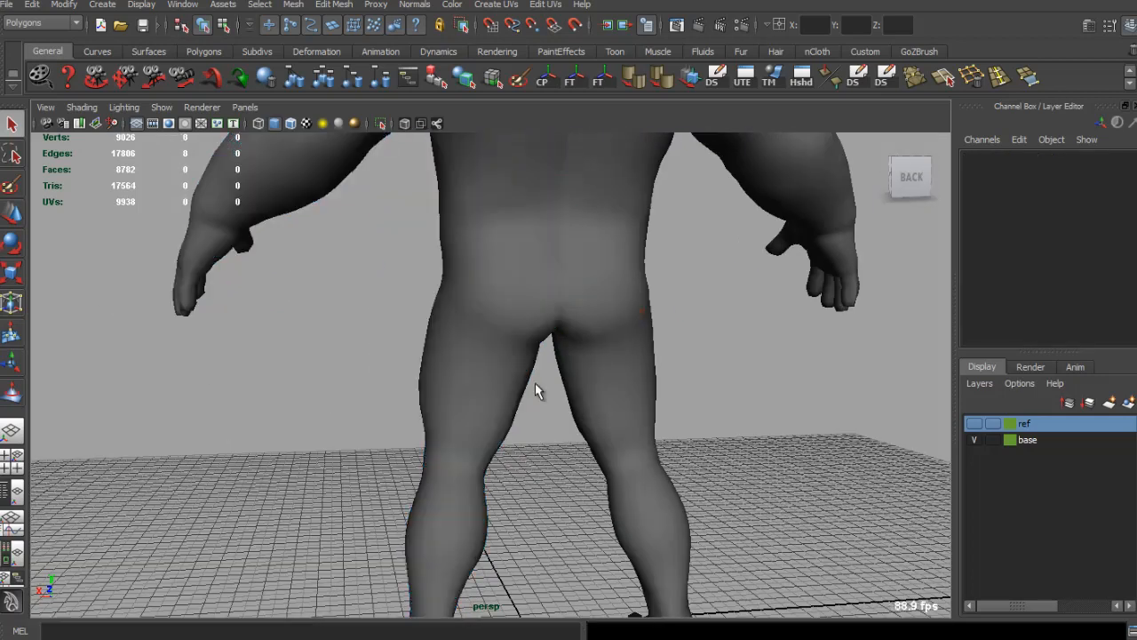
alt+right_drag(535, 383, 461, 360)
alt+drag(461, 360, 522, 328)
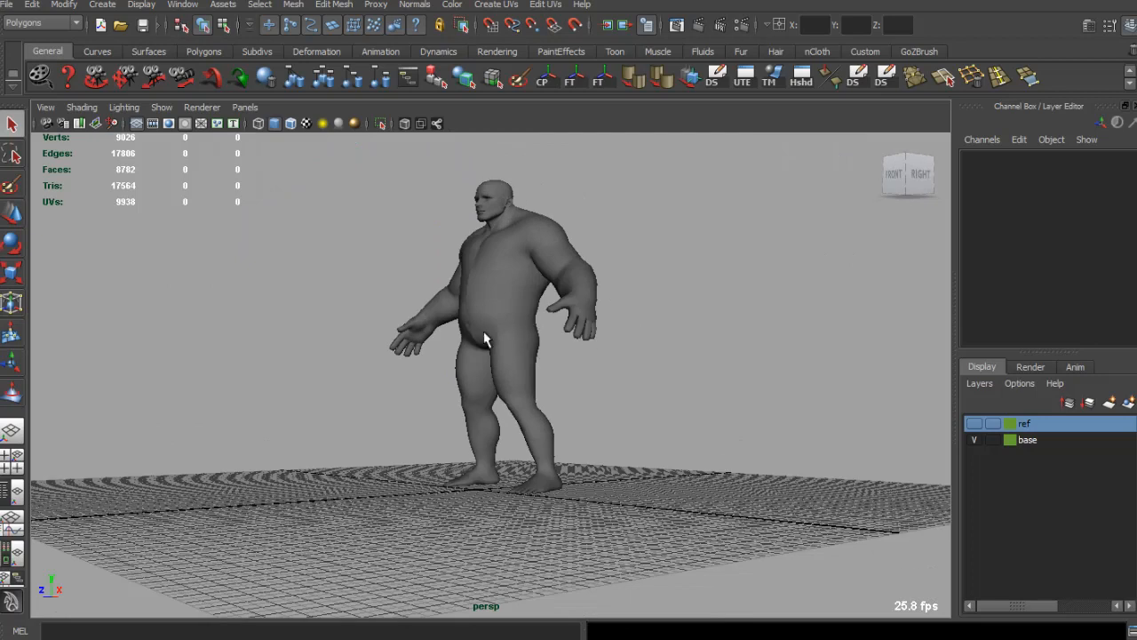
Select the centre faces at the crotch and move them with a wide soft-selection falloff to reshape the lower belly and groin.
alt+right_drag(455, 337, 486, 364)
alt+drag(486, 363, 436, 359)
click(488, 302)
right_drag(488, 306, 488, 348)
key(b)
drag(473, 316, 496, 318)
key(w)
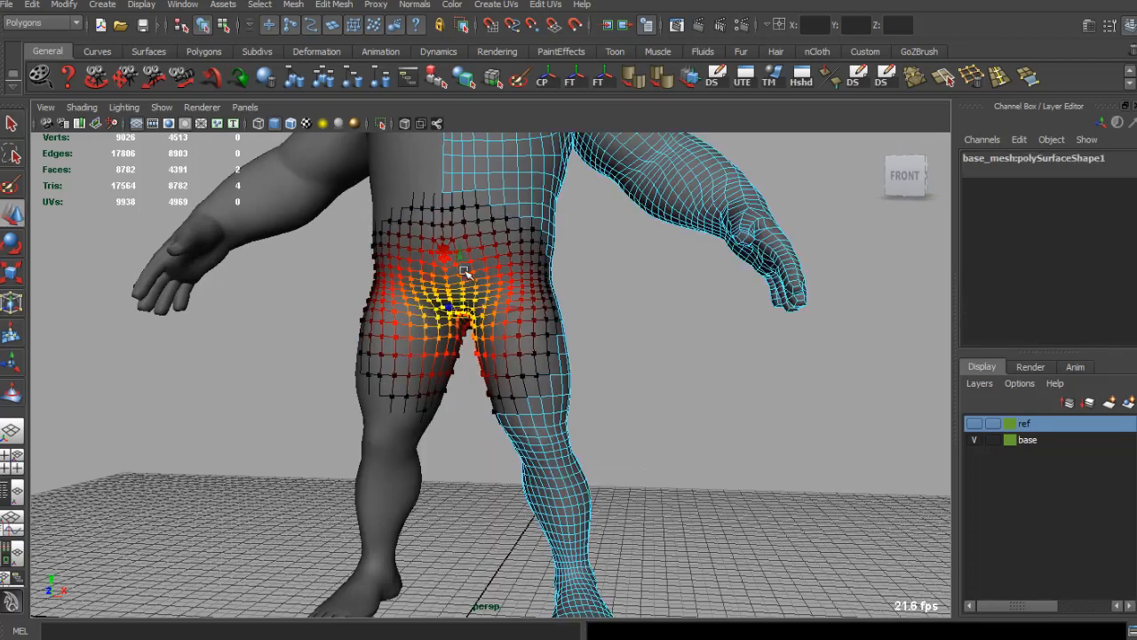
drag(460, 256, 520, 311)
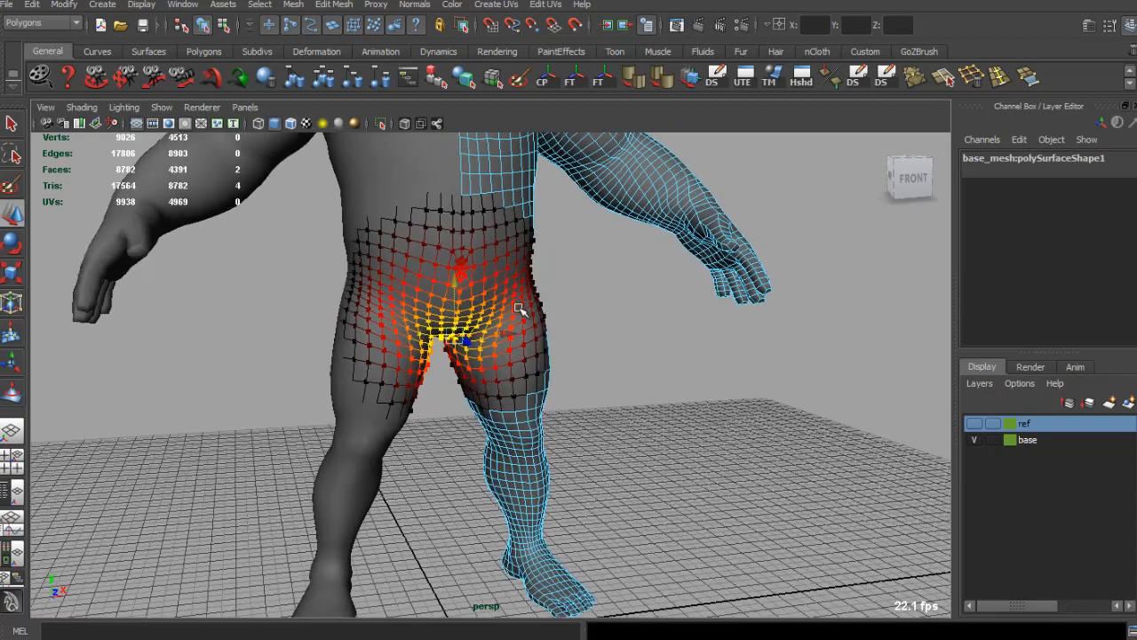
mouse_move(521, 310)
alt+right_down()
mouse_move(495, 310)
mouse_move(510, 308)
alt+right_up()
alt+drag(510, 307, 551, 304)
alt+drag(499, 370, 536, 364)
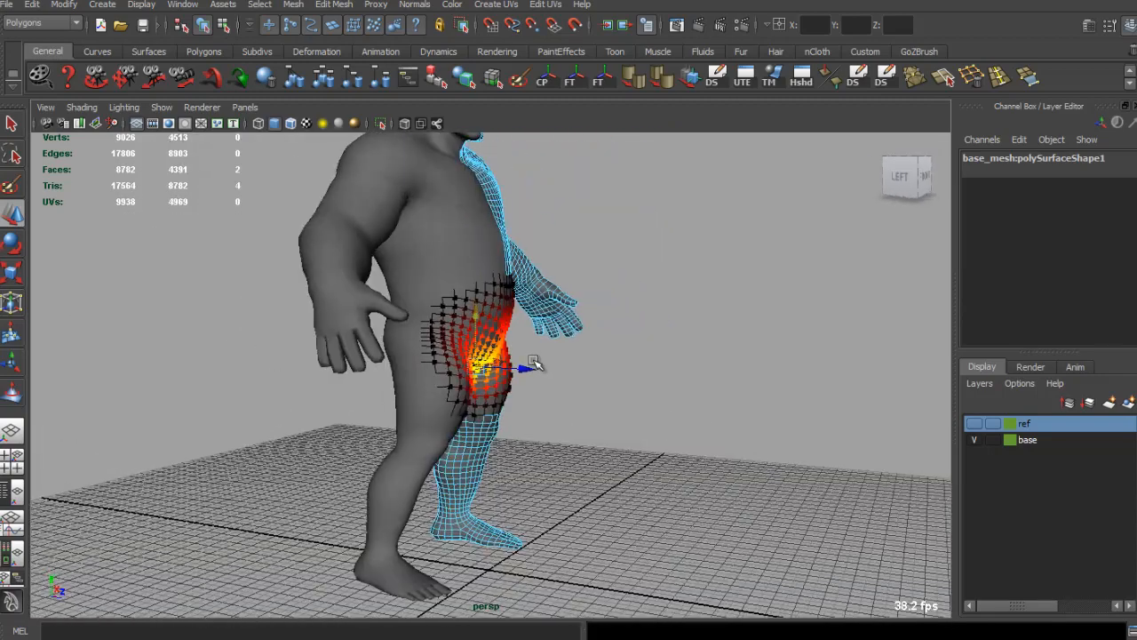
alt+right_drag(536, 363, 595, 360)
alt+drag(542, 360, 409, 351)
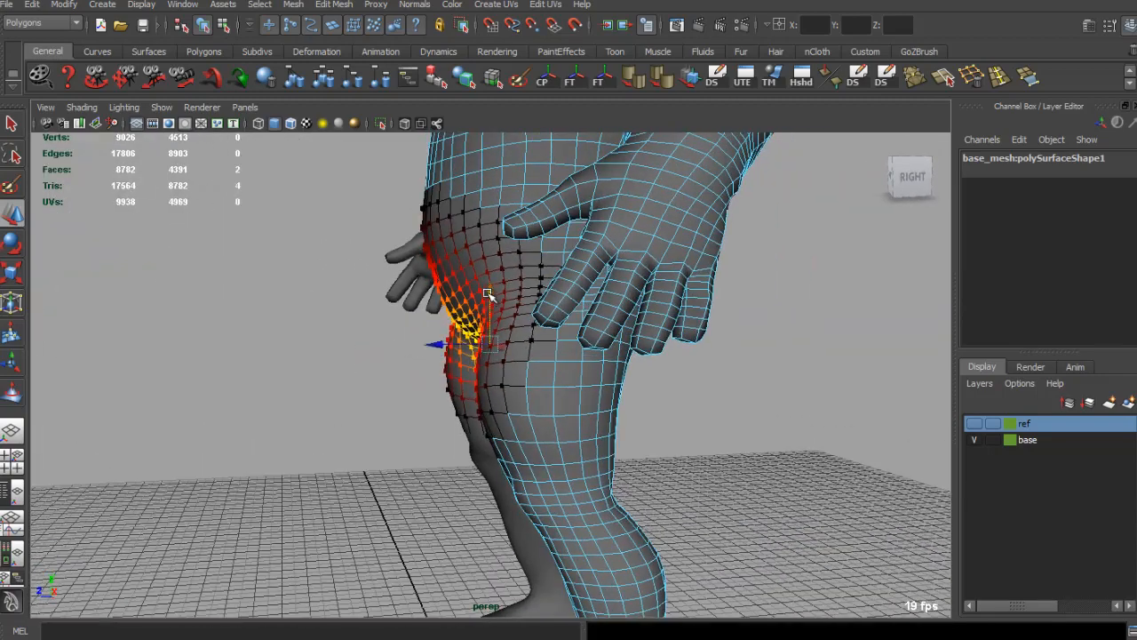
Select the faces at the front of both upper thighs, adjust the soft-selection falloff and reshape the groin area.
key(b)
drag(487, 294, 507, 322)
alt+right_drag(520, 325, 484, 337)
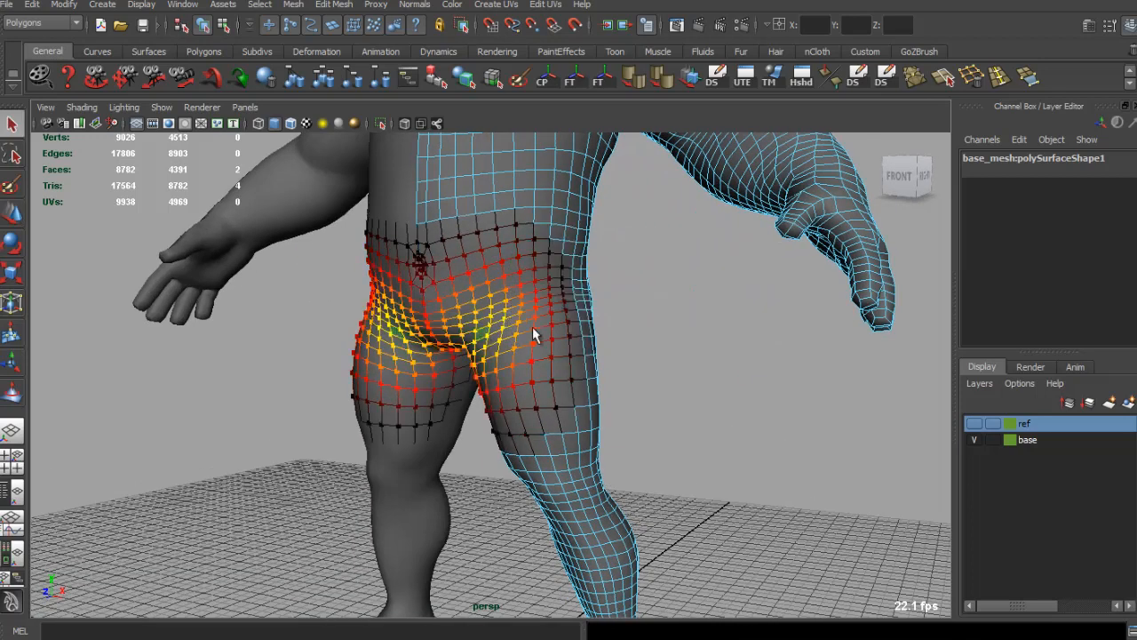
alt+drag(533, 329, 422, 331)
shift+click(482, 330)
key(b)
drag(478, 331, 536, 355)
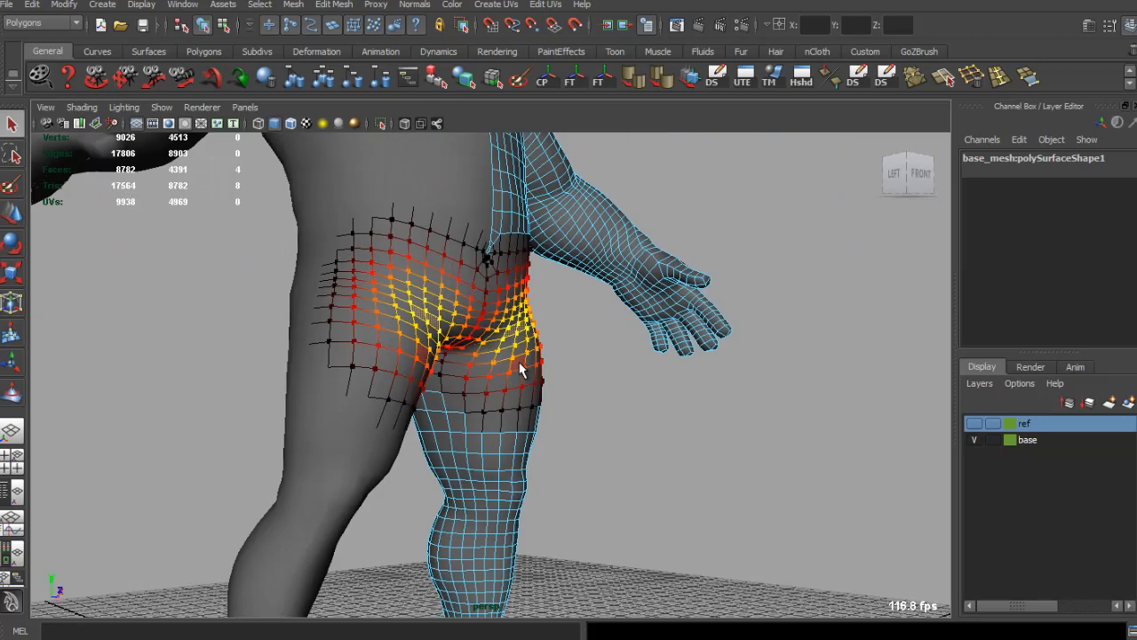
Return to object selection and smooth the upper thigh with the sculpt brush.
click(514, 365)
key(F8)
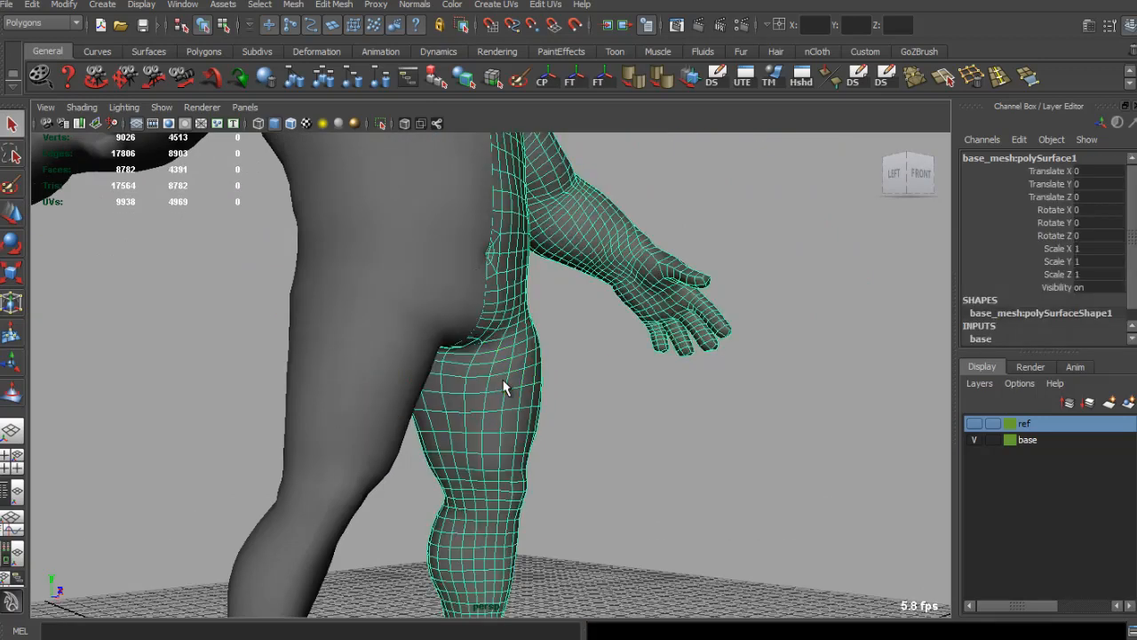
shift+right_drag(503, 382, 477, 353)
alt+drag(478, 352, 505, 384)
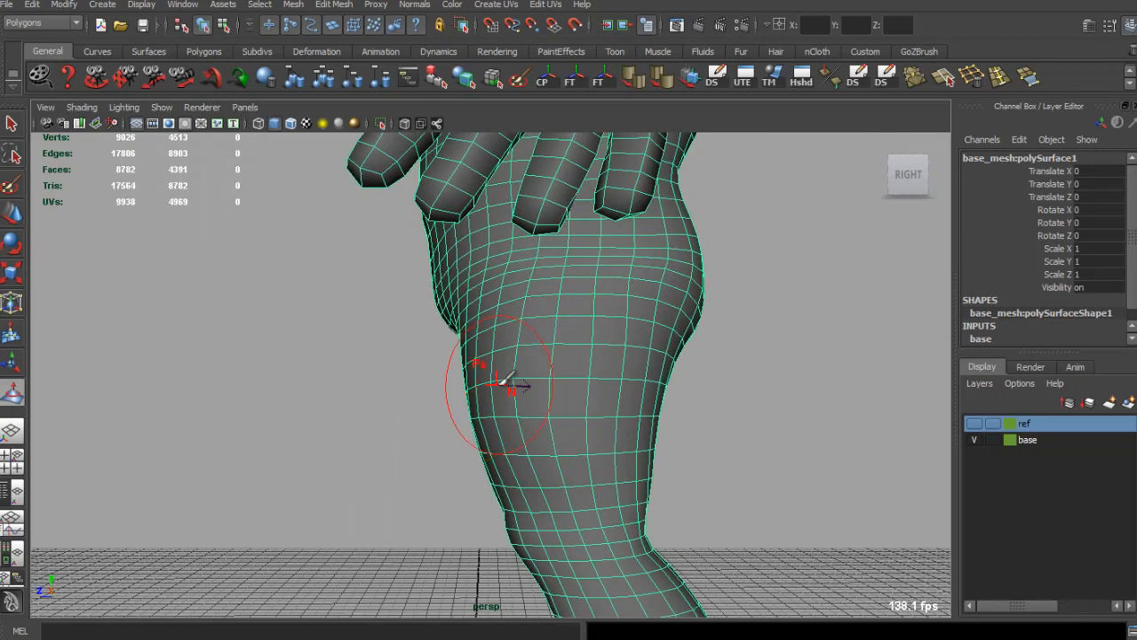
key(q)
click(691, 393)
Select the faces at the lower front of the crotch and move them slightly down with soft selection.
alt+right_drag(691, 392, 364, 329)
alt+drag(365, 329, 555, 304)
alt+right_drag(556, 304, 395, 276)
alt+middle_drag(394, 276, 398, 284)
alt+drag(398, 283, 337, 287)
alt+right_drag(338, 287, 445, 365)
click(443, 360)
alt+drag(443, 360, 495, 340)
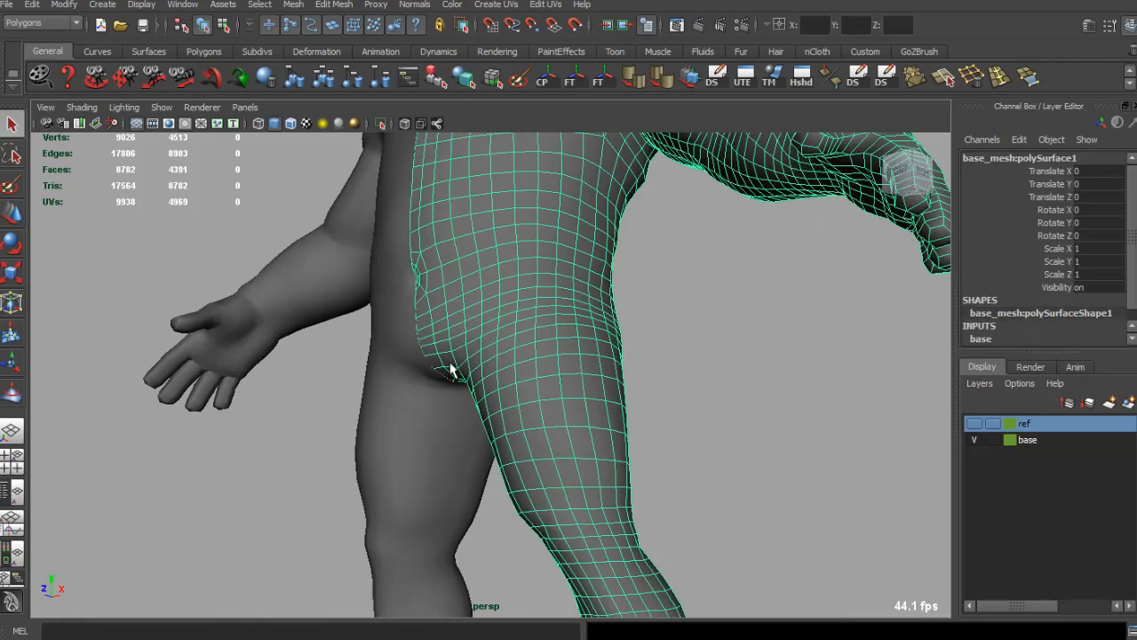
key(F11)
click(452, 372)
key(b)
alt+drag(453, 371, 429, 364)
alt+drag(429, 364, 423, 371)
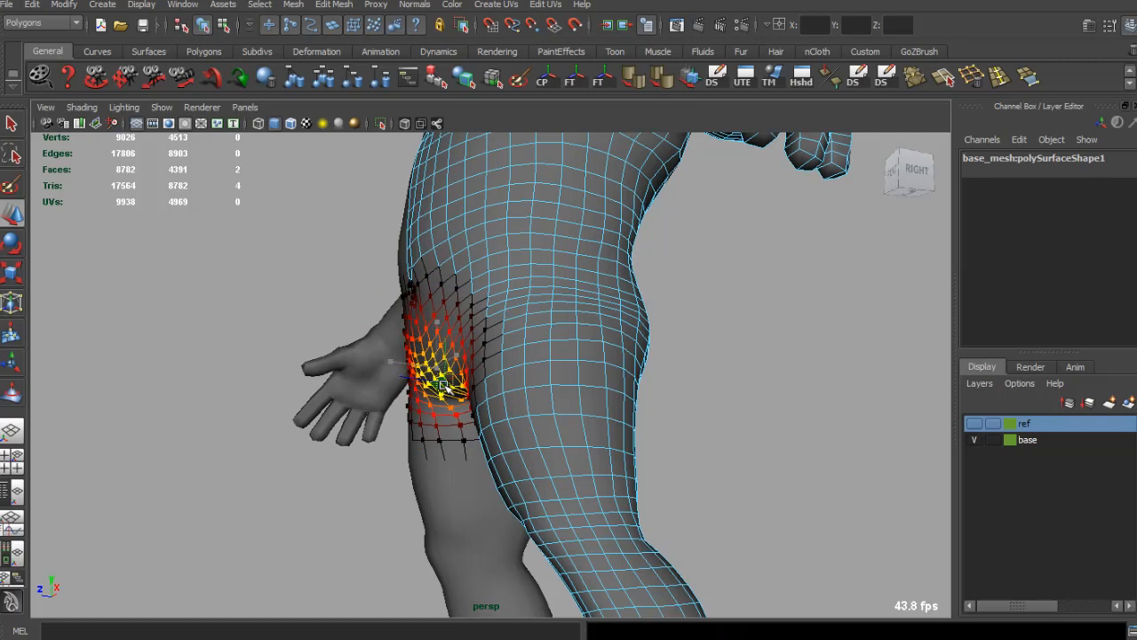
drag(444, 385, 443, 396)
alt+drag(443, 397, 610, 359)
key(q)
click(616, 325)
Select the body half with the wireframe leg and smooth its groin and front thigh with the sculpt brush.
alt+right_drag(609, 359, 471, 342)
alt+drag(471, 342, 414, 338)
alt+right_drag(414, 338, 557, 410)
alt+middle_drag(557, 409, 484, 330)
alt+right_drag(485, 331, 512, 343)
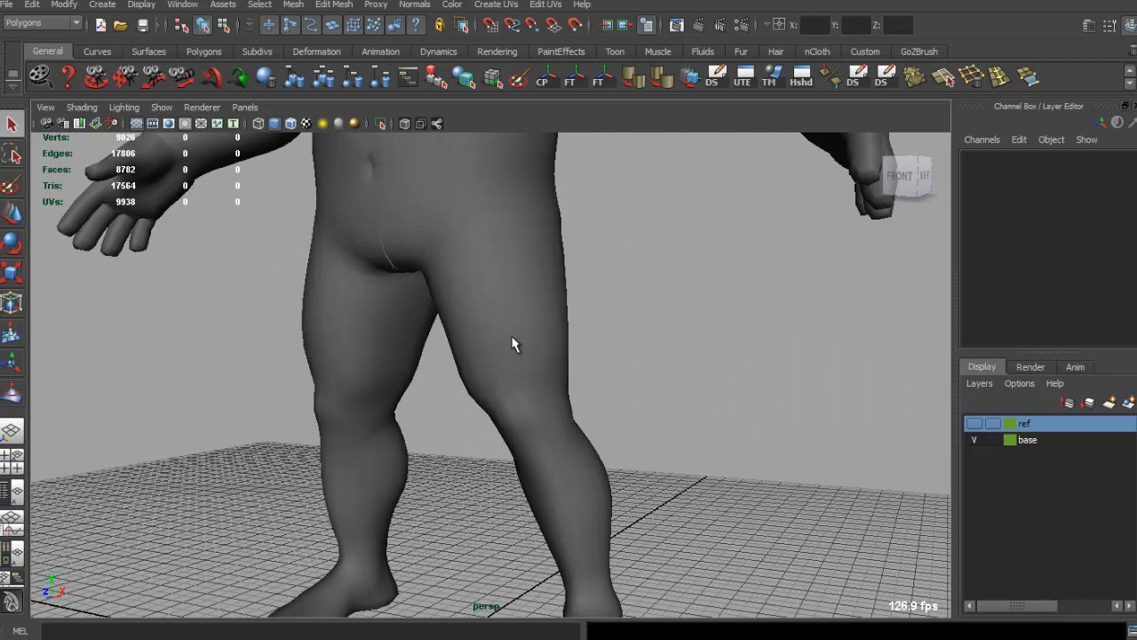
click(512, 343)
alt+drag(512, 343, 541, 358)
shift+right_drag(541, 358, 493, 336)
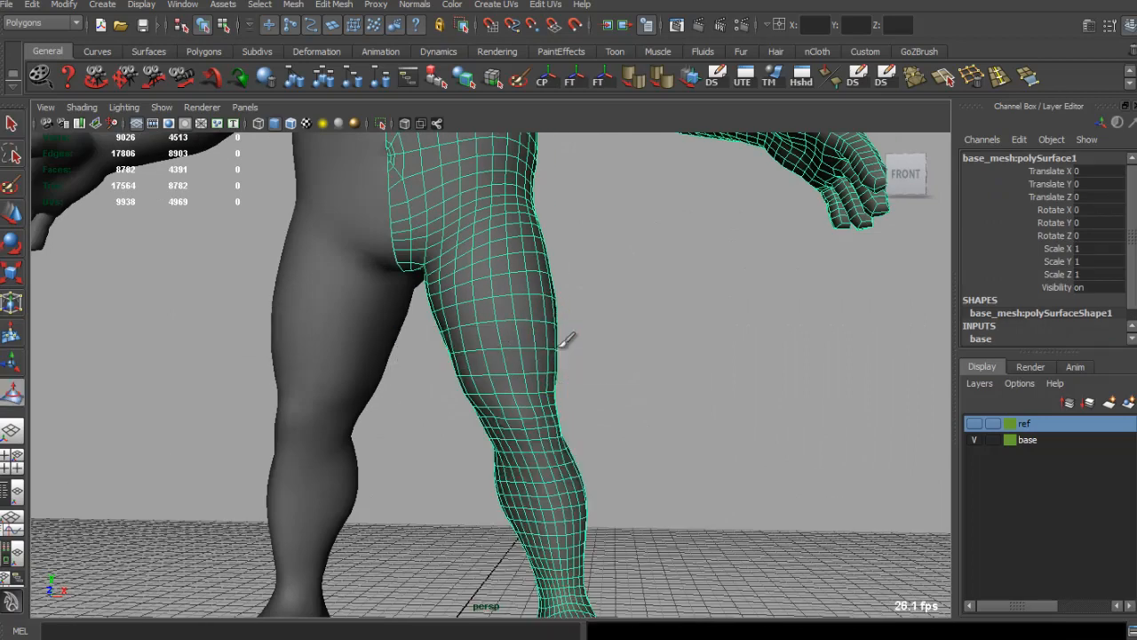
click(623, 329)
Try to move the faces at the back of the thigh with soft selection.
alt+right_drag(623, 329, 445, 325)
alt+drag(444, 326, 523, 360)
scroll(461, 342, up, 5)
click(493, 355)
key(F8)
key(b)
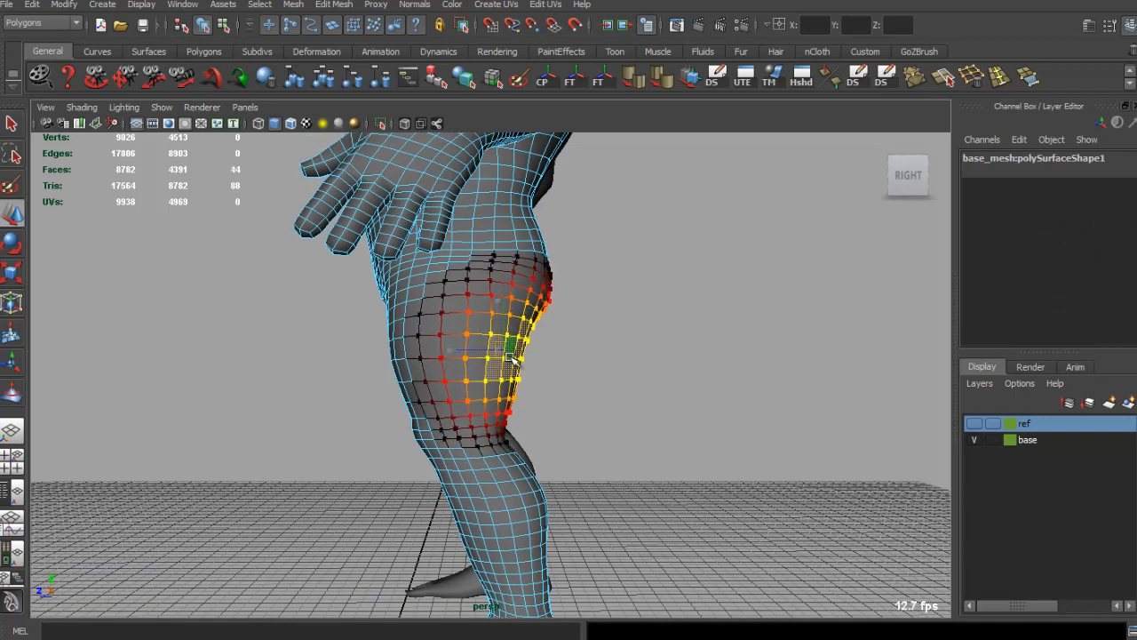
key(ctrl+z)
alt+drag(542, 347, 470, 330)
key(ctrl+z)
alt+right_drag(471, 330, 566, 377)
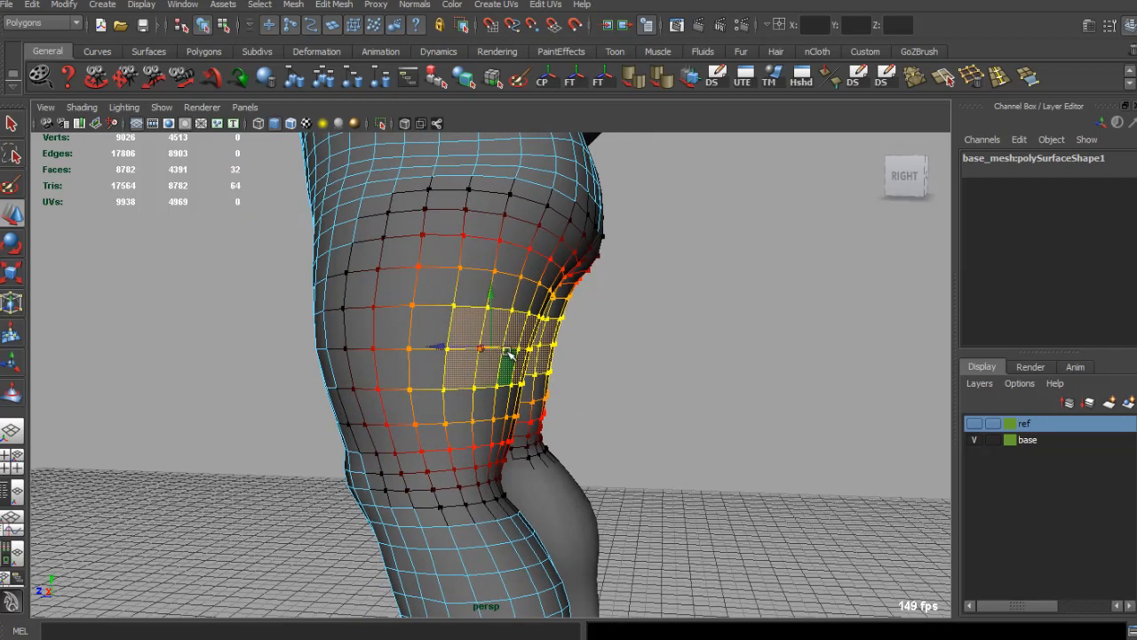
drag(506, 353, 428, 335)
key(ctrl+z)
Select the edges along the crease under the buttock and move them with soft selection to define the fold.
key(q)
key(F10)
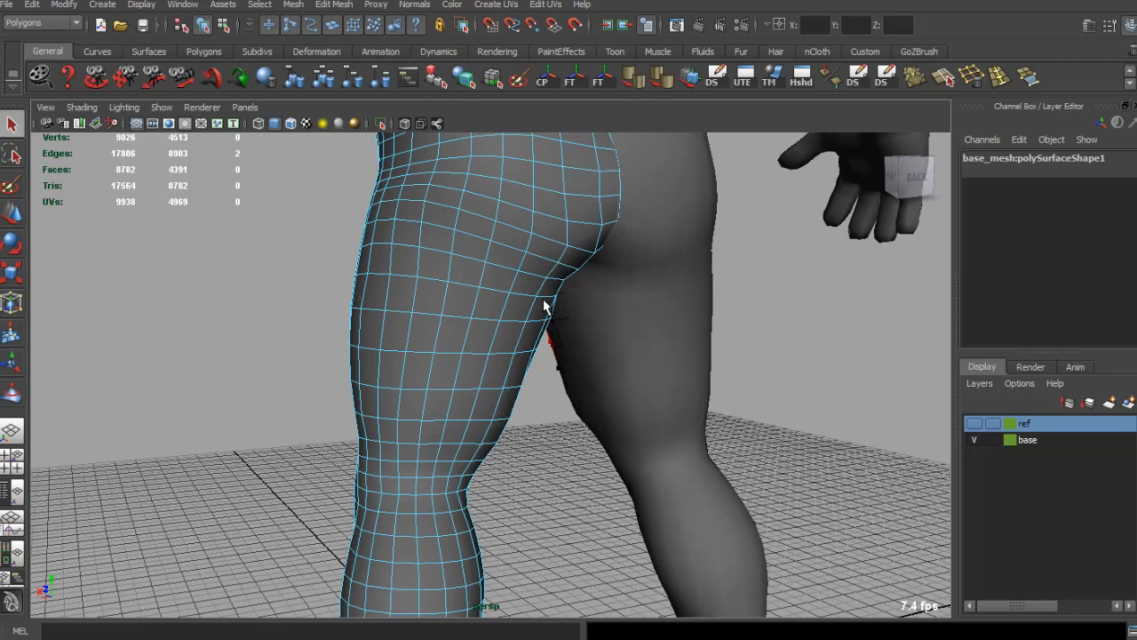
click(544, 297)
shift+double_click(432, 279)
drag(486, 298, 449, 297)
alt+drag(450, 296, 545, 287)
key(w)
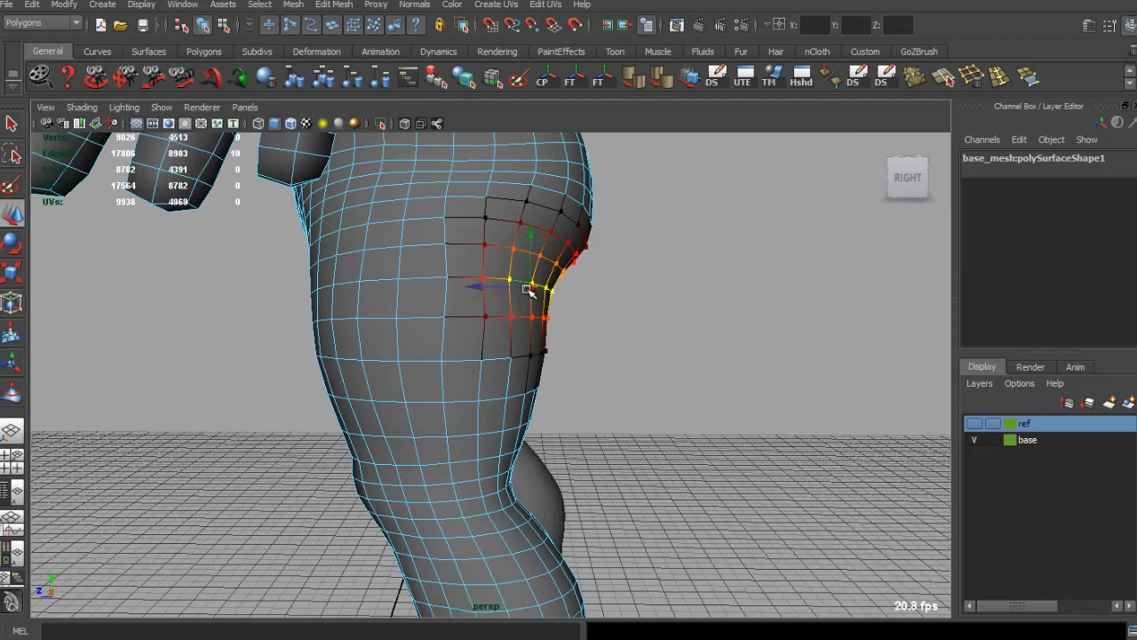
scroll(526, 290, down, 4)
key(q)
right_drag(500, 386, 501, 421)
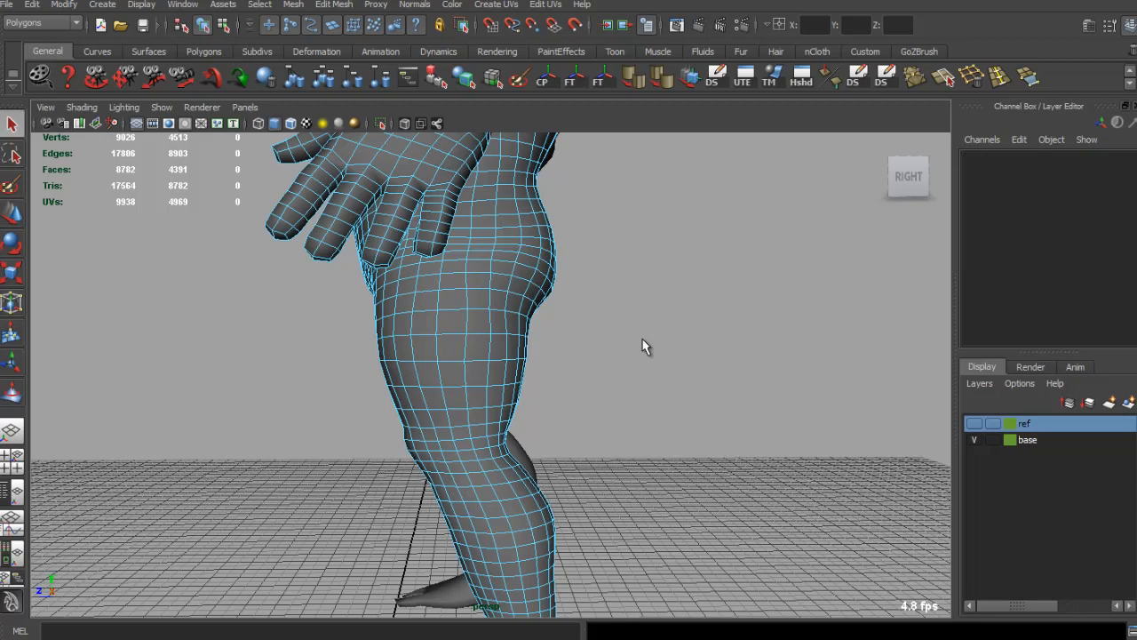
alt+drag(643, 340, 413, 344)
right_drag(460, 323, 634, 297)
click(635, 296)
Select the faces at the back of the knee and move them backward with soft selection to thicken the joint.
alt+drag(635, 297, 489, 322)
scroll(480, 311, down, 5)
scroll(490, 322, up, 5)
alt+drag(356, 351, 568, 358)
alt+drag(382, 374, 476, 391)
click(448, 376)
right_drag(476, 391, 477, 430)
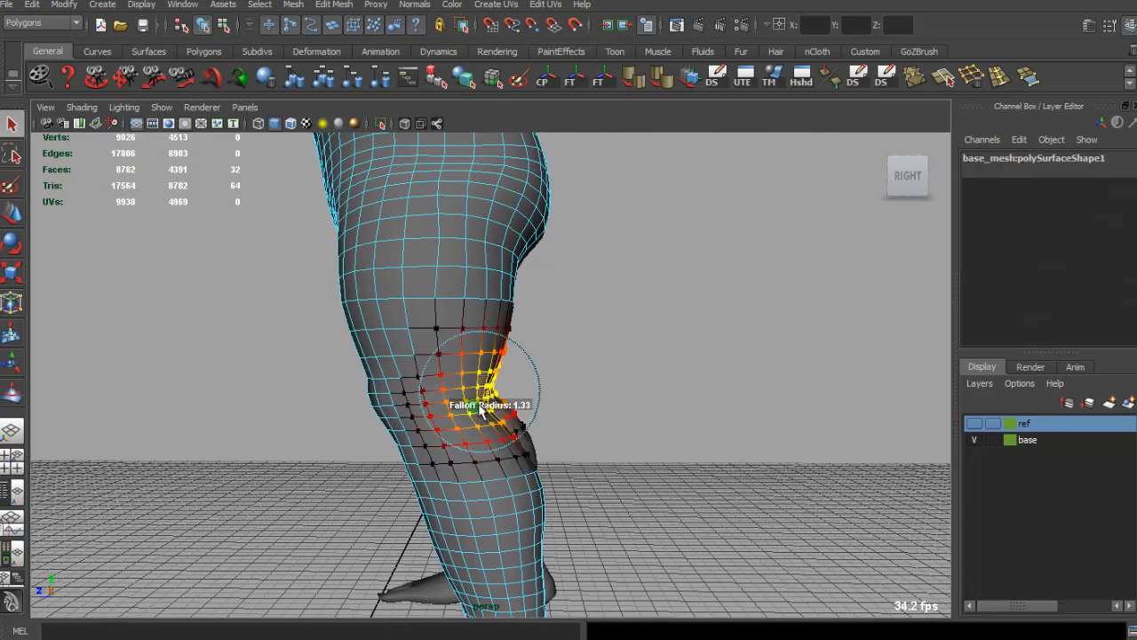
alt+drag(485, 419, 502, 402)
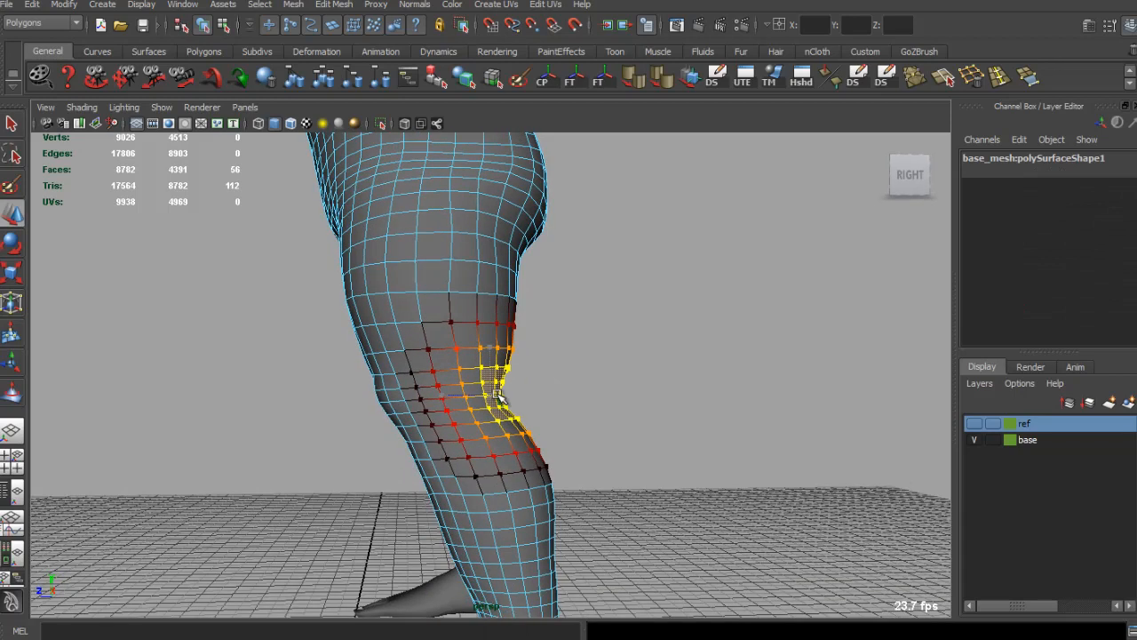
alt+right_drag(516, 395, 399, 340)
alt+drag(399, 341, 495, 391)
key(q)
click(624, 383)
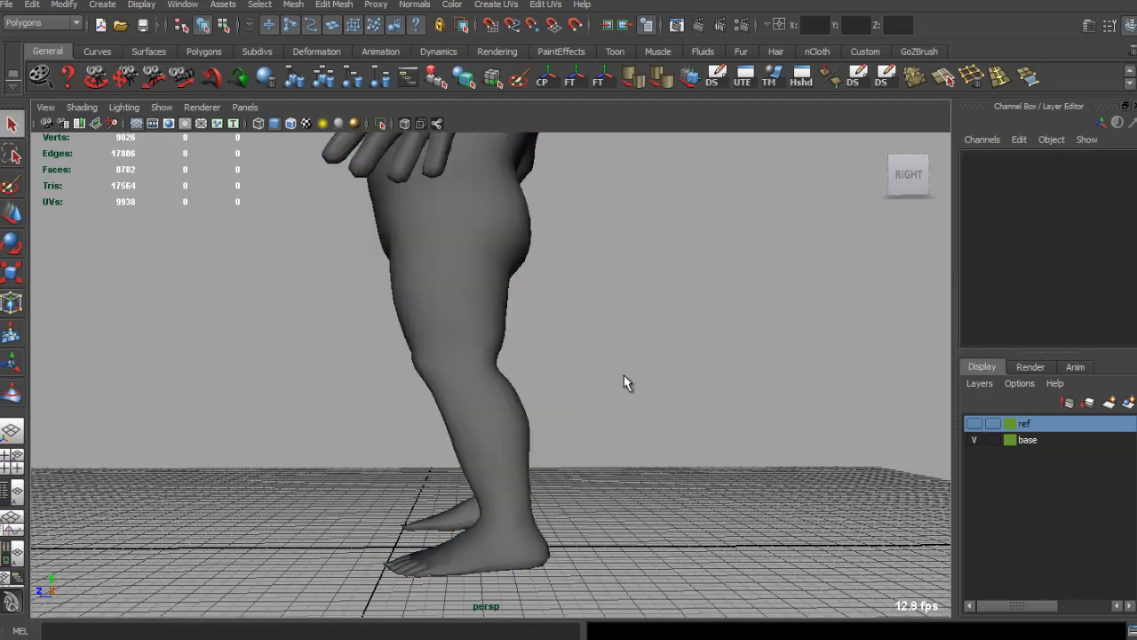
Examine the legs from behind and from the side, ending on a close view of the hand.
alt+drag(539, 351, 699, 358)
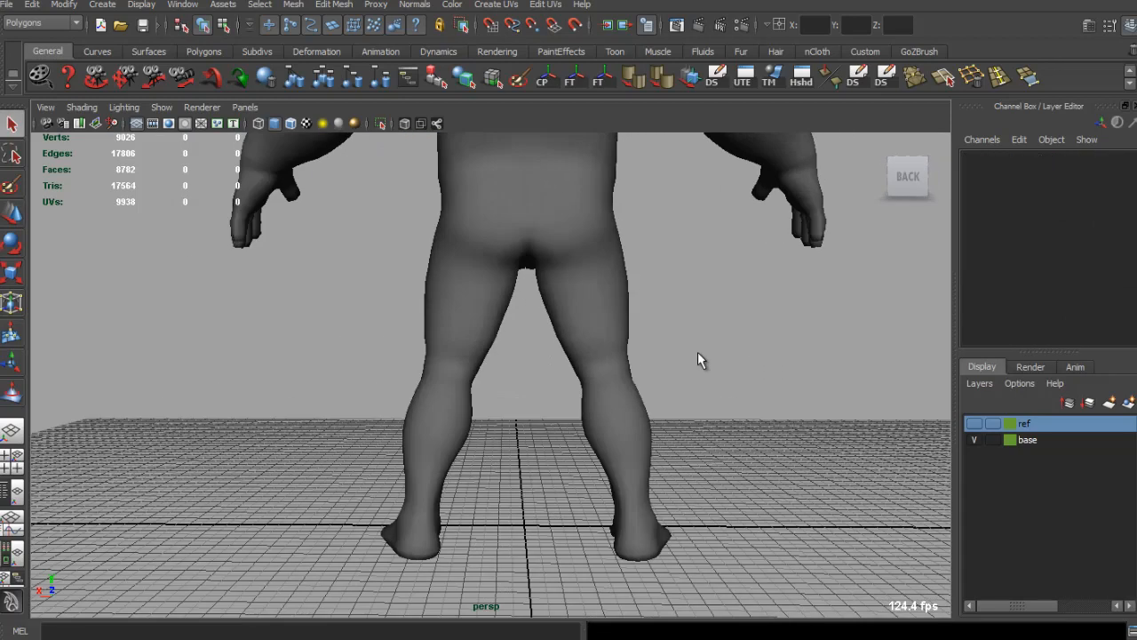
alt+right_drag(698, 358, 462, 389)
alt+drag(462, 388, 523, 364)
scroll(533, 370, up, 3)
scroll(523, 364, down, 1)
alt+middle_drag(523, 364, 512, 365)
alt+drag(513, 365, 863, 373)
scroll(578, 333, up, 5)
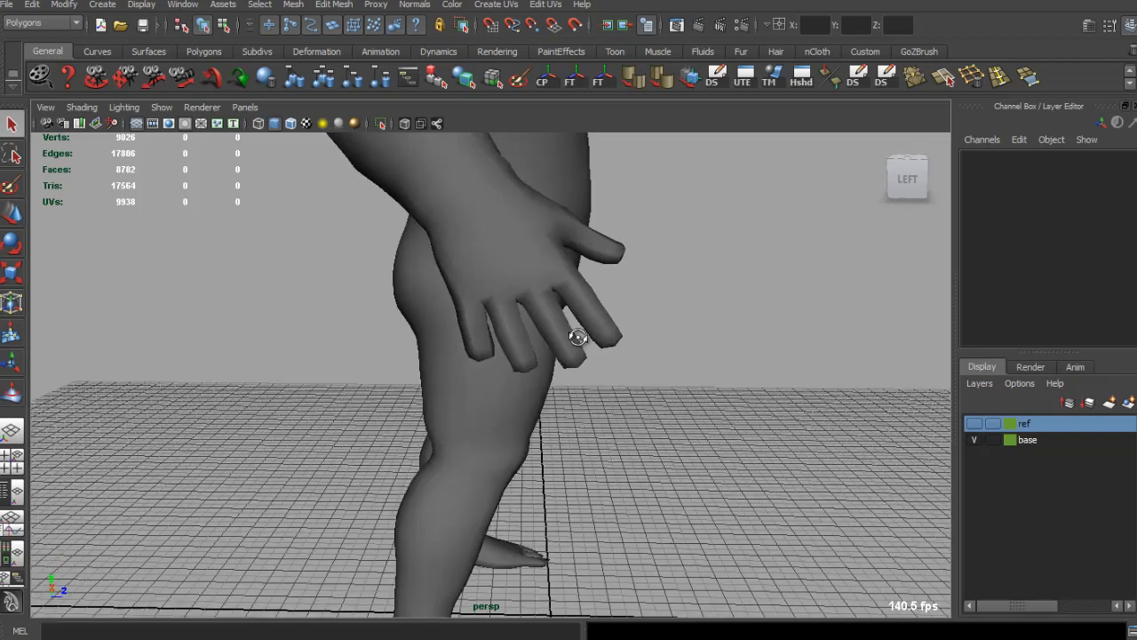
Select the faces of the index finger on the mirrored half and adjust the soft-selection falloff around them.
click(552, 363)
scroll(548, 360, up, 2)
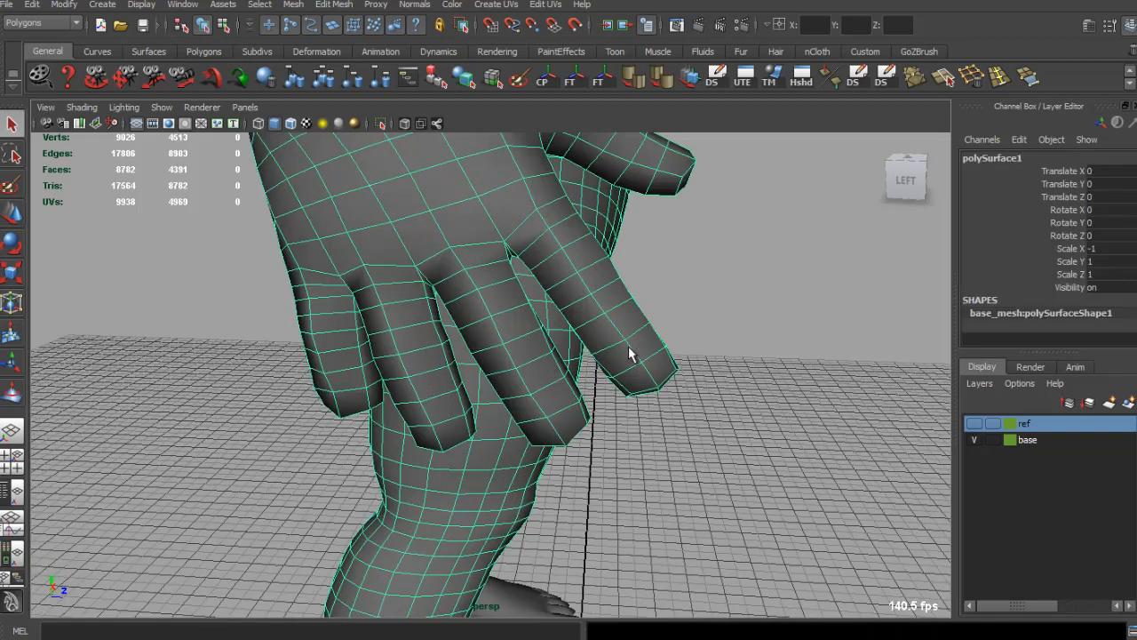
right_drag(628, 346, 628, 391)
drag(630, 404, 682, 311)
key(b)
alt+drag(644, 350, 665, 370)
drag(708, 343, 656, 365)
key(b)
click(668, 379)
Try to rotate the selected index finger faces and reduce the soft-selection falloff radius to 0.84.
key(z)
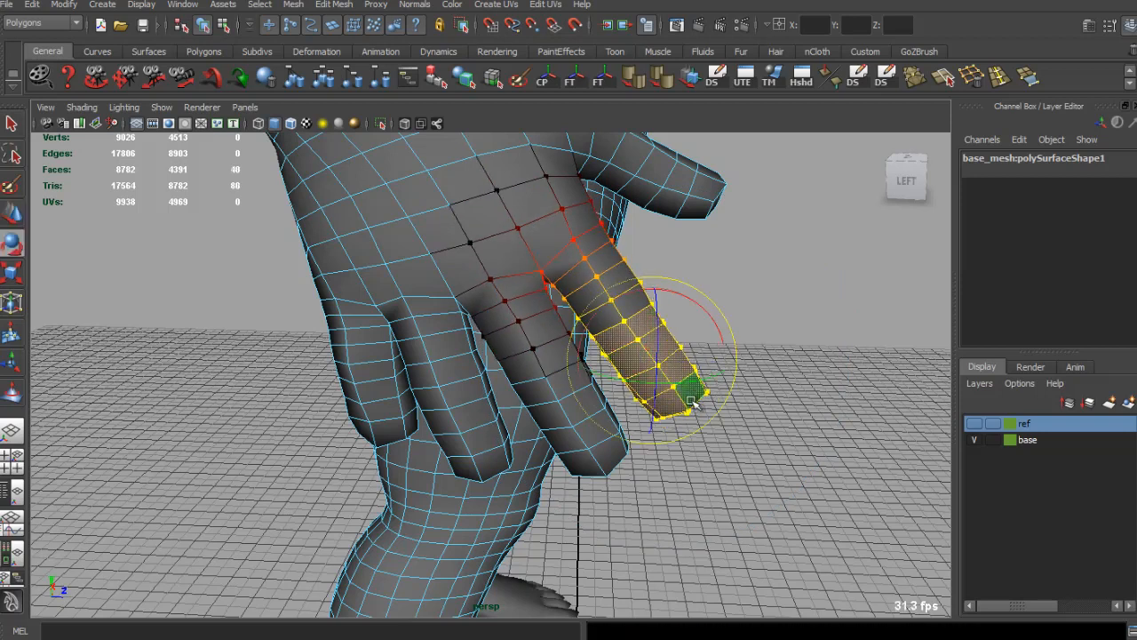
alt+drag(693, 403, 694, 324)
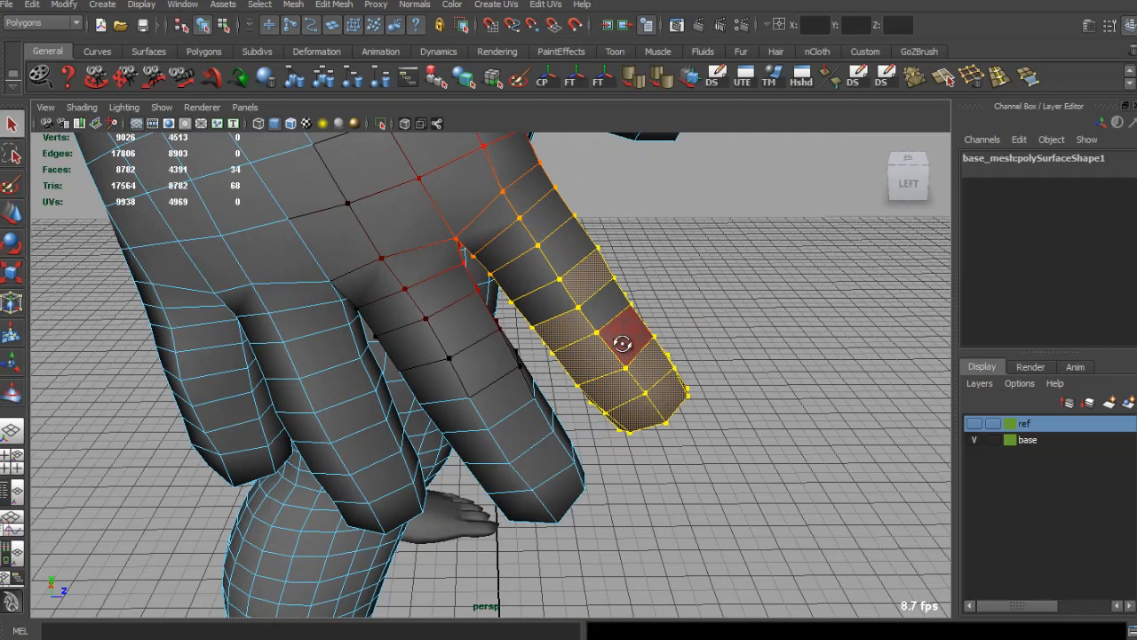
alt+drag(622, 343, 640, 337)
key(z)
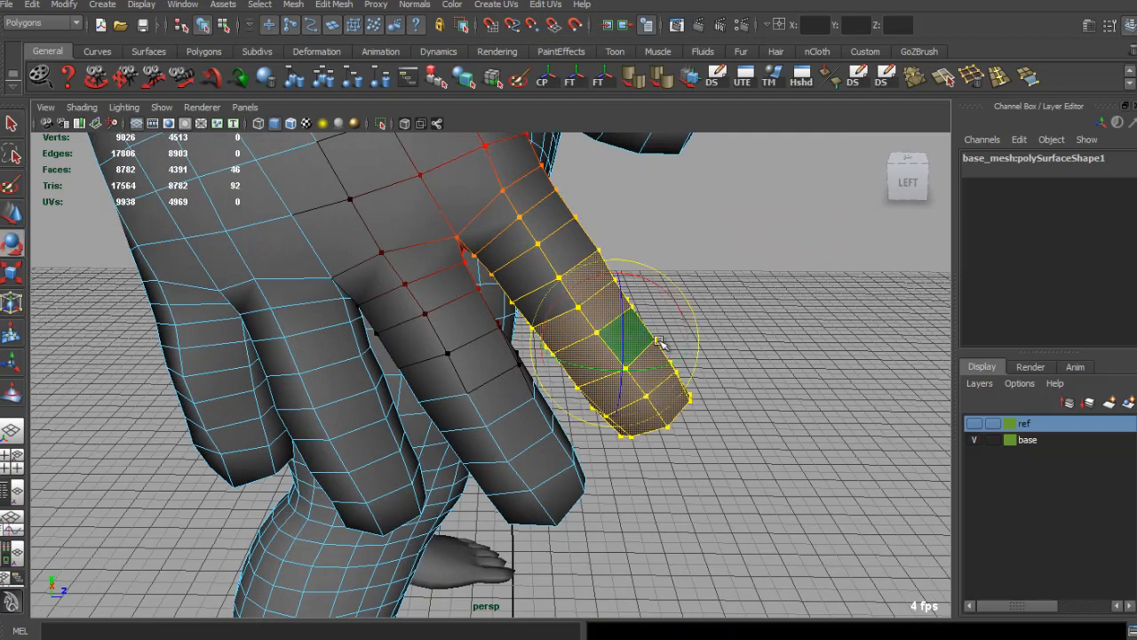
drag(675, 302, 680, 312)
key(z)
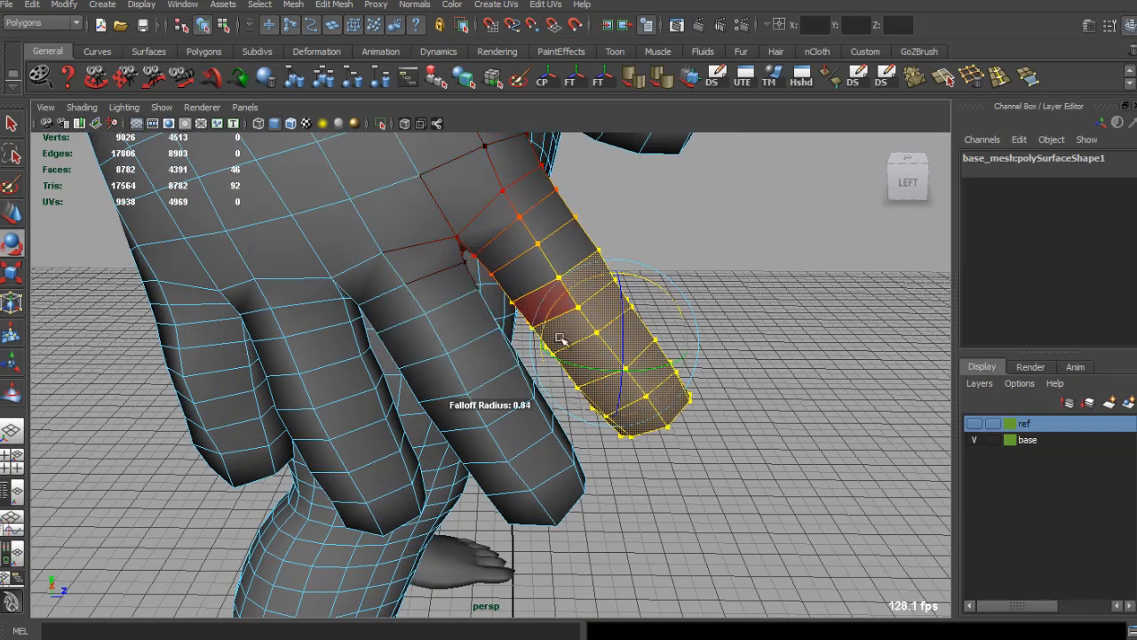
Isolate the other body half, rotate the index, little and ring fingertips and adjust the middle fingertip for a relaxed hand pose.
alt+drag(622, 342, 381, 334)
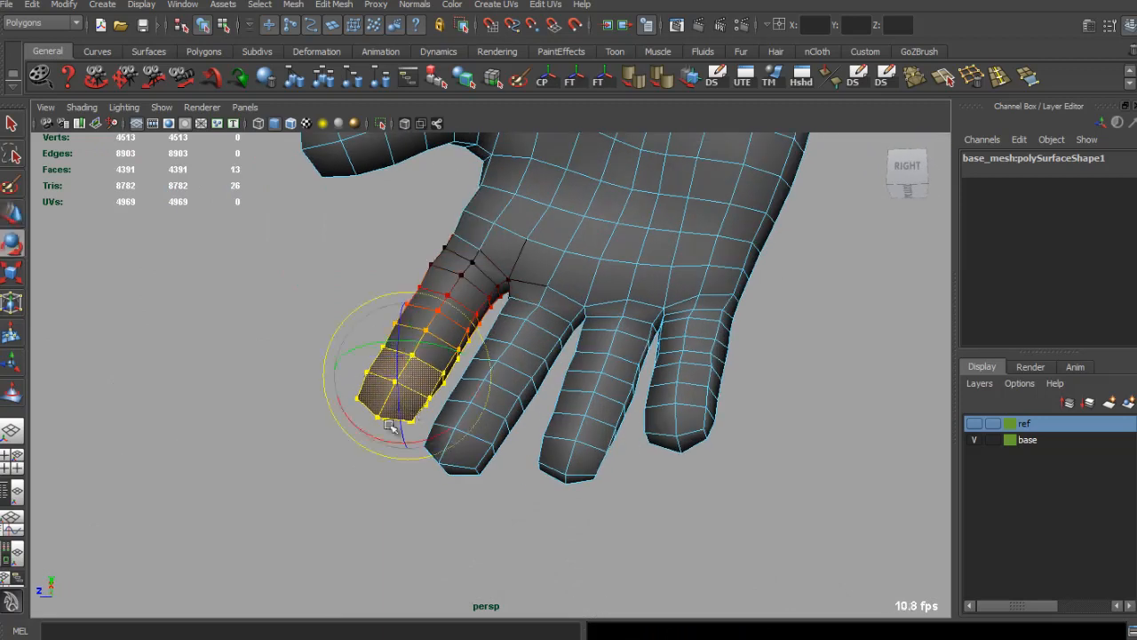
alt+drag(461, 416, 731, 465)
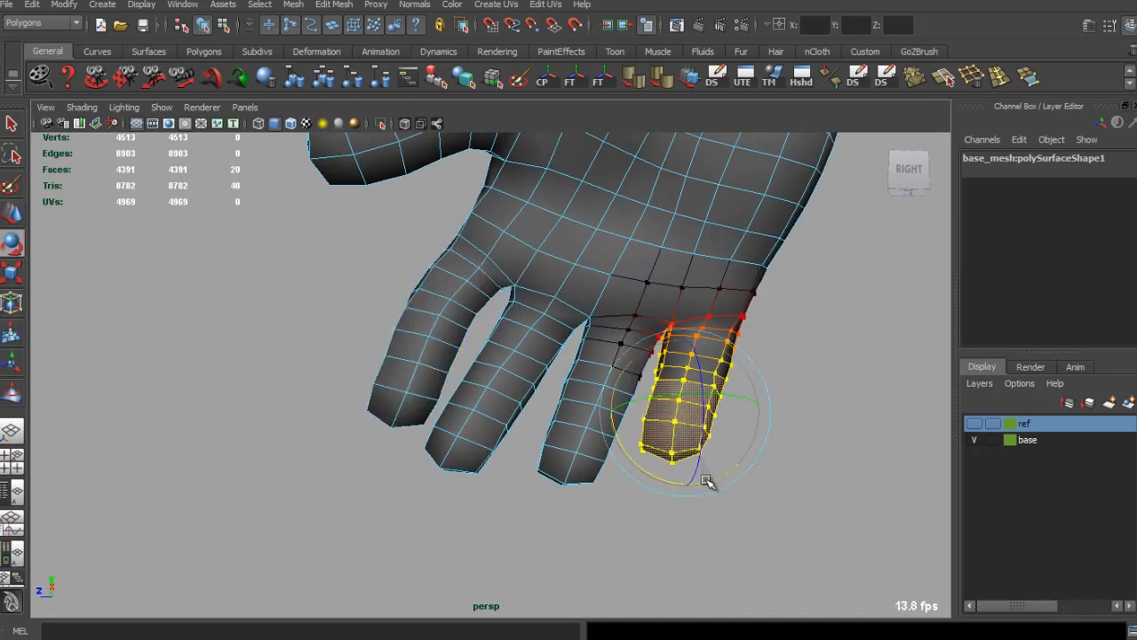
drag(598, 482, 548, 505)
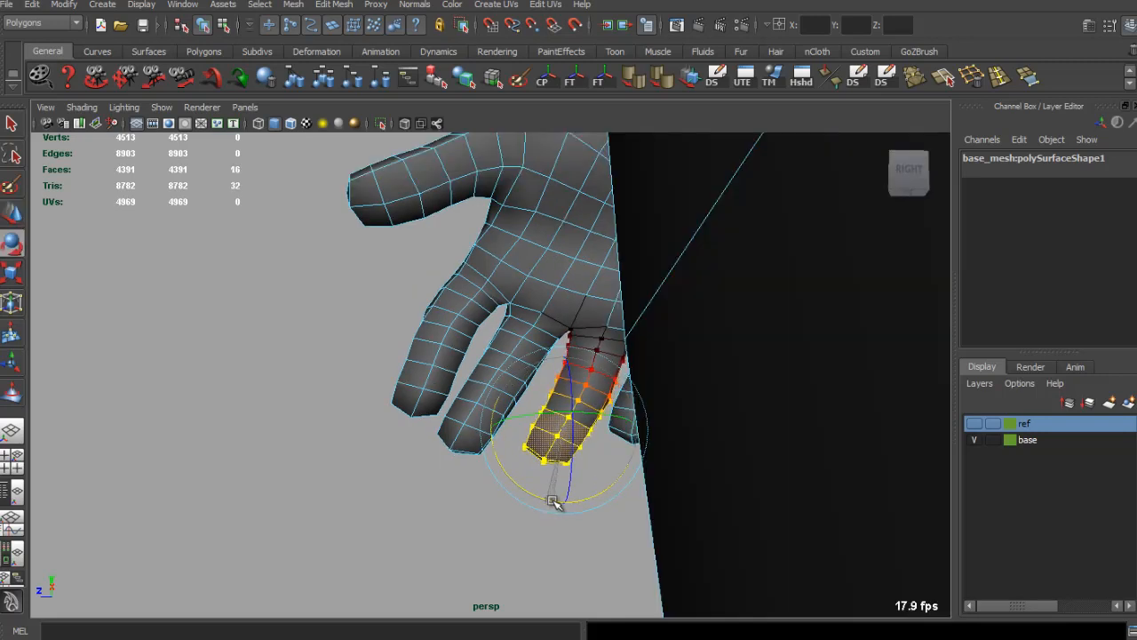
mouse_move(562, 460)
alt+mouse_down()
mouse_move(592, 447)
mouse_move(554, 478)
alt+mouse_up()
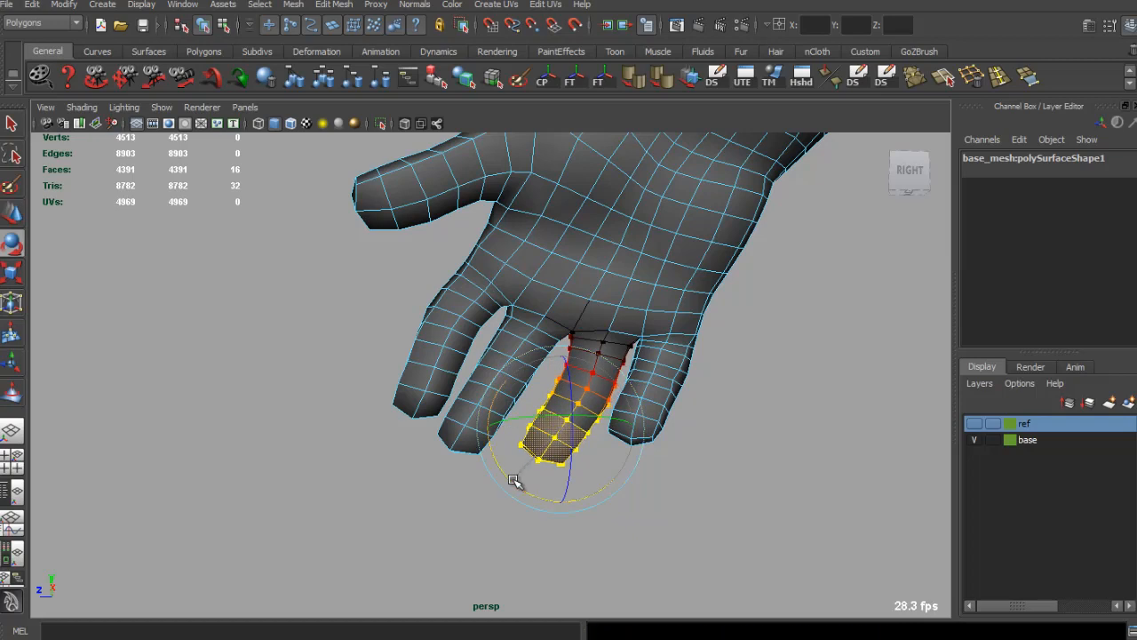
drag(460, 425, 486, 480)
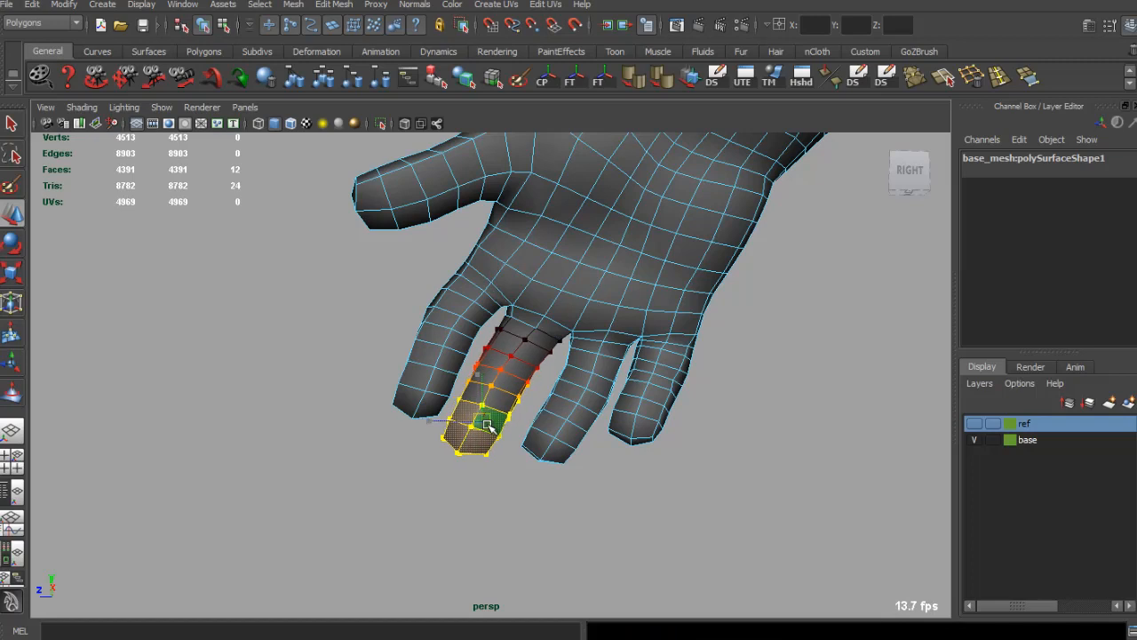
alt+drag(488, 424, 530, 310)
right_drag(549, 273, 549, 273)
alt+drag(549, 272, 495, 305)
alt+right_drag(495, 305, 329, 292)
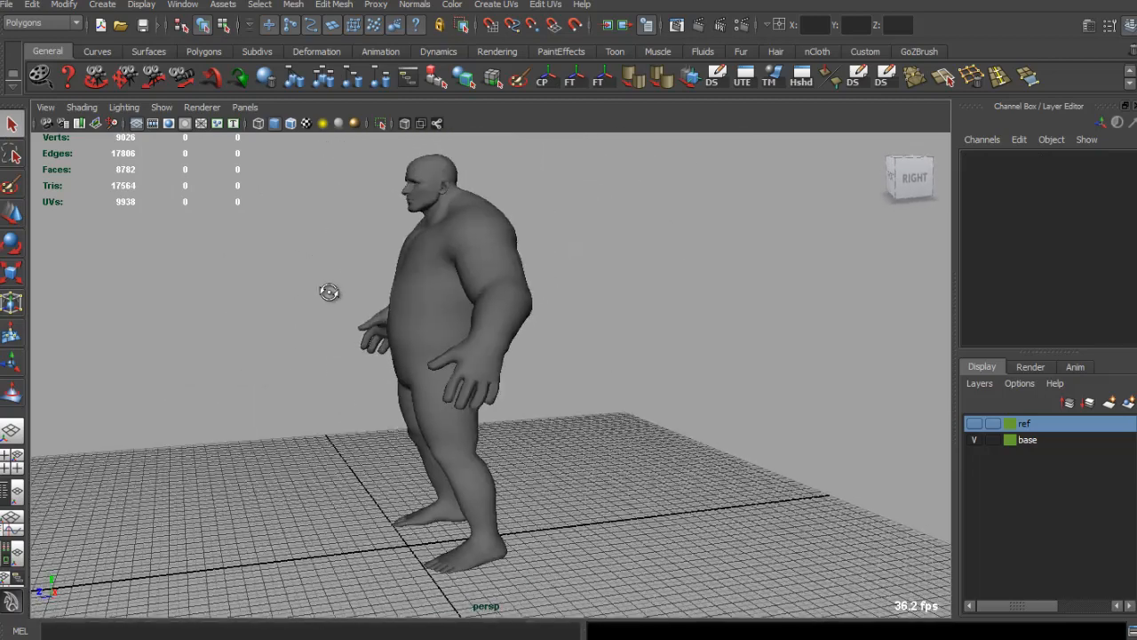
Select the index finger faces on one hand of the body half, with soft-selection falloff reaching back to the knuckle.
alt+drag(330, 293, 355, 287)
alt+right_drag(356, 287, 569, 355)
click(499, 309)
alt+drag(500, 308, 470, 344)
right_drag(398, 373, 377, 432)
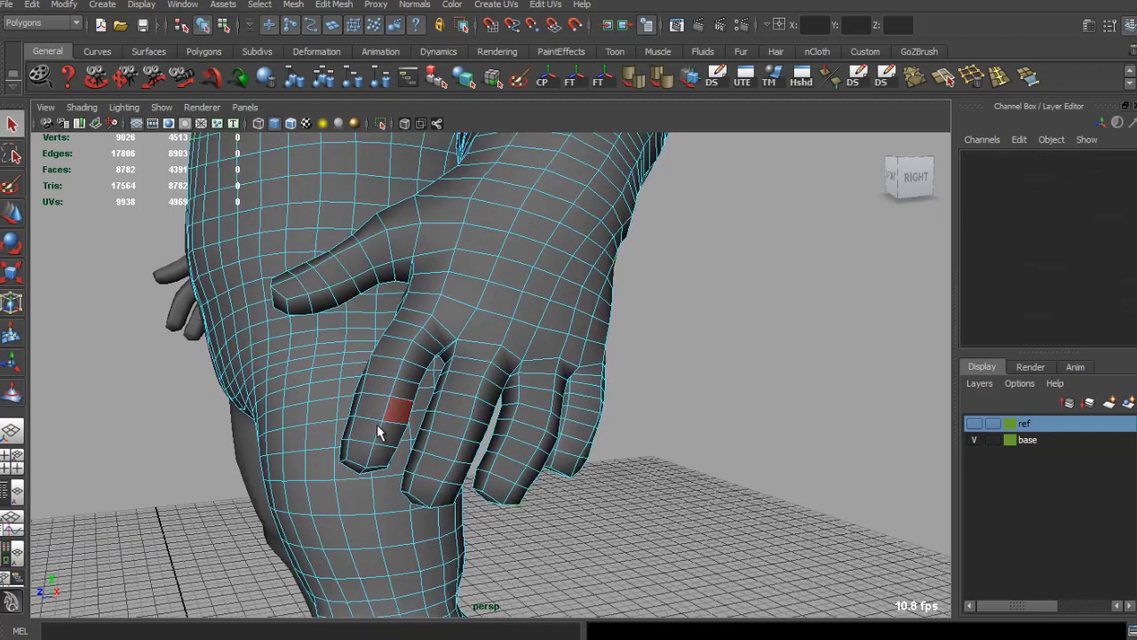
click(360, 464)
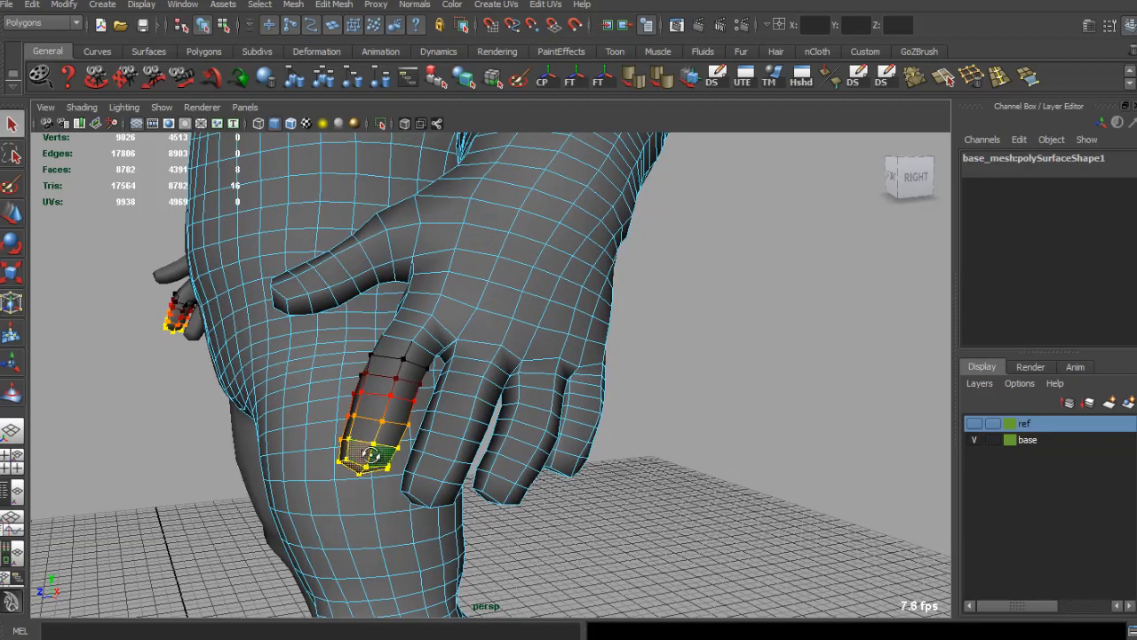
alt+drag(372, 455, 224, 467)
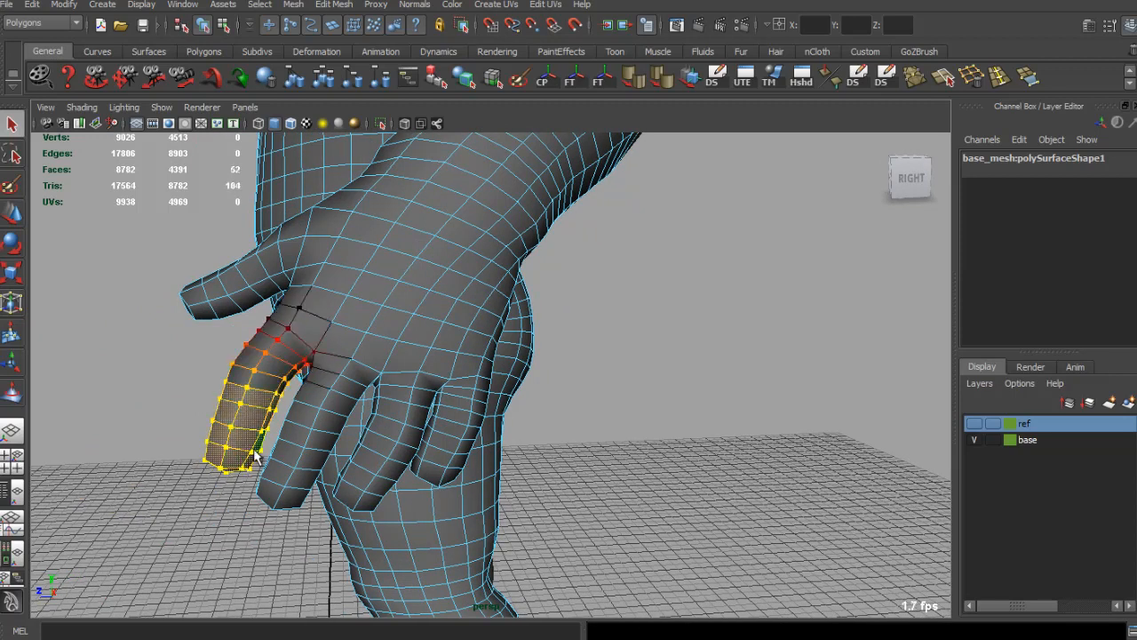
alt+drag(270, 447, 404, 520)
Rotate the index finger slightly, undoing trial rotations and shrinking the face selection to refine the bend, and clear the selection.
key(e)
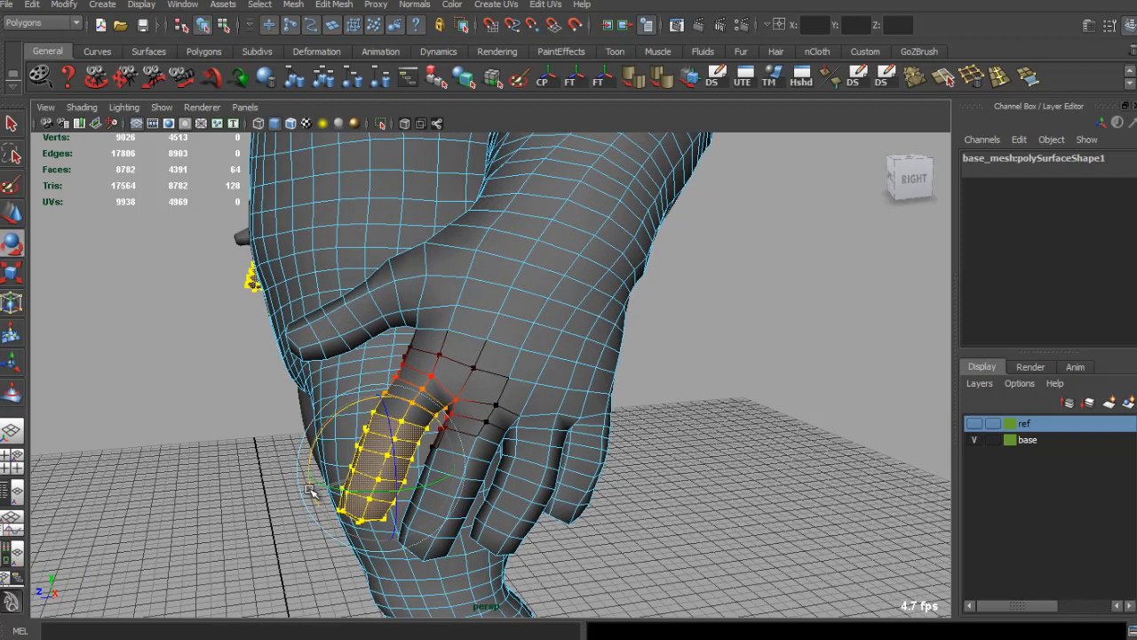
key(ctrl+z)
drag(357, 483, 322, 473)
key(ctrl+z)
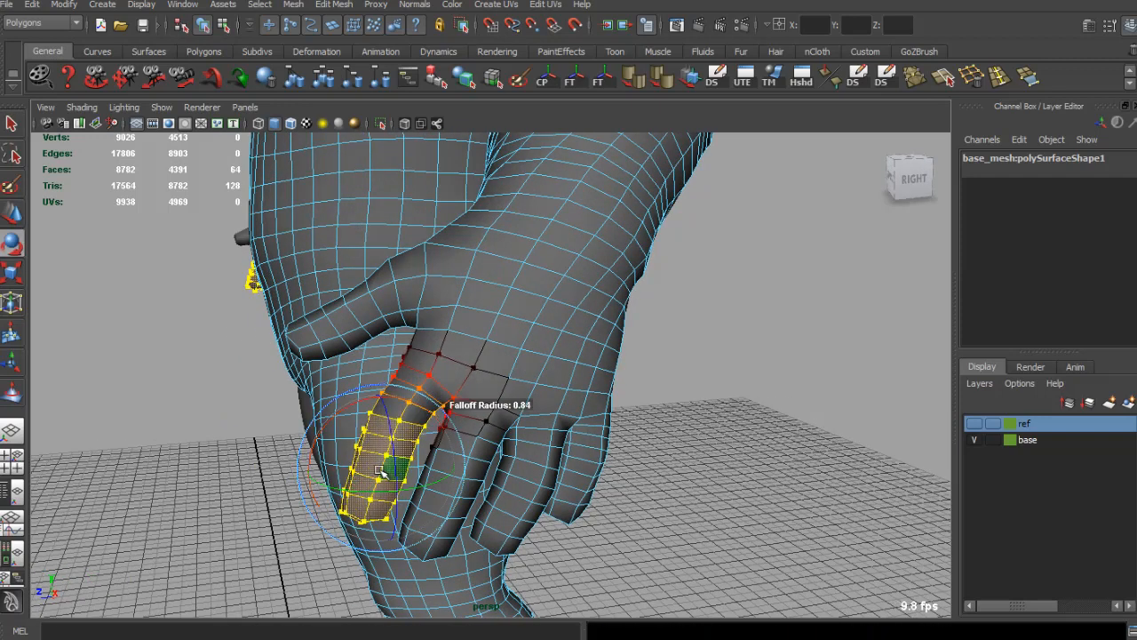
key(shift+comma)
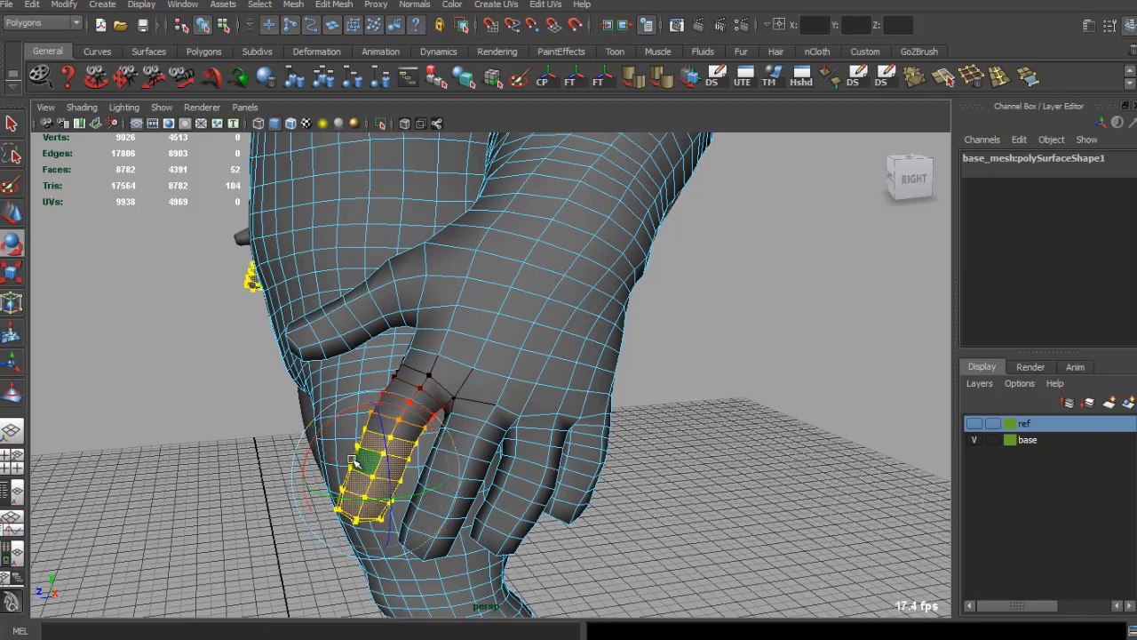
click(695, 414)
alt+right_drag(694, 413, 401, 365)
alt+drag(400, 365, 517, 322)
alt+drag(538, 272, 404, 158)
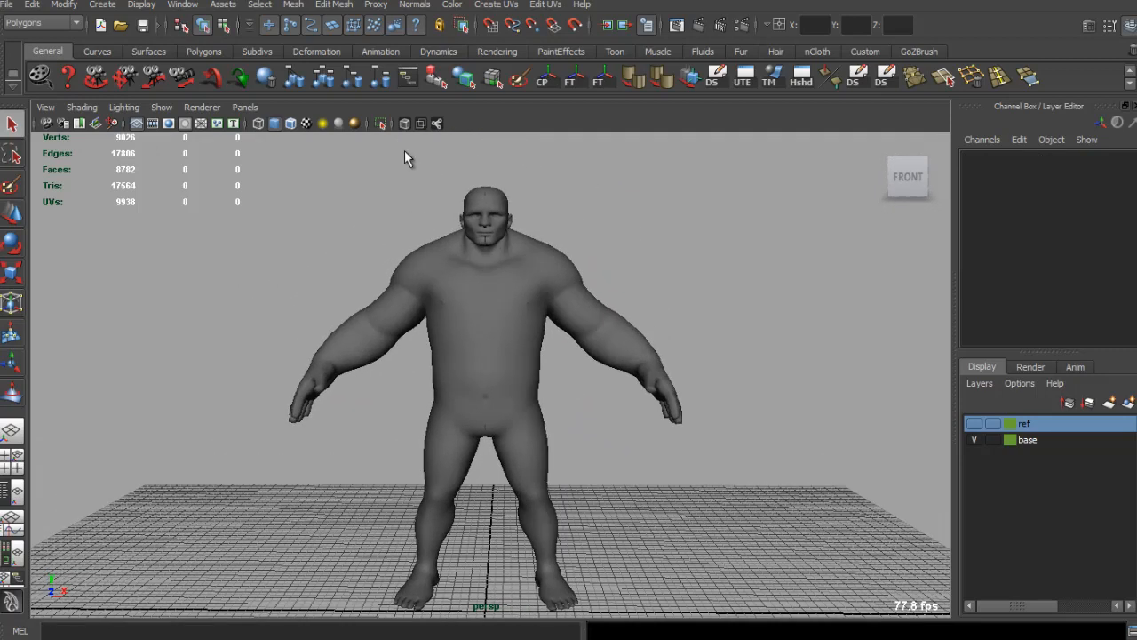
Show the ref layer and compare the mesh with the reference silhouette in an enlarged front view.
key(space)
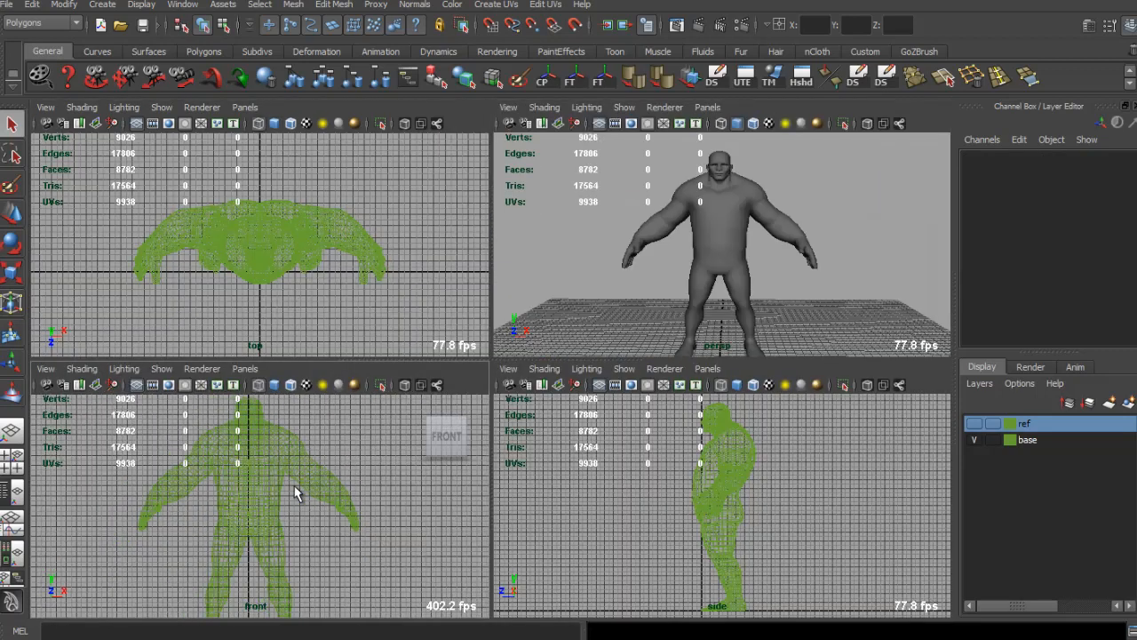
click(974, 423)
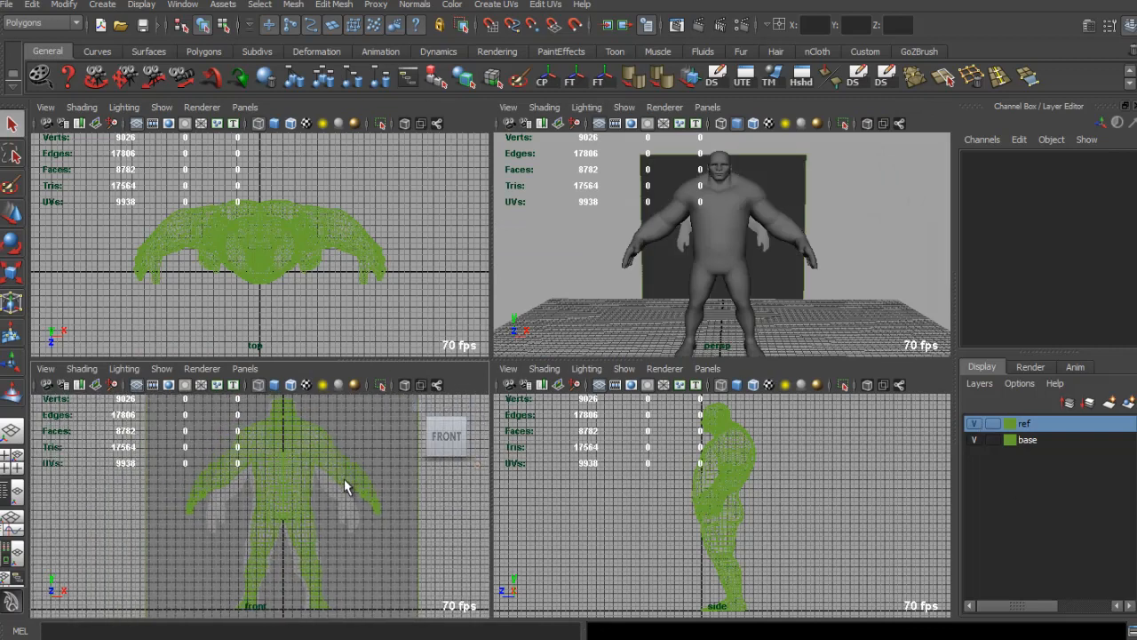
key(space)
alt+right_drag(522, 392, 476, 379)
alt+middle_drag(476, 379, 448, 362)
click(444, 348)
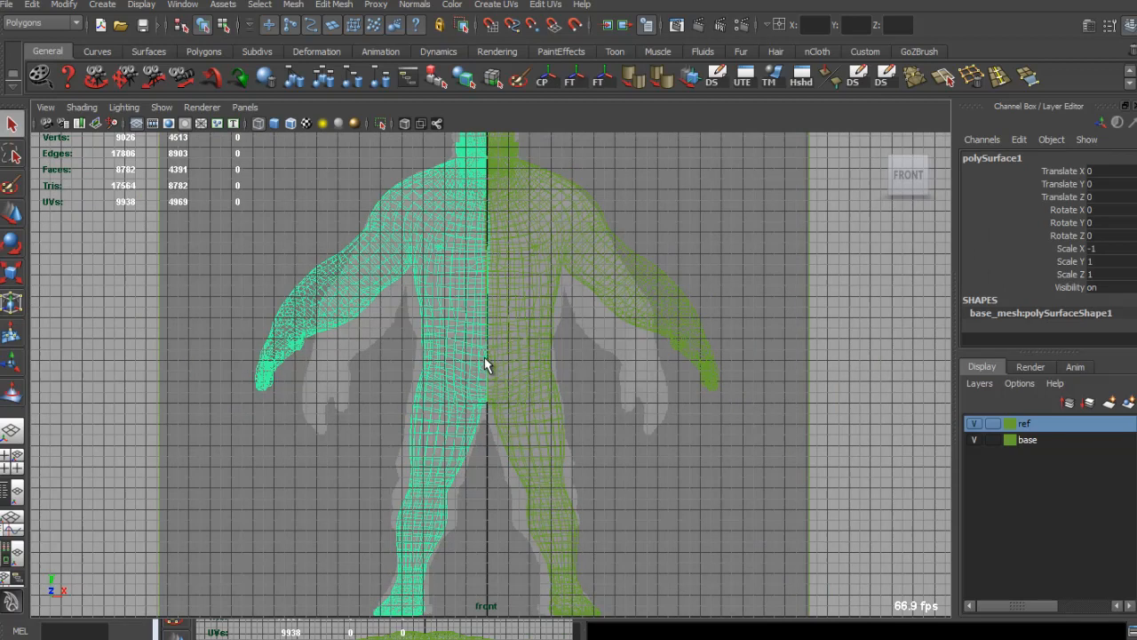
alt+middle_drag(483, 353, 485, 347)
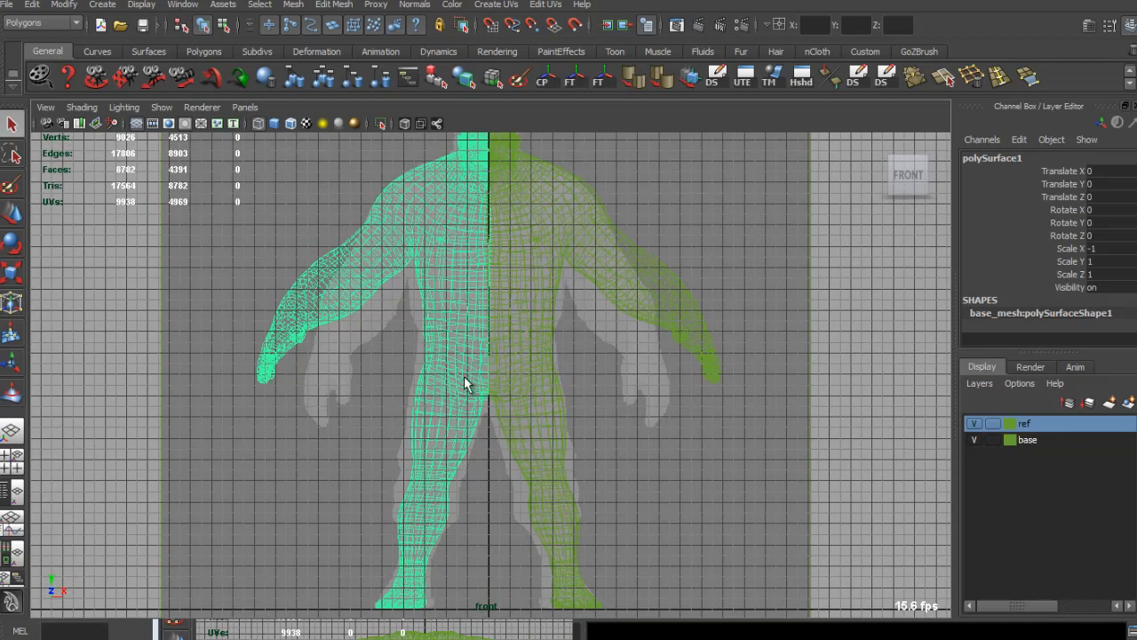
alt+middle_drag(458, 434, 418, 480)
click(329, 264)
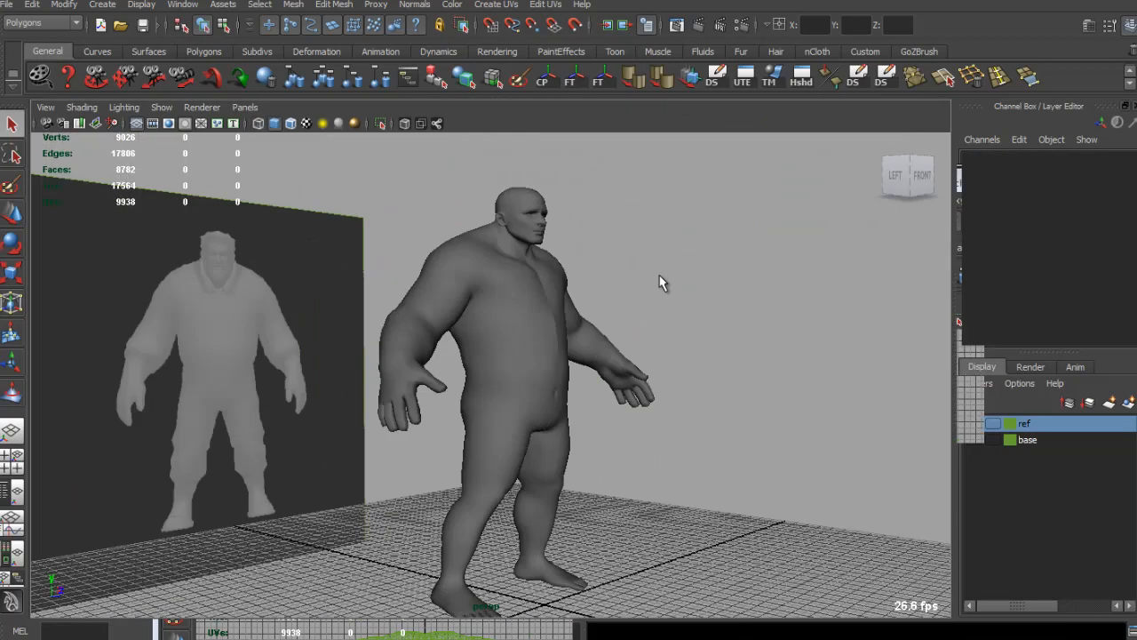
Select a band of faces across the lower belly around the navel, extending onto the other half of the torso.
click(542, 395)
scroll(537, 389, up, 5)
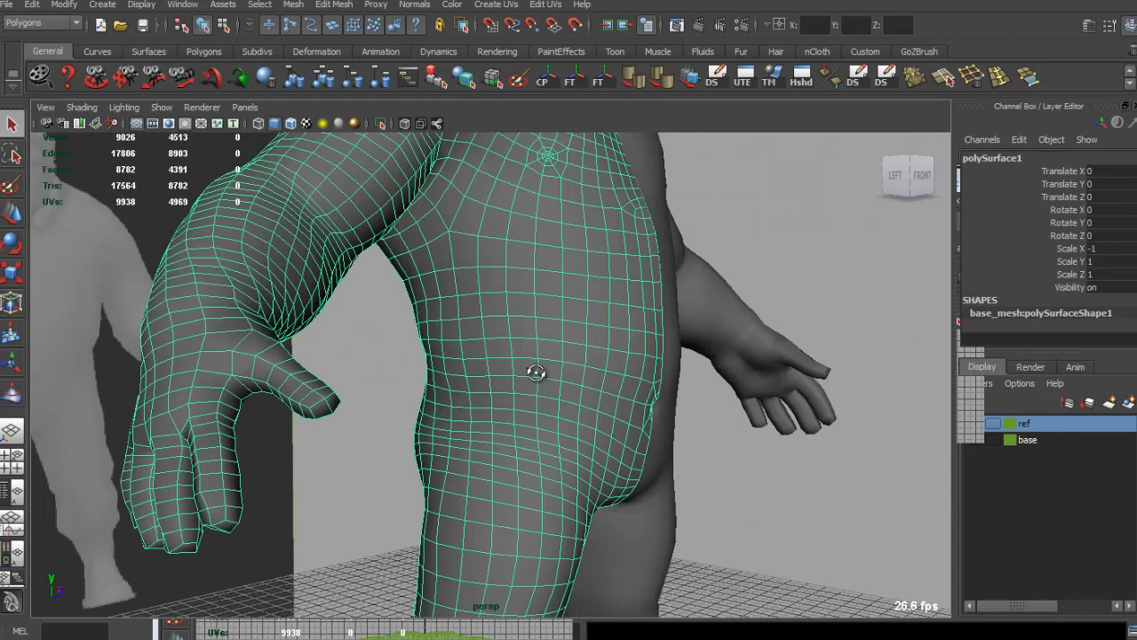
mouse_move(530, 370)
alt+mouse_down()
mouse_move(649, 383)
mouse_move(489, 385)
mouse_move(594, 371)
mouse_move(525, 373)
alt+mouse_up()
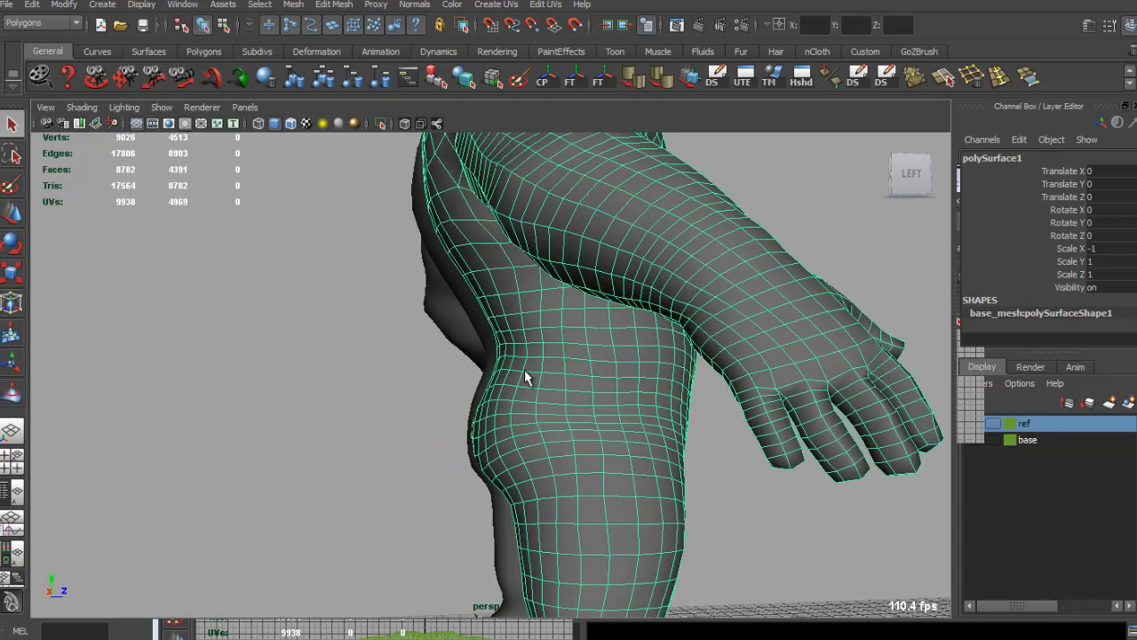
alt+drag(609, 385, 549, 384)
alt+drag(661, 393, 617, 398)
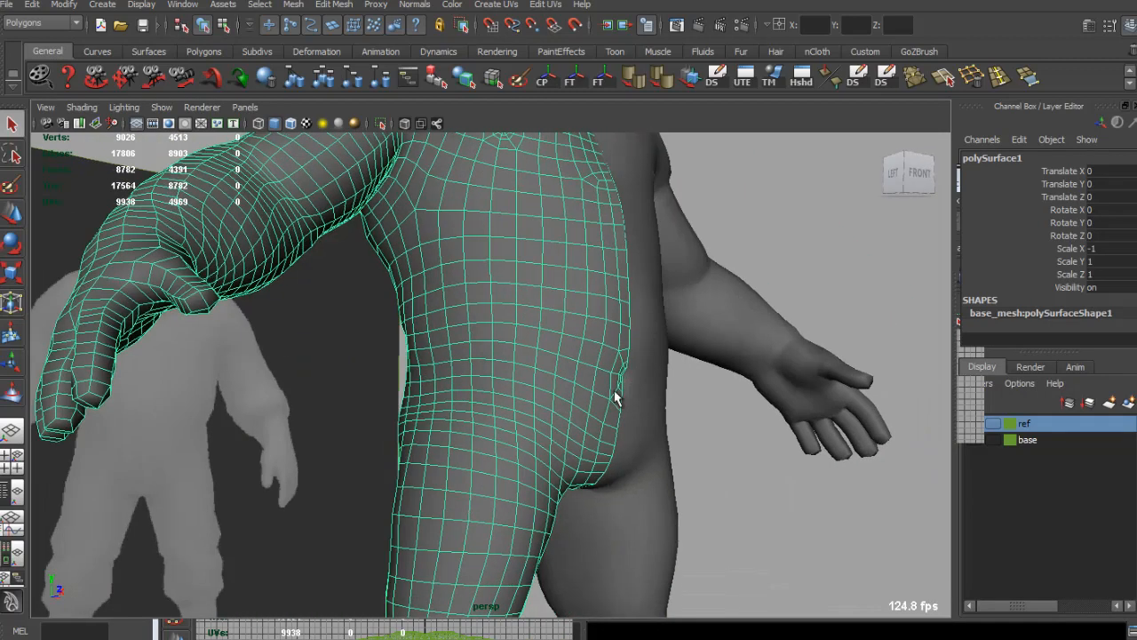
key(F8)
click(622, 393)
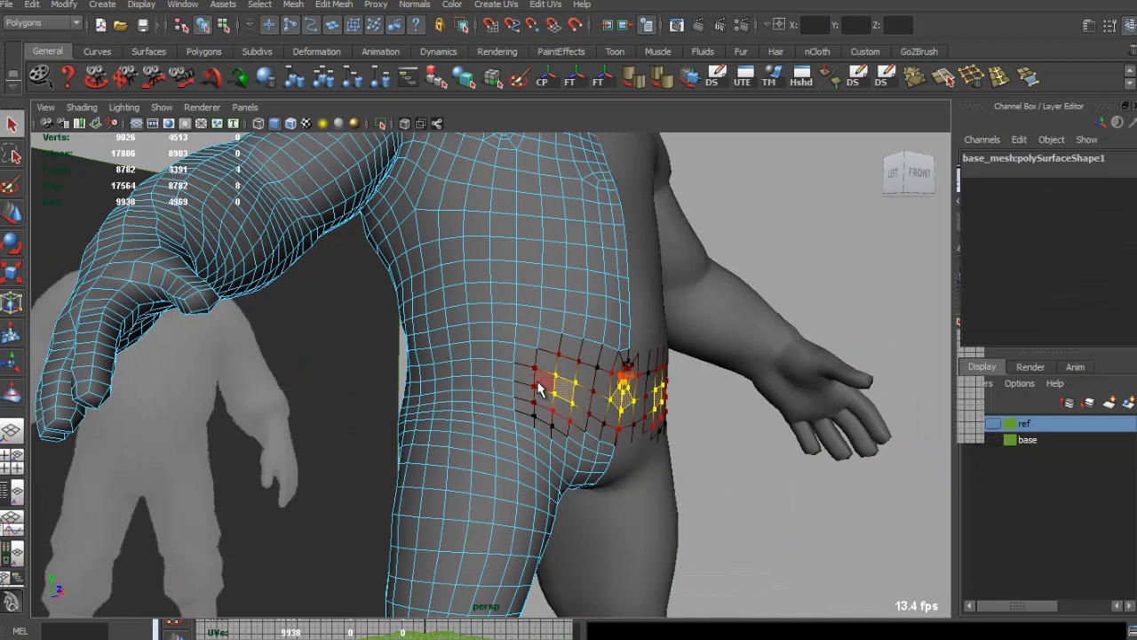
alt+drag(586, 395, 416, 364)
shift+click(677, 404)
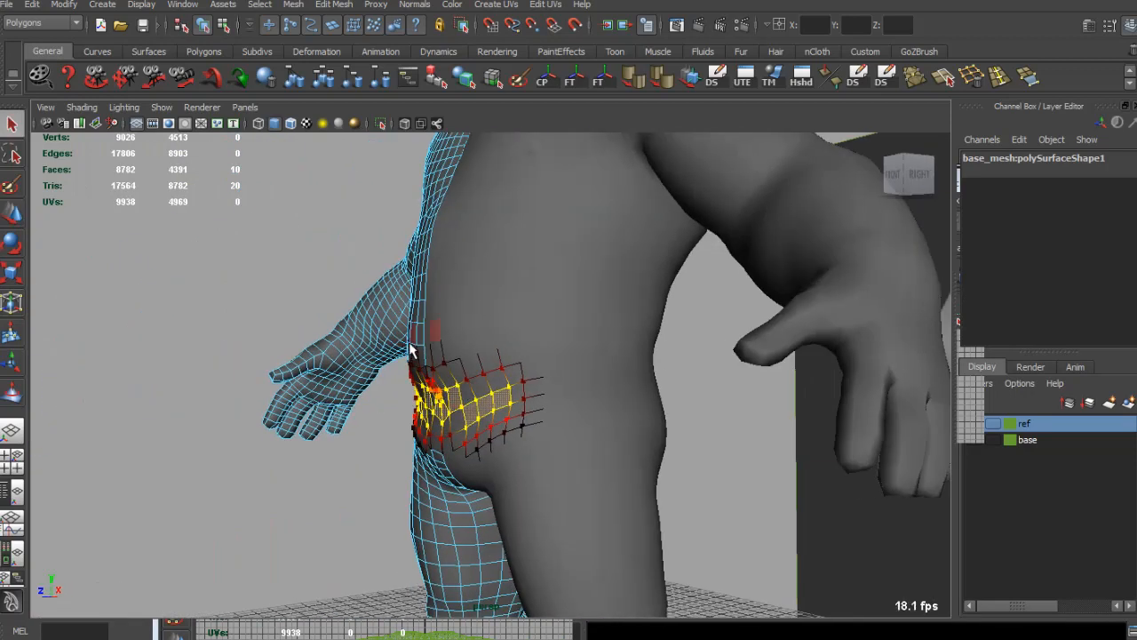
Clear the belly selection, pick faces at the side of the waist to refine them, and return to object selection.
click(290, 205)
alt+drag(315, 254, 325, 312)
scroll(497, 288, down, 5)
scroll(459, 368, up, 5)
click(461, 400)
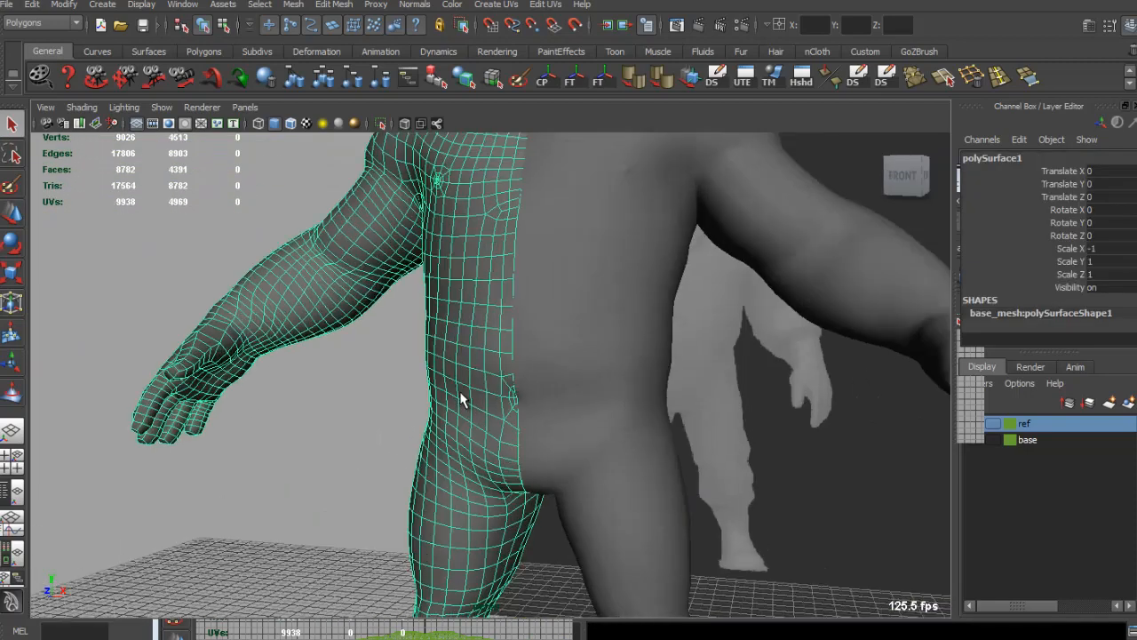
scroll(461, 400, up, 3)
key(F11)
click(399, 402)
alt+drag(399, 402, 435, 365)
key(q)
right_drag(484, 362, 561, 308)
click(716, 382)
Examine the whole body's proportions from the left, right and front against the reference silhouette.
key(f)
alt+drag(584, 377, 464, 382)
alt+drag(401, 360, 512, 385)
mouse_move(435, 364)
alt+mouse_down()
mouse_move(579, 368)
mouse_move(452, 358)
alt+mouse_up()
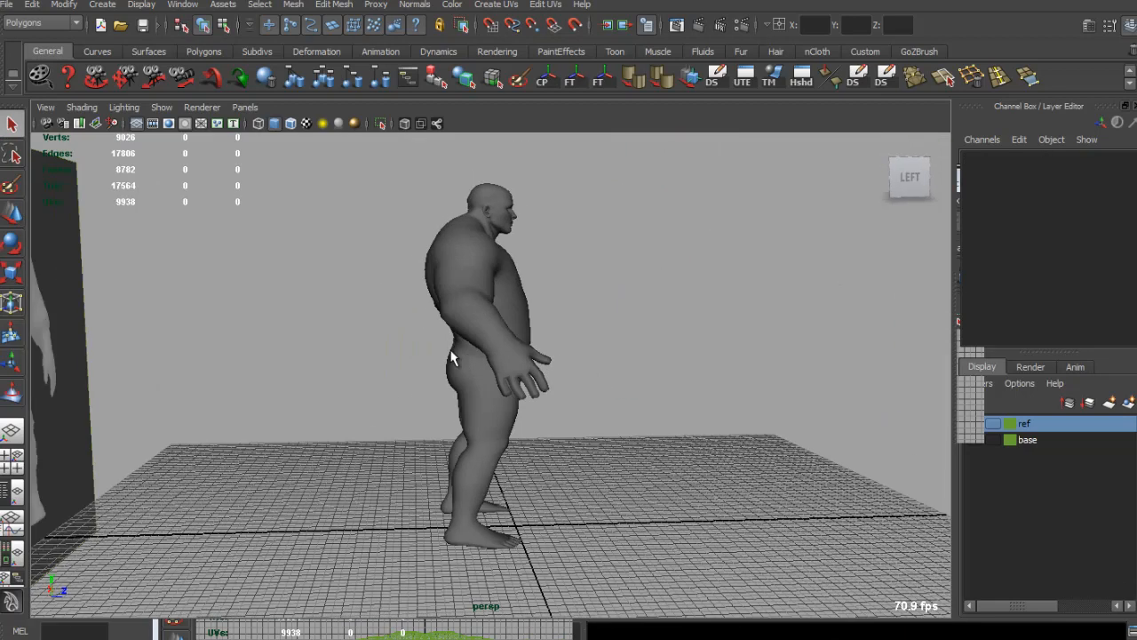
scroll(516, 360, up, 5)
alt+middle_drag(488, 295, 509, 359)
scroll(509, 359, up, 5)
alt+drag(509, 359, 434, 325)
scroll(470, 345, down, 7)
scroll(480, 347, down, 2)
alt+middle_drag(505, 350, 515, 305)
scroll(515, 305, down, 4)
scroll(516, 305, up, 3)
alt+drag(515, 305, 415, 335)
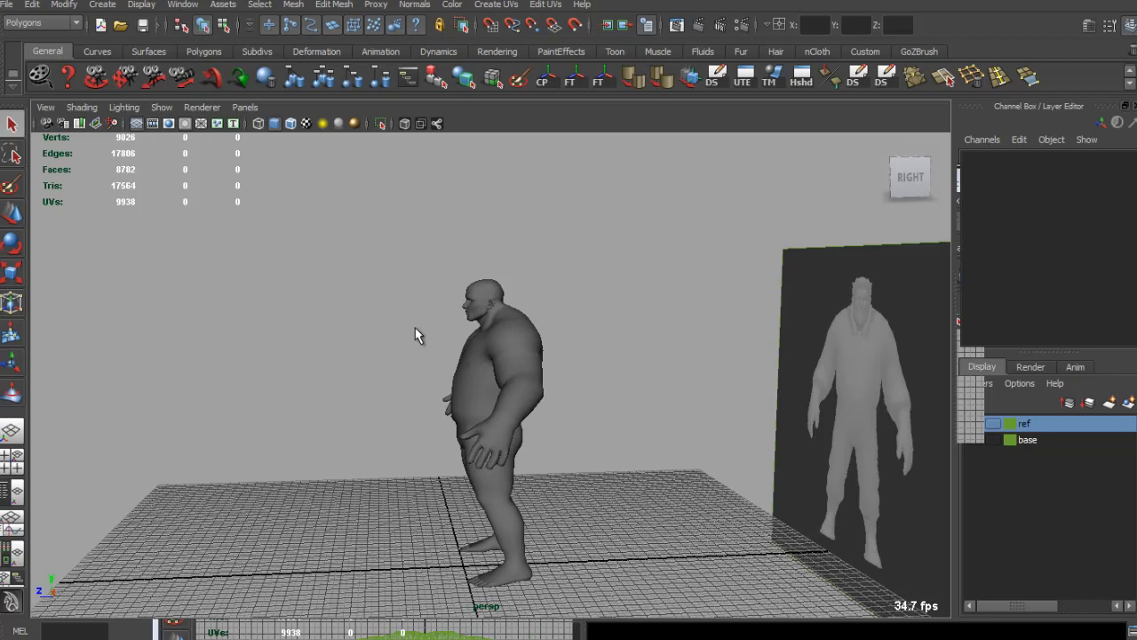
alt+drag(470, 317, 639, 314)
Select the head and upper-neck vertices on both halves and enable soft selection fading out around the base of the neck.
scroll(523, 344, up, 5)
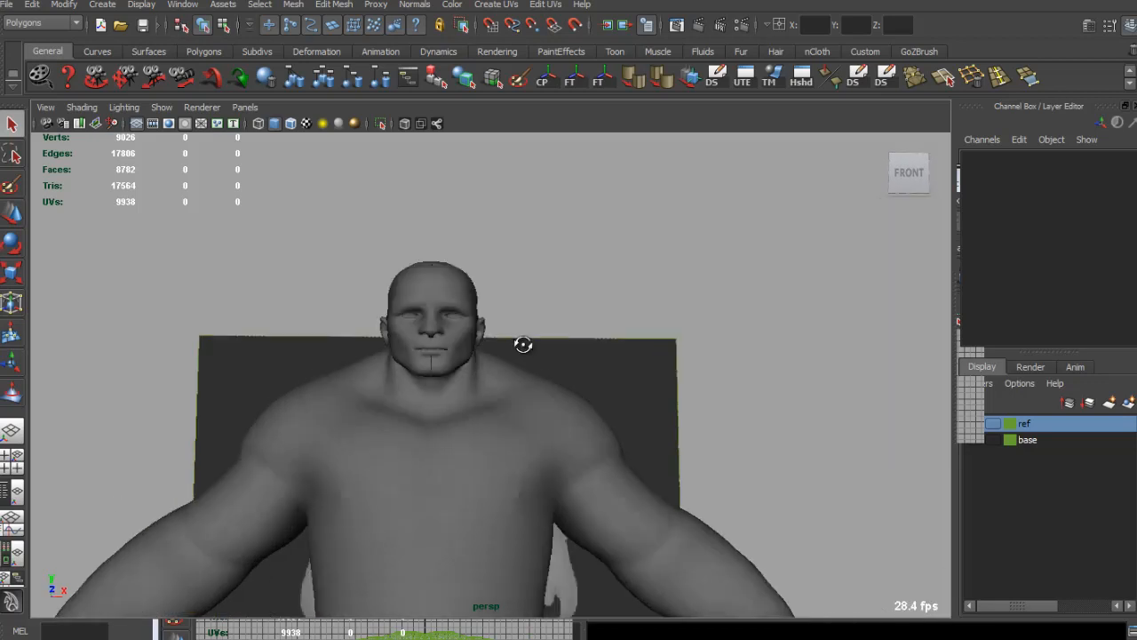
click(459, 311)
alt+middle_drag(459, 311, 495, 360)
scroll(495, 361, up, 5)
alt+drag(495, 361, 498, 331)
right_drag(498, 332, 433, 329)
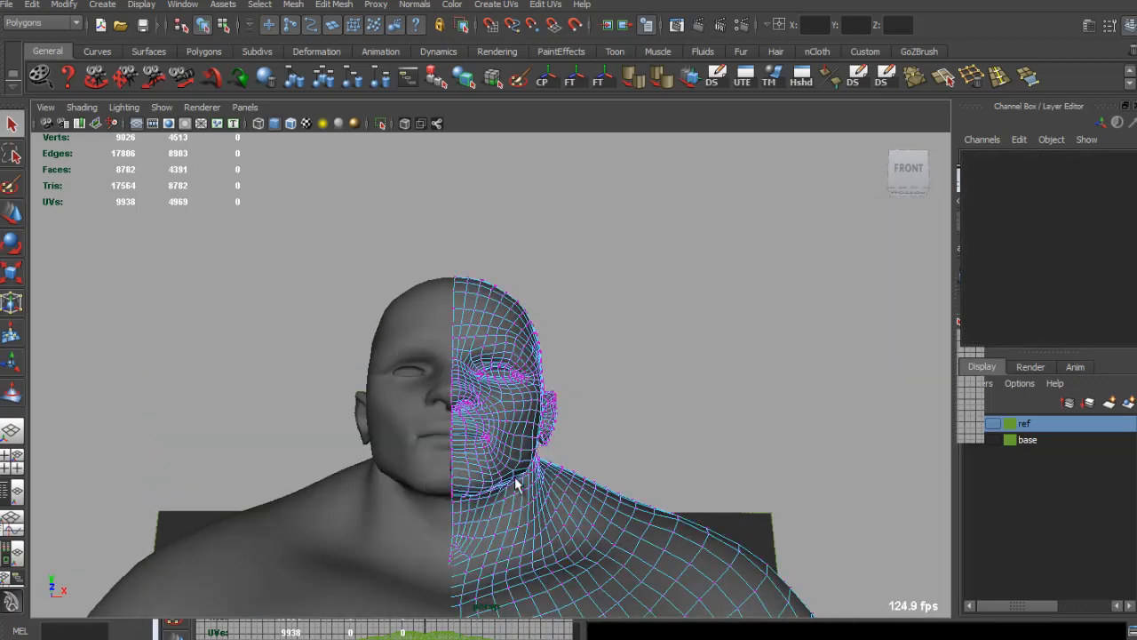
drag(547, 502, 686, 454)
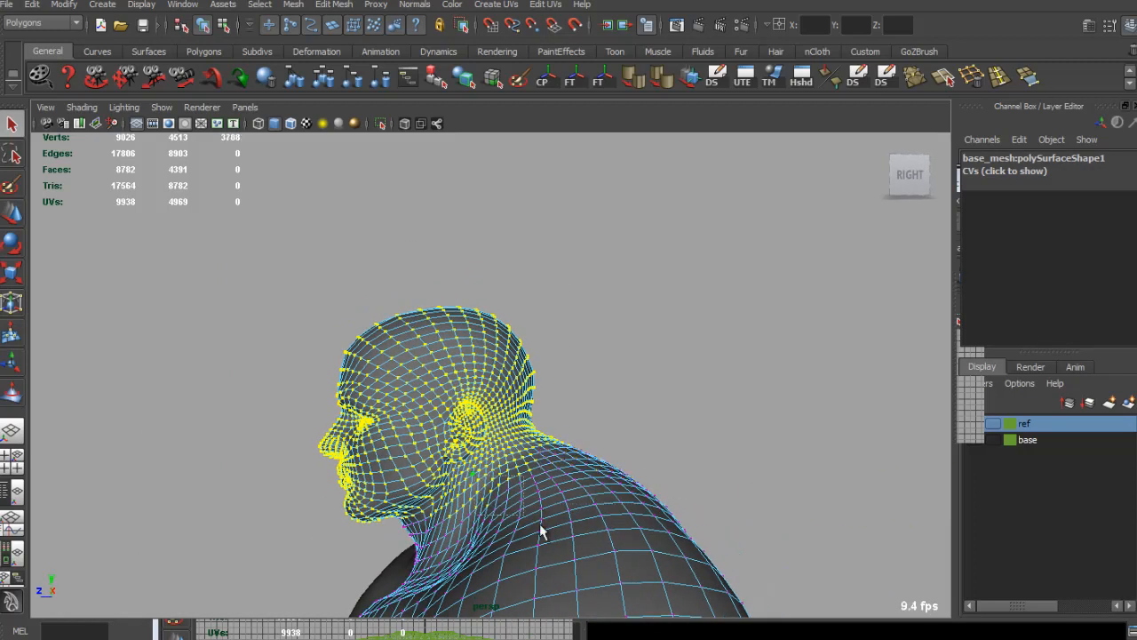
key(b)
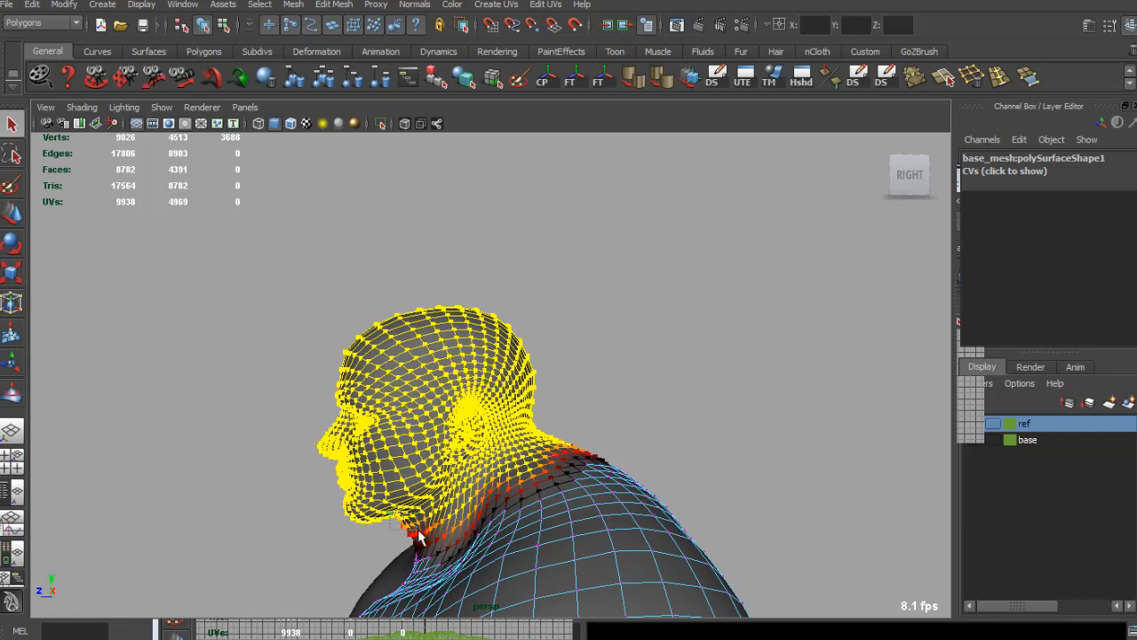
Try to scale the selected head vertices and undo the change.
drag(445, 423, 451, 423)
scroll(468, 453, down, 8)
alt+middle_drag(492, 498, 528, 354)
key(ctrl+z)
alt+drag(511, 359, 449, 264)
key(ctrl+z)
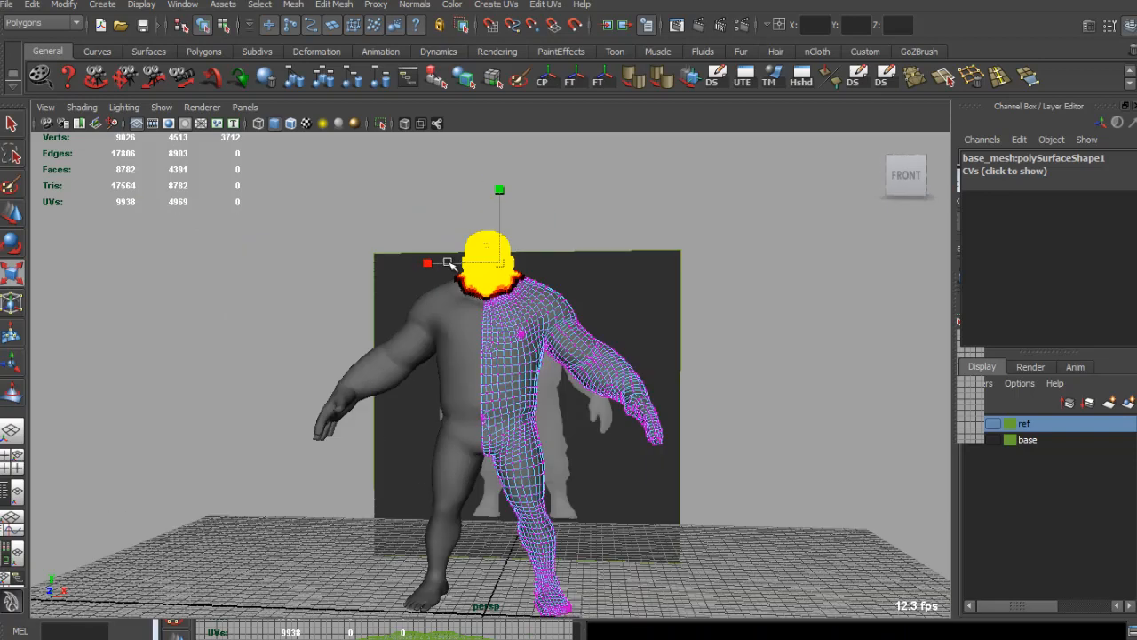
Try to reposition the softly selected head relative to the neck and check it against the full body.
alt+middle_drag(450, 264, 451, 387)
scroll(451, 386, up, 8)
alt+drag(542, 480, 586, 460)
alt+middle_drag(587, 459, 564, 407)
scroll(564, 407, up, 2)
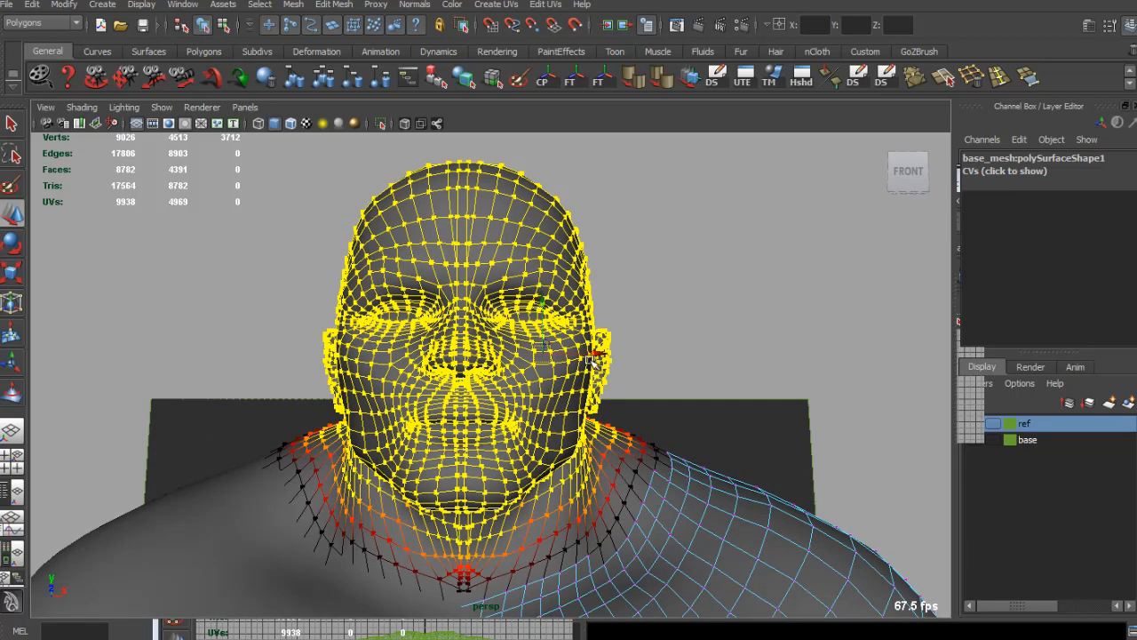
mouse_move(594, 360)
mouse_down()
mouse_move(606, 355)
mouse_move(595, 346)
mouse_up()
click(652, 215)
alt+drag(652, 215, 559, 353)
scroll(497, 412, down, 6)
alt+drag(497, 411, 522, 379)
Undo the recent head transforms and selection changes, back to the head vertices without soft-selection falloff.
key(ctrl+z)
key(ctrl+z)
key(ctrl+z)
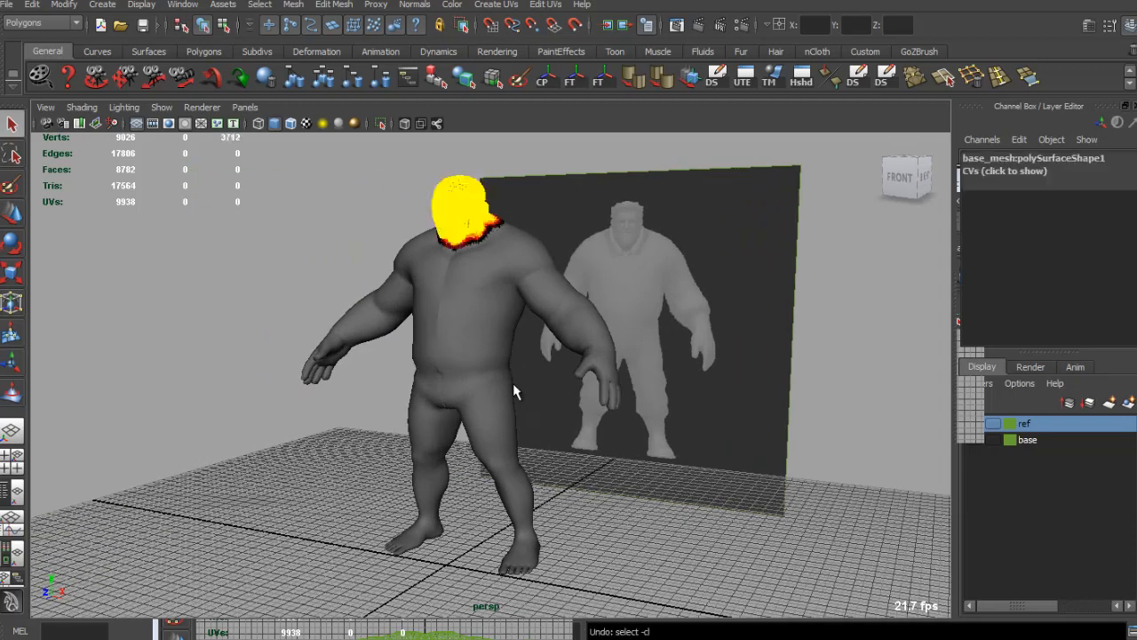
key(ctrl+z)
alt+middle_drag(492, 376, 503, 421)
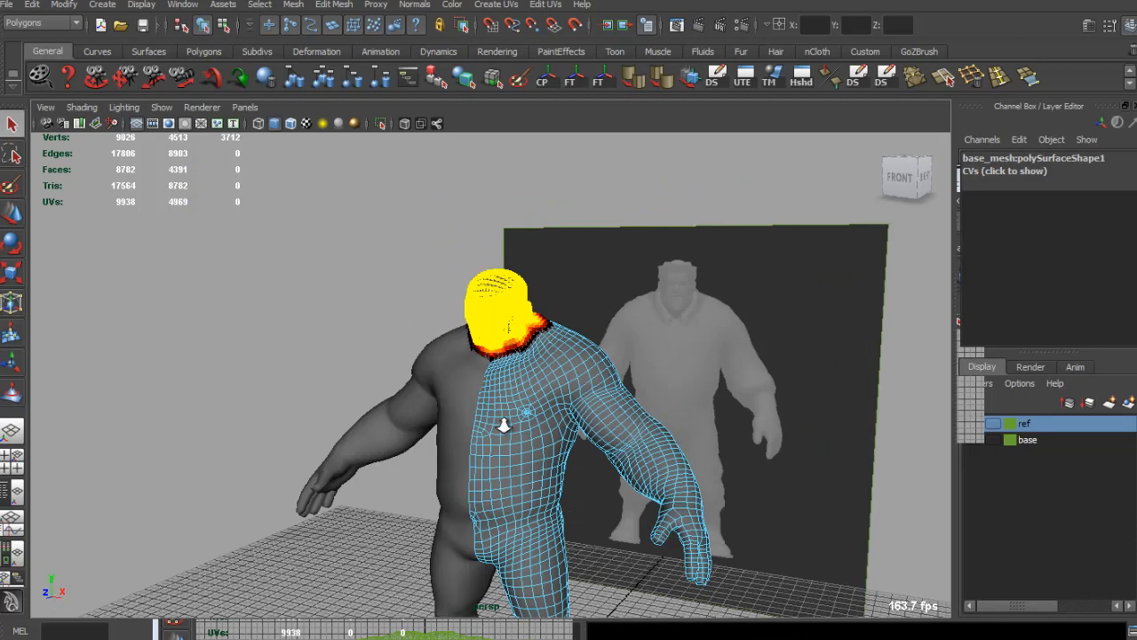
alt+right_drag(503, 422, 524, 411)
alt+drag(524, 411, 541, 403)
key(ctrl+z)
key(ctrl+z)
alt+right_drag(591, 369, 544, 478)
alt+drag(544, 478, 534, 464)
alt+middle_drag(534, 465, 496, 492)
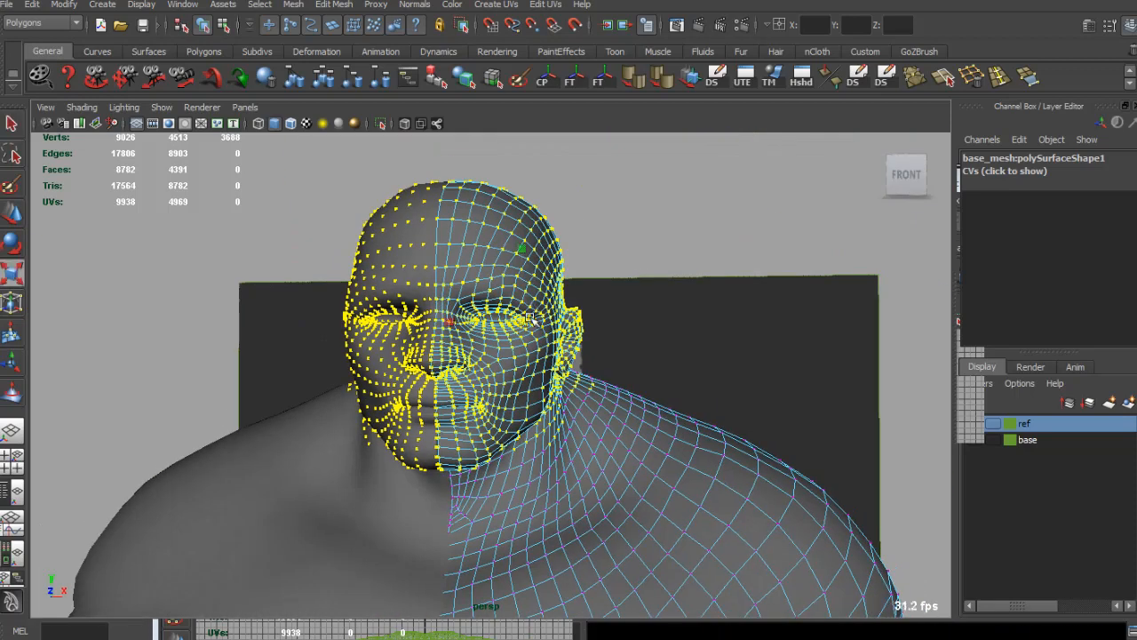
key(ctrl+z)
key(ctrl+z)
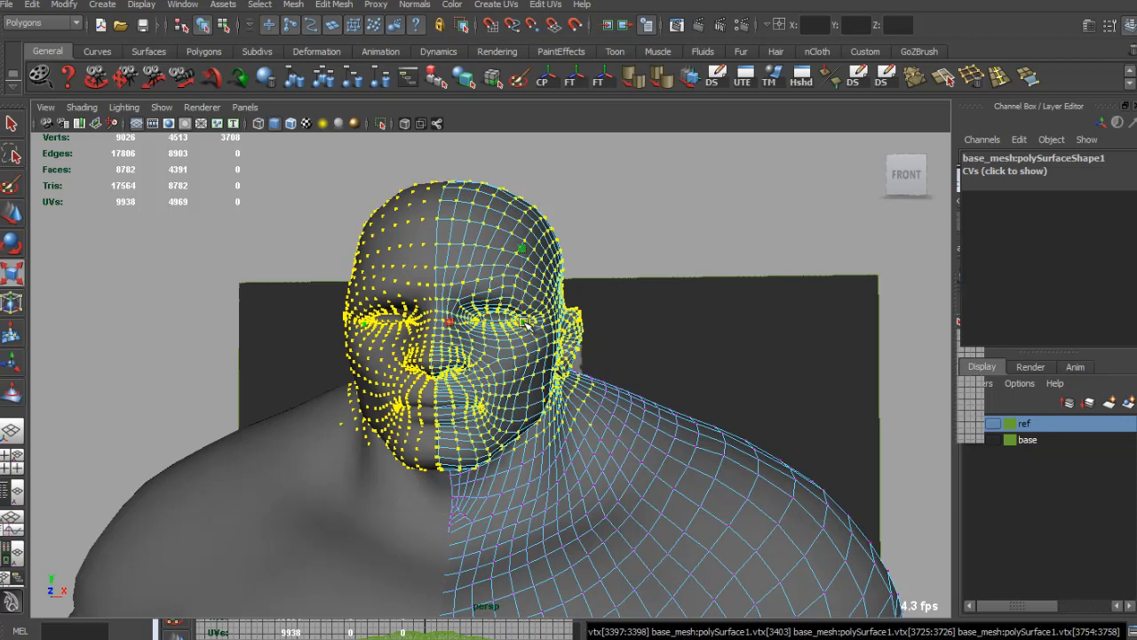
key(ctrl+z)
Adjust the head vertices with soft selection blending into the neck and clear the selection.
drag(572, 322, 531, 419)
key(w)
key(q)
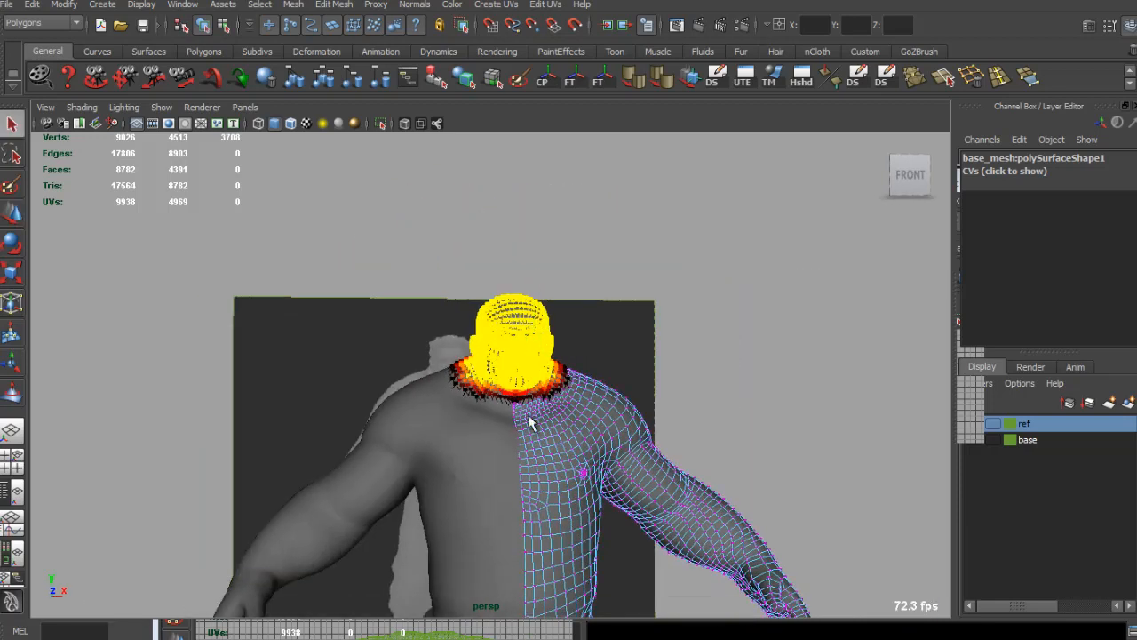
drag(768, 334, 787, 388)
alt+right_drag(787, 388, 574, 342)
alt+drag(574, 341, 537, 353)
alt+middle_drag(537, 352, 568, 372)
scroll(544, 446, up, 7)
Reselect the head and neck vertices on both halves with the falloff ending at the base of the neck.
click(580, 376)
right_drag(593, 360, 572, 350)
alt+drag(573, 355, 435, 183)
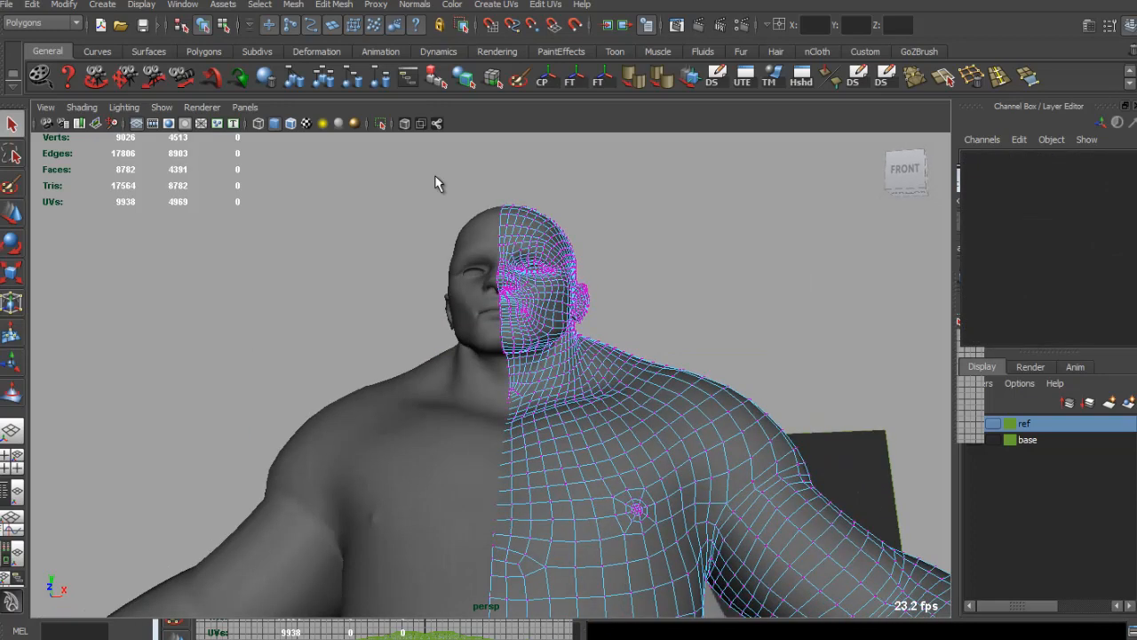
drag(588, 350, 589, 353)
key(f)
alt+middle_drag(621, 348, 661, 344)
Scale the selected head up slightly, clear the selection and check its proportion against the full body.
key(r)
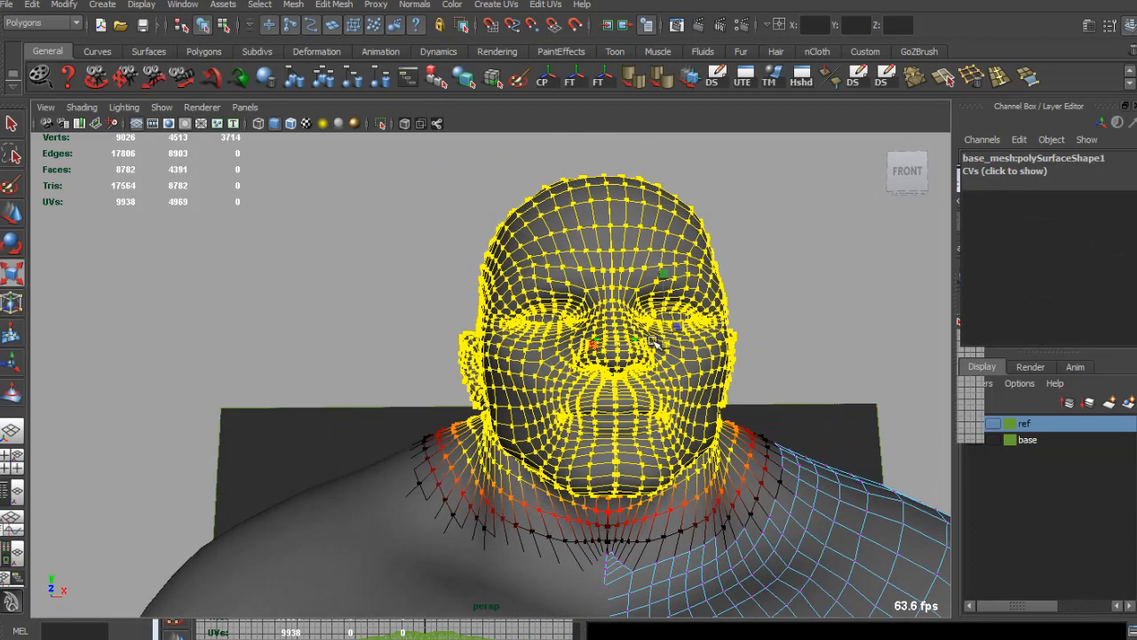
drag(663, 344, 725, 345)
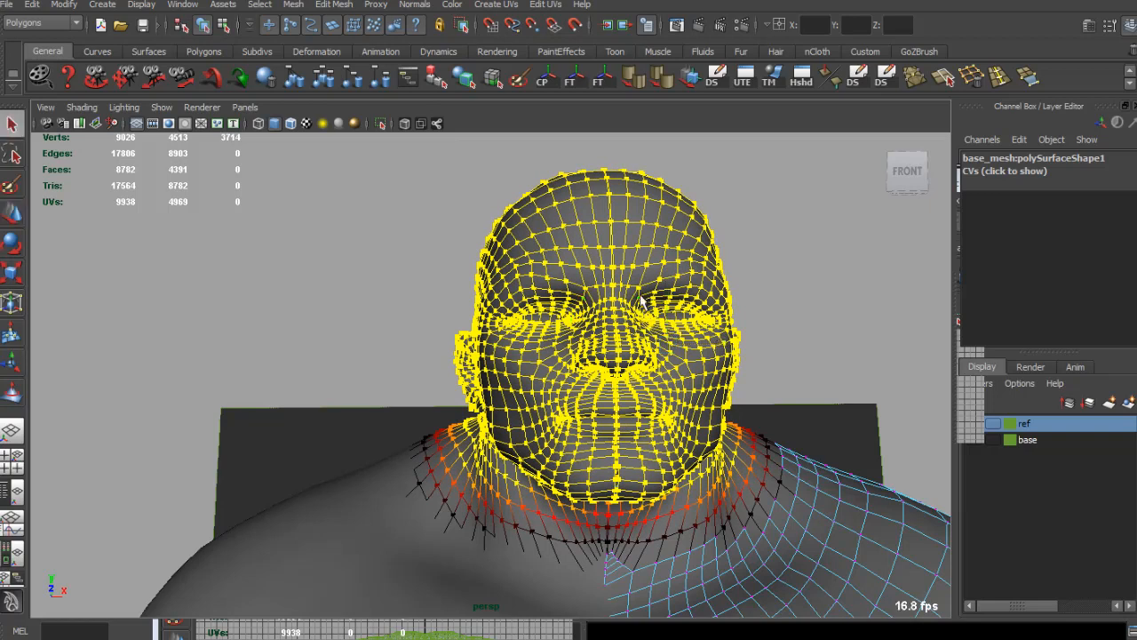
click(793, 320)
alt+right_drag(793, 321, 673, 366)
alt+drag(673, 365, 613, 391)
alt+right_drag(612, 391, 559, 391)
alt+middle_drag(586, 391, 625, 309)
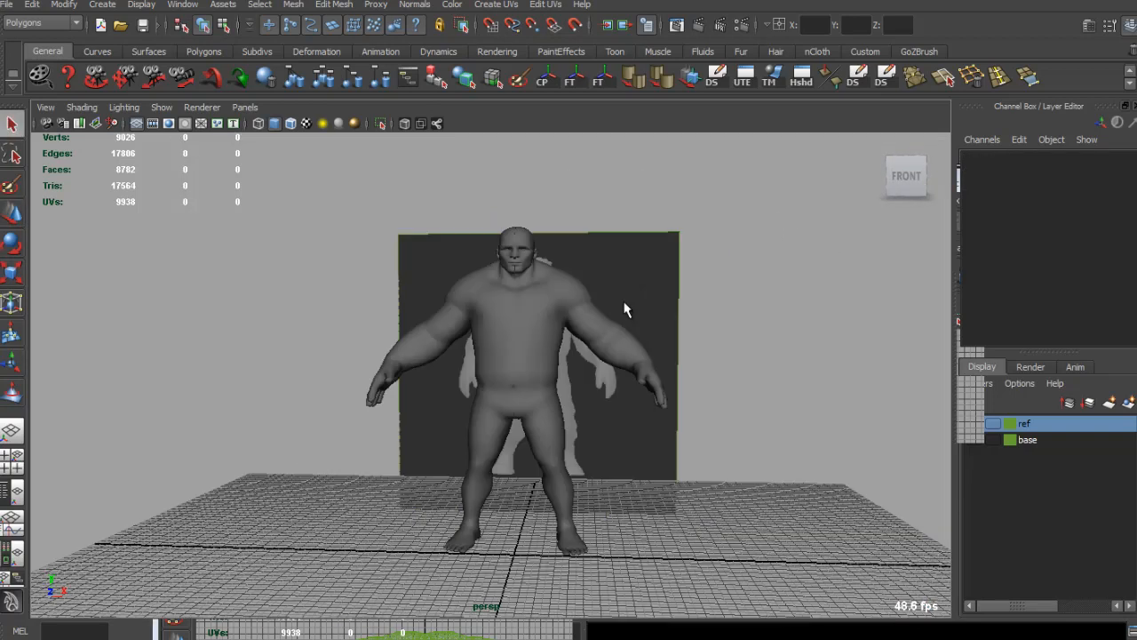
Reshape the back of the elbow by adjusting a few of its faces with soft selection, and clear the selection.
alt+drag(624, 309, 696, 376)
scroll(696, 376, up, 5)
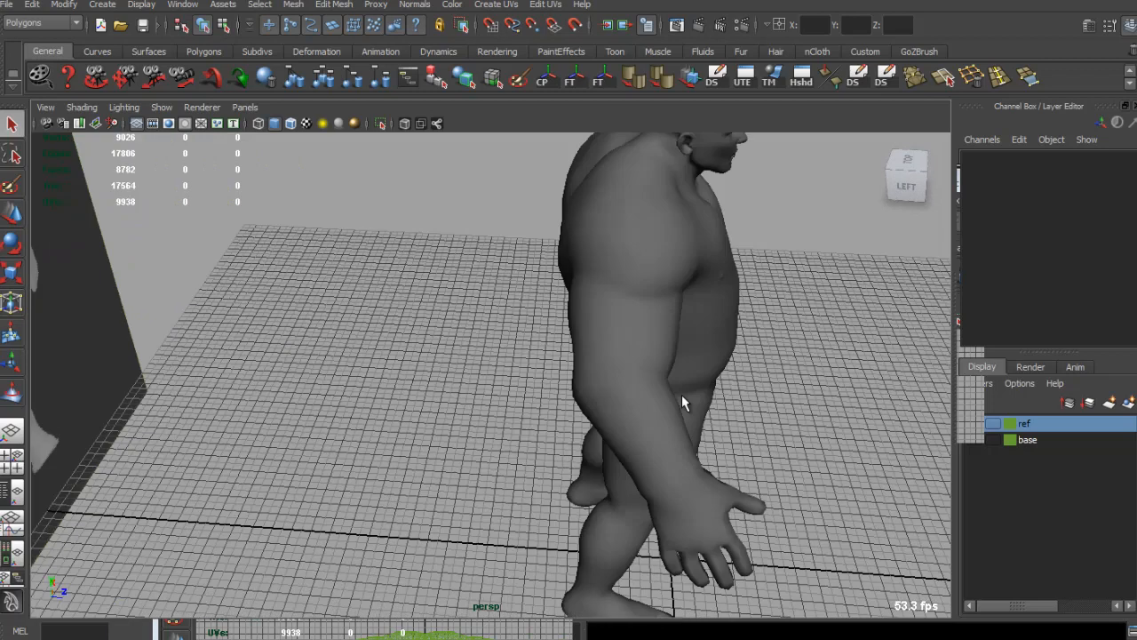
click(633, 444)
right_drag(633, 444, 616, 441)
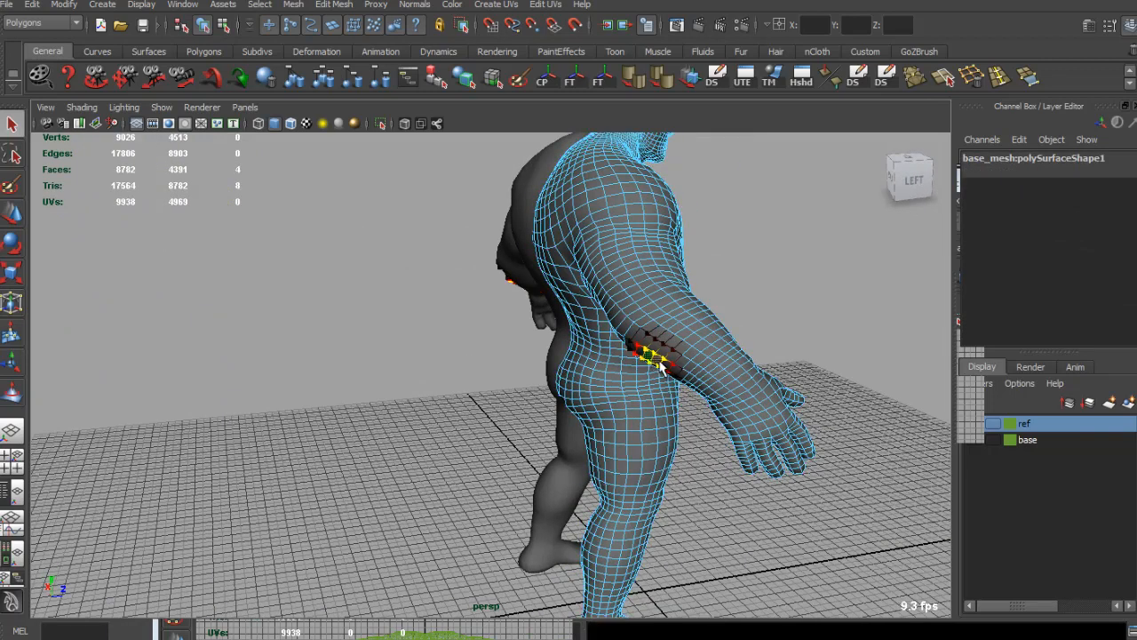
mouse_move(677, 379)
alt+mouse_down()
mouse_move(647, 407)
mouse_move(613, 396)
mouse_move(574, 325)
mouse_move(586, 368)
alt+mouse_up()
key(q)
click(525, 365)
Examine the body's side profile from both sides, focusing on the head, neck and upper back.
alt+right_drag(525, 365, 503, 377)
mouse_move(503, 378)
alt+mouse_down()
mouse_move(592, 329)
mouse_move(769, 338)
mouse_move(538, 326)
mouse_move(498, 361)
mouse_move(541, 337)
mouse_move(581, 338)
mouse_move(528, 323)
mouse_move(524, 342)
mouse_move(534, 330)
mouse_move(747, 338)
mouse_move(581, 317)
mouse_move(508, 340)
mouse_move(411, 325)
mouse_move(442, 292)
mouse_move(414, 287)
mouse_move(432, 317)
mouse_move(279, 304)
mouse_move(260, 314)
alt+mouse_up()
scroll(577, 355, up, 3)
scroll(577, 354, down, 3)
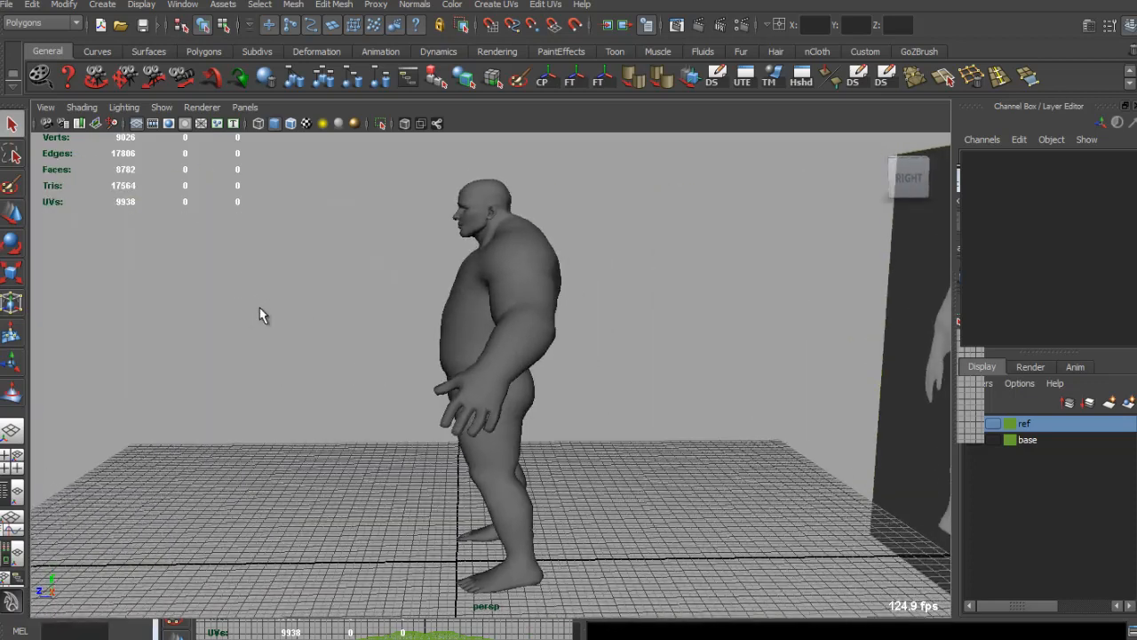
scroll(427, 335, down, 3)
alt+drag(412, 330, 676, 338)
scroll(567, 394, up, 3)
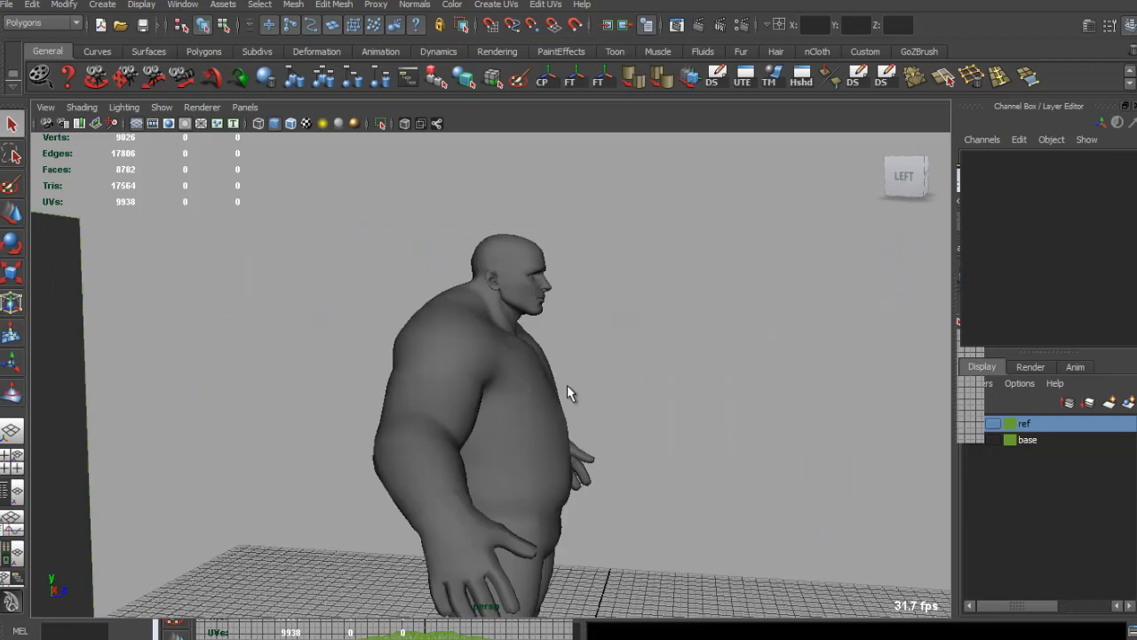
scroll(567, 392, up, 3)
alt+middle_drag(558, 265, 566, 384)
alt+drag(570, 384, 520, 323)
Select the faces around the ear, reduce the soft-selection falloff, reposition the ear area on the head and clear the selection.
click(470, 324)
scroll(486, 289, up, 2)
right_drag(486, 289, 487, 329)
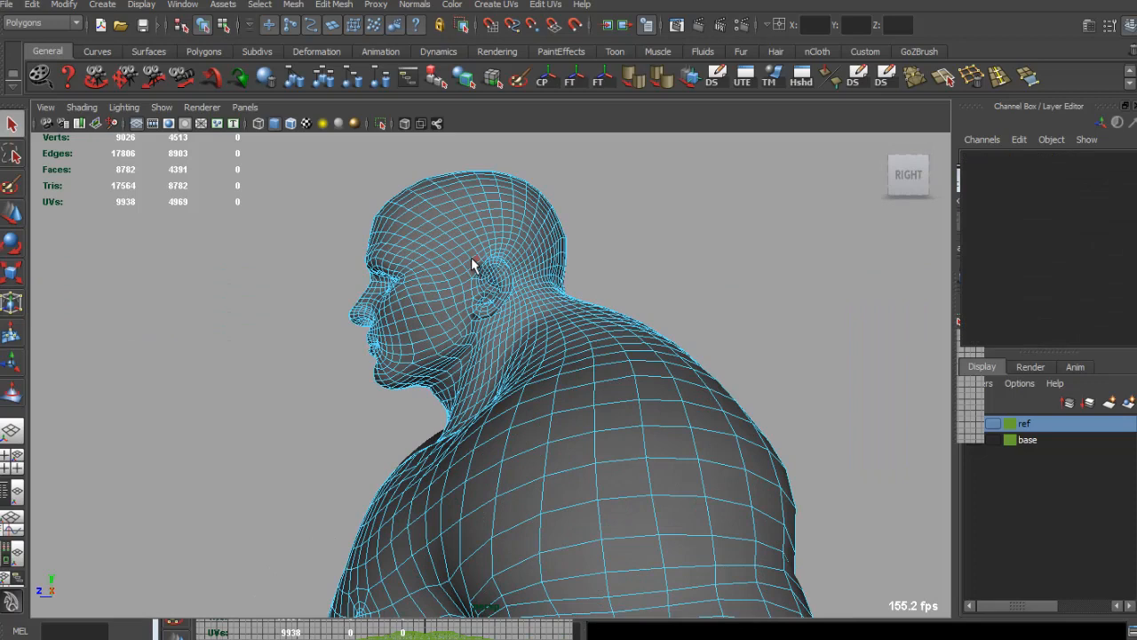
drag(472, 259, 518, 313)
alt+middle_drag(482, 295, 485, 358)
scroll(485, 358, up, 4)
key(b)
drag(480, 343, 351, 332)
drag(503, 347, 792, 346)
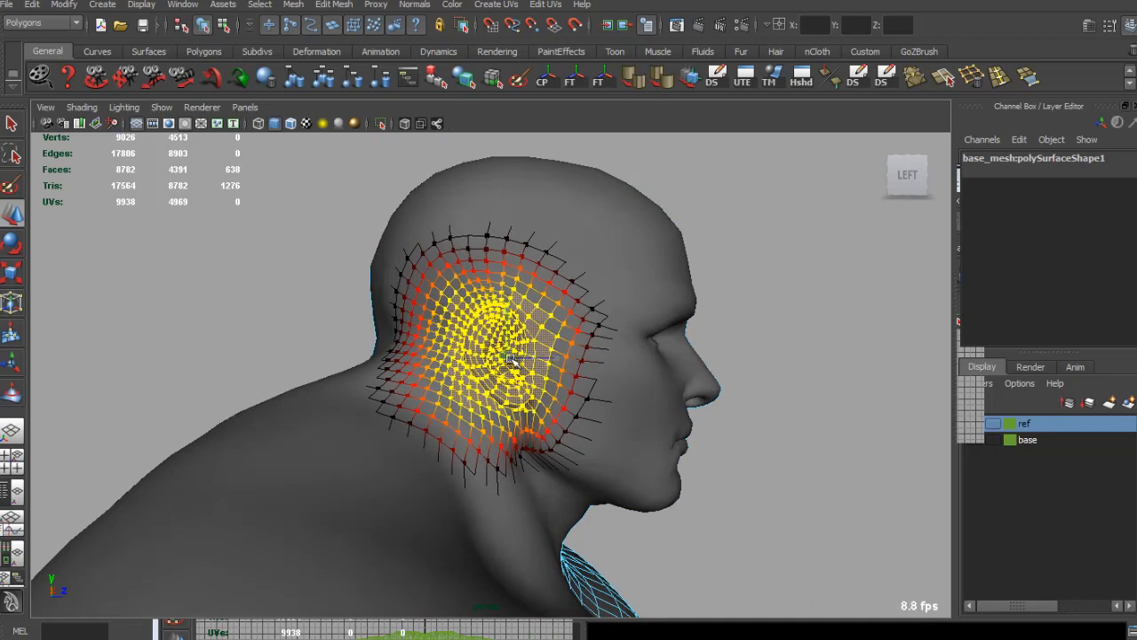
alt+drag(678, 405, 521, 401)
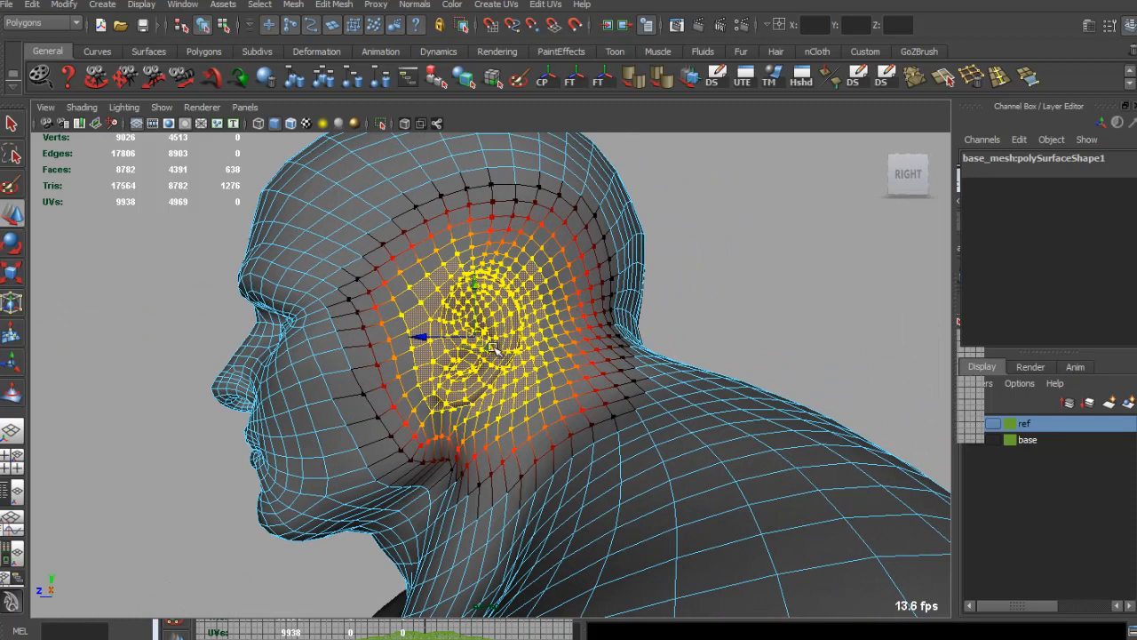
click(778, 246)
Reshape the nape and the back of the skull by moving small groups of faces with soft selection, and clear the selection.
alt+right_drag(779, 246, 582, 320)
mouse_move(581, 320)
alt+mouse_down()
mouse_move(785, 337)
mouse_move(502, 299)
mouse_move(460, 281)
mouse_move(569, 330)
mouse_move(387, 356)
mouse_move(480, 274)
mouse_move(364, 279)
alt+mouse_up()
alt+right_drag(364, 279, 605, 445)
alt+drag(453, 368, 480, 405)
click(474, 404)
alt+right_drag(474, 404, 485, 361)
alt+drag(486, 361, 595, 350)
alt+middle_drag(675, 350, 524, 378)
alt+right_drag(524, 378, 577, 377)
alt+drag(577, 378, 759, 439)
alt+drag(541, 393, 461, 323)
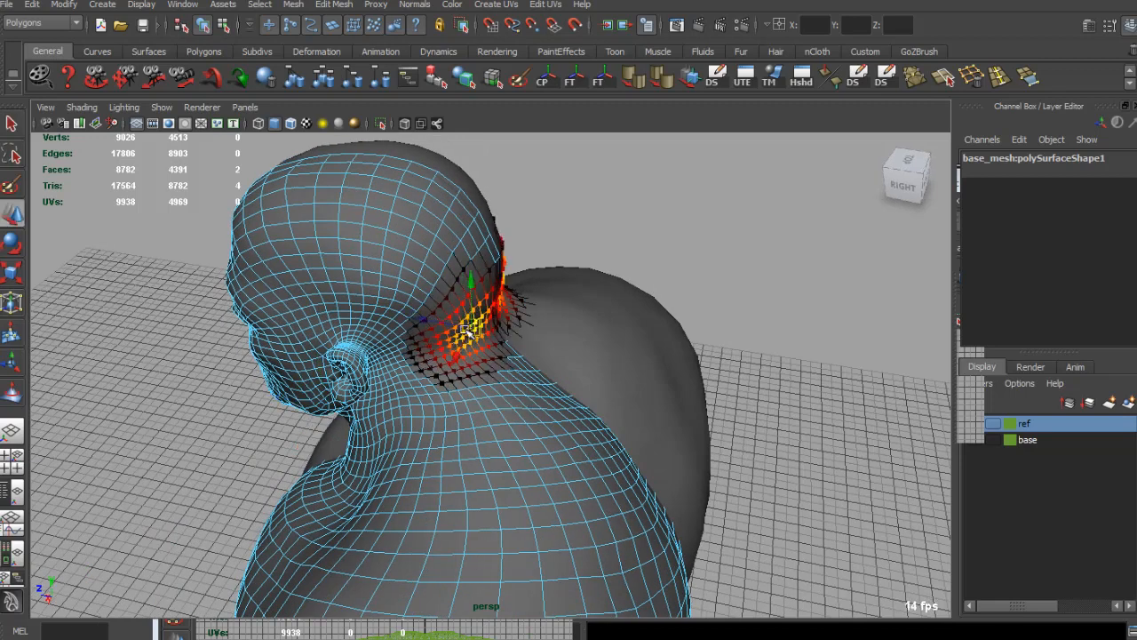
alt+drag(466, 331, 422, 325)
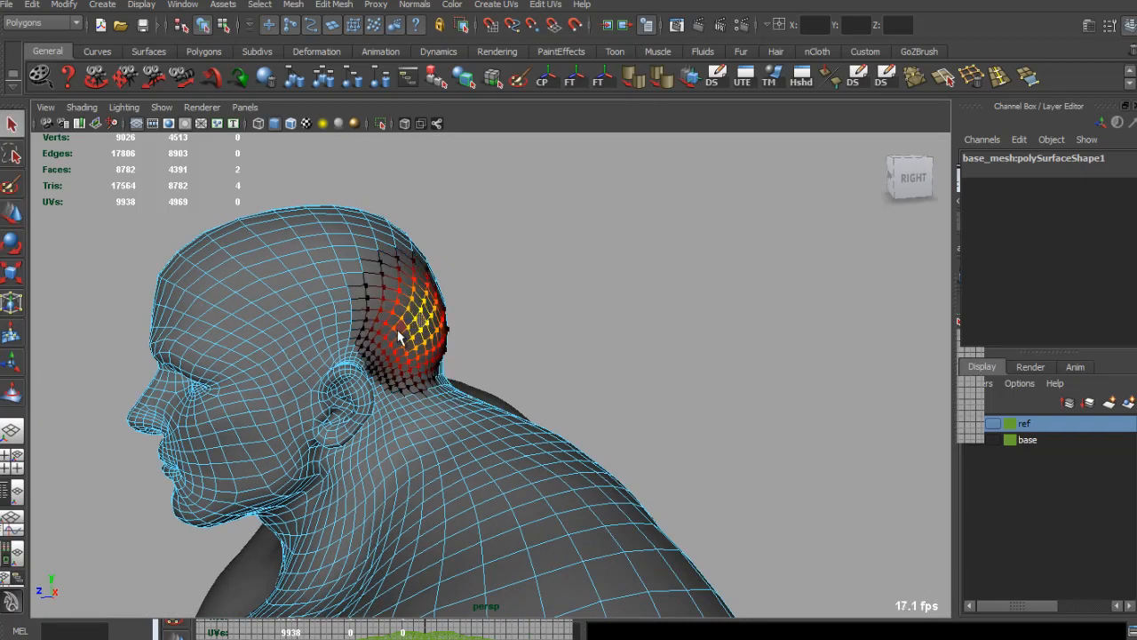
click(535, 279)
Even out the back and side of the skull with the Sculpt Geometry tool and clear the selection.
alt+drag(540, 289, 548, 330)
alt+right_drag(548, 330, 496, 298)
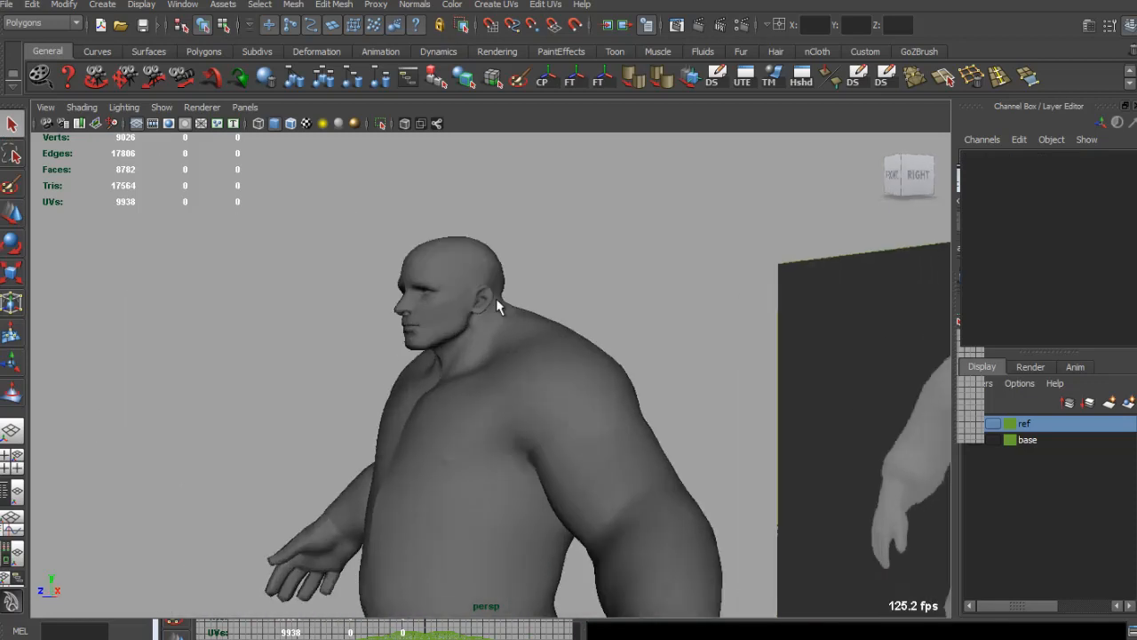
alt+drag(496, 299, 489, 363)
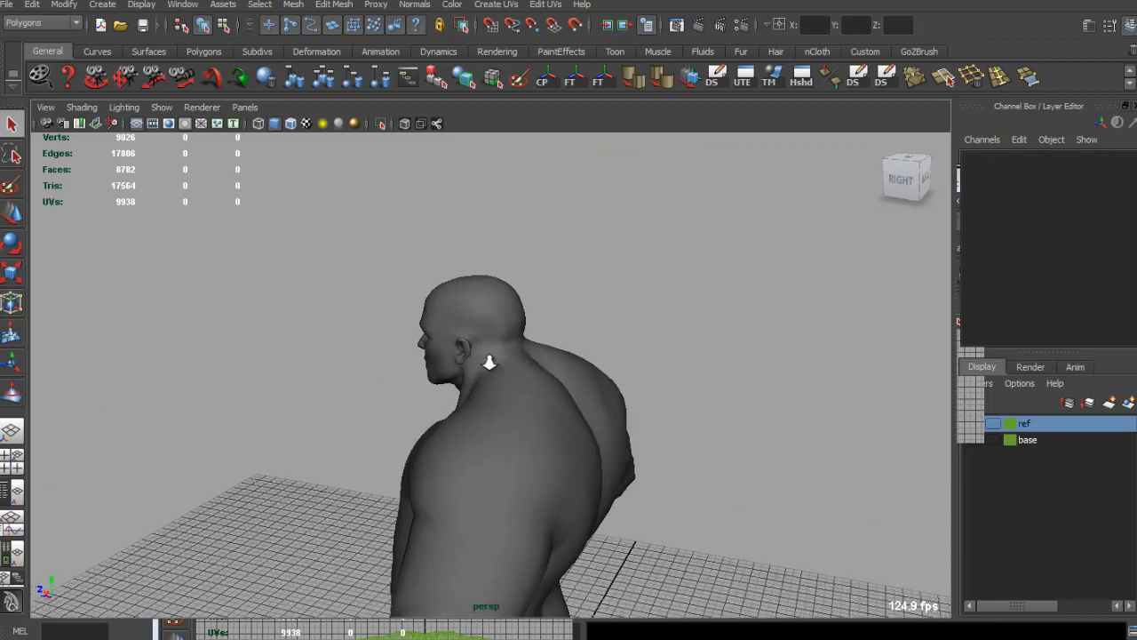
alt+right_drag(490, 363, 543, 283)
alt+drag(544, 282, 488, 295)
click(481, 299)
shift+right_drag(475, 302, 429, 285)
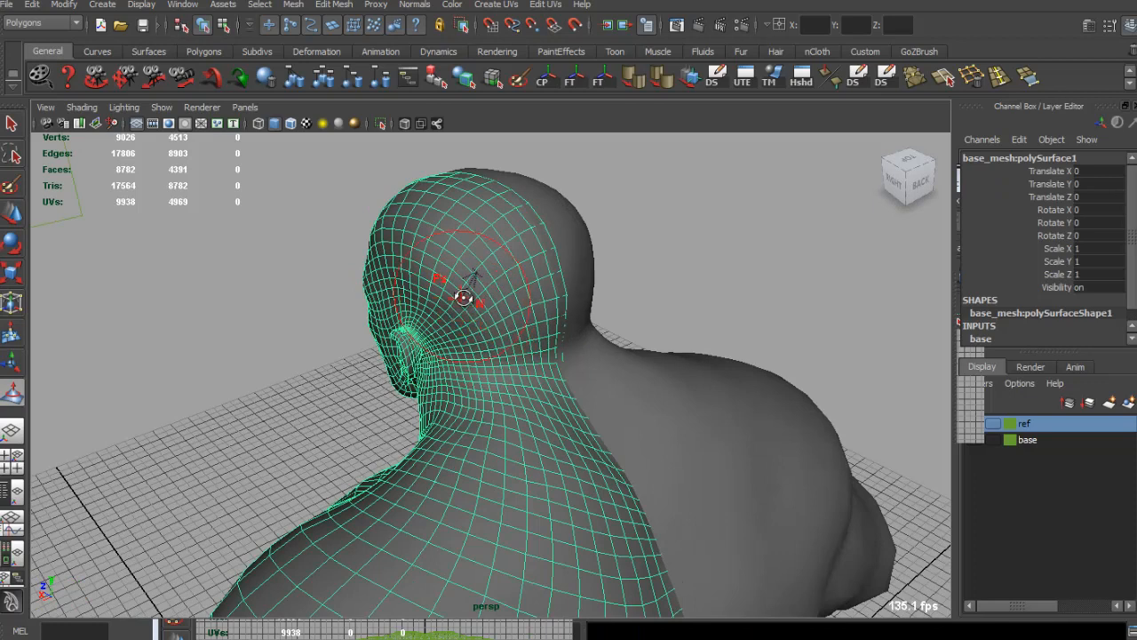
alt+drag(464, 297, 480, 281)
mouse_move(542, 331)
alt+mouse_down()
mouse_move(521, 266)
mouse_move(555, 253)
mouse_move(542, 266)
mouse_move(431, 287)
mouse_move(447, 295)
mouse_move(447, 325)
mouse_move(668, 282)
mouse_move(598, 271)
alt+mouse_up()
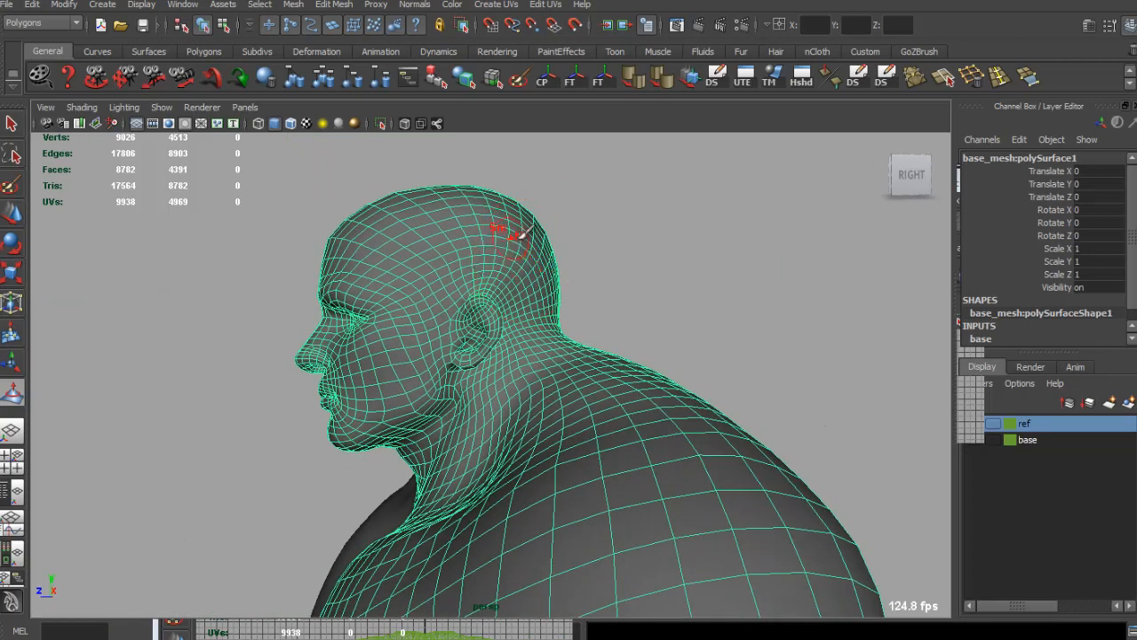
key(q)
alt+drag(521, 258, 641, 240)
click(685, 249)
Check the head's shape and its proportion to the full body from the front against the reference silhouette.
alt+right_drag(585, 293, 452, 264)
alt+middle_drag(451, 264, 386, 237)
scroll(386, 238, up, 4)
alt+drag(387, 237, 563, 326)
scroll(563, 325, down, 8)
alt+middle_drag(563, 326, 565, 248)
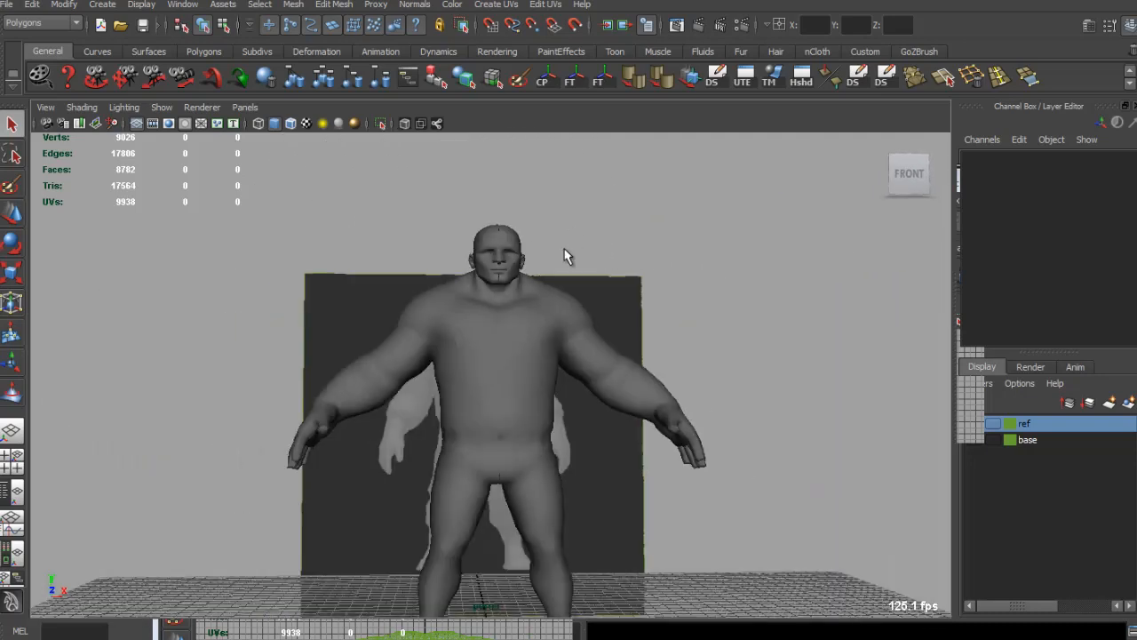
alt+drag(565, 257, 539, 278)
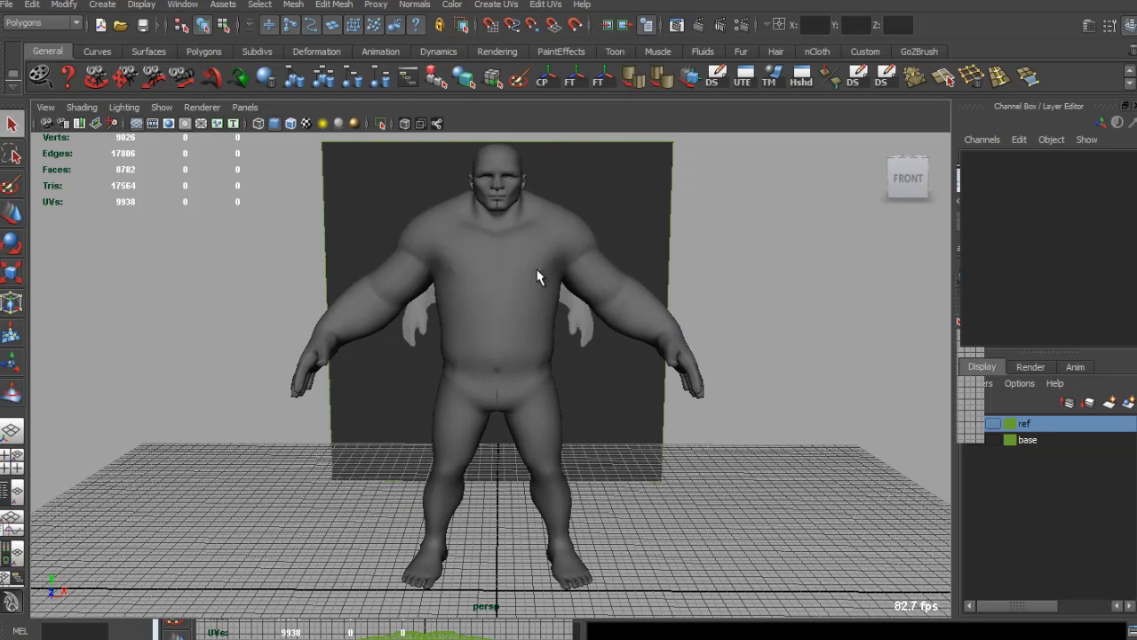
alt+drag(519, 270, 507, 297)
Save the scene character_movie_0.mb, select the mirrored half of the body and clear the selection.
key(ctrl+s)
click(473, 281)
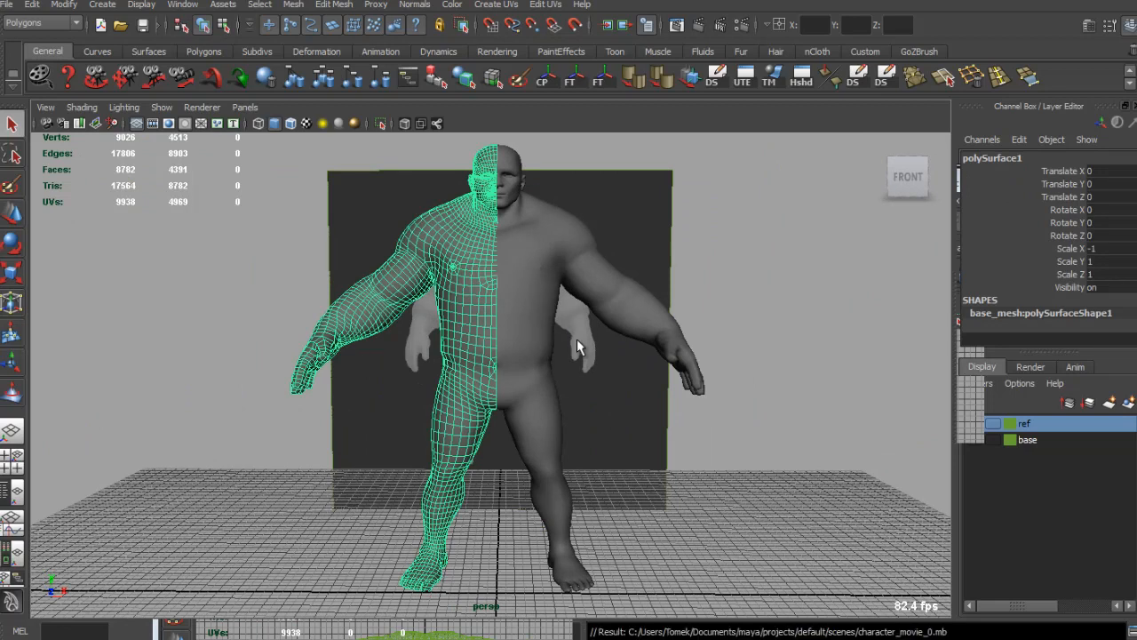
click(749, 257)
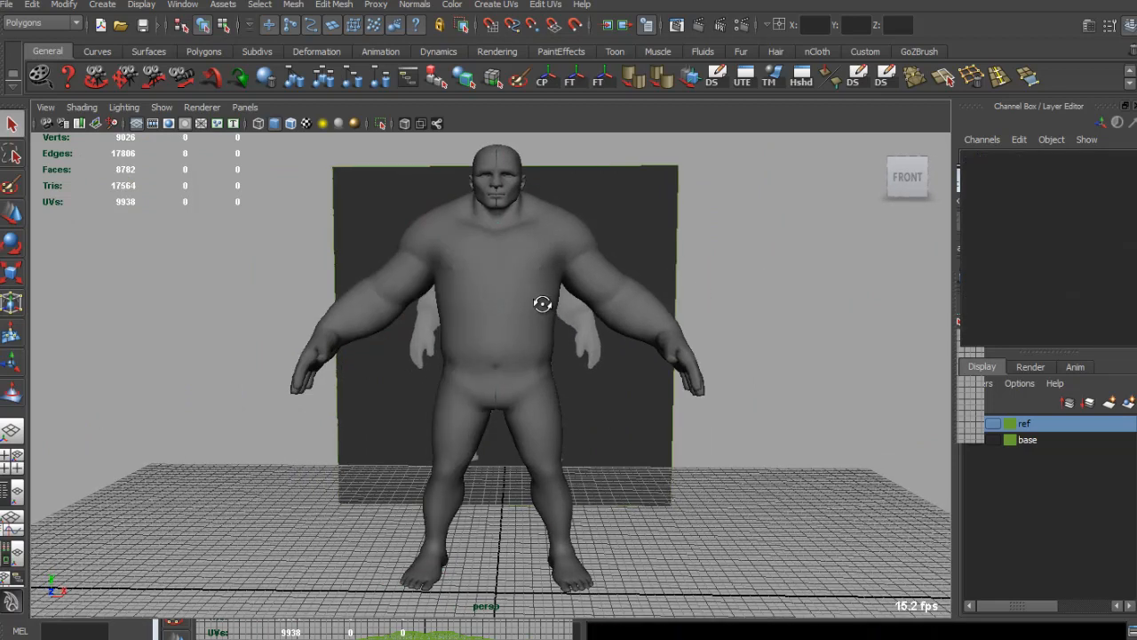